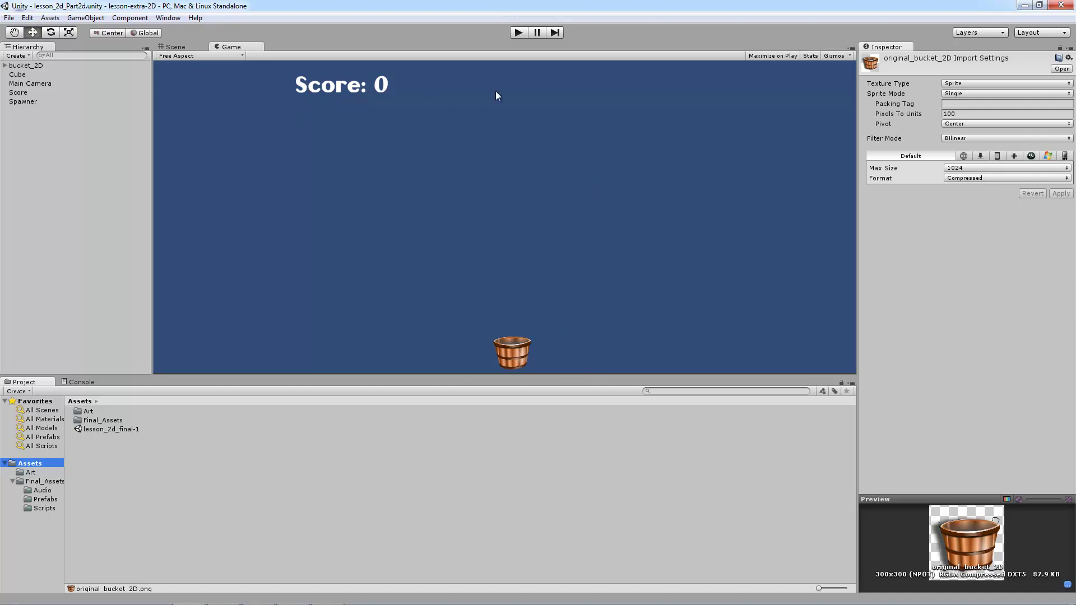
Step: Play-test the falling-objects game, moving the bucket left and right to catch the objects, and stop play mode
{"action": "left_click", "coordinate": [518, 33]}
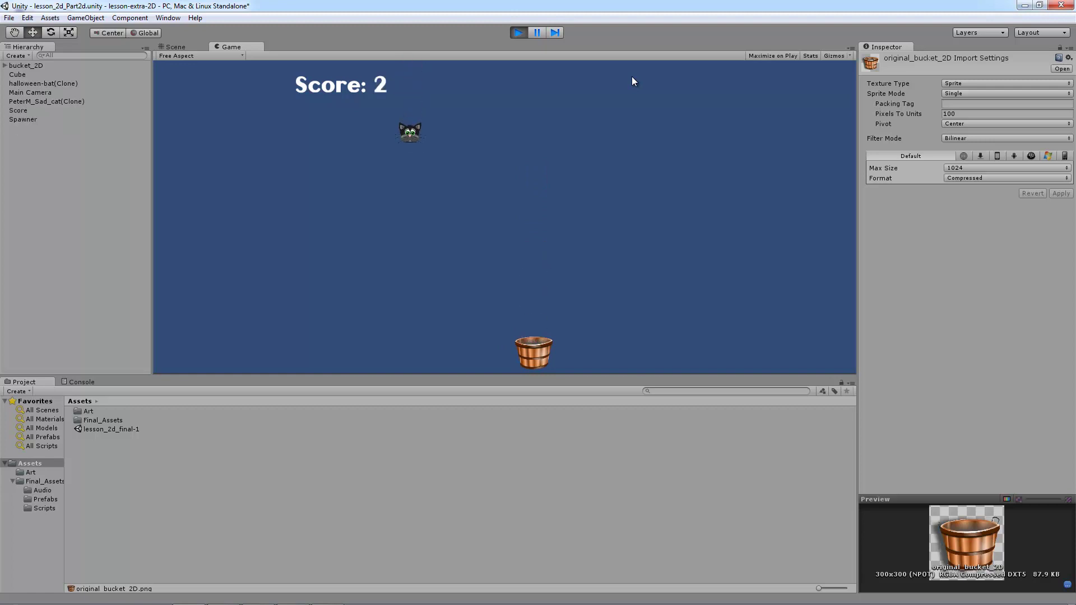
{"action": "key", "text": "Left"}
{"action": "key", "text": "Right"}
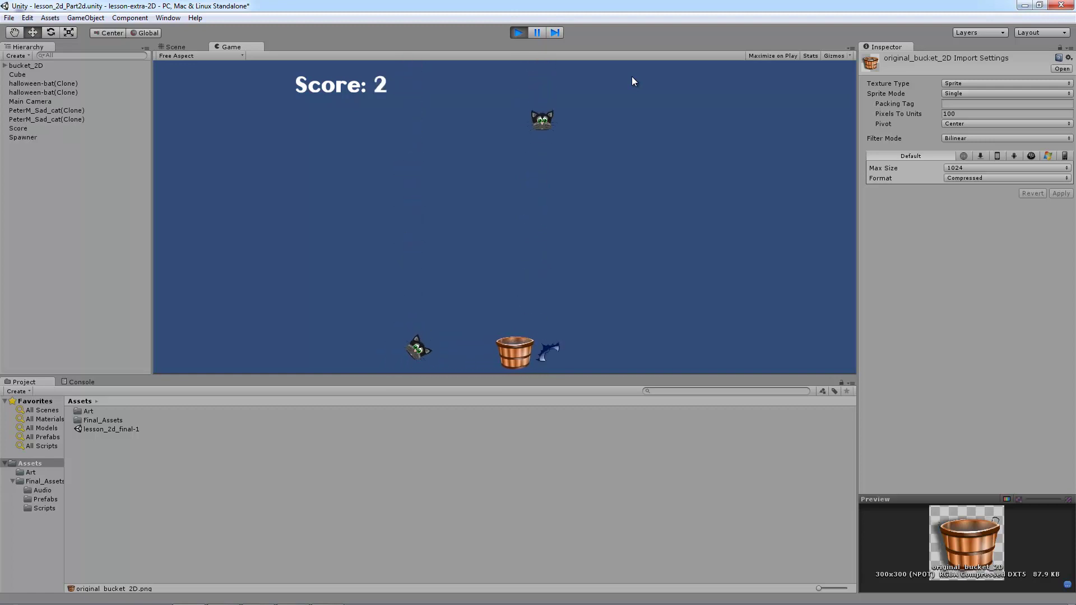
{"action": "key", "text": "Left"}
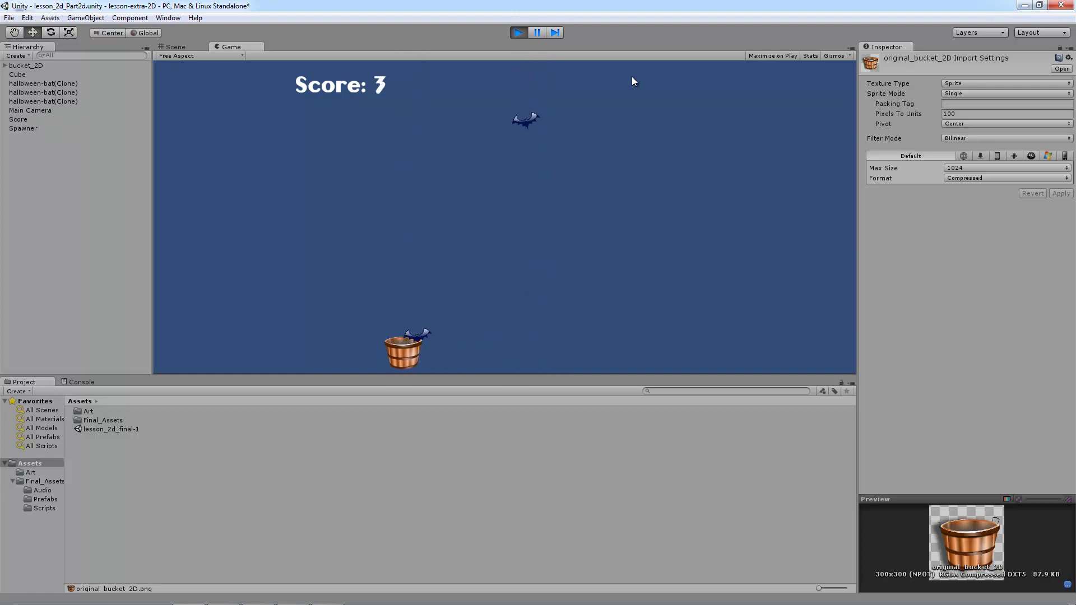
{"action": "key", "text": "Right"}
{"action": "key", "text": "Right"}
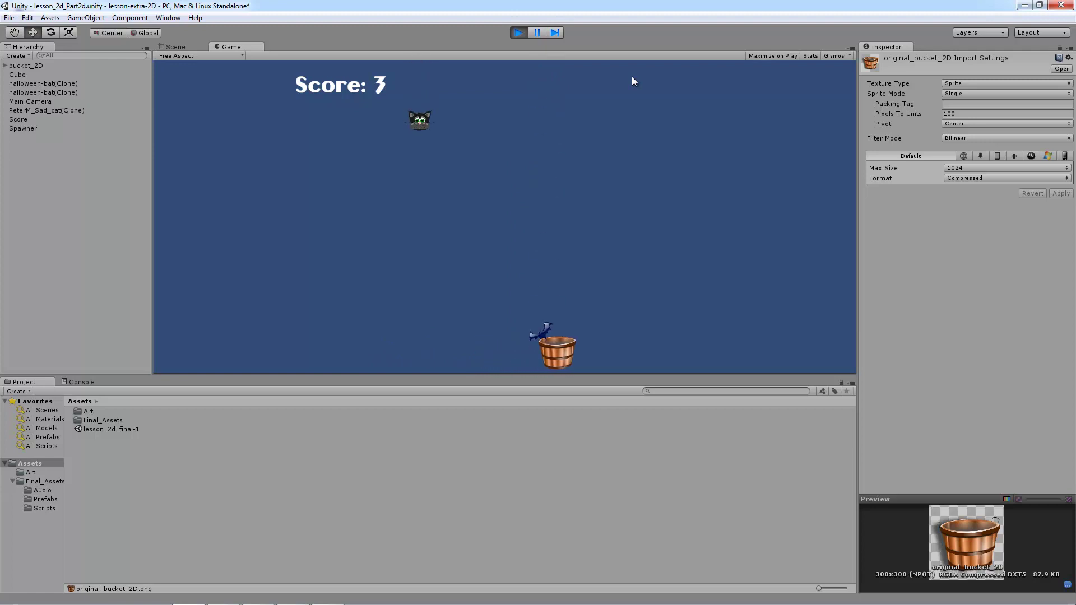
{"action": "key", "text": "Left"}
{"action": "key", "text": "Right"}
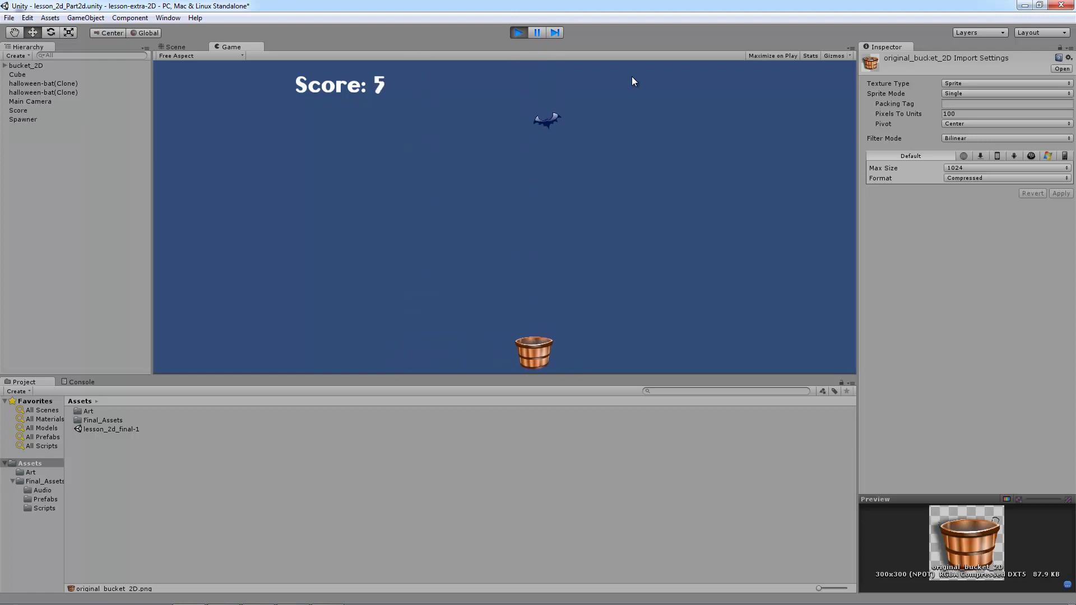
{"action": "key", "text": "Left"}
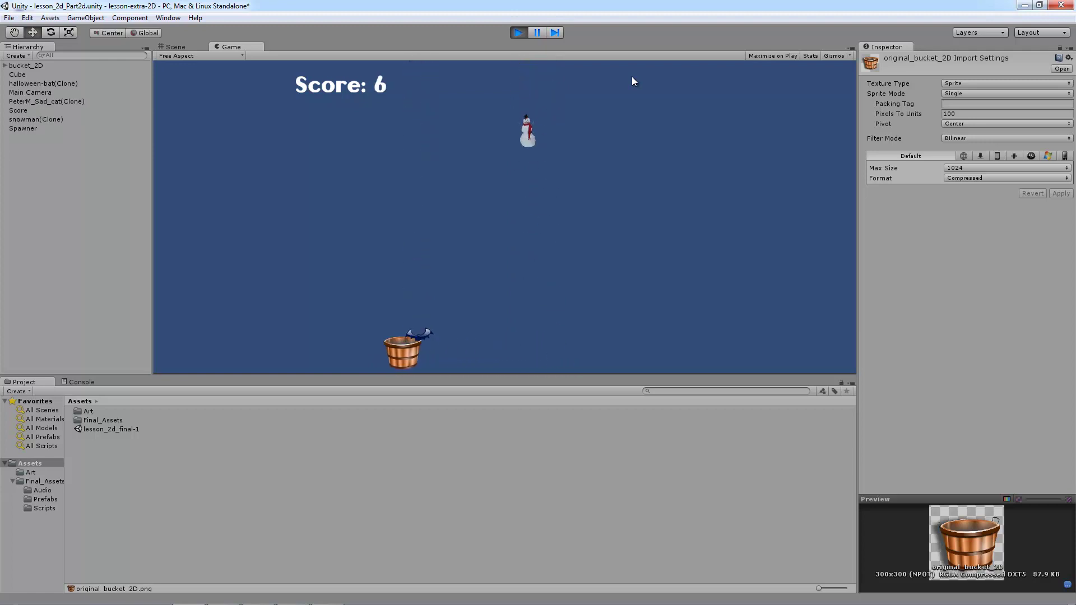
{"action": "key", "text": "Right"}
{"action": "key", "text": "Right"}
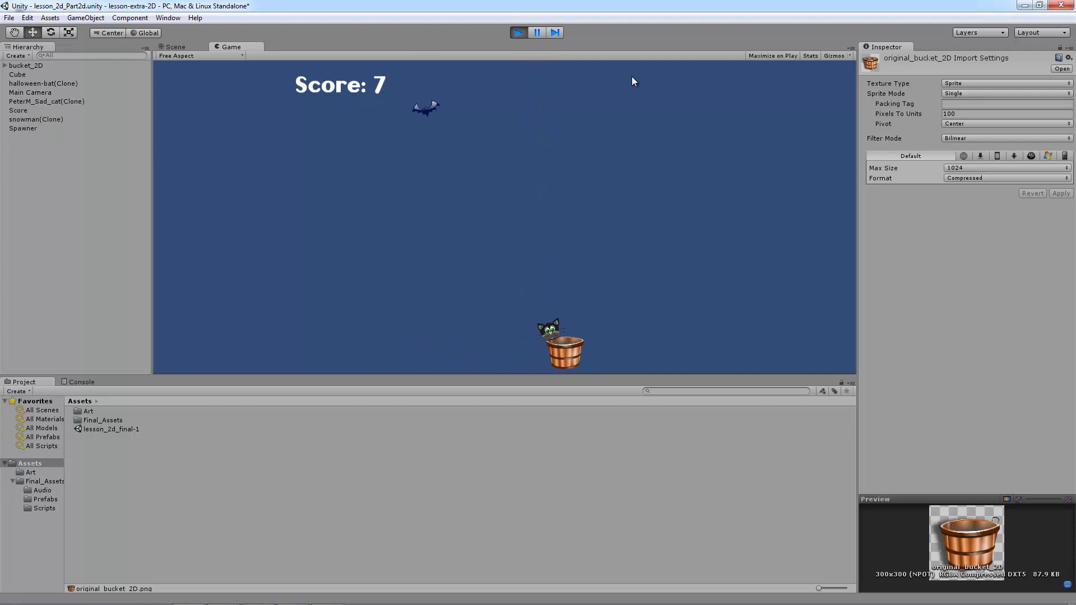
{"action": "key", "text": "Left"}
{"action": "key", "text": "Right"}
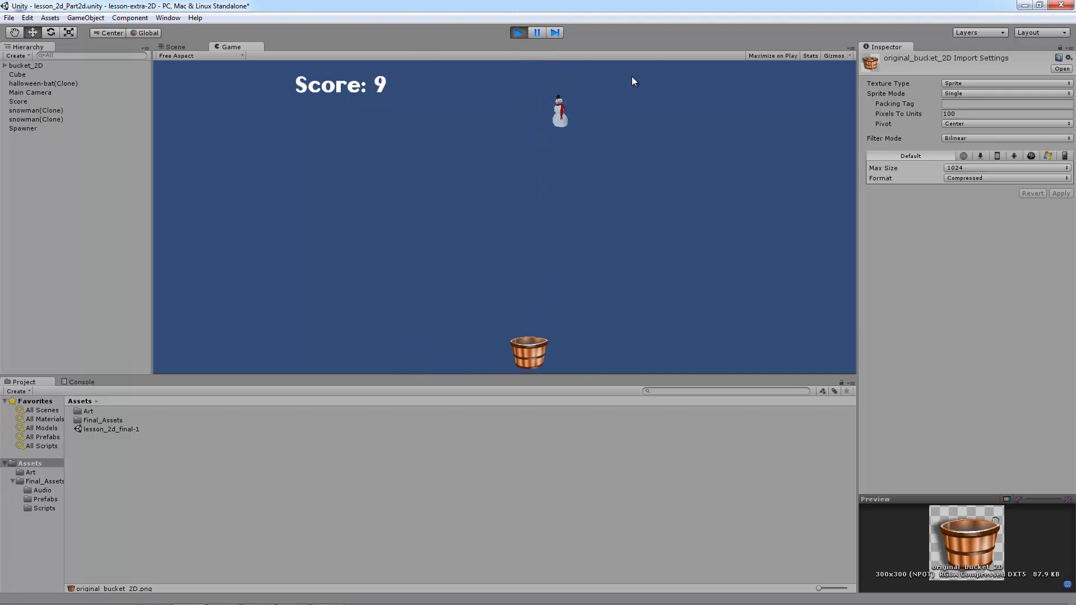
{"action": "key", "text": "Left"}
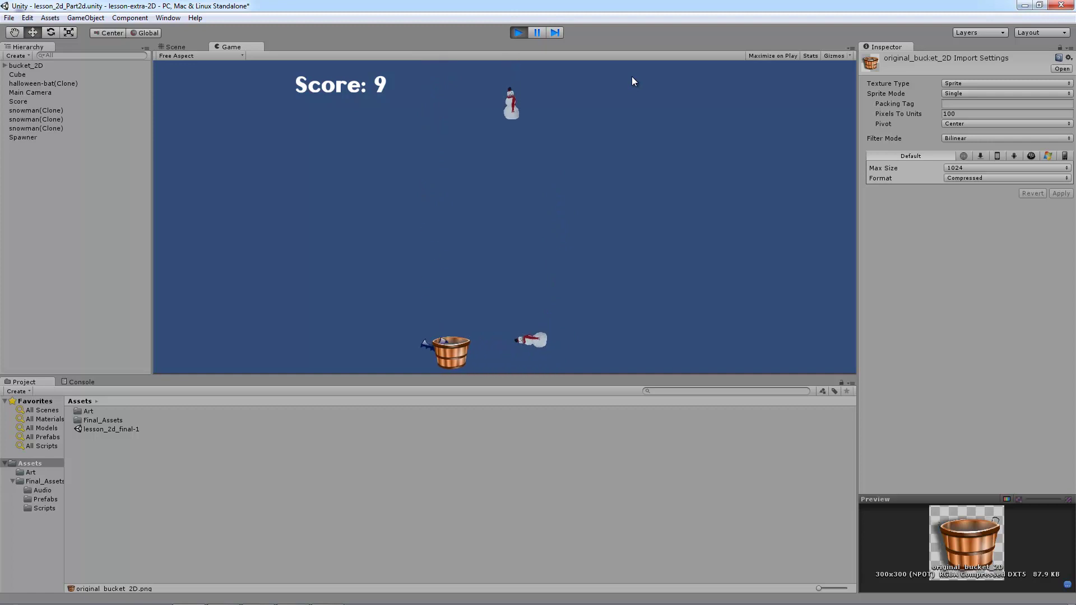
{"action": "key", "text": "Right"}
{"action": "key", "text": "Right"}
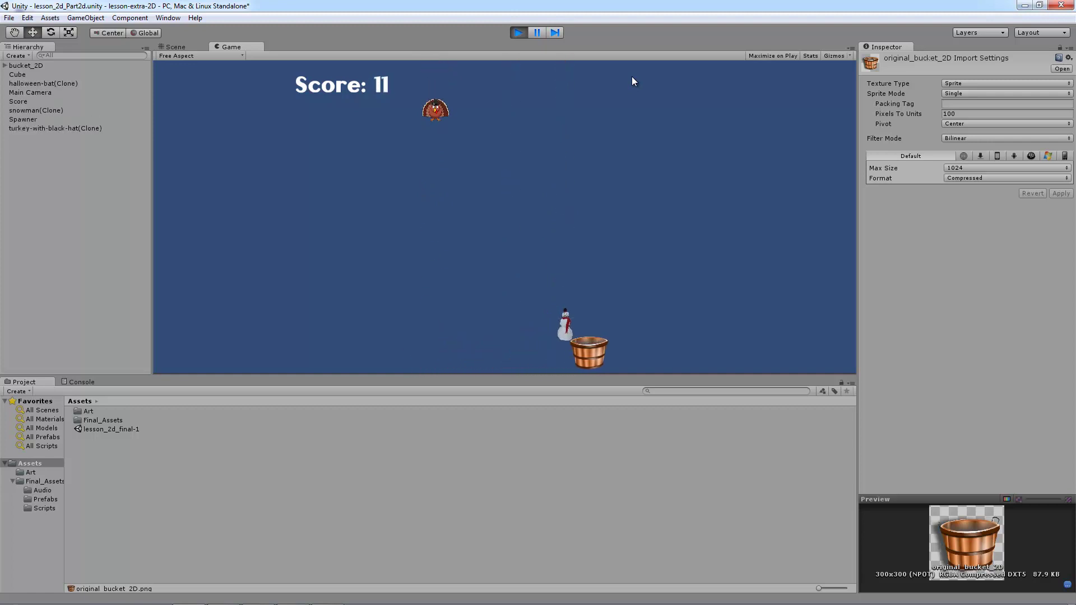
{"action": "key", "text": "Left"}
{"action": "key", "text": "Left"}
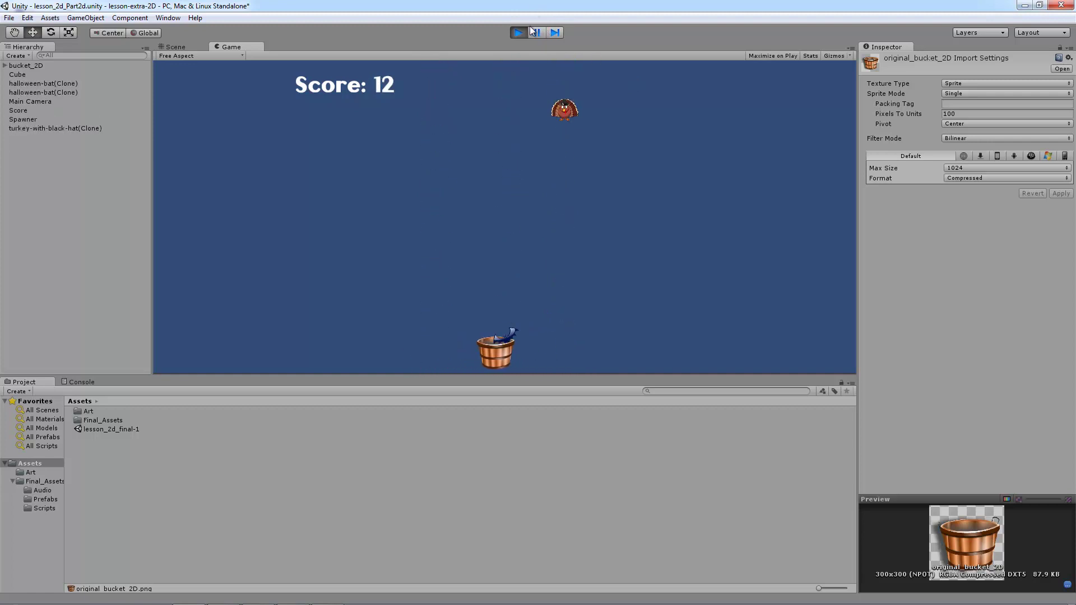
{"action": "left_click", "coordinate": [519, 32]}
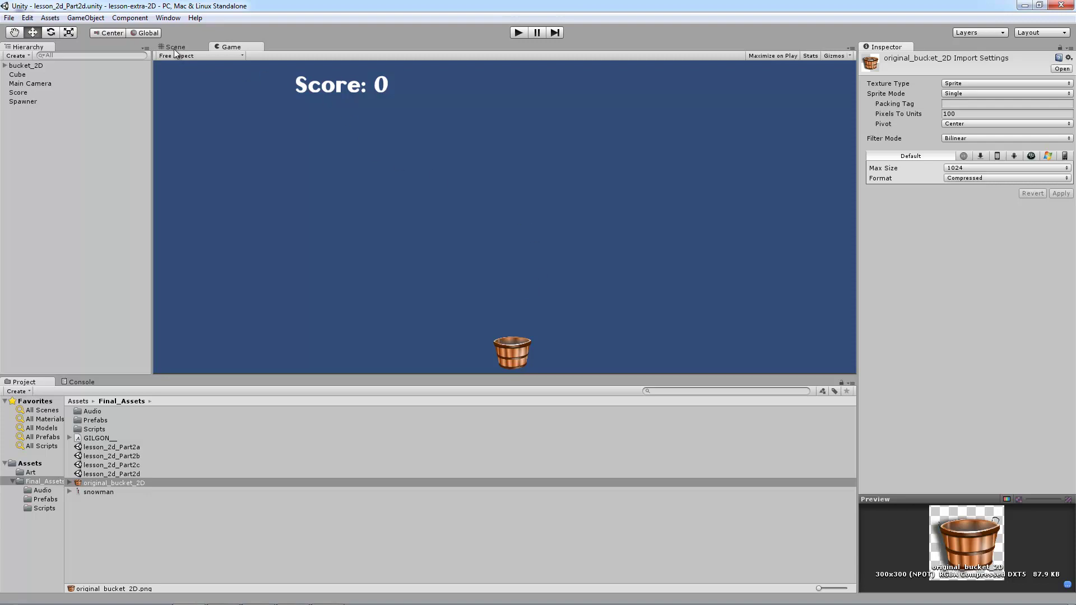
Step: Dock the Game view to the right of the Scene view and widen it so both are visible side by side
{"action": "left_click_drag", "start_coordinate": [231, 47], "coordinate": [758, 181]}
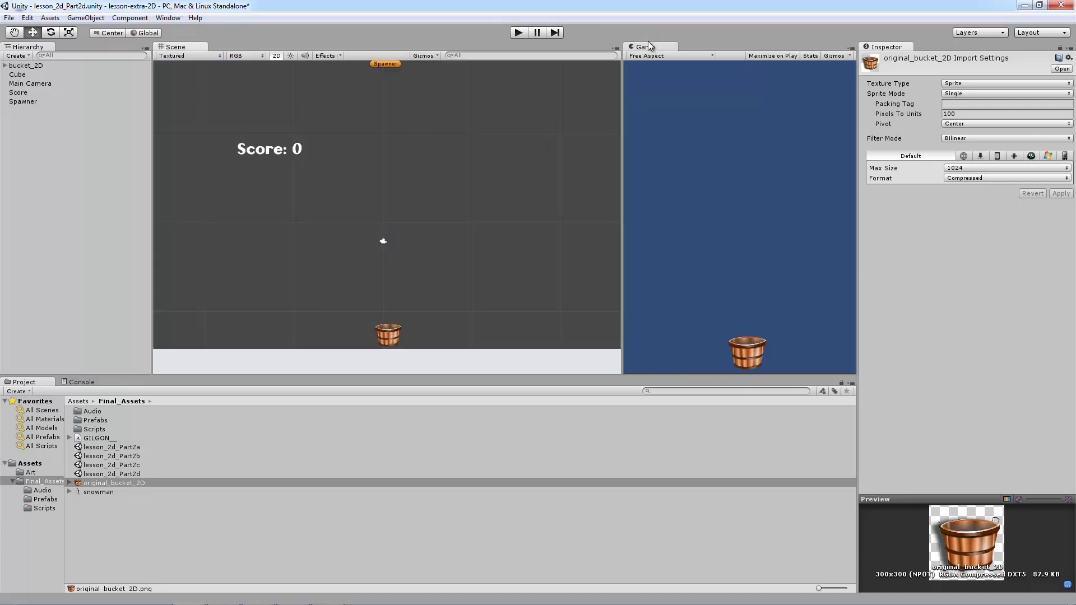
{"action": "left_click_drag", "start_coordinate": [645, 47], "coordinate": [711, 122]}
{"action": "left_click_drag", "start_coordinate": [620, 116], "coordinate": [433, 134]}
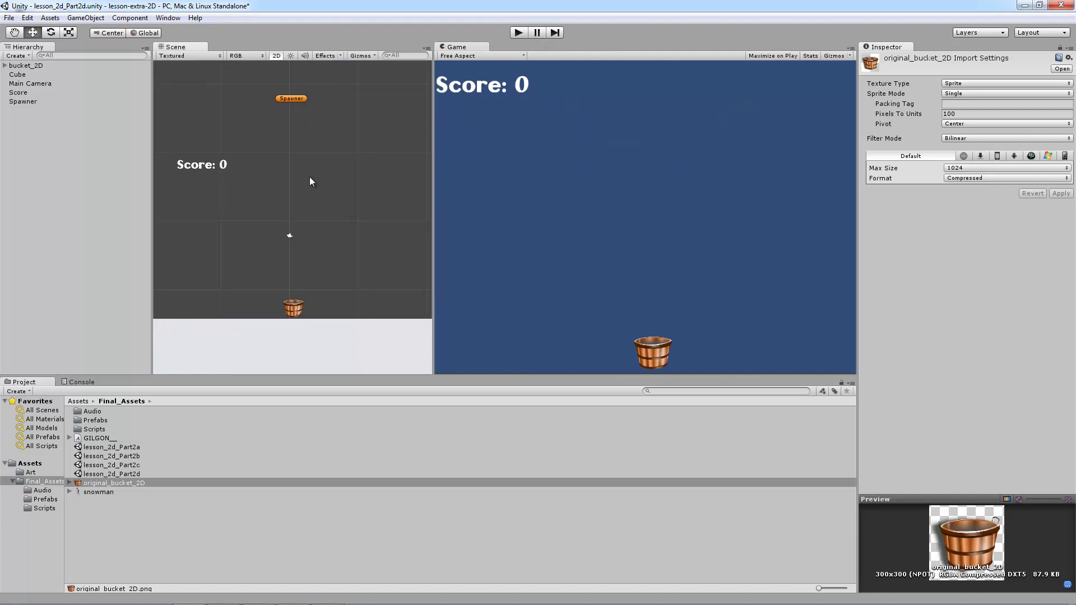
Step: Run the game again with the Scene and Game views side by side, steering the bucket to examine the moving Spawner, and stop play mode
{"action": "left_click", "coordinate": [518, 32]}
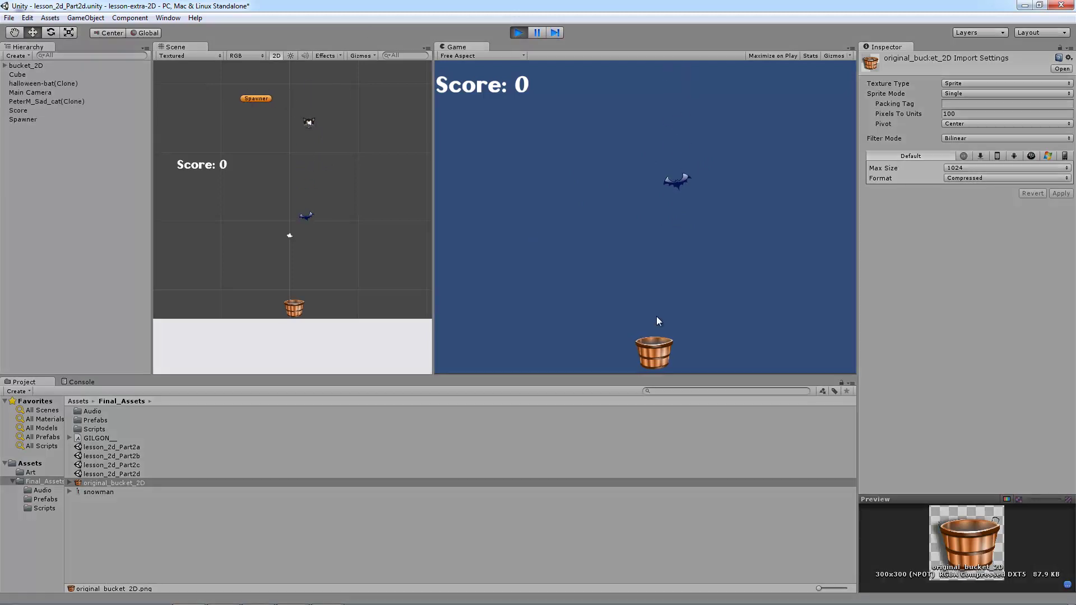
{"action": "key", "text": "Right"}
{"action": "key", "text": "Left"}
{"action": "key", "text": "Right"}
{"action": "key", "text": "Left"}
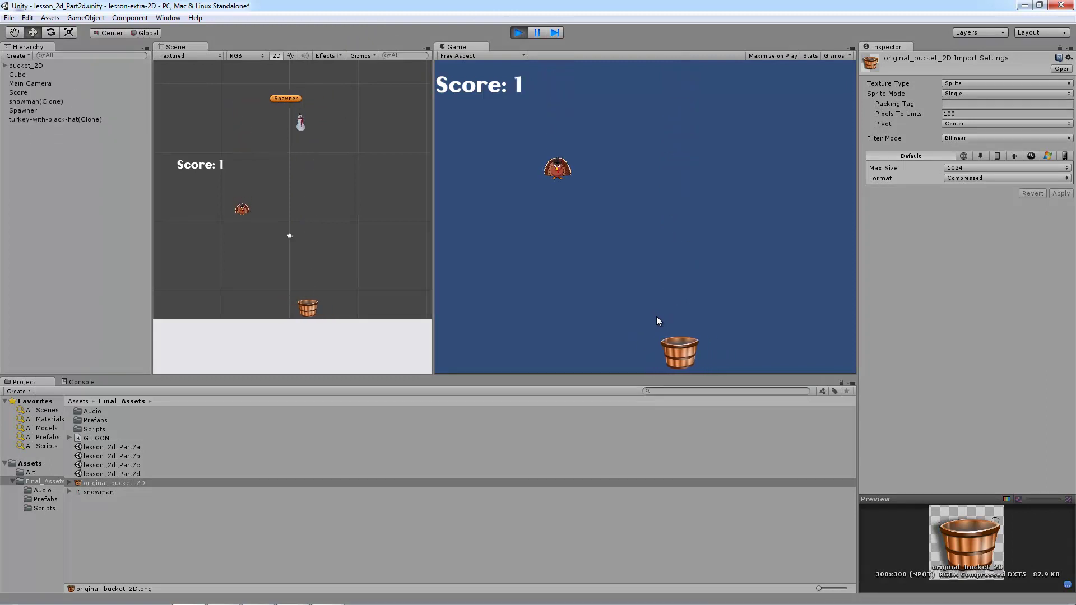
{"action": "key", "text": "Left"}
{"action": "key", "text": "Right"}
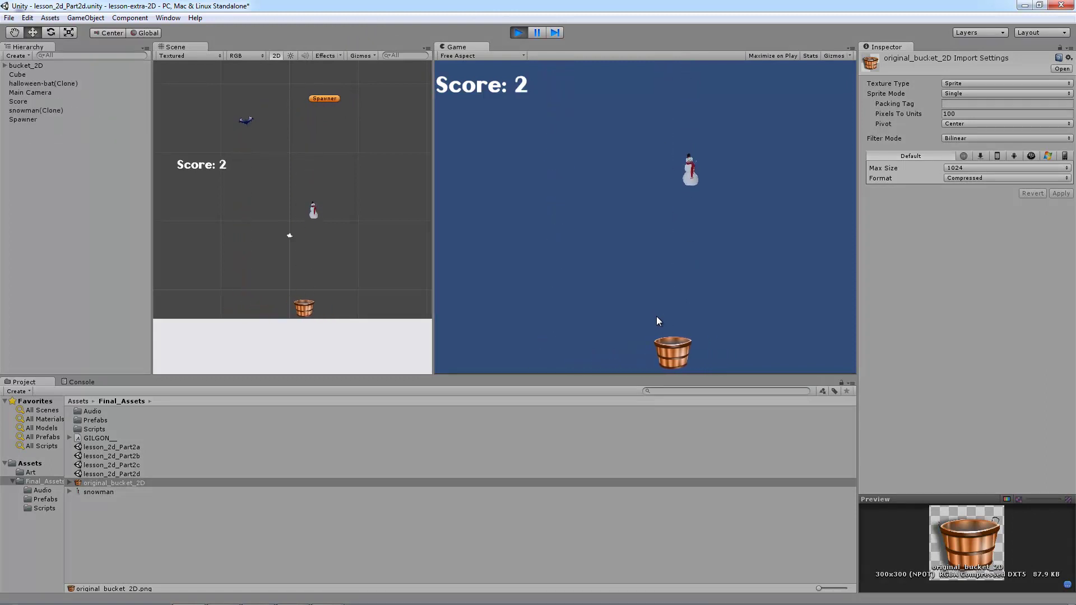
{"action": "key", "text": "Right"}
{"action": "key", "text": "Left"}
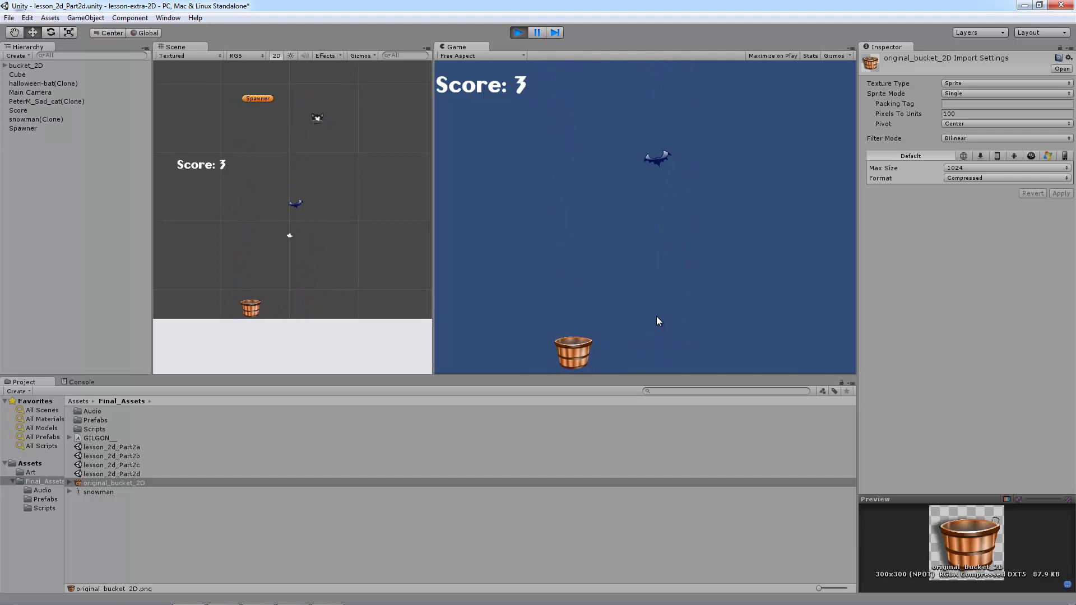
{"action": "key", "text": "Right"}
{"action": "key", "text": "Left"}
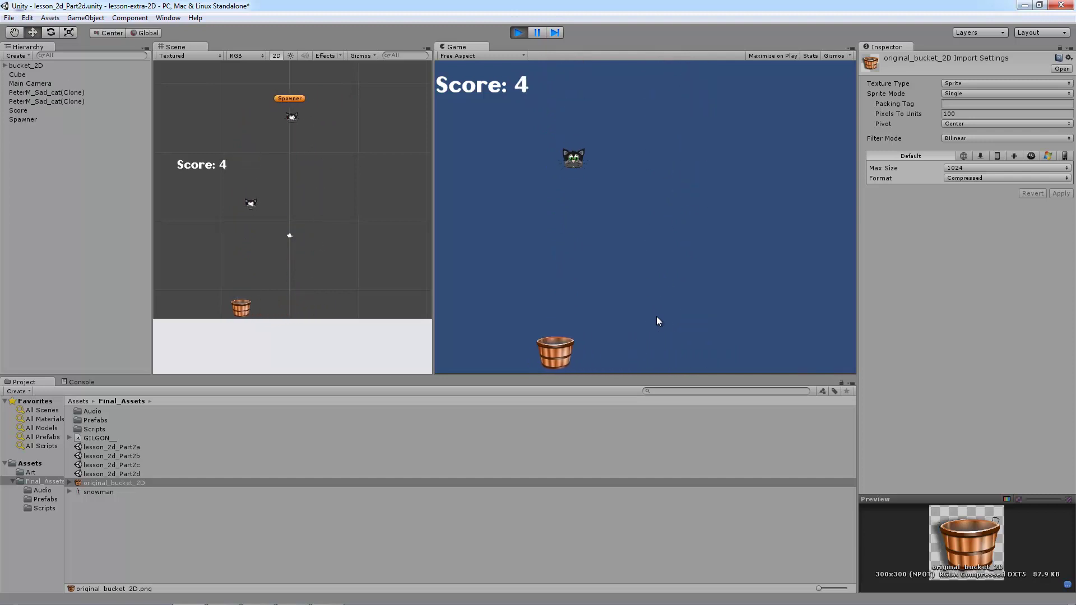
{"action": "key", "text": "Right"}
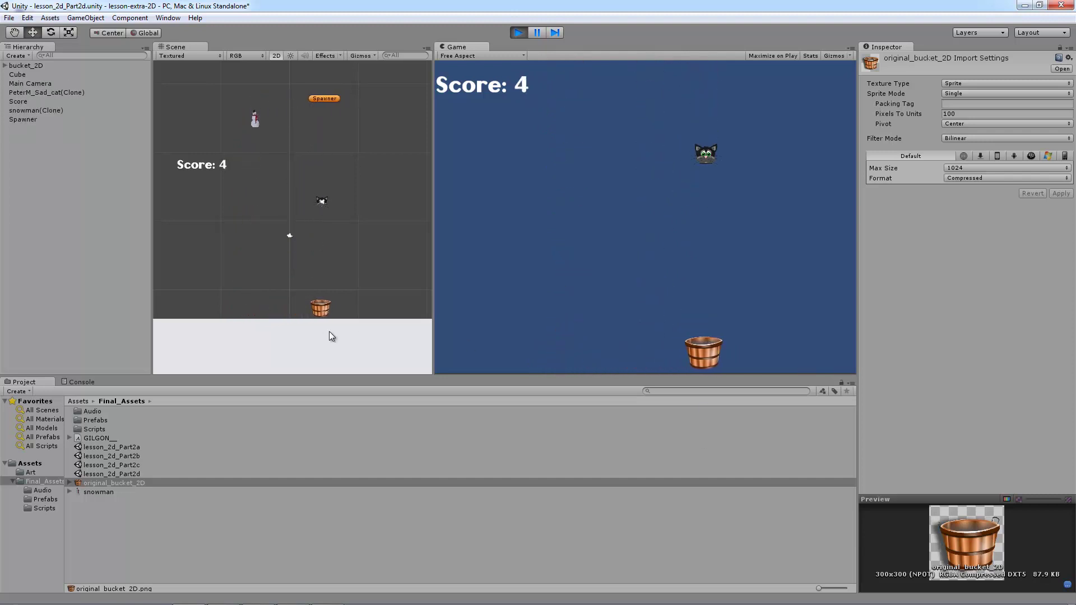
{"action": "key", "text": "Left"}
{"action": "key", "text": "Right"}
{"action": "key", "text": "Left"}
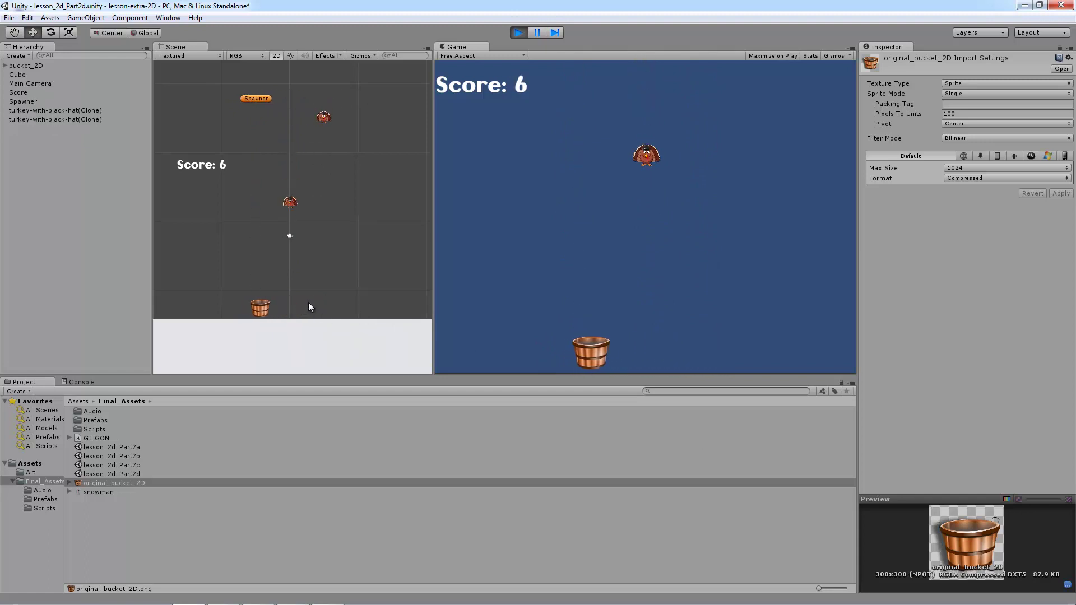
{"action": "key", "text": "Right"}
{"action": "key", "text": "Left"}
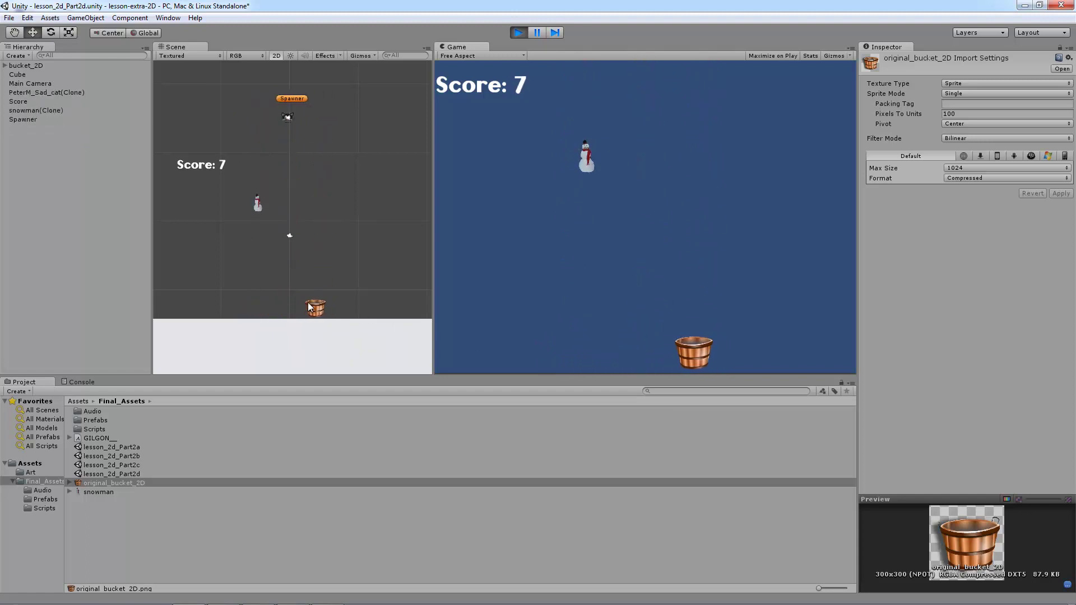
{"action": "key", "text": "Left"}
{"action": "key", "text": "Right"}
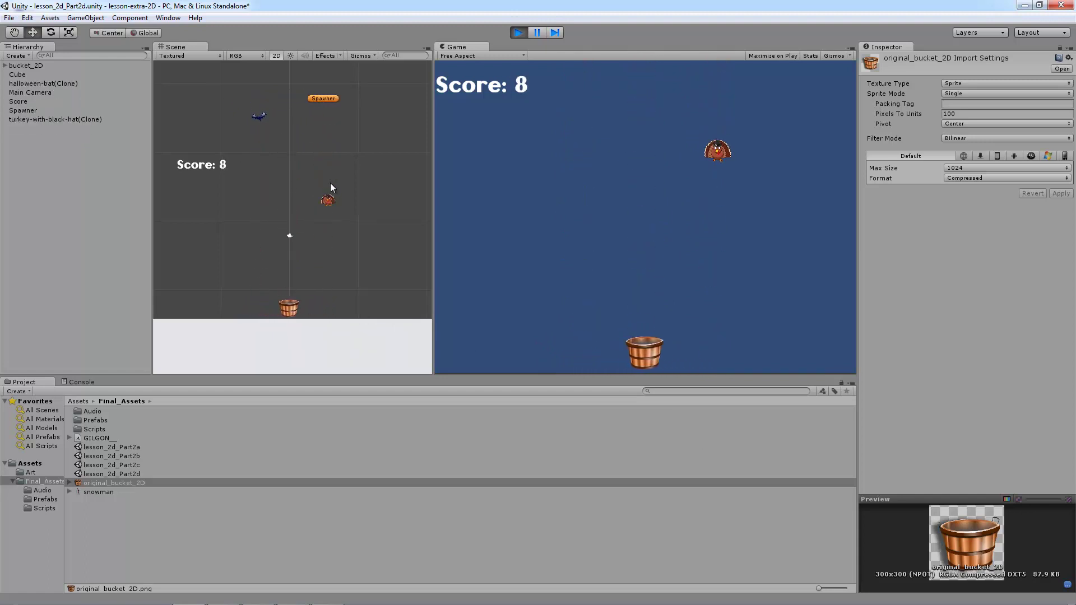
{"action": "key", "text": "Right"}
{"action": "key", "text": "Left"}
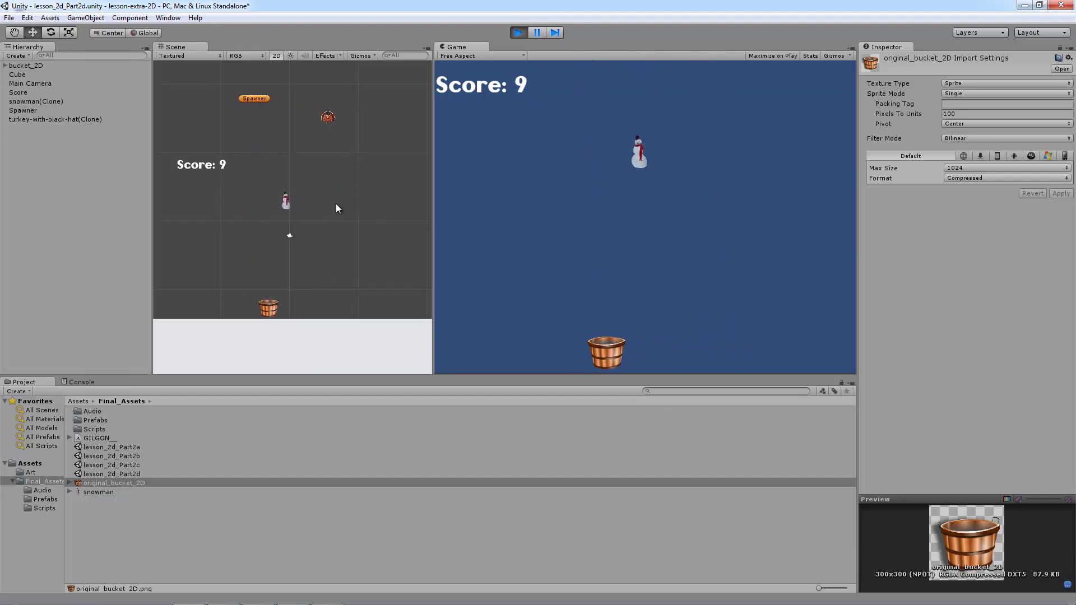
{"action": "key", "text": "Right"}
{"action": "key", "text": "Left"}
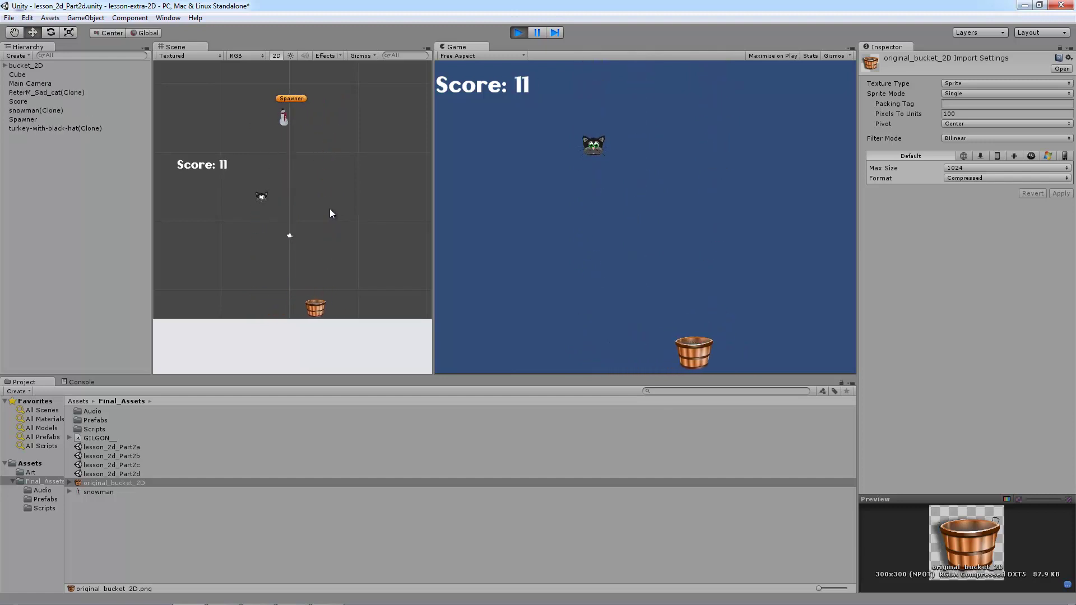
{"action": "key", "text": "Left"}
{"action": "key", "text": "Right"}
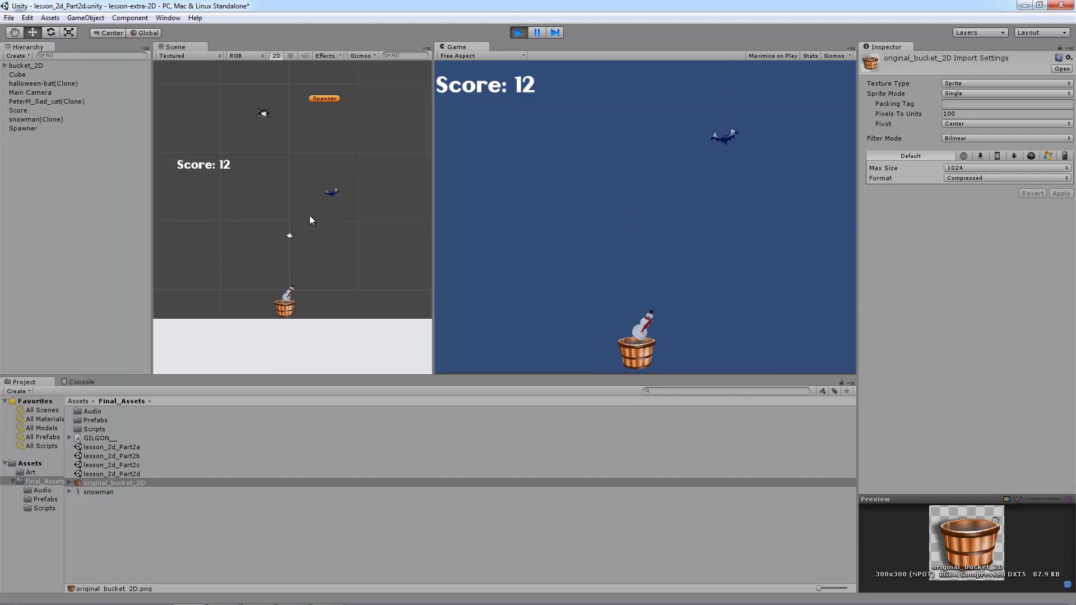
{"action": "key", "text": "Right"}
{"action": "key", "text": "Left"}
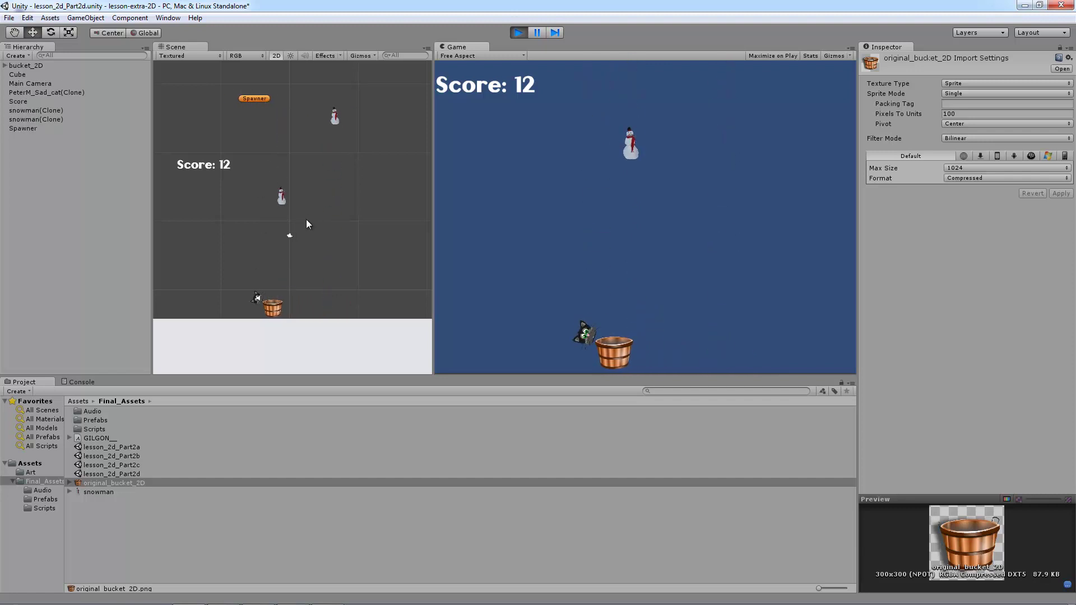
{"action": "key", "text": "Right"}
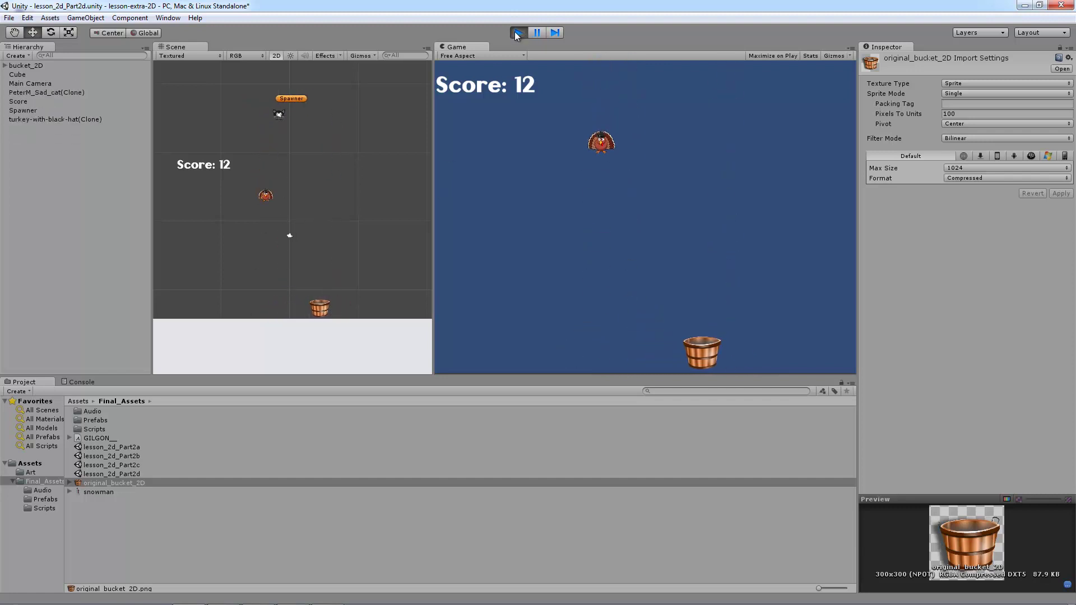
{"action": "left_click", "coordinate": [517, 33]}
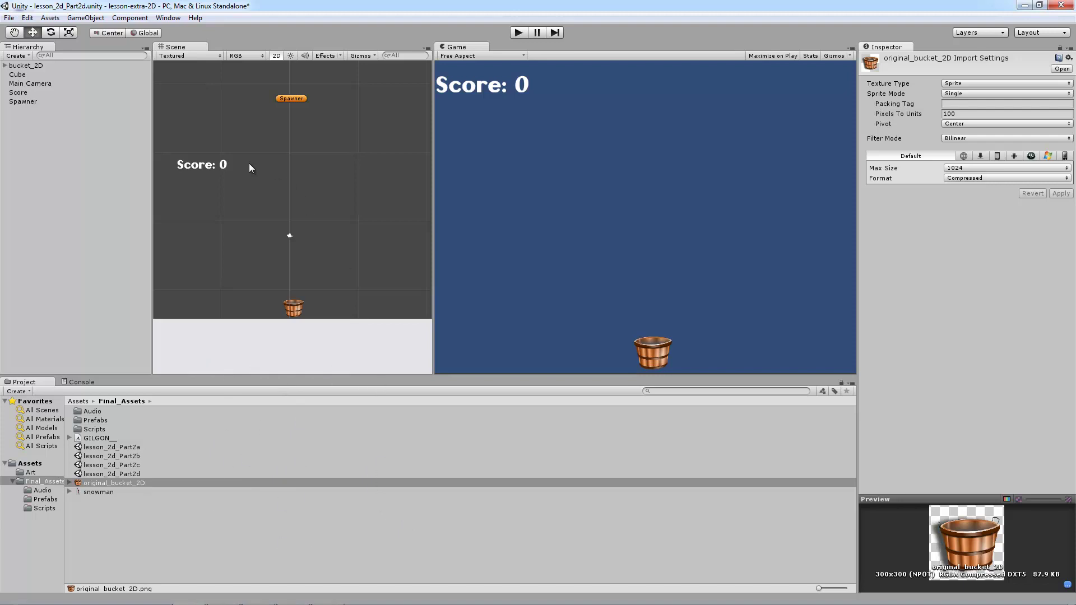
Step: Select the Spawner in the scene to examine its random-object spawning script settings
{"action": "left_click", "coordinate": [286, 99]}
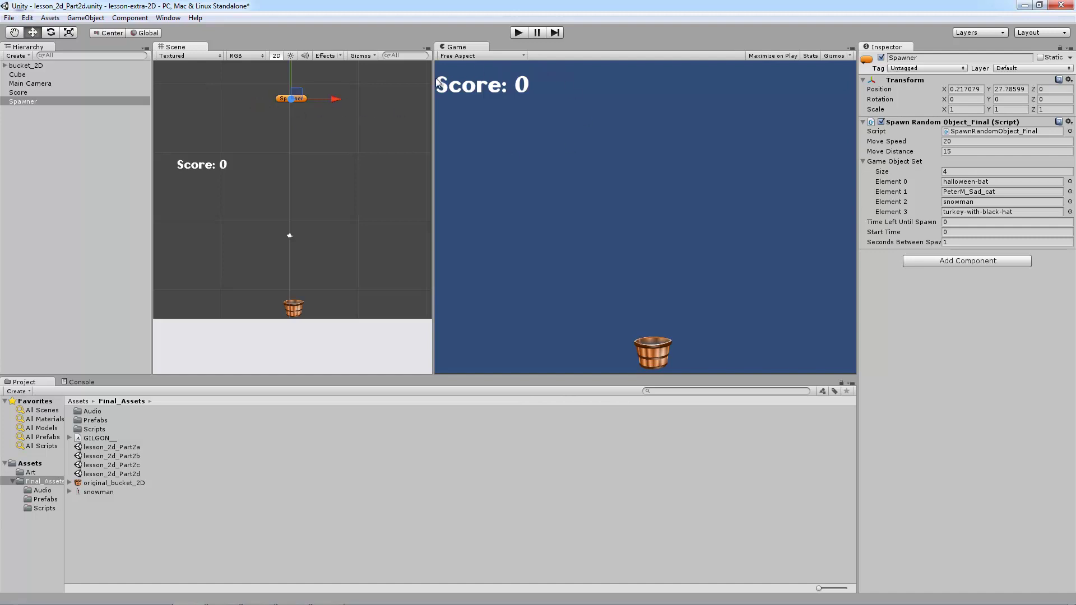
Step: Open the lesson_2d_final-1 scene from the root Assets folder, discarding the changes to the current scene
{"action": "left_click", "coordinate": [31, 464]}
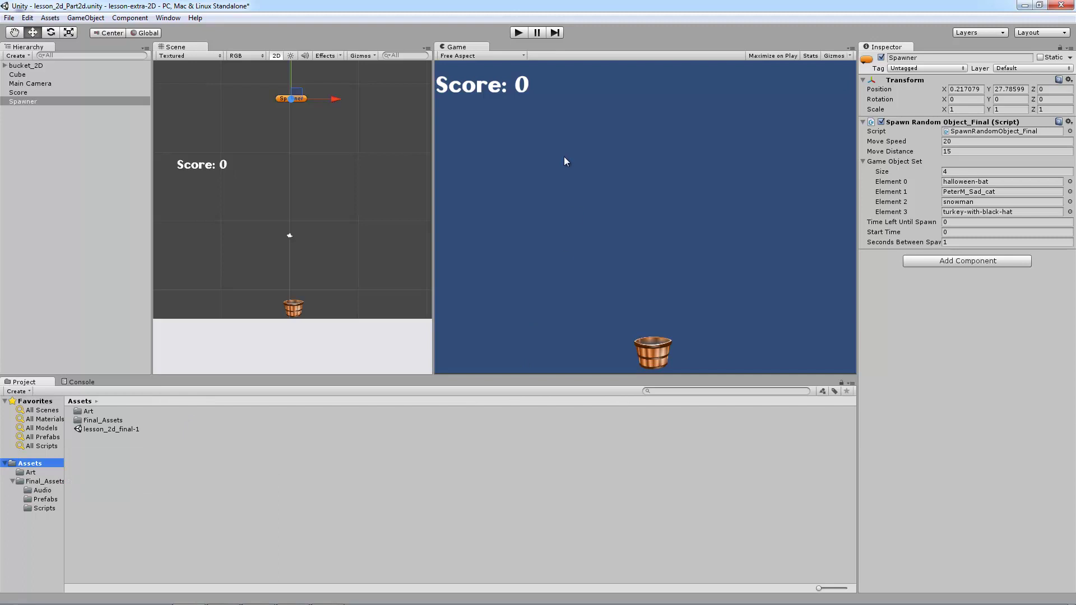
{"action": "double_click", "coordinate": [88, 432]}
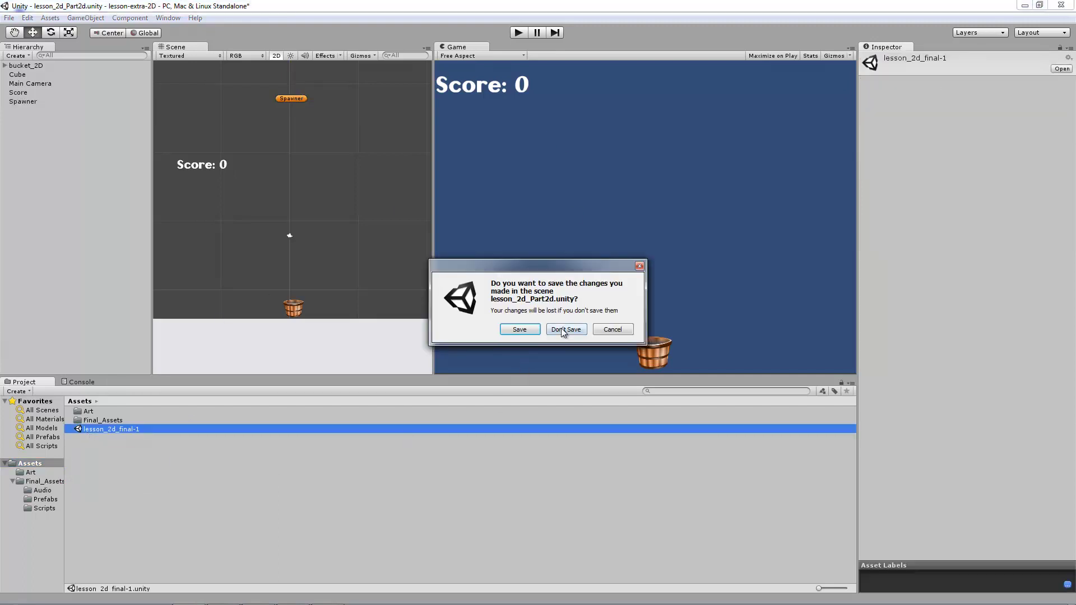
{"action": "left_click", "coordinate": [564, 331]}
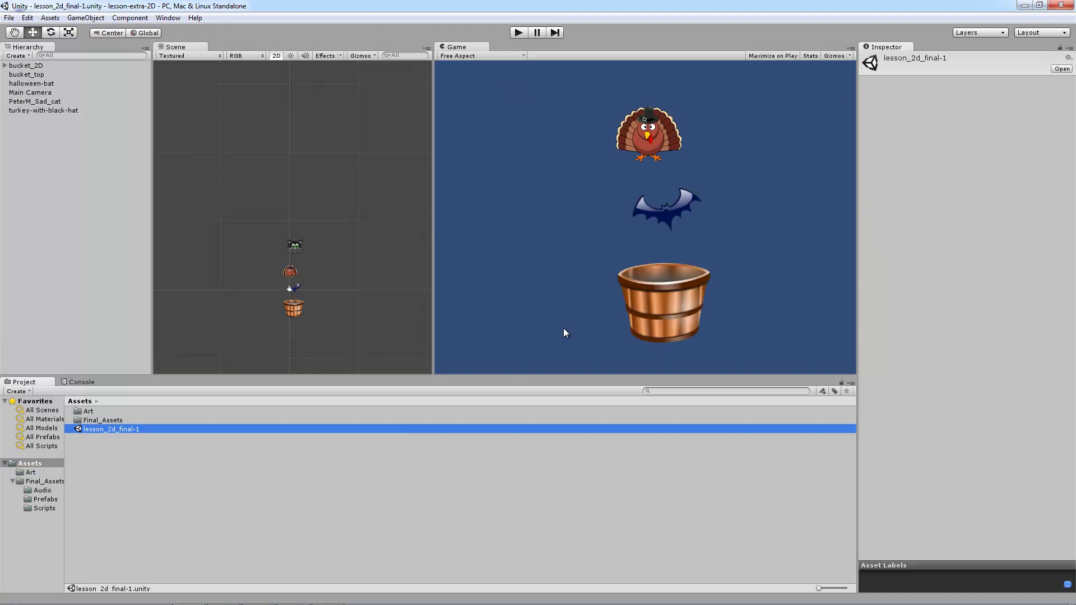
{"action": "left_click", "coordinate": [342, 310]}
{"action": "scroll", "coordinate": [342, 309], "scroll_direction": "up", "scroll_amount": 4}
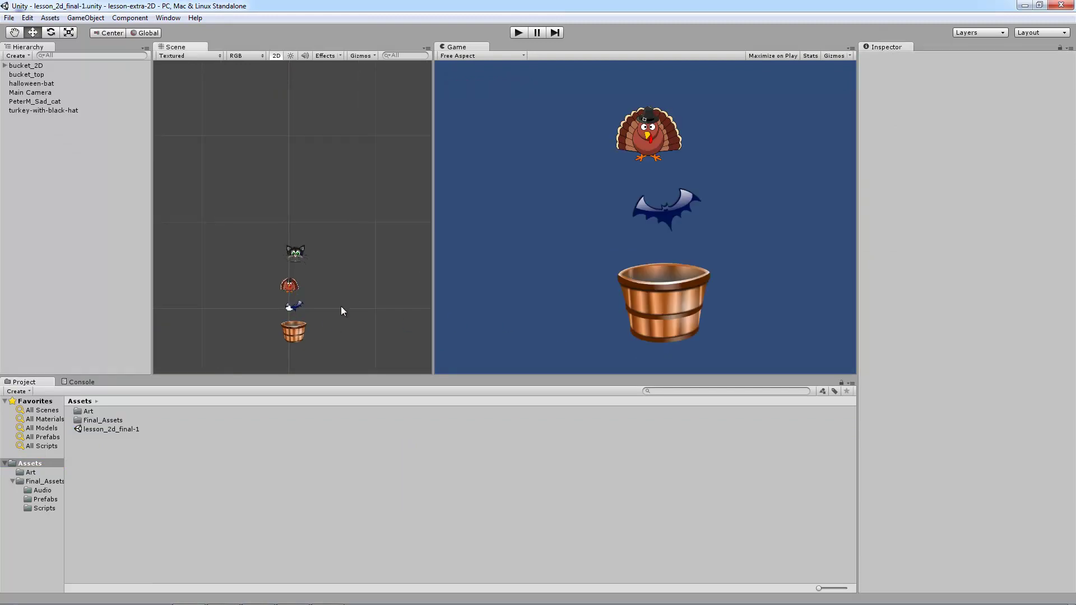
{"action": "scroll", "coordinate": [344, 259], "scroll_direction": "up", "scroll_amount": 4}
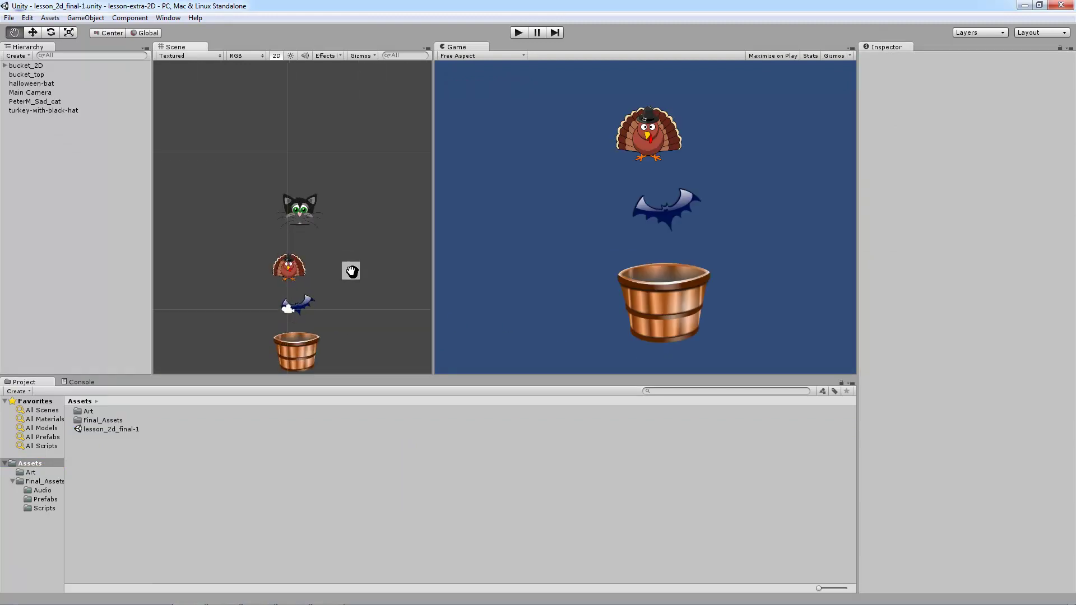
{"action": "left_click", "coordinate": [517, 34]}
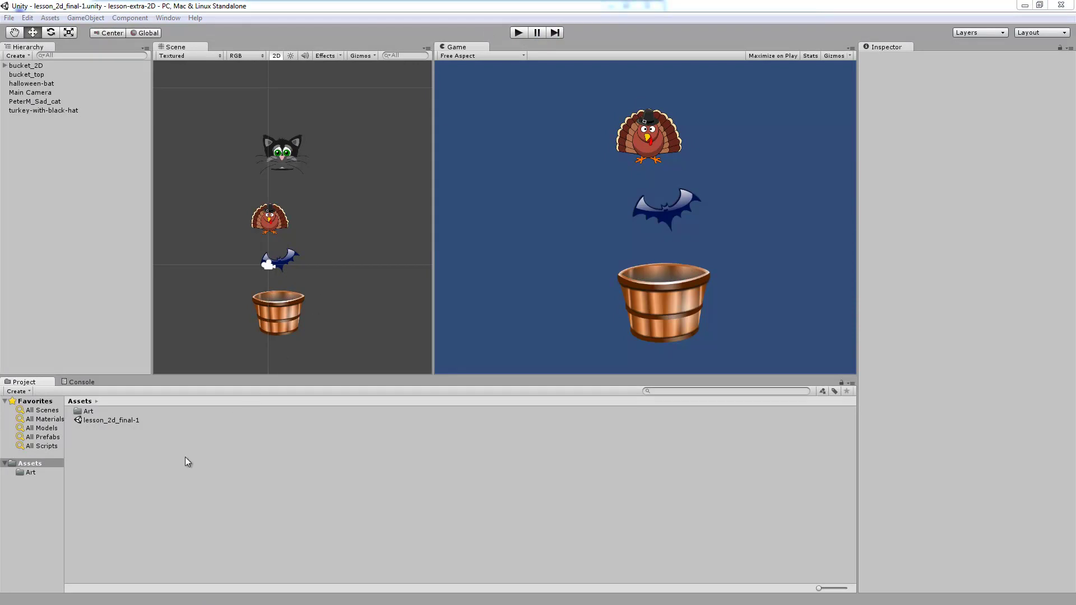
Step: Create a folder named Scripts in the root Assets folder
{"action": "left_click", "coordinate": [140, 472]}
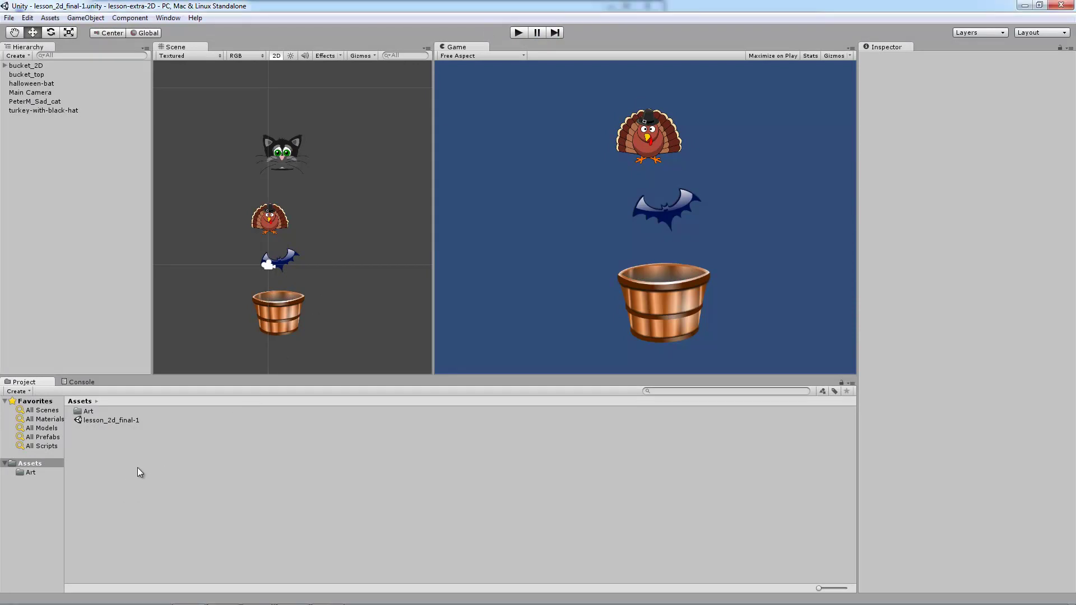
{"action": "right_click", "coordinate": [102, 457]}
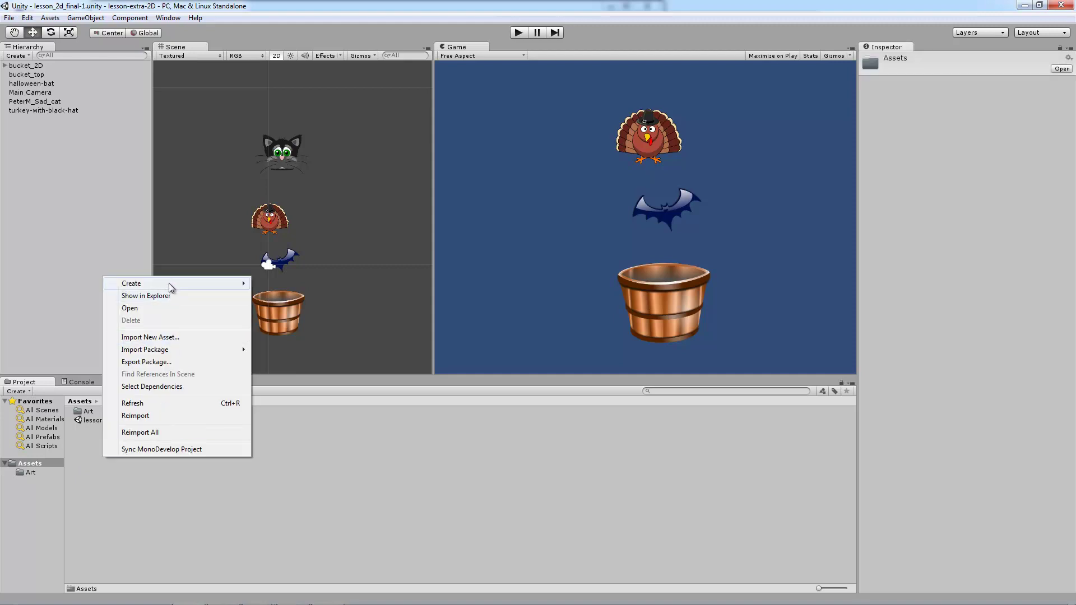
{"action": "mouse_move", "coordinate": [170, 281]}
{"action": "left_click", "coordinate": [289, 285]}
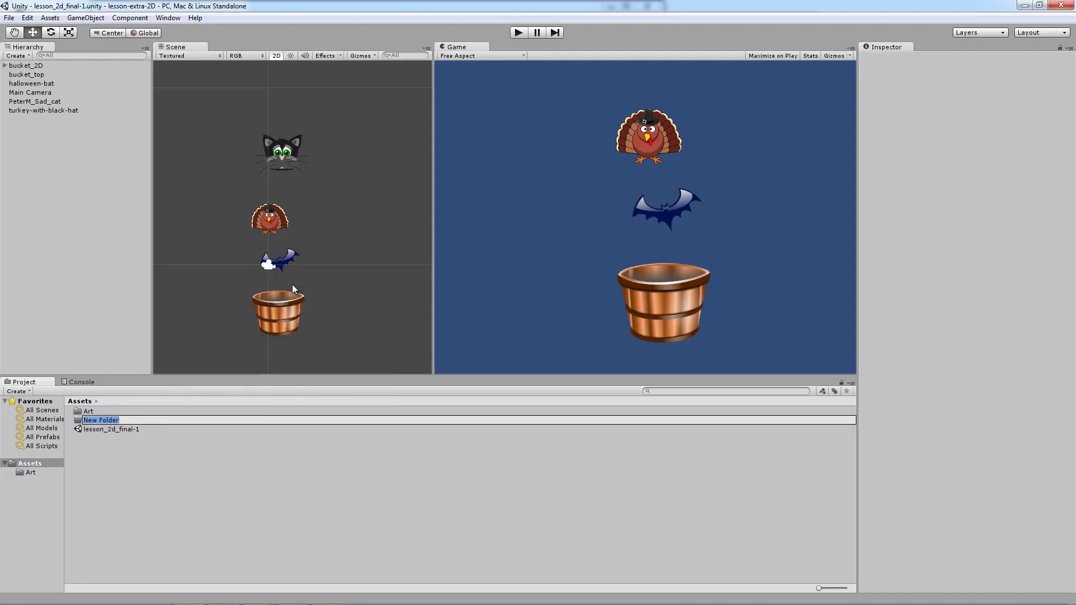
{"action": "type", "text": "Scripts"}
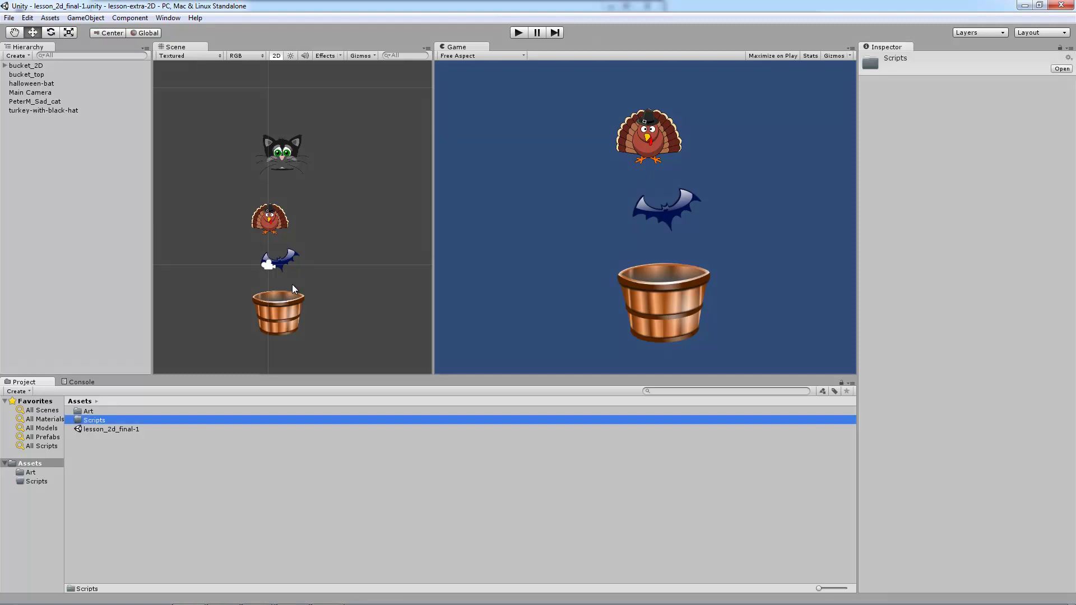
{"action": "key", "text": "Return"}
Step: Create a folder named Scenes in the root Assets folder
{"action": "right_click", "coordinate": [164, 458]}
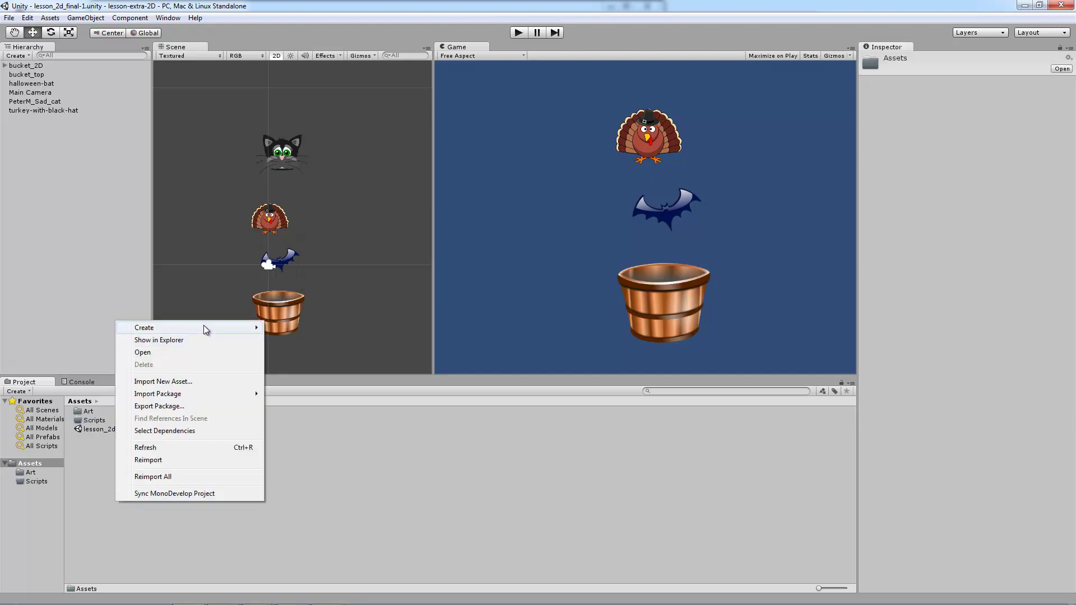
{"action": "mouse_move", "coordinate": [204, 325]}
{"action": "left_click", "coordinate": [307, 329]}
{"action": "type", "text": "Scenes"}
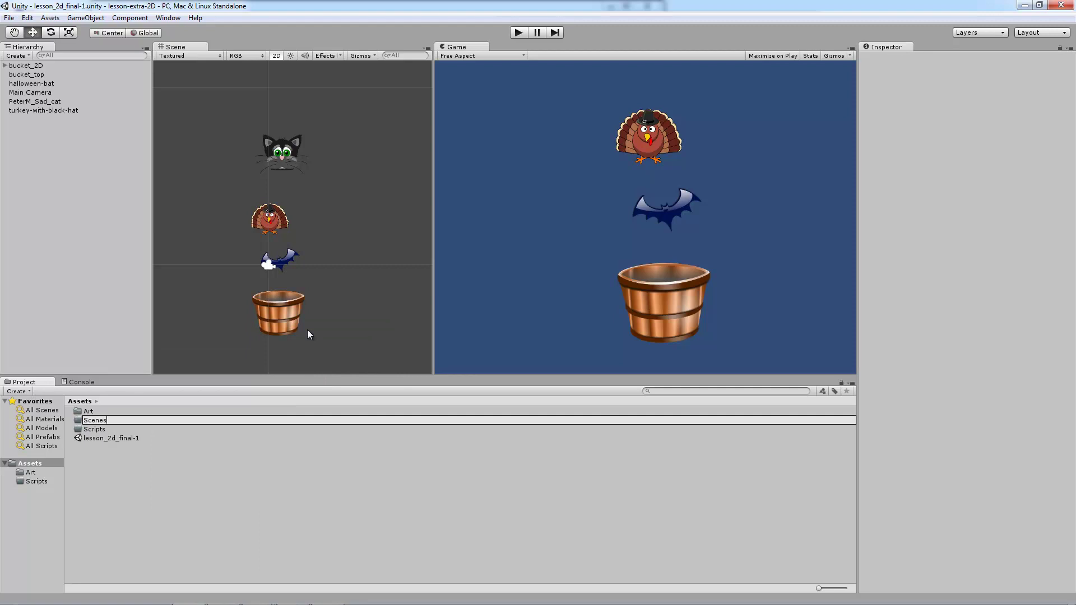
{"action": "key", "text": "Return"}
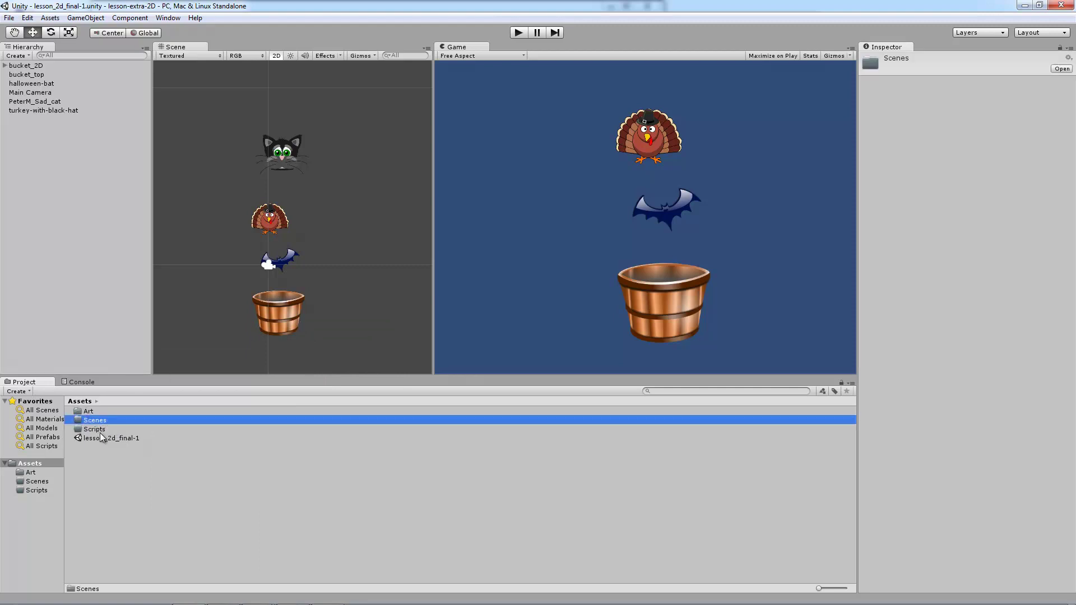
{"action": "left_click", "coordinate": [99, 465]}
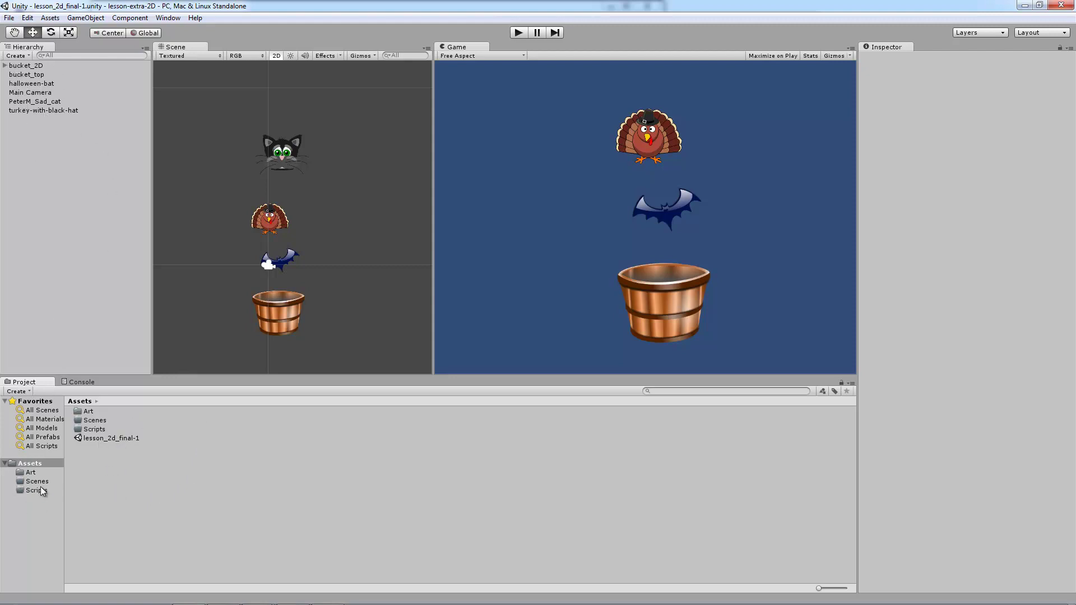
Step: Move the lesson_2d_final-1 scene into the Scenes folder and open that folder
{"action": "left_click", "coordinate": [99, 438]}
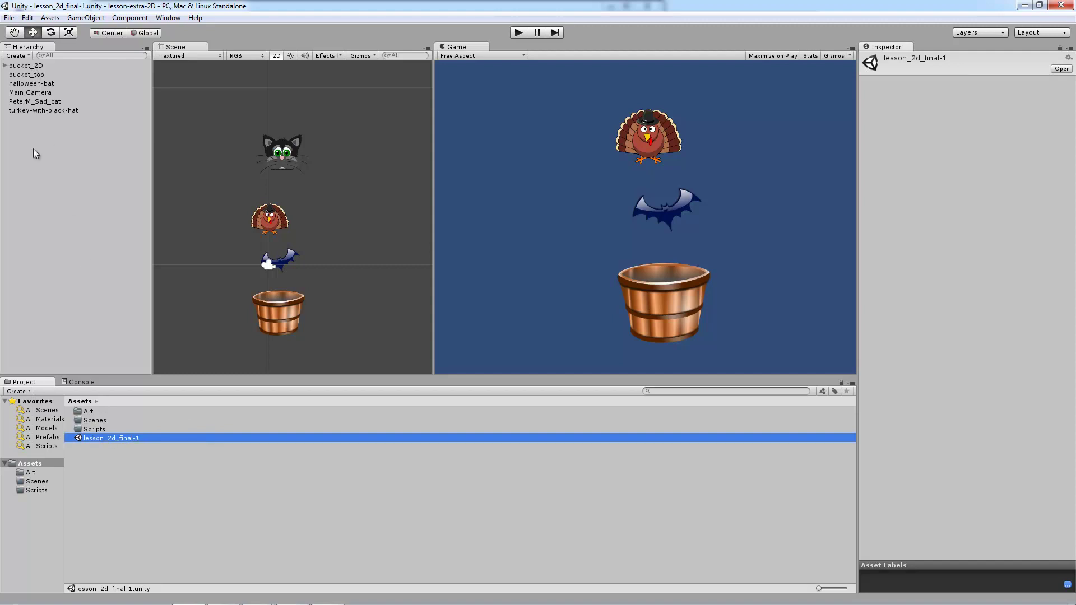
{"action": "left_click_drag", "start_coordinate": [104, 434], "coordinate": [104, 422]}
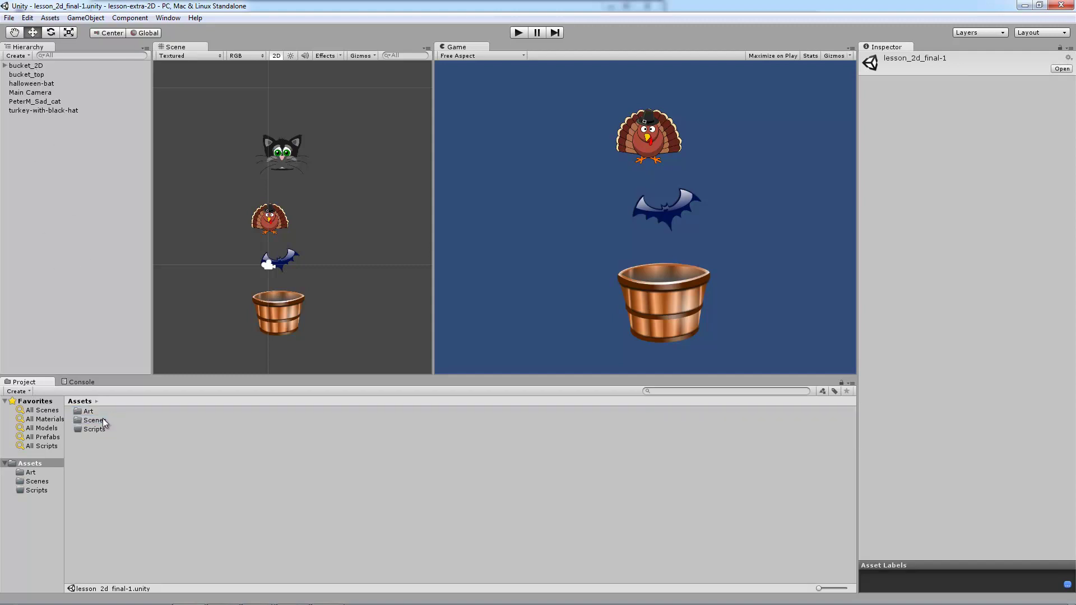
{"action": "double_click", "coordinate": [95, 421]}
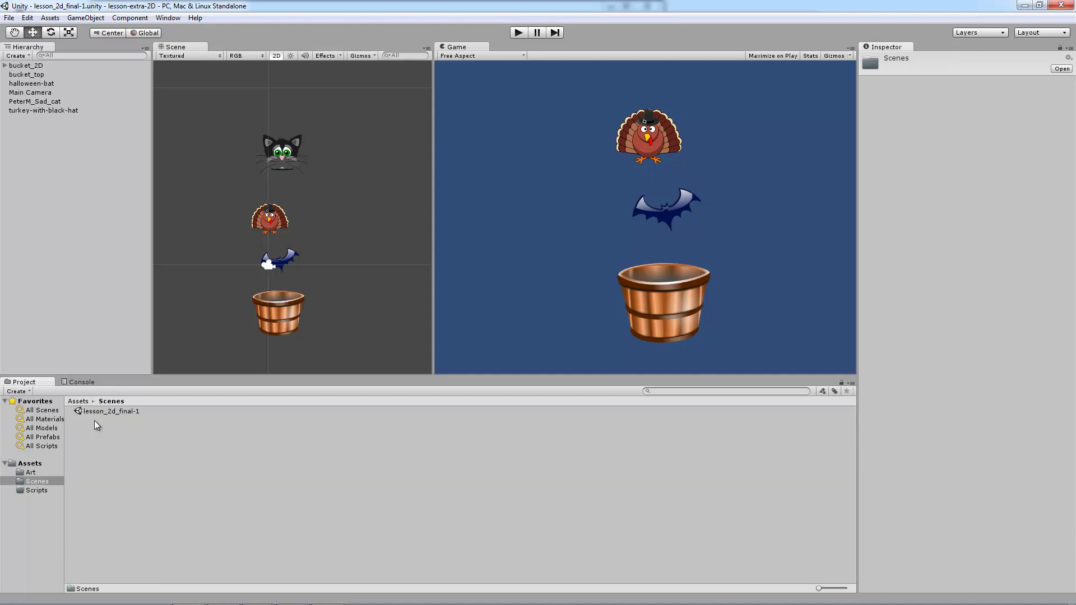
{"action": "left_click", "coordinate": [94, 414]}
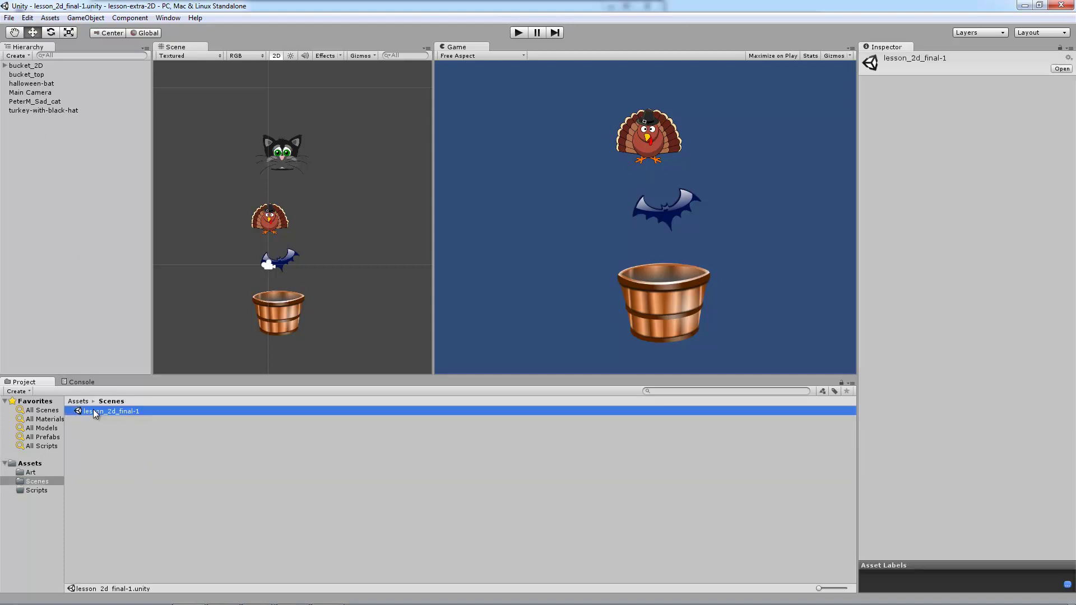
{"action": "left_click", "coordinate": [108, 334]}
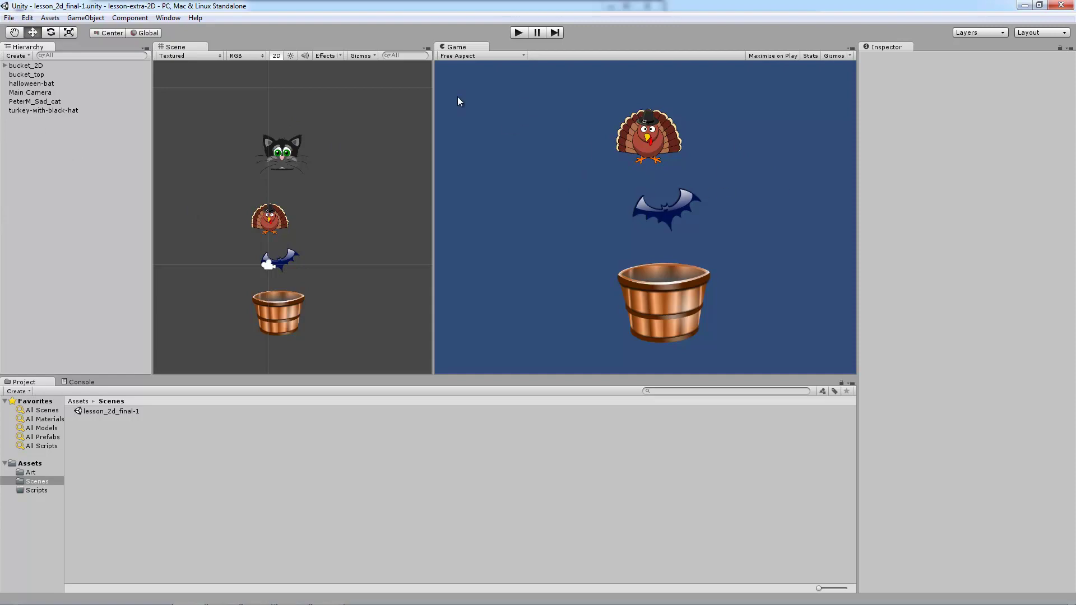
Step: Save the current scene as a new scene named Part2-Lesson2D in the Scenes folder
{"action": "left_click", "coordinate": [9, 18]}
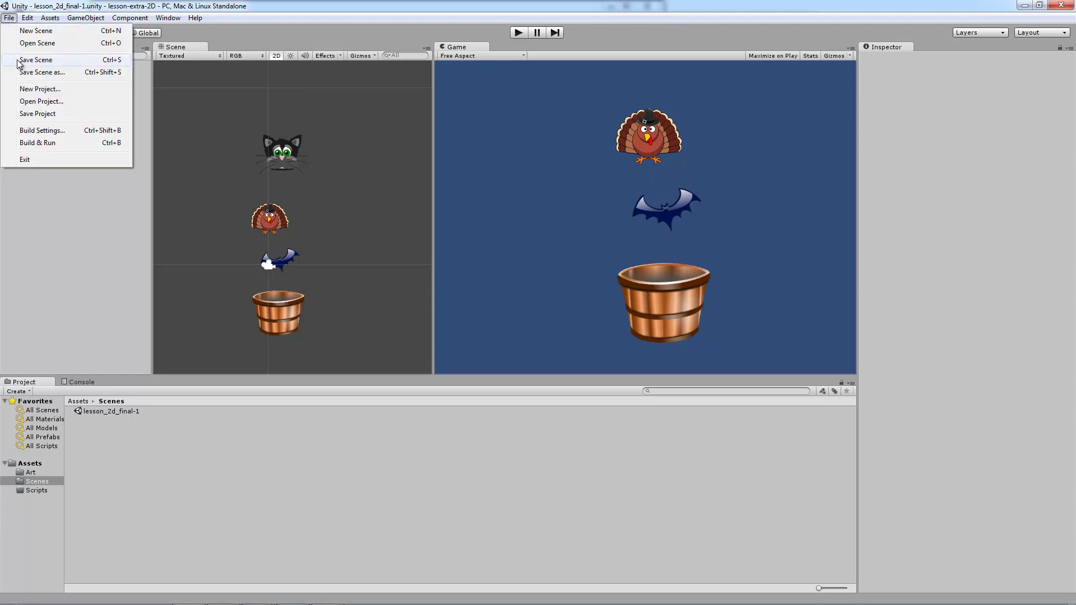
{"action": "left_click", "coordinate": [42, 71]}
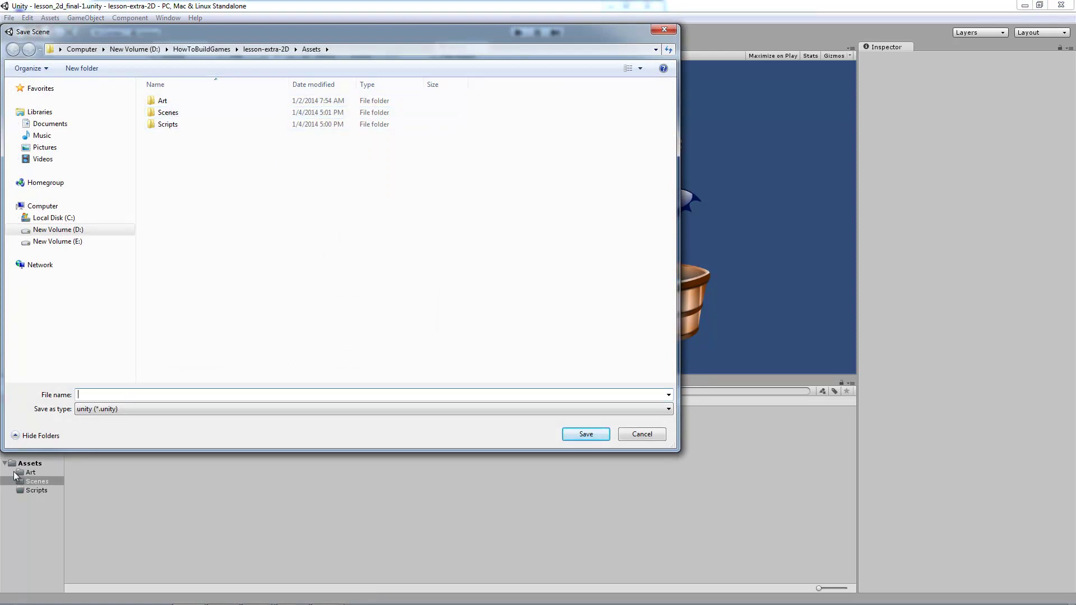
{"action": "left_click", "coordinate": [161, 115]}
{"action": "double_click", "coordinate": [160, 115]}
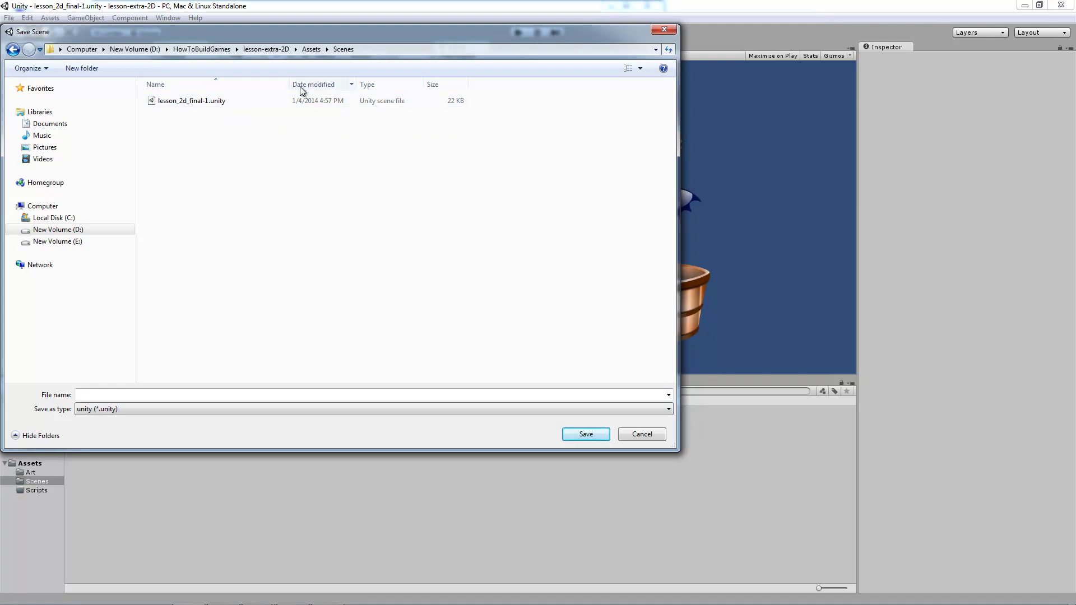
{"action": "left_click", "coordinate": [187, 393]}
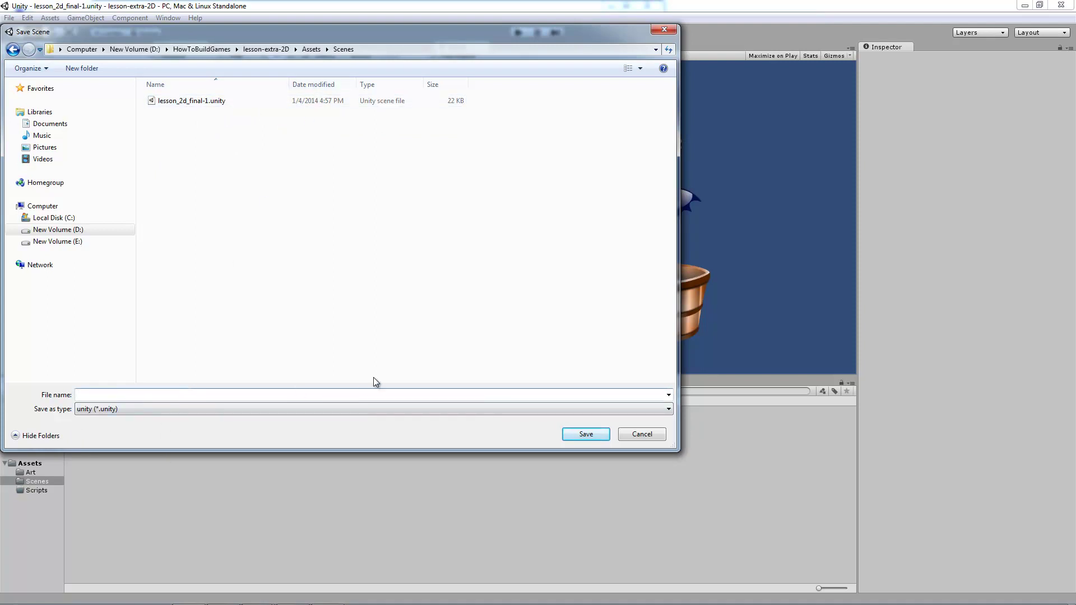
{"action": "type", "text": "Part2-Lesson2D"}
{"action": "key", "text": "Return"}
{"action": "left_click", "coordinate": [109, 421]}
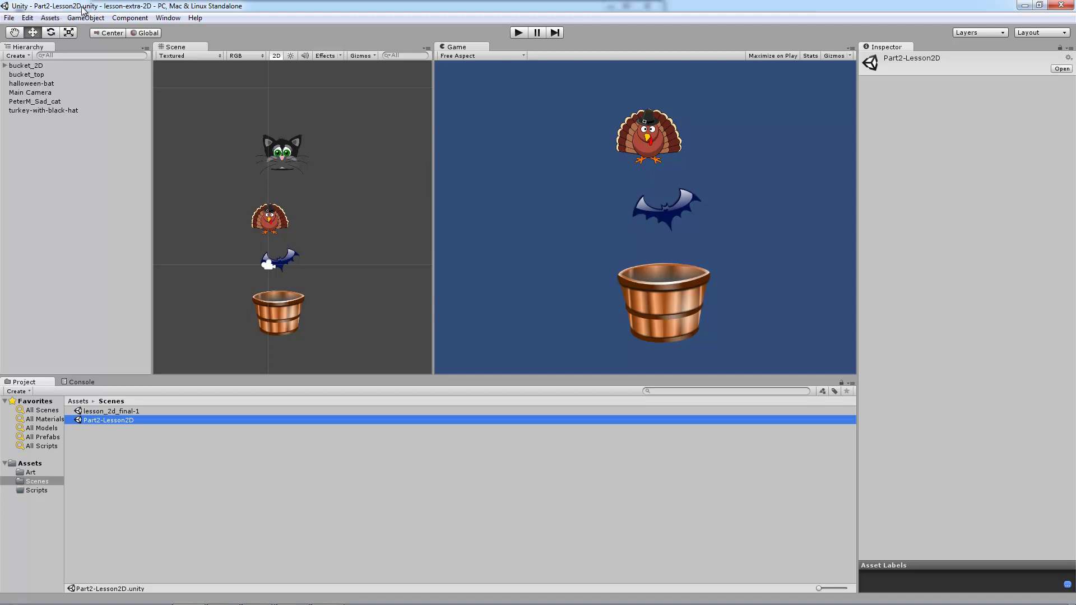
{"action": "left_click", "coordinate": [311, 186]}
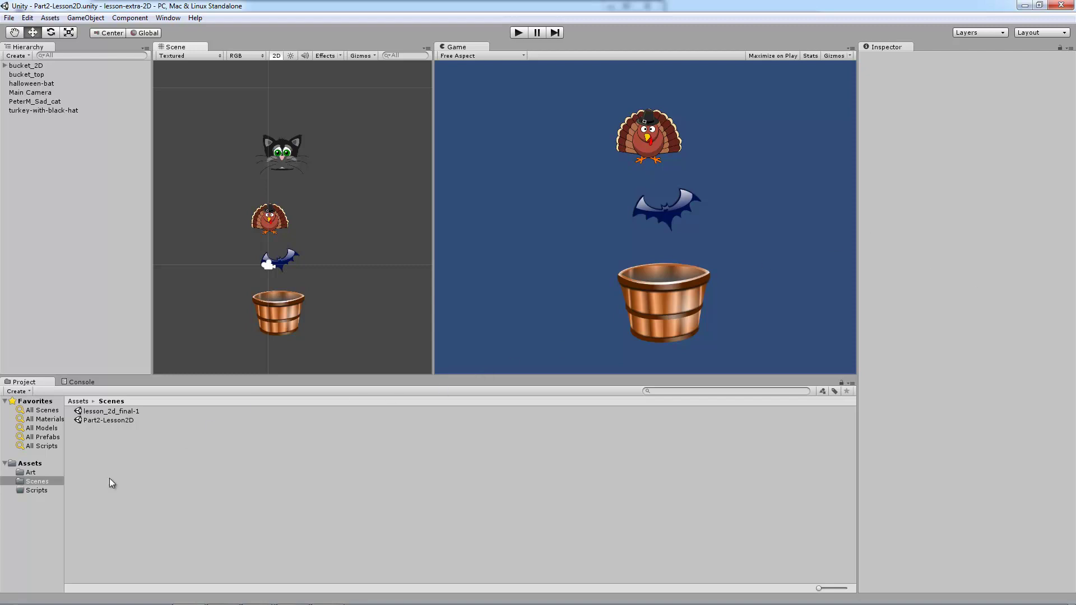
Step: Create a subfolder named _Test_Scenes_ inside the Scenes folder
{"action": "left_click", "coordinate": [41, 480]}
{"action": "right_click", "coordinate": [105, 446]}
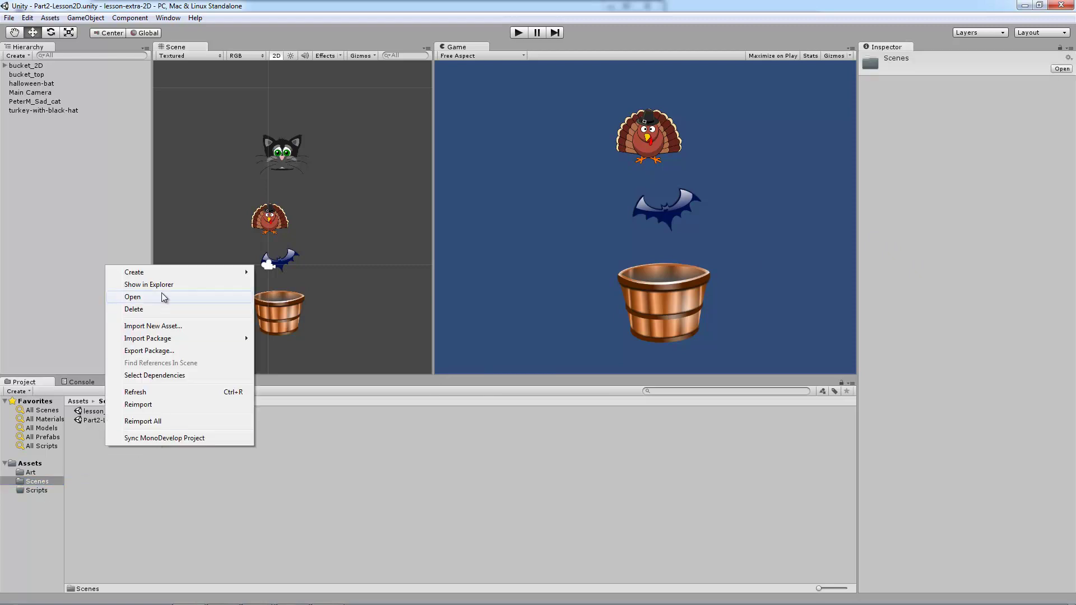
{"action": "mouse_move", "coordinate": [211, 276]}
{"action": "left_click", "coordinate": [311, 273]}
{"action": "key", "text": "BackSpace"}
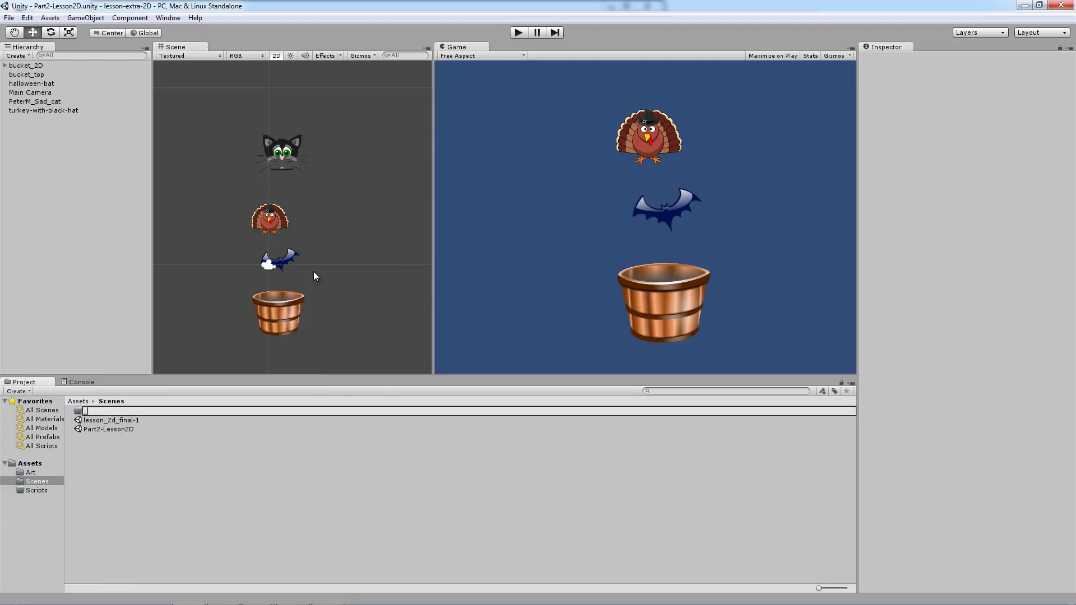
{"action": "type", "text": "_Test_Scenes_"}
{"action": "key", "text": "Return"}
{"action": "left_click", "coordinate": [234, 465]}
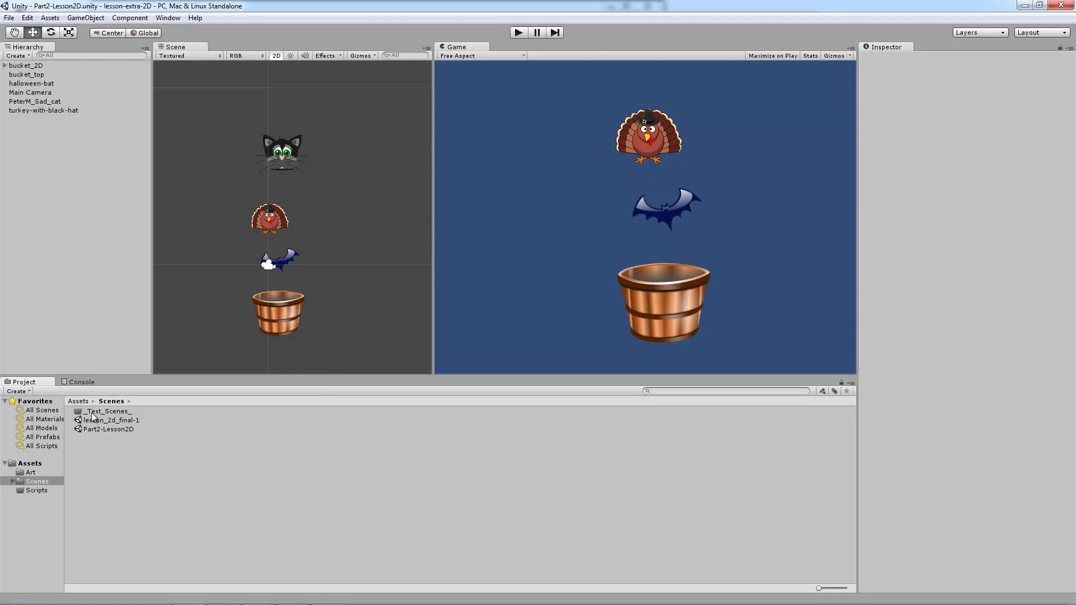
Step: Examine where the _Test_Scenes_ subfolder sits under Scenes in the project's folder tree
{"action": "left_click", "coordinate": [128, 410]}
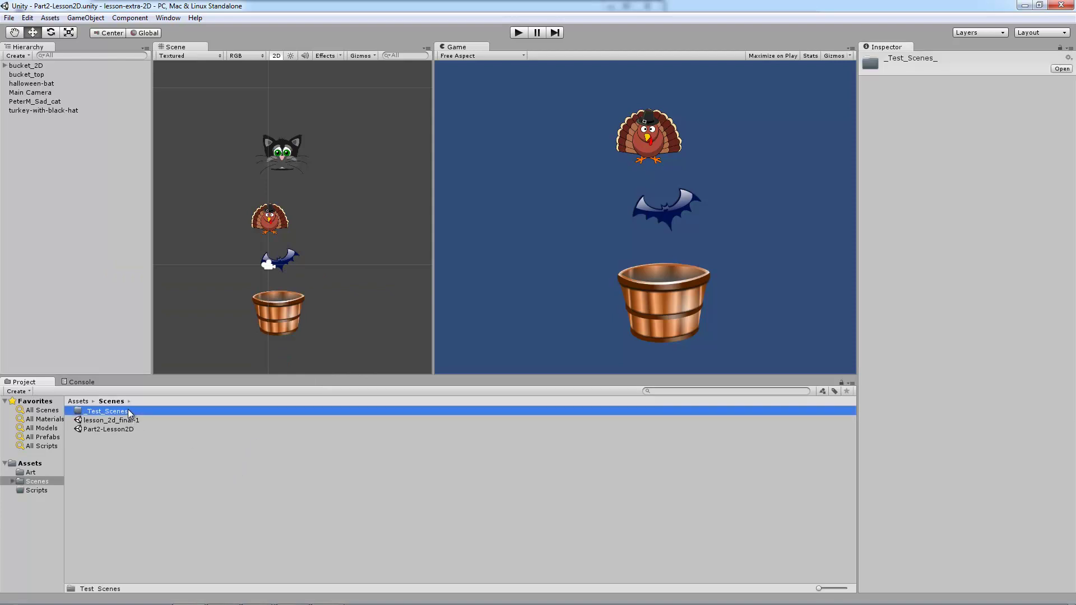
{"action": "left_click", "coordinate": [119, 475]}
{"action": "left_click", "coordinate": [11, 481]}
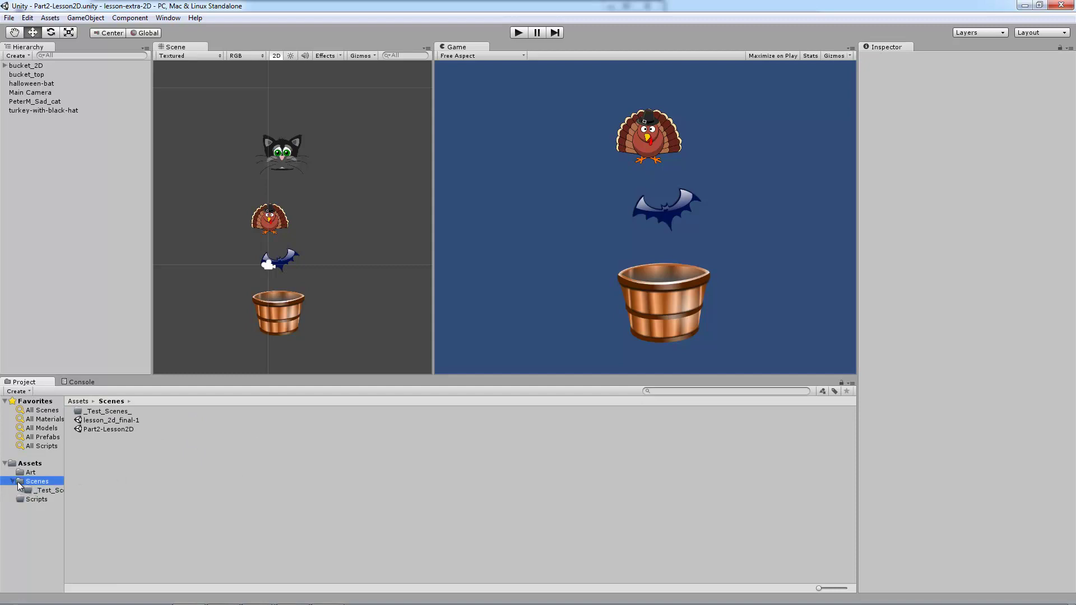
{"action": "left_click", "coordinate": [11, 481]}
{"action": "left_click", "coordinate": [99, 412]}
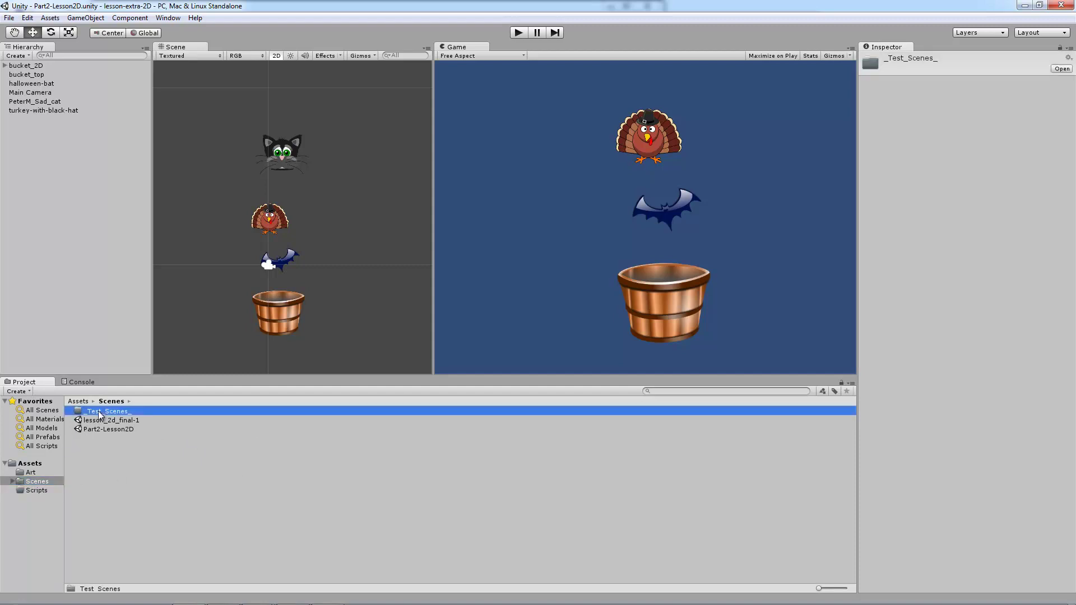
{"action": "left_click", "coordinate": [153, 465]}
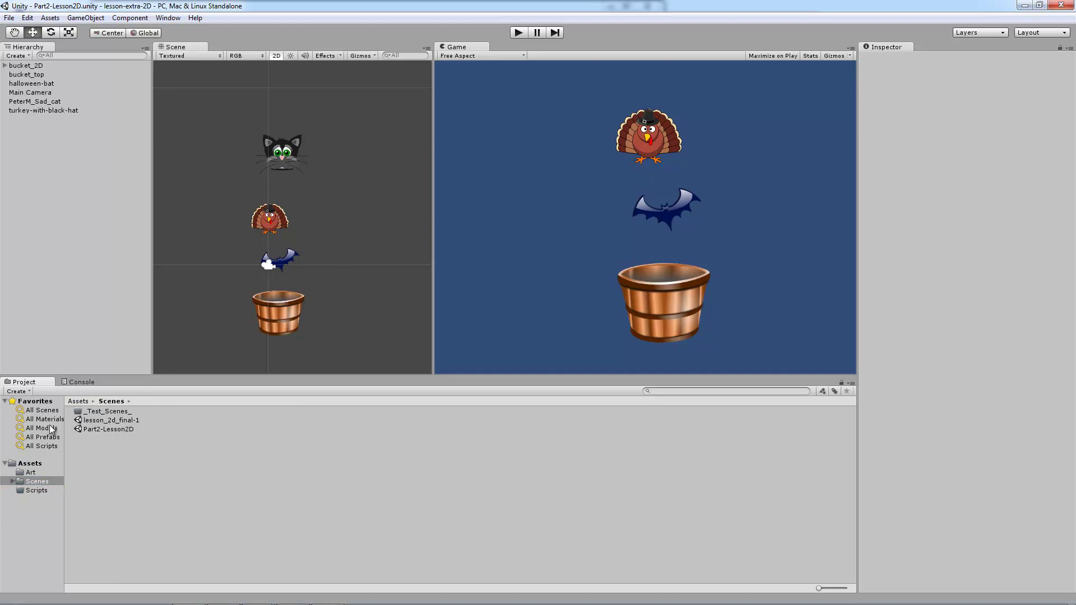
{"action": "left_click", "coordinate": [122, 413]}
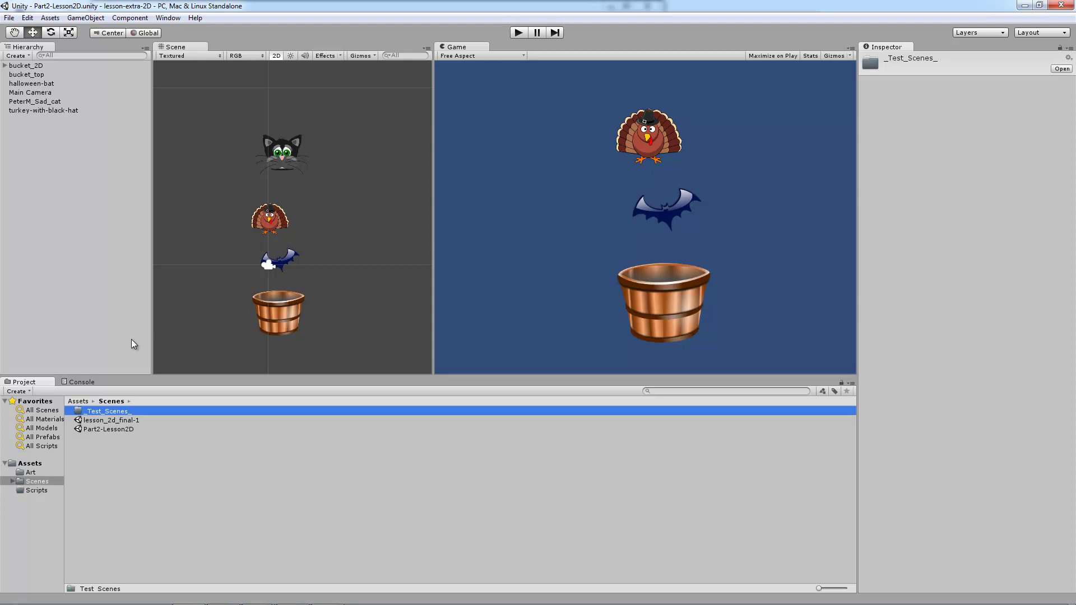
{"action": "left_click", "coordinate": [171, 502]}
Step: Delete the _Test_Scenes_ subfolder from the Scenes folder
{"action": "left_click", "coordinate": [110, 413]}
{"action": "right_click", "coordinate": [111, 415]}
{"action": "left_click", "coordinate": [140, 457]}
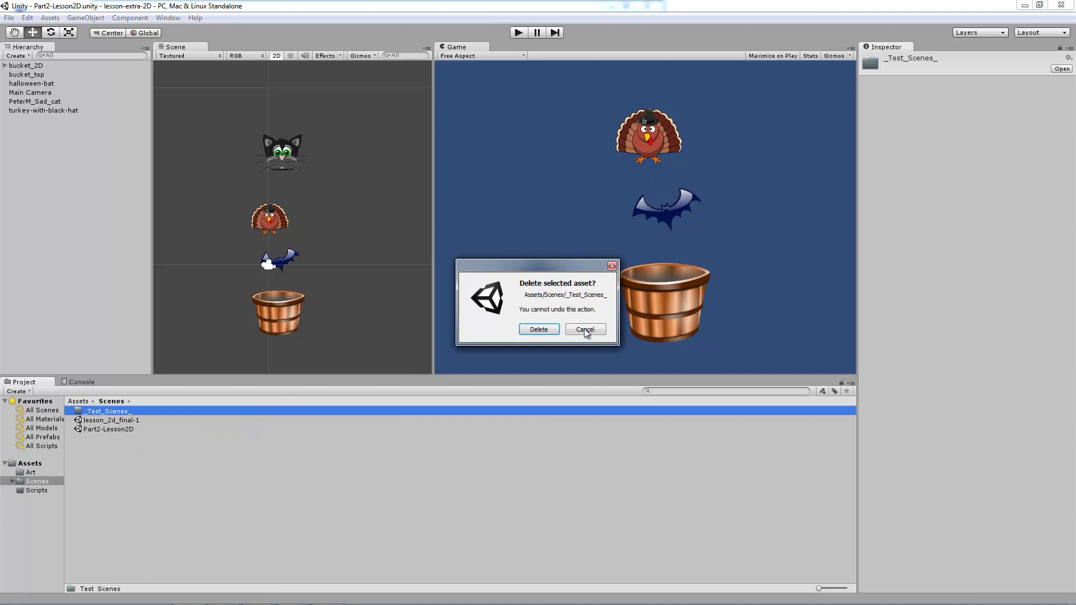
{"action": "left_click", "coordinate": [541, 330]}
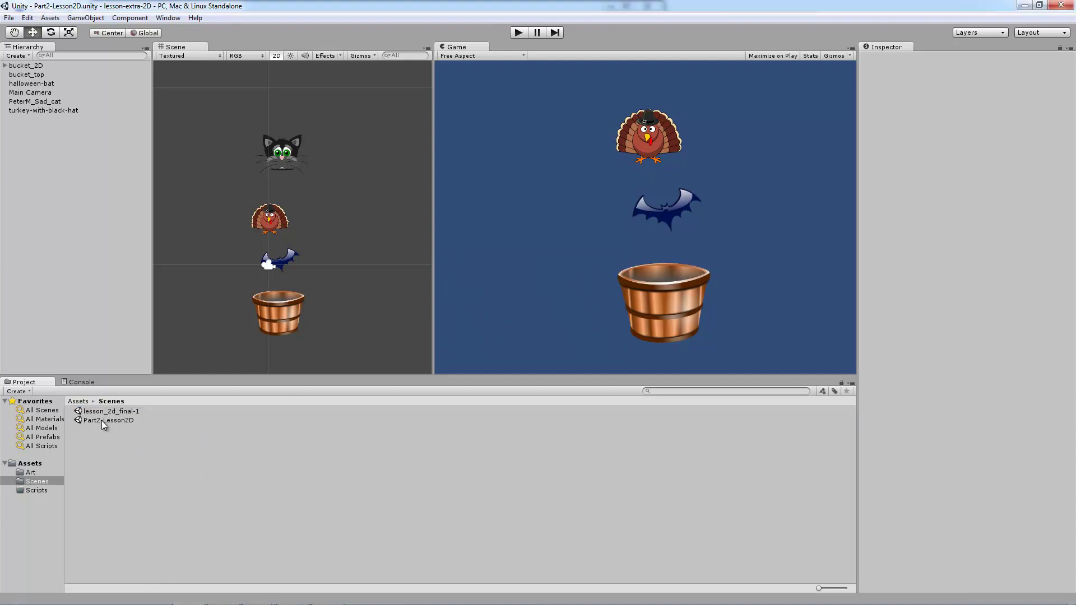
{"action": "left_click", "coordinate": [102, 420]}
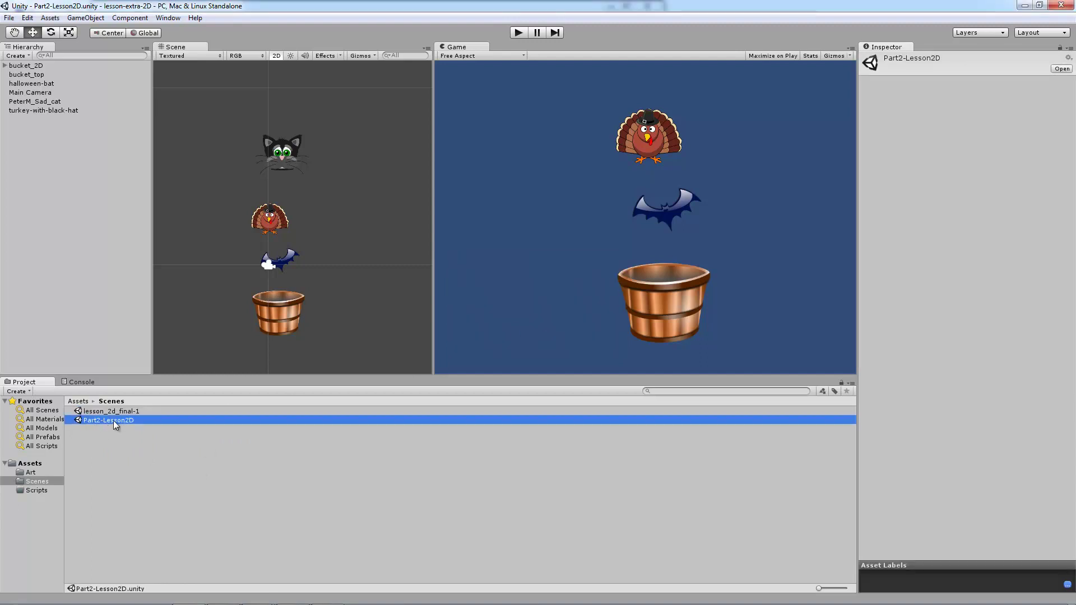
{"action": "left_click", "coordinate": [102, 281]}
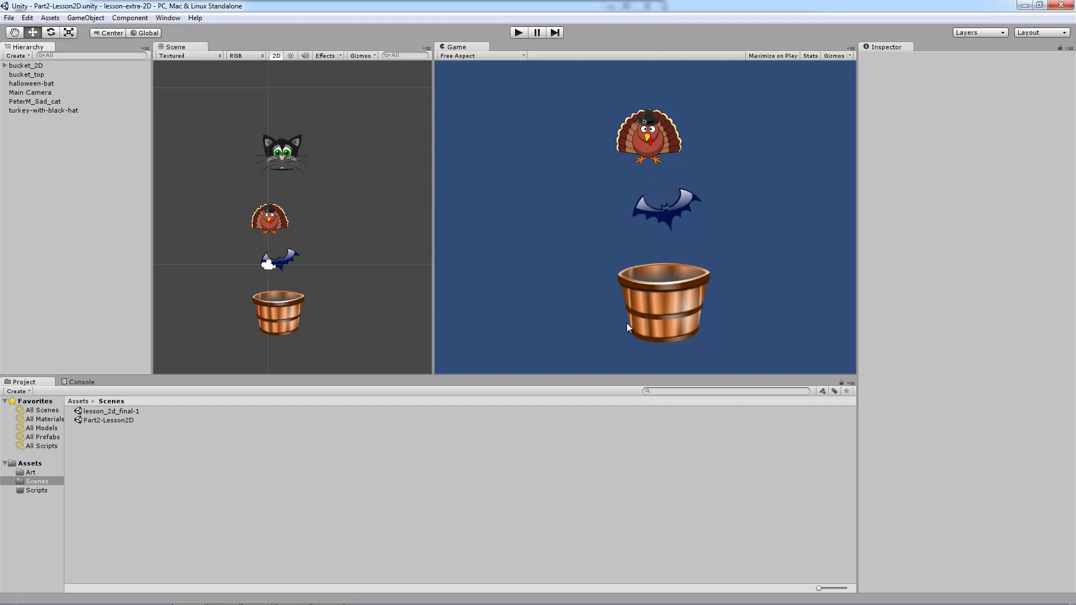
Step: Create an empty game object and move it onto the bucket, at about X 0.35, Y -2.29
{"action": "mouse_move", "coordinate": [592, 603]}
{"action": "left_click", "coordinate": [85, 17]}
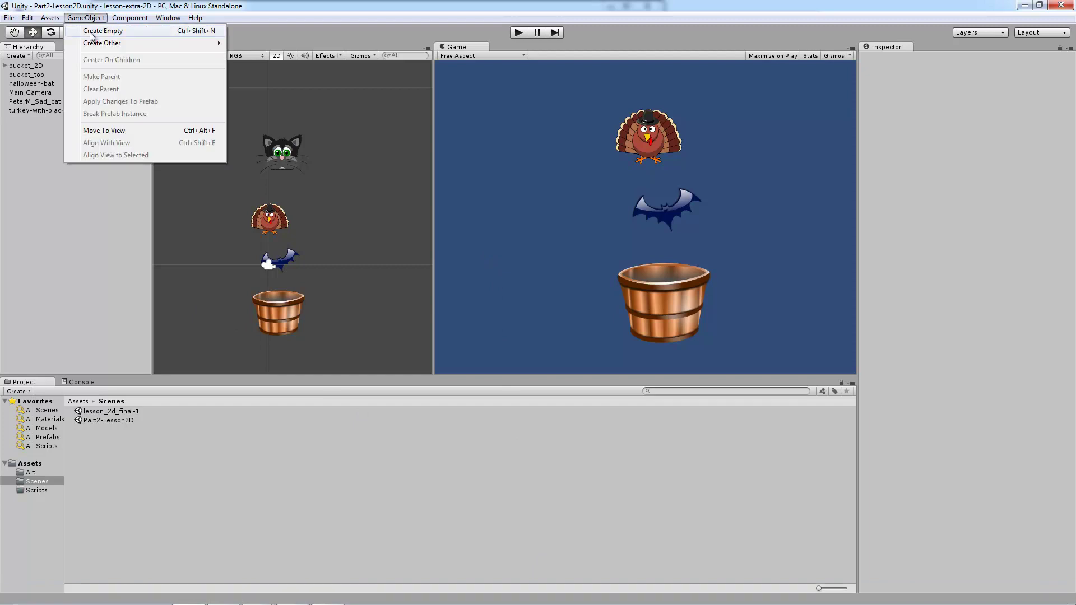
{"action": "left_click", "coordinate": [91, 32]}
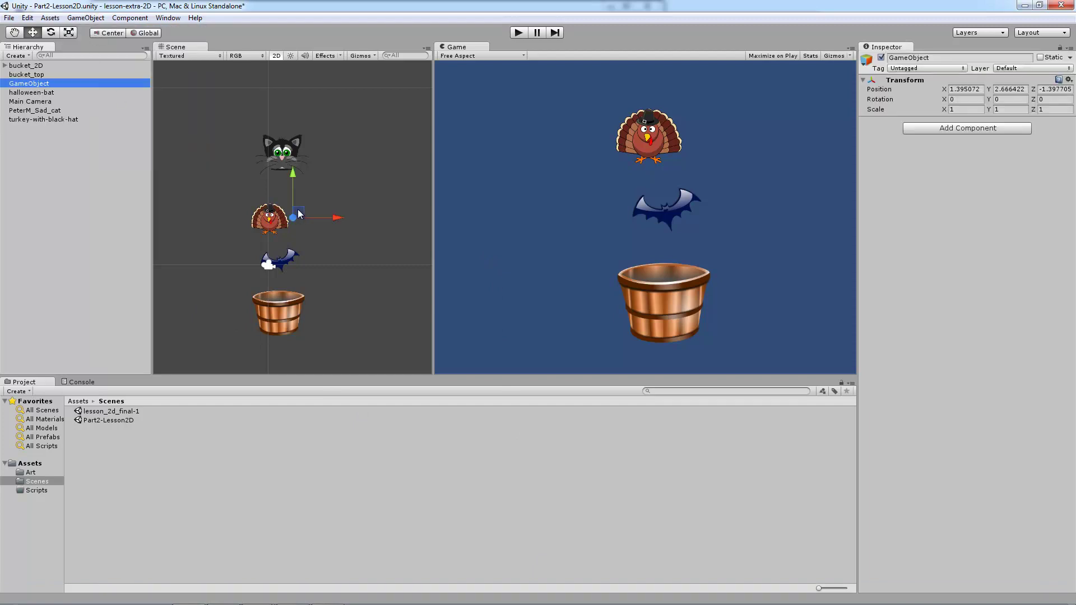
{"action": "left_click_drag", "start_coordinate": [298, 214], "coordinate": [279, 296]}
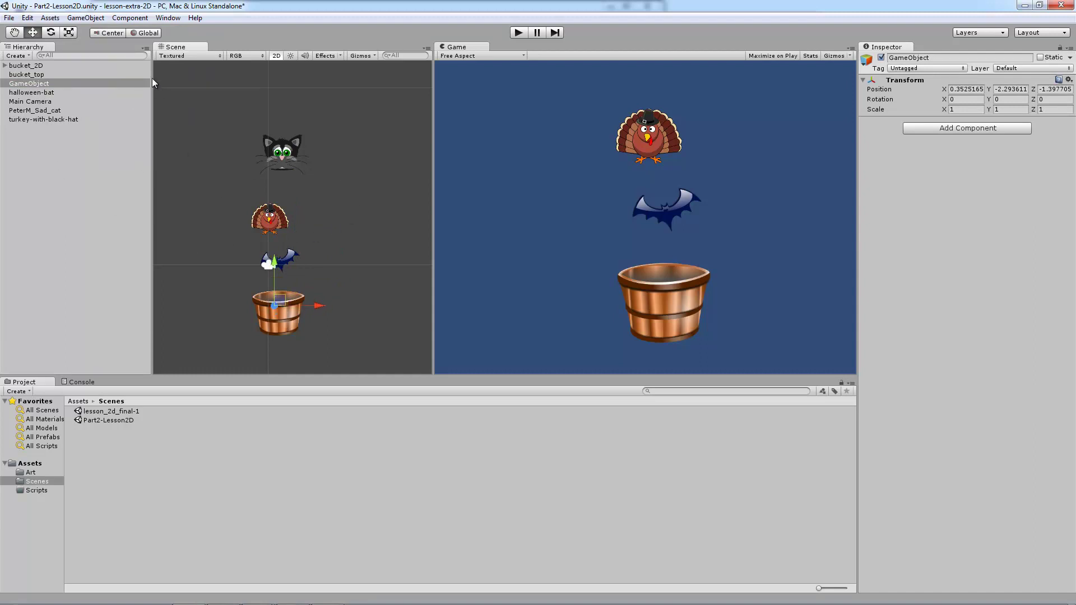
Step: Add a Box Collider 2D component to the empty game object on the bucket
{"action": "left_click", "coordinate": [85, 18]}
{"action": "mouse_move", "coordinate": [129, 18]}
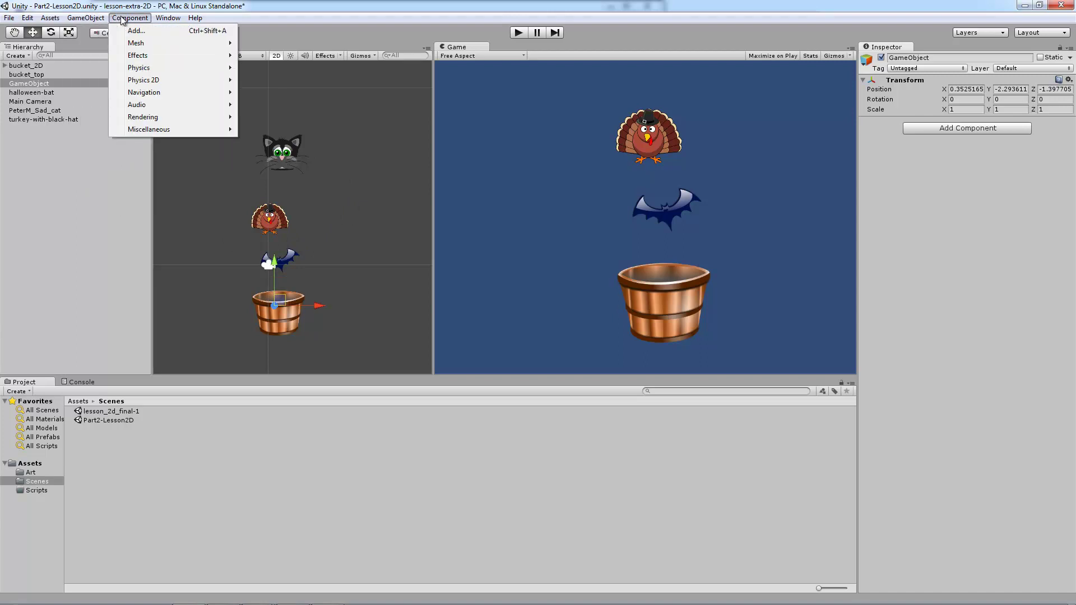
{"action": "mouse_move", "coordinate": [148, 84]}
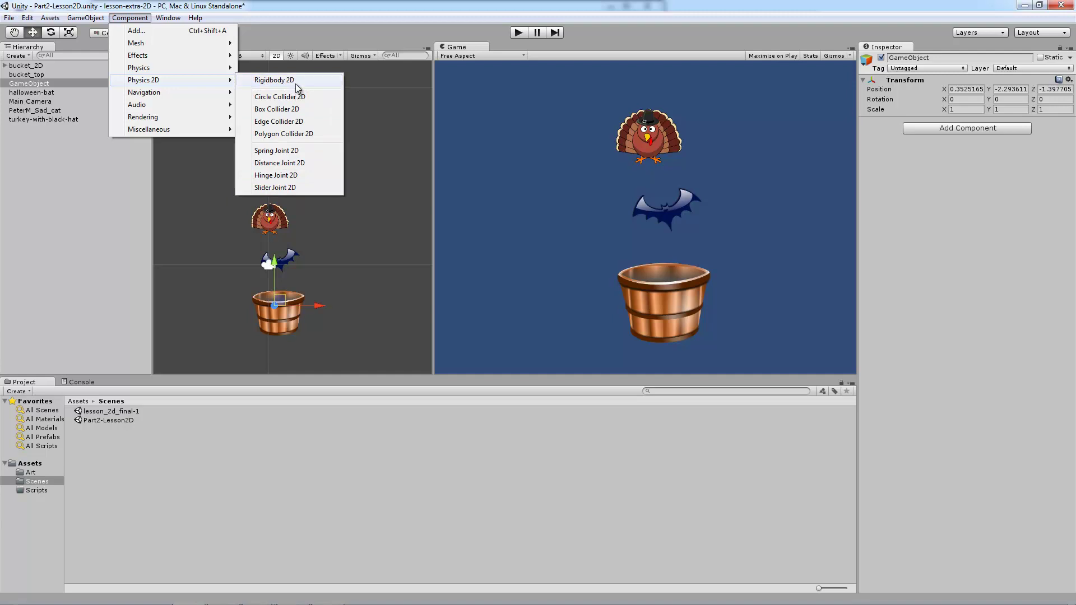
{"action": "left_click", "coordinate": [292, 110]}
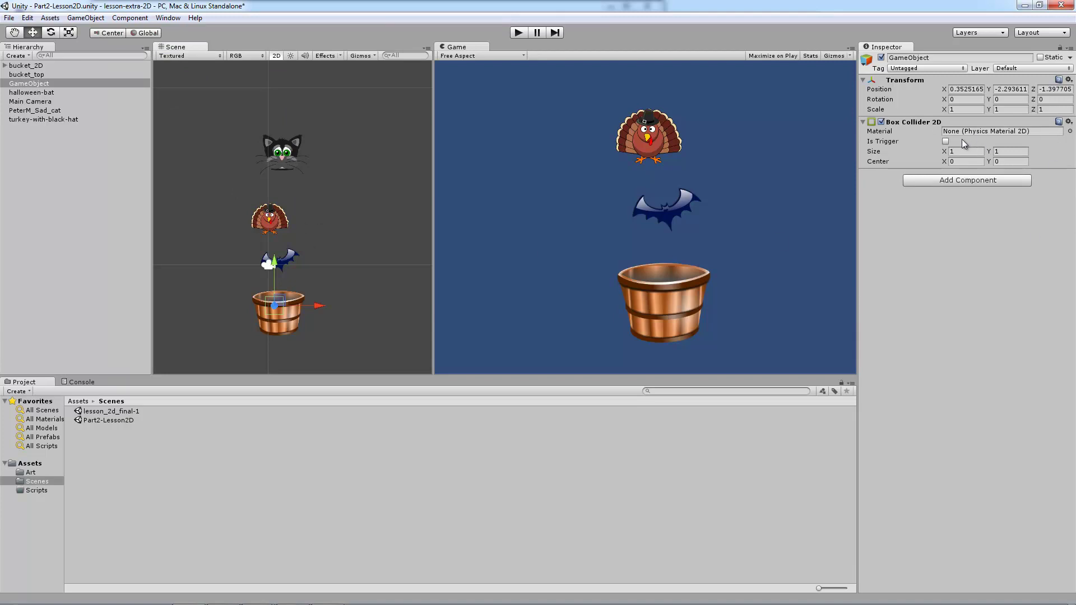
Step: Reposition the empty game object in the bucket's opening, at about X 0.52, Y -2.32
{"action": "scroll", "coordinate": [298, 287], "scroll_direction": "up", "scroll_amount": 5}
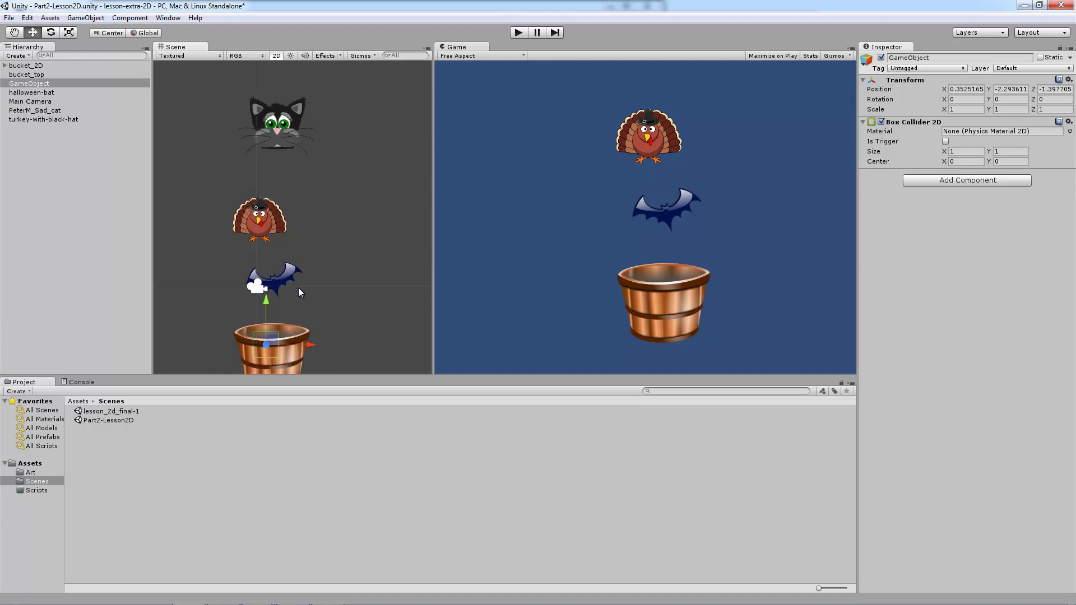
{"action": "middle_click_drag", "start_coordinate": [311, 270], "coordinate": [328, 245]}
{"action": "scroll", "coordinate": [318, 269], "scroll_direction": "up", "scroll_amount": 3}
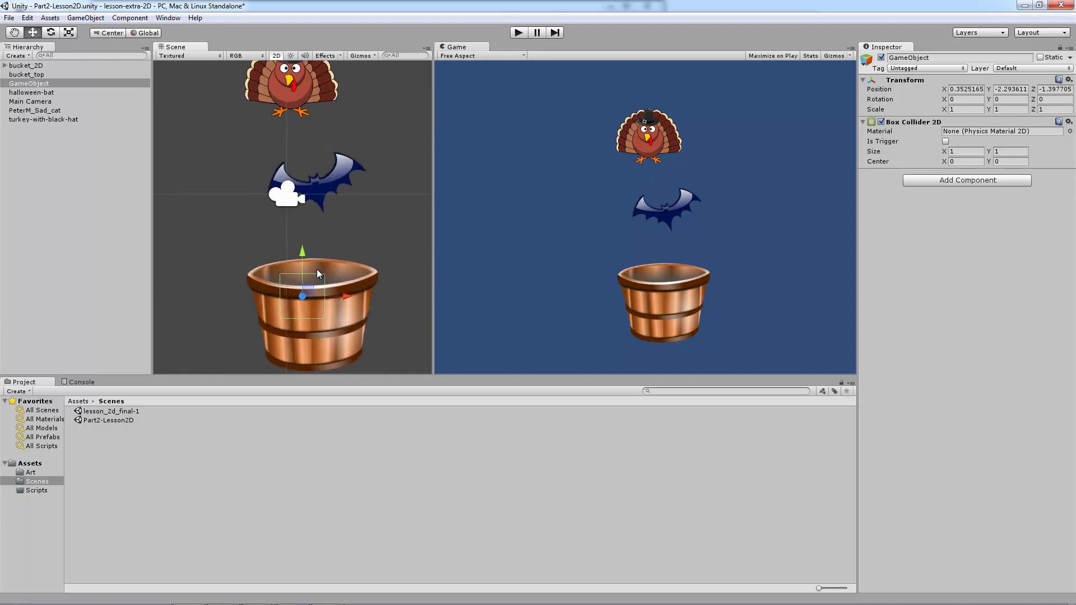
{"action": "left_click_drag", "start_coordinate": [305, 285], "coordinate": [314, 288]}
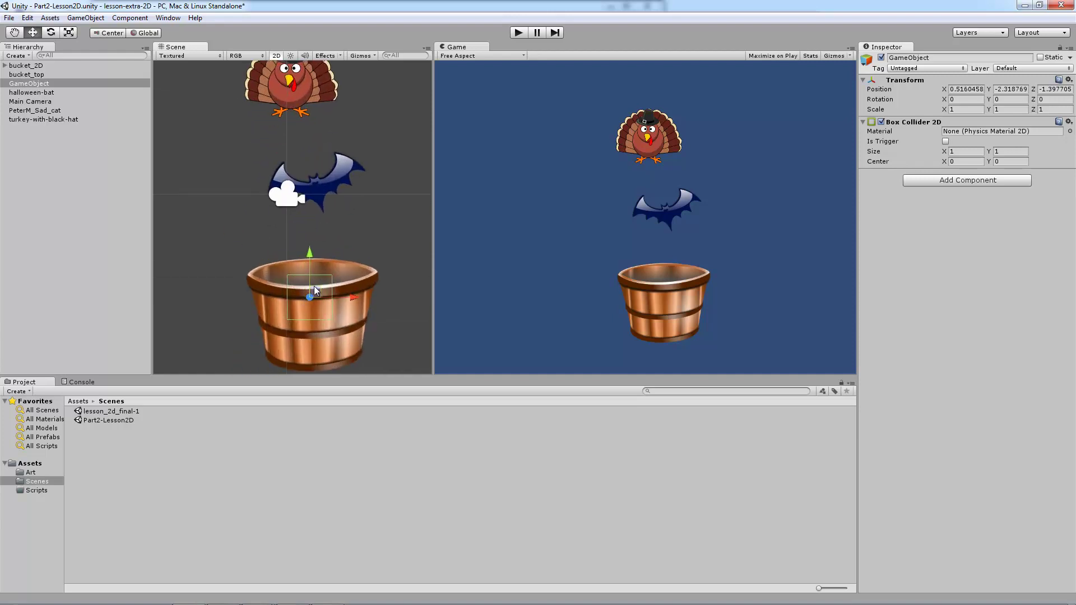
{"action": "scroll", "coordinate": [314, 286], "scroll_direction": "down", "scroll_amount": 4}
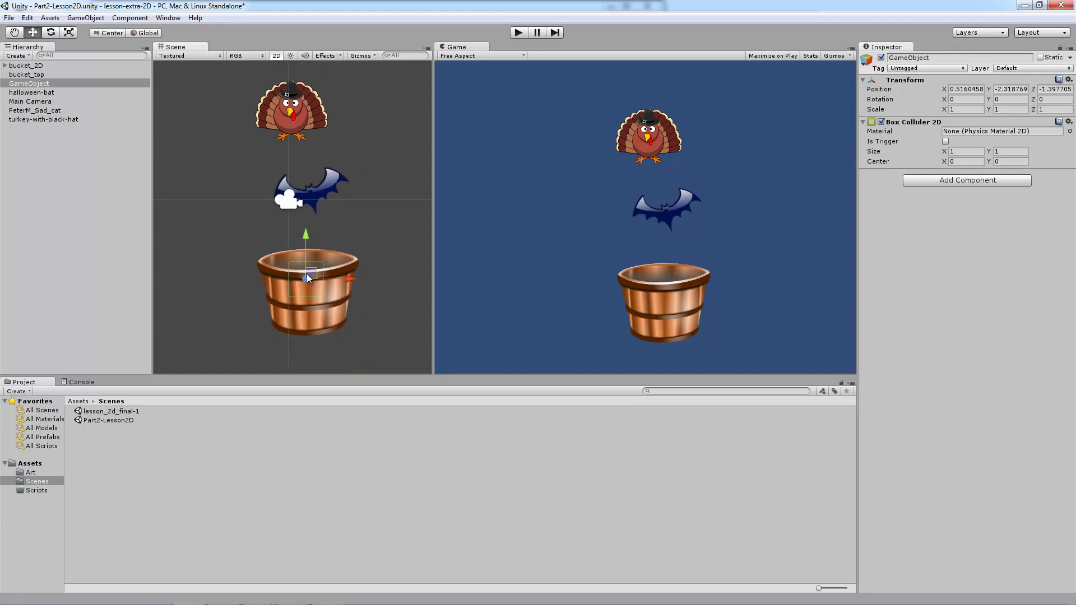
{"action": "middle_click_drag", "start_coordinate": [307, 273], "coordinate": [292, 311]}
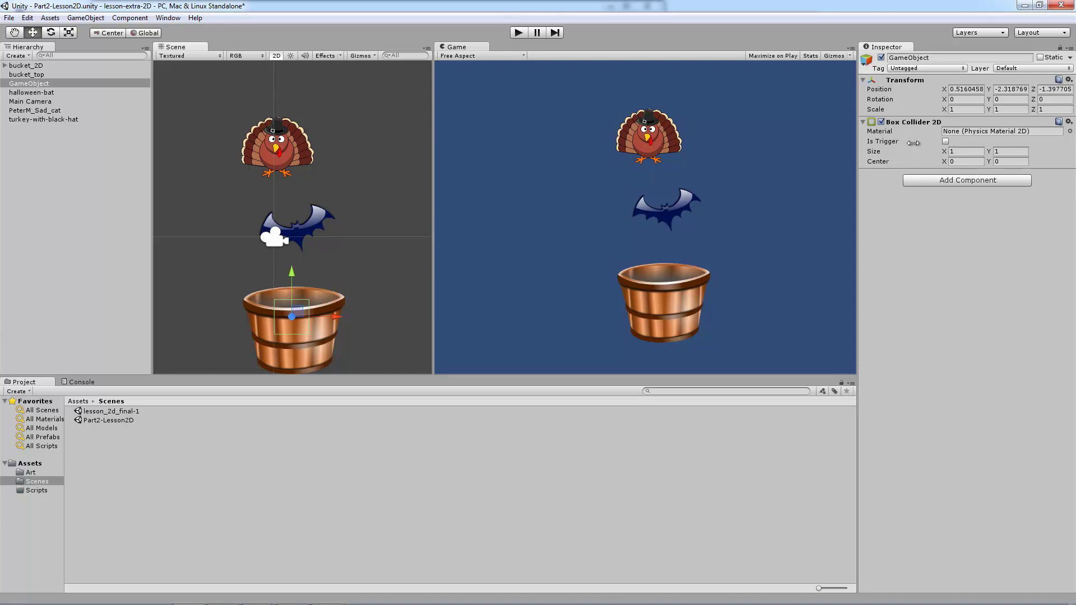
Step: Turn on Is Trigger for the box collider, test-playing the scene before and after the change
{"action": "left_click", "coordinate": [519, 34]}
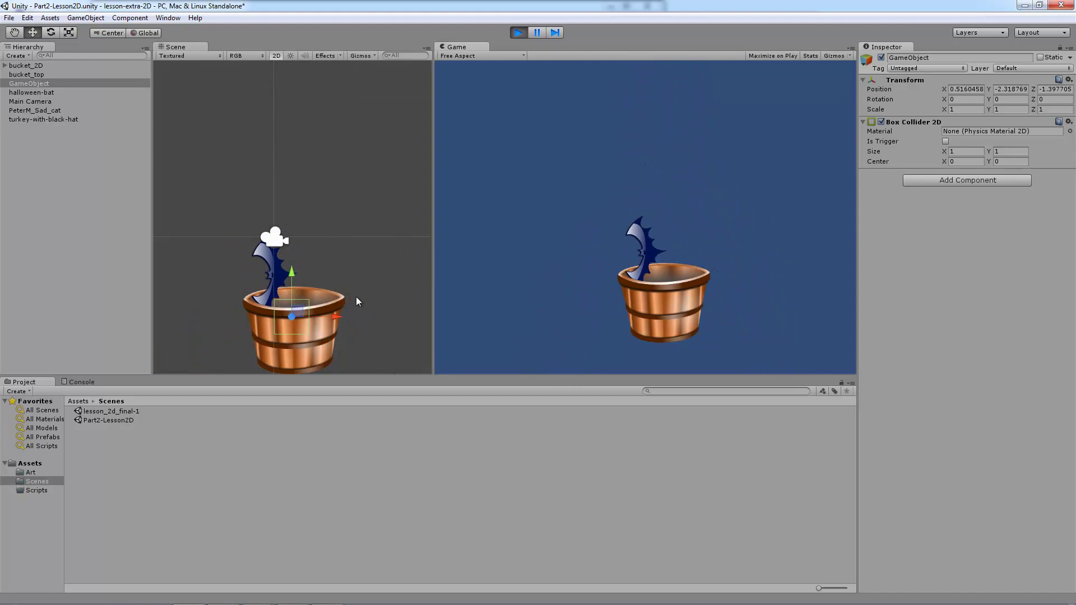
{"action": "left_click", "coordinate": [519, 31]}
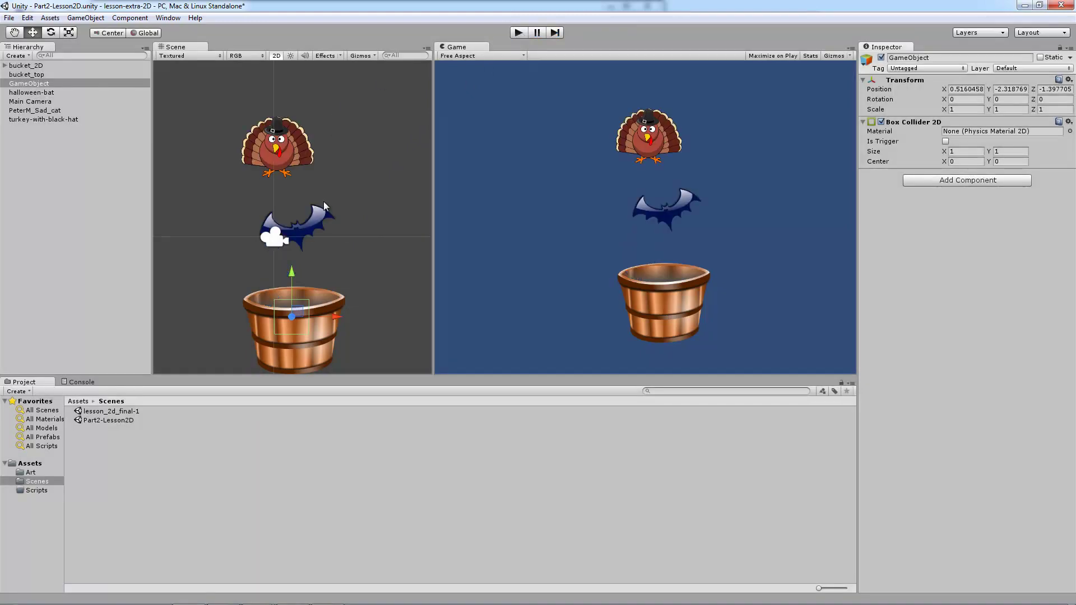
{"action": "left_click", "coordinate": [946, 142]}
{"action": "left_click", "coordinate": [519, 32]}
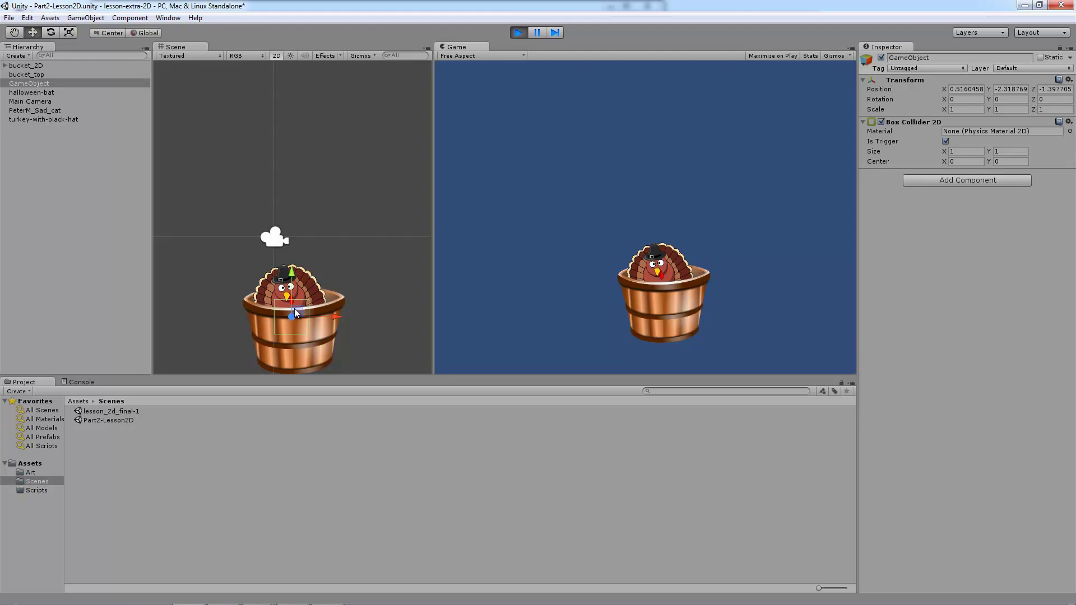
{"action": "left_click", "coordinate": [515, 33]}
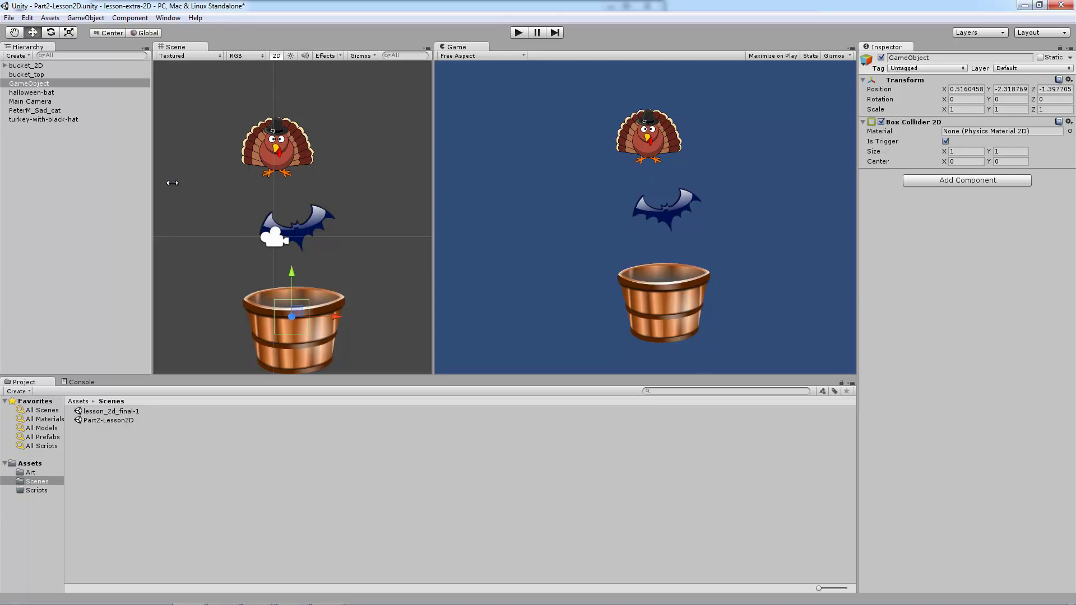
Step: Rename the empty game object with the box collider as BucketTrigger
{"action": "left_click", "coordinate": [102, 218]}
{"action": "left_click", "coordinate": [30, 74]}
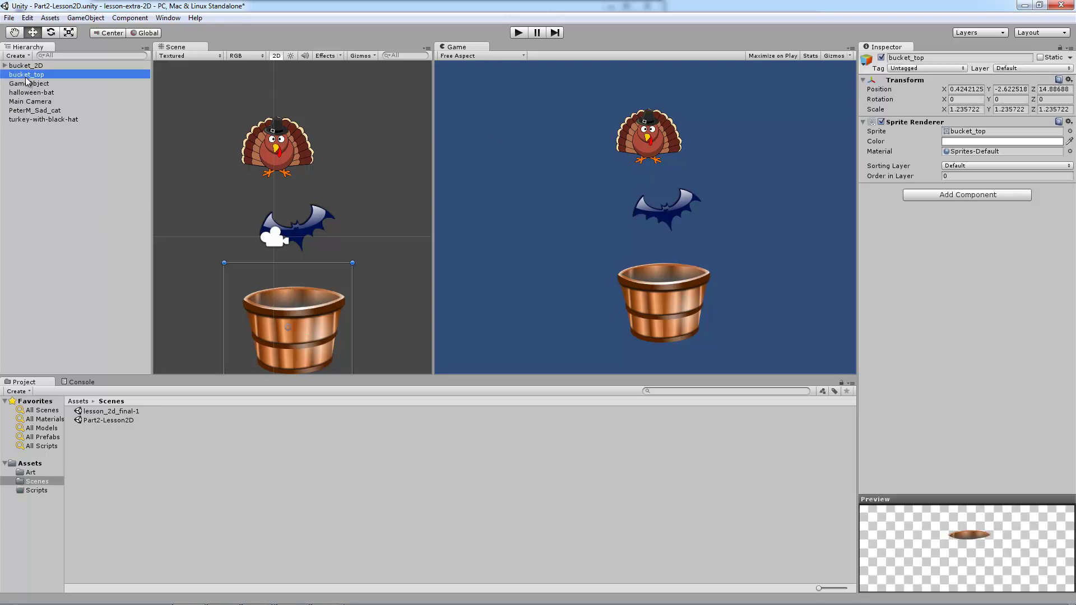
{"action": "left_click", "coordinate": [33, 84]}
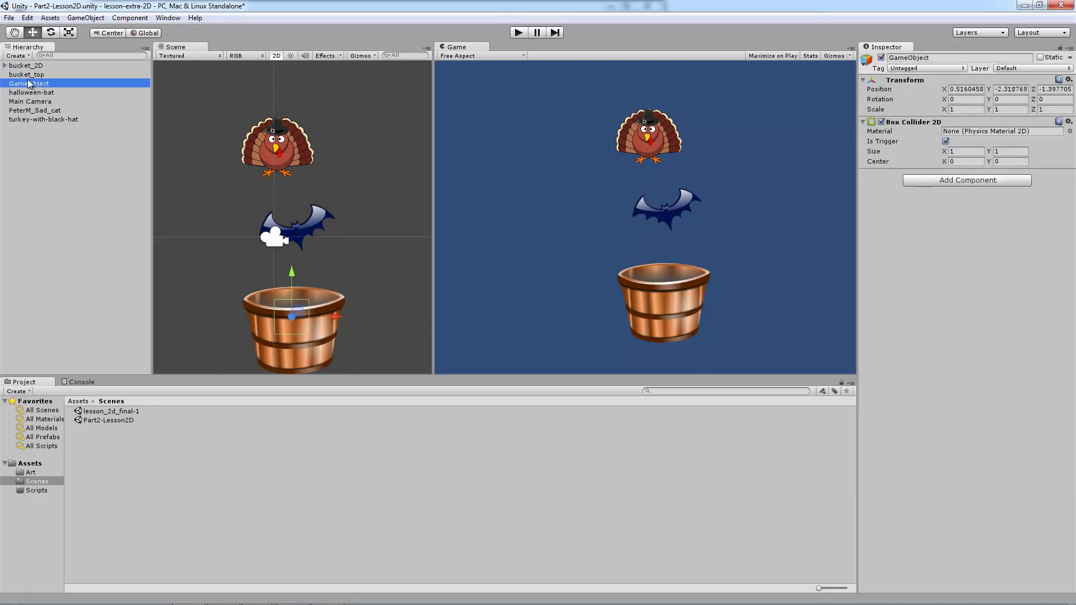
{"action": "left_click", "coordinate": [953, 58]}
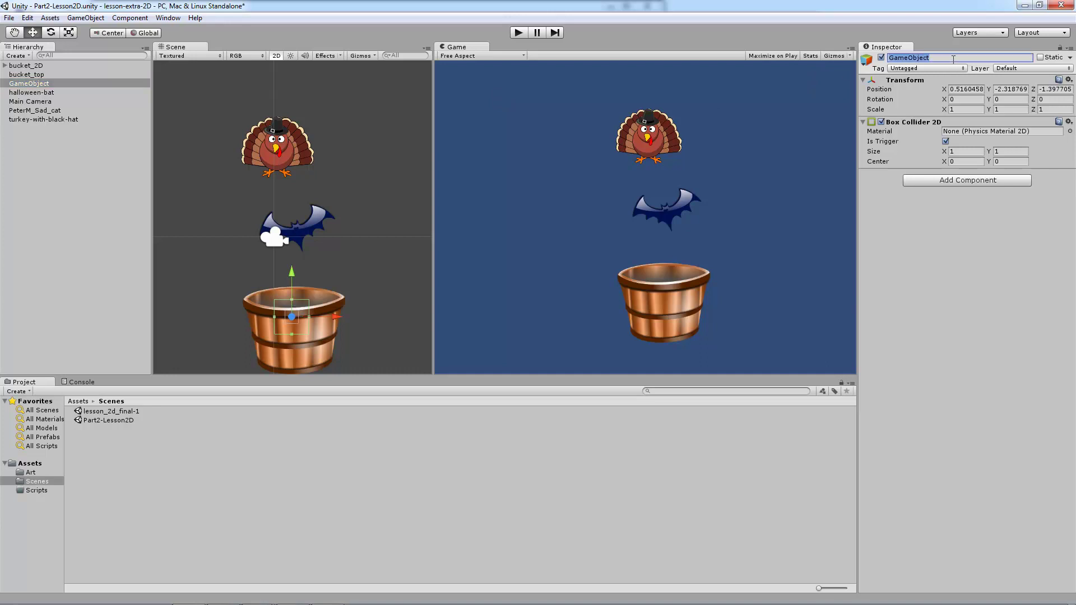
{"action": "type", "text": "BucketTrigger"}
{"action": "key", "text": "Return"}
Step: Create a C# script named DestroyObjectAndAddPoint in the Scripts folder
{"action": "left_click", "coordinate": [110, 453]}
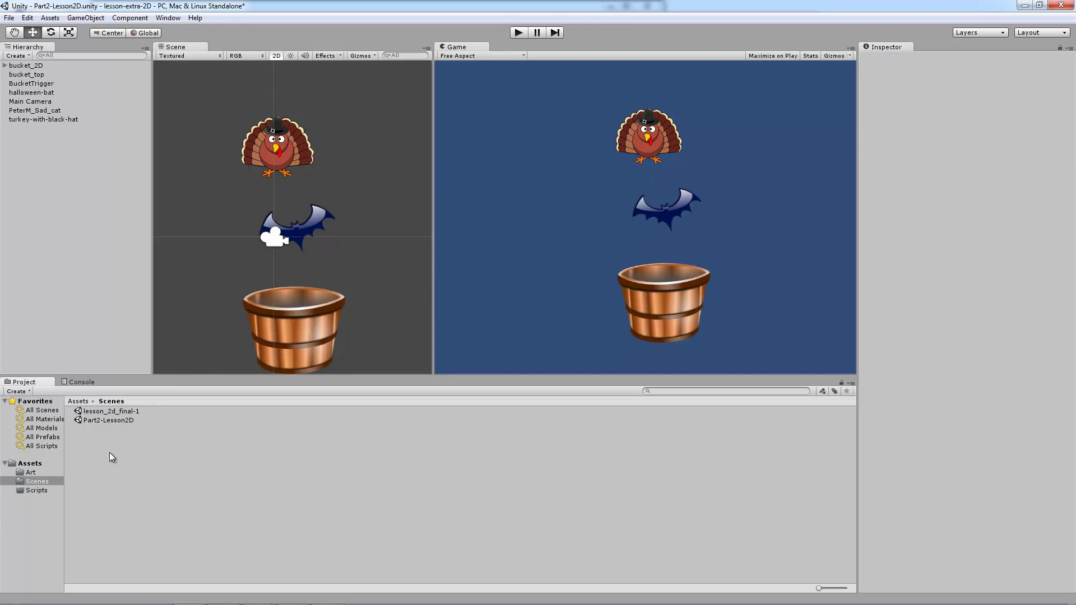
{"action": "left_click", "coordinate": [37, 490]}
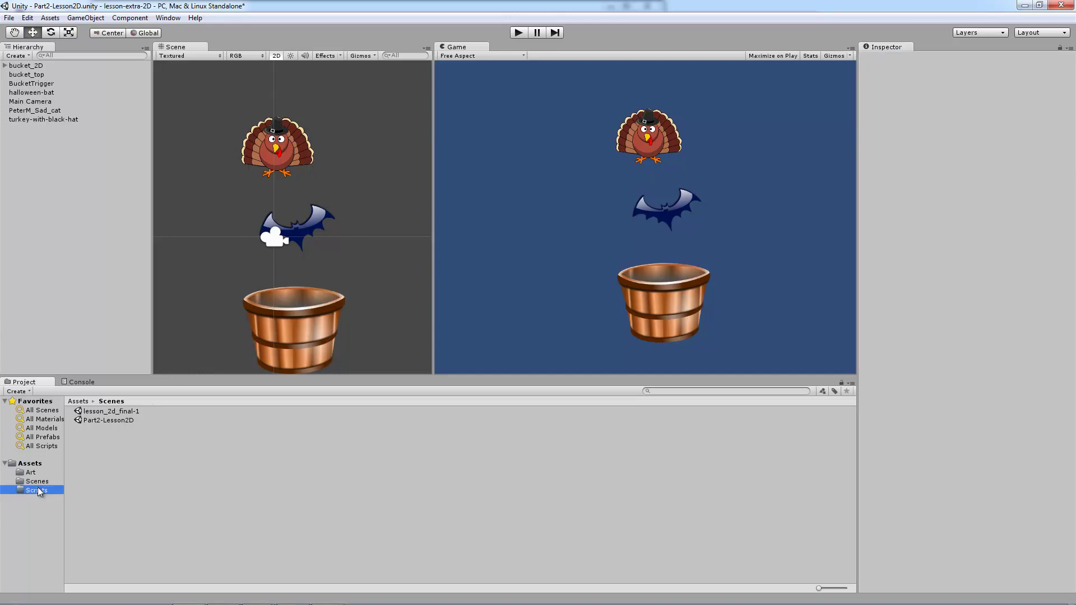
{"action": "right_click", "coordinate": [123, 442]}
{"action": "mouse_move", "coordinate": [173, 268]}
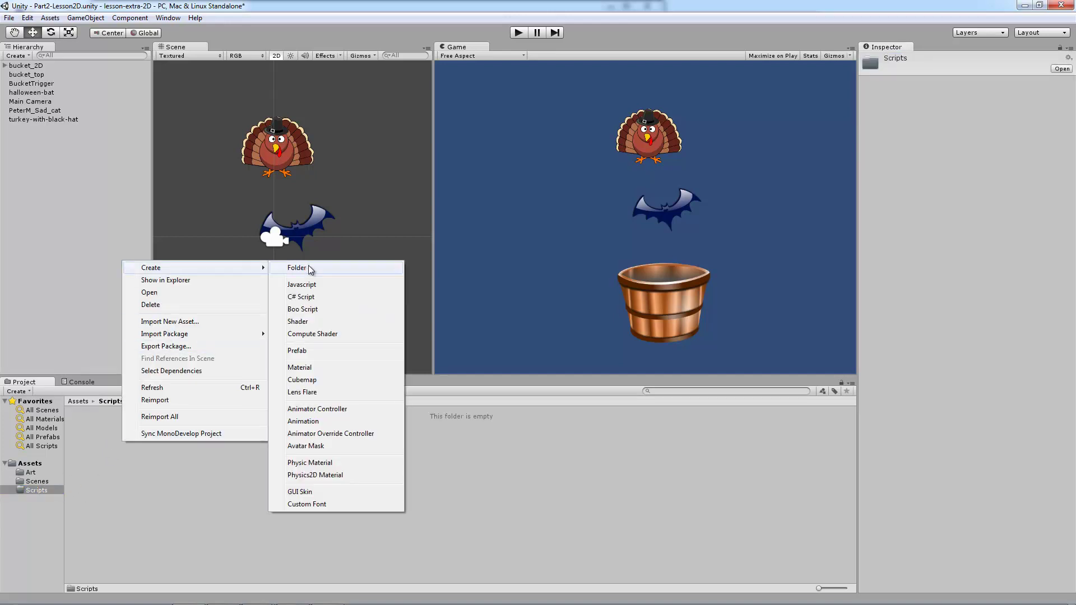
{"action": "left_click", "coordinate": [307, 296]}
{"action": "type", "text": "Destr"}
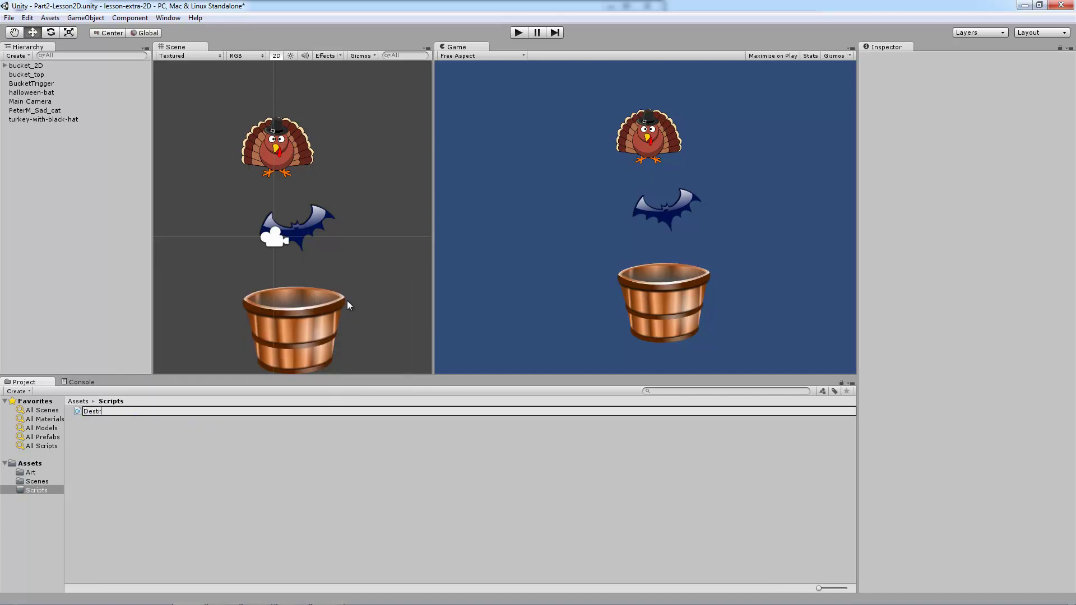
{"action": "type", "text": "oyObjectAndAddPoint"}
{"action": "key", "text": "Return"}
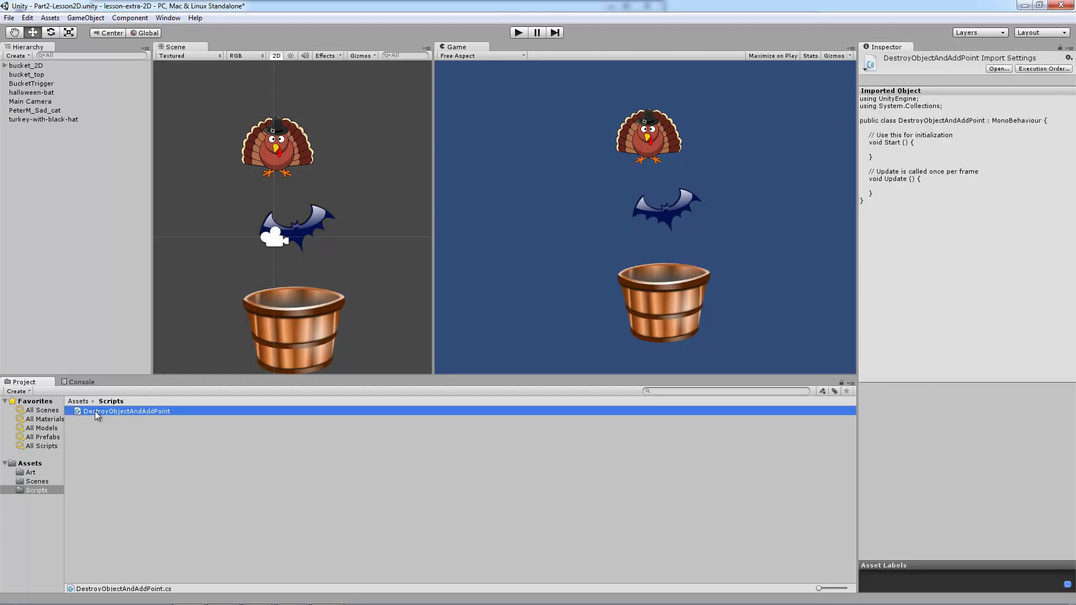
Step: Attach the DestroyObjectAndAddPoint script to BucketTrigger and open it in the code editor
{"action": "left_click", "coordinate": [39, 85]}
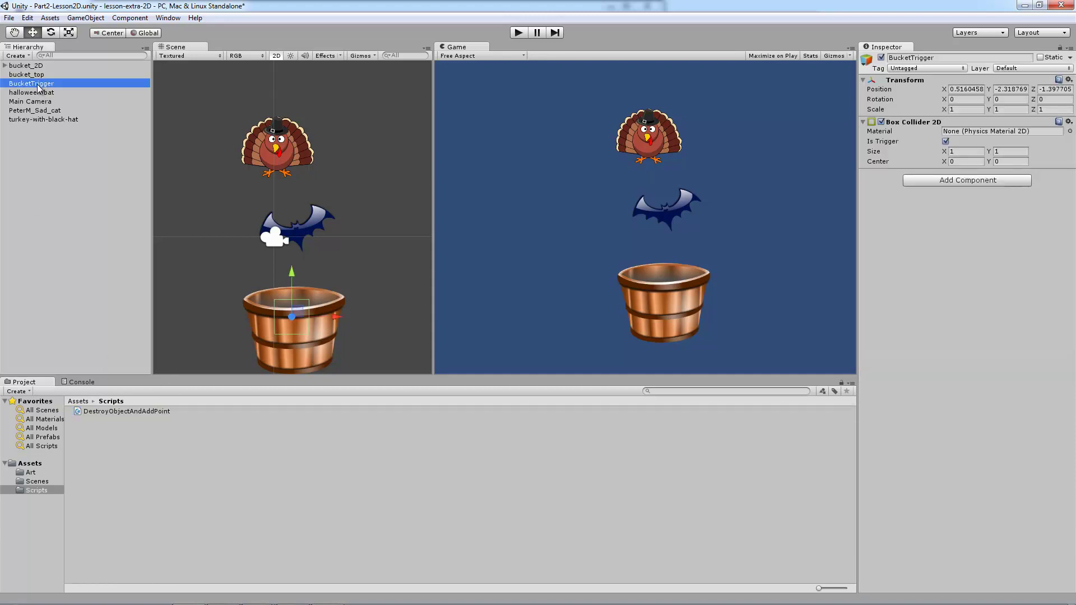
{"action": "left_click_drag", "start_coordinate": [109, 411], "coordinate": [932, 262]}
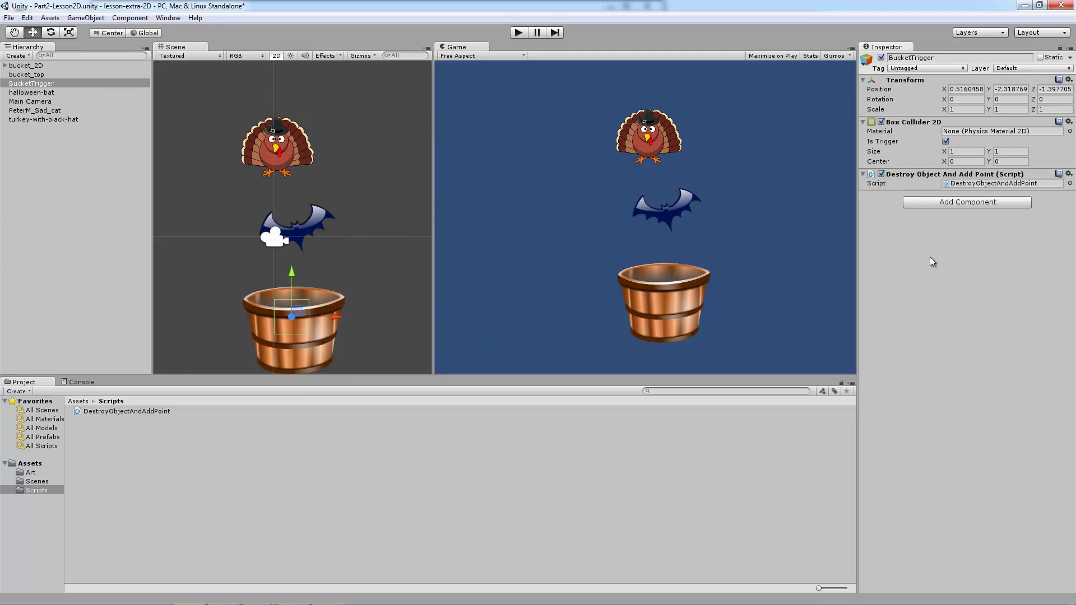
{"action": "left_click", "coordinate": [1003, 184]}
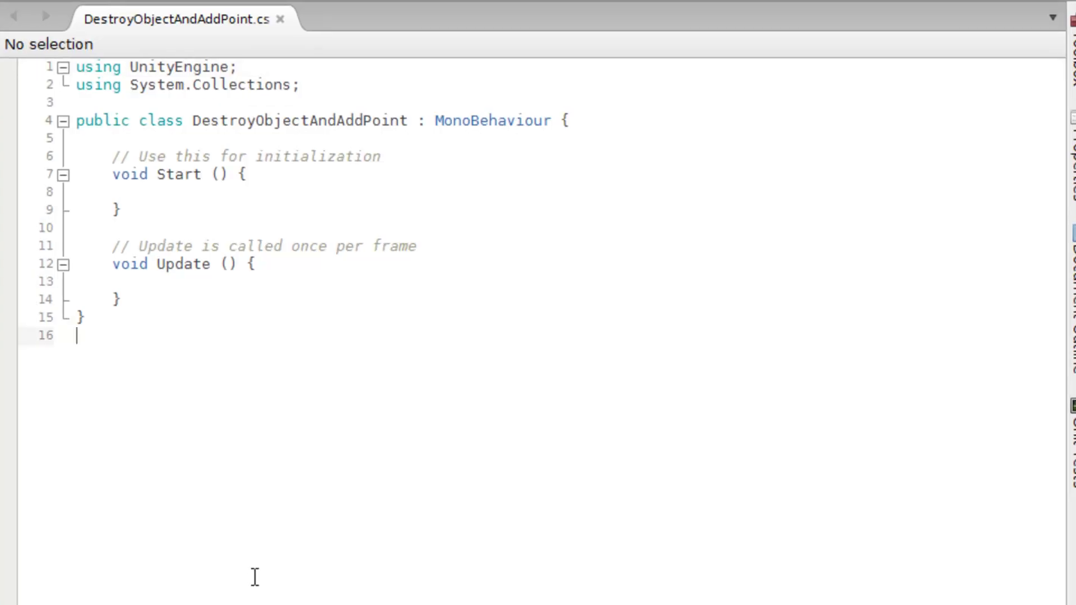
Step: Examine the script template's default methods, especially the Update method and its comment about when it is called
{"action": "left_click", "coordinate": [460, 324]}
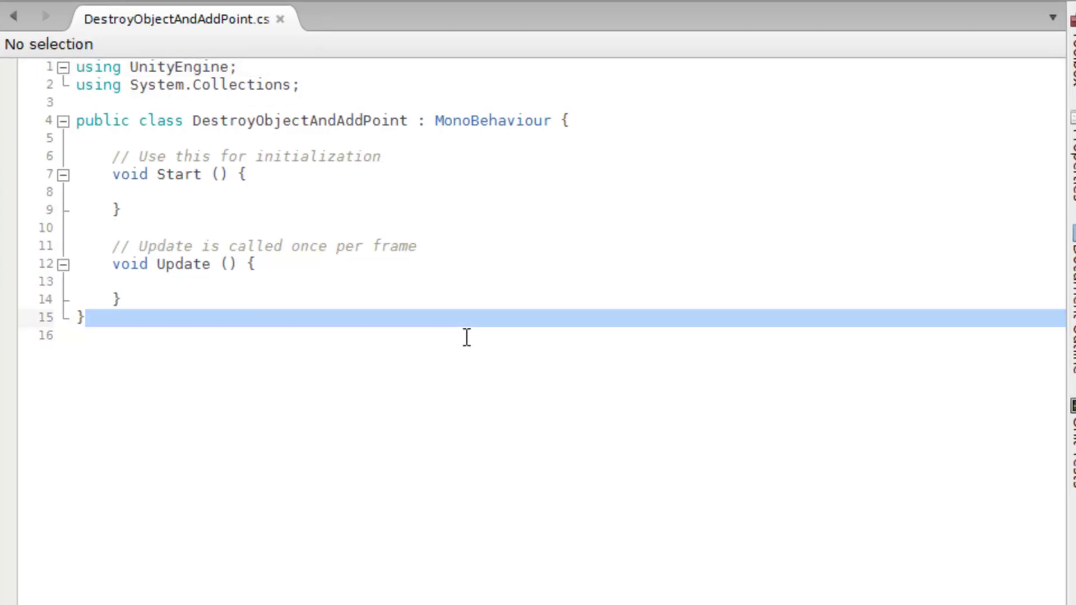
{"action": "left_click", "coordinate": [464, 315]}
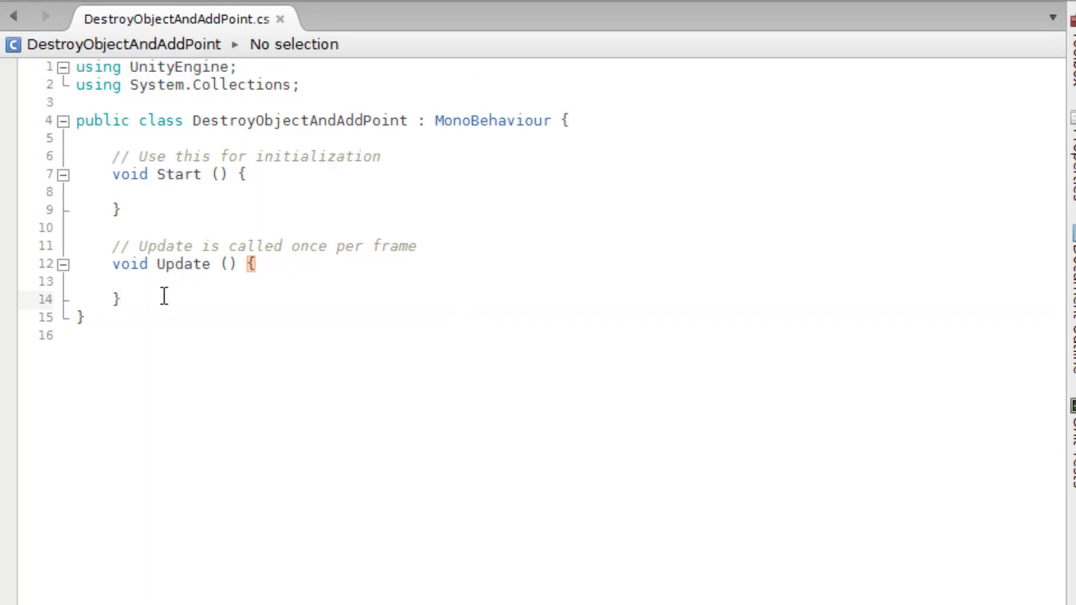
{"action": "left_click_drag", "start_coordinate": [177, 302], "coordinate": [6, 155]}
{"action": "left_click", "coordinate": [234, 264]}
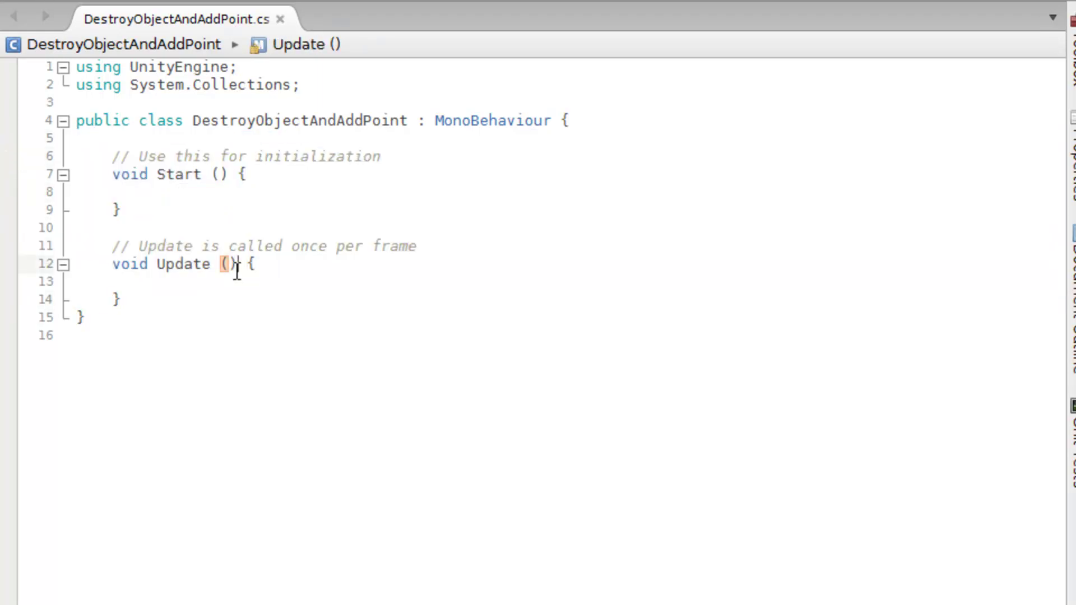
{"action": "left_click_drag", "start_coordinate": [112, 246], "coordinate": [445, 243]}
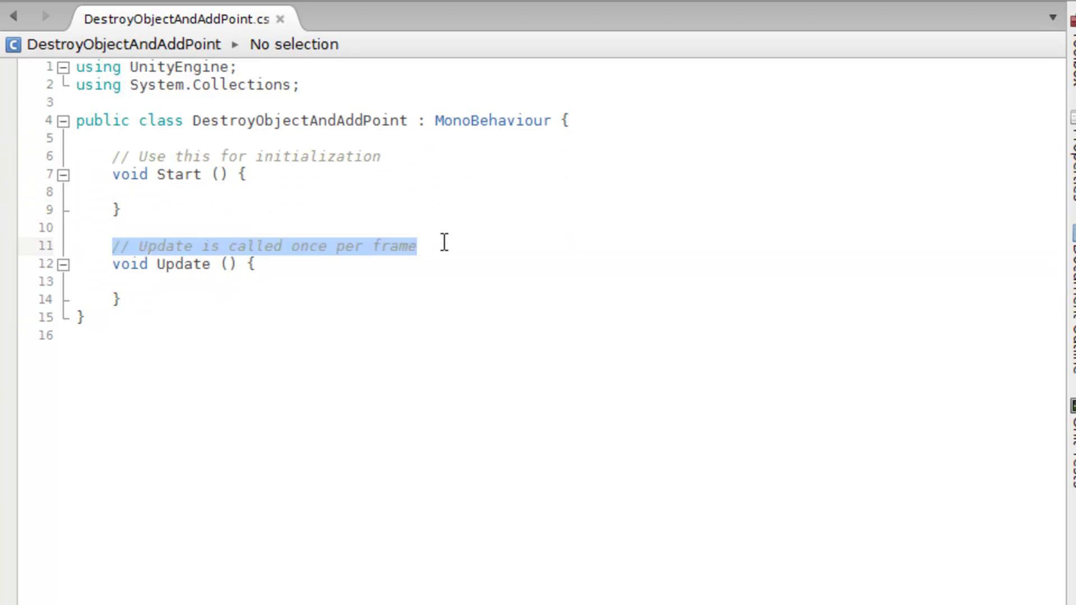
{"action": "left_click", "coordinate": [279, 294]}
{"action": "left_click", "coordinate": [300, 278]}
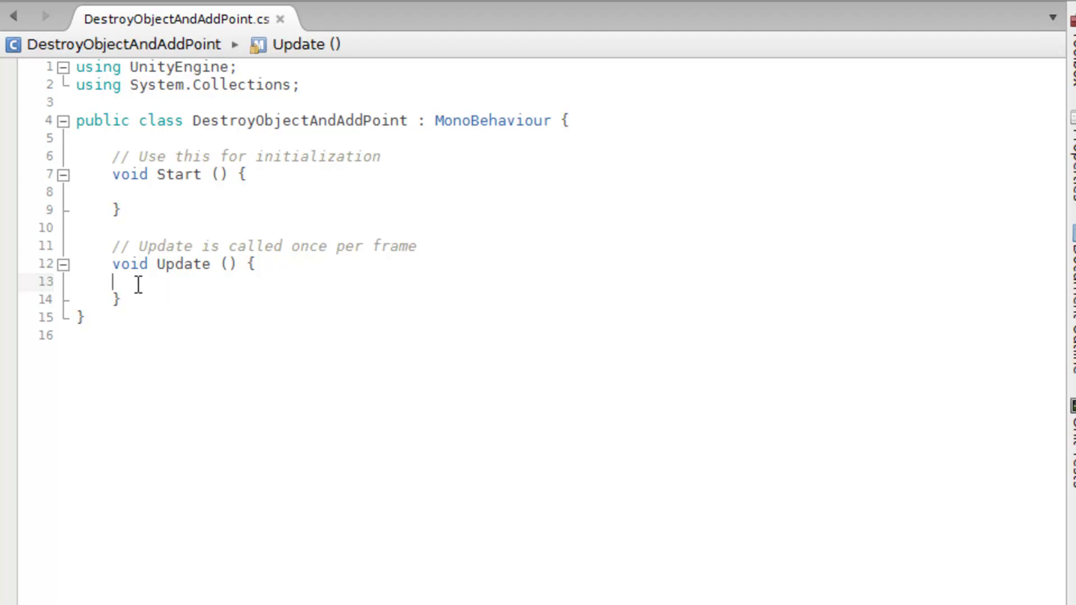
{"action": "left_click", "coordinate": [165, 296]}
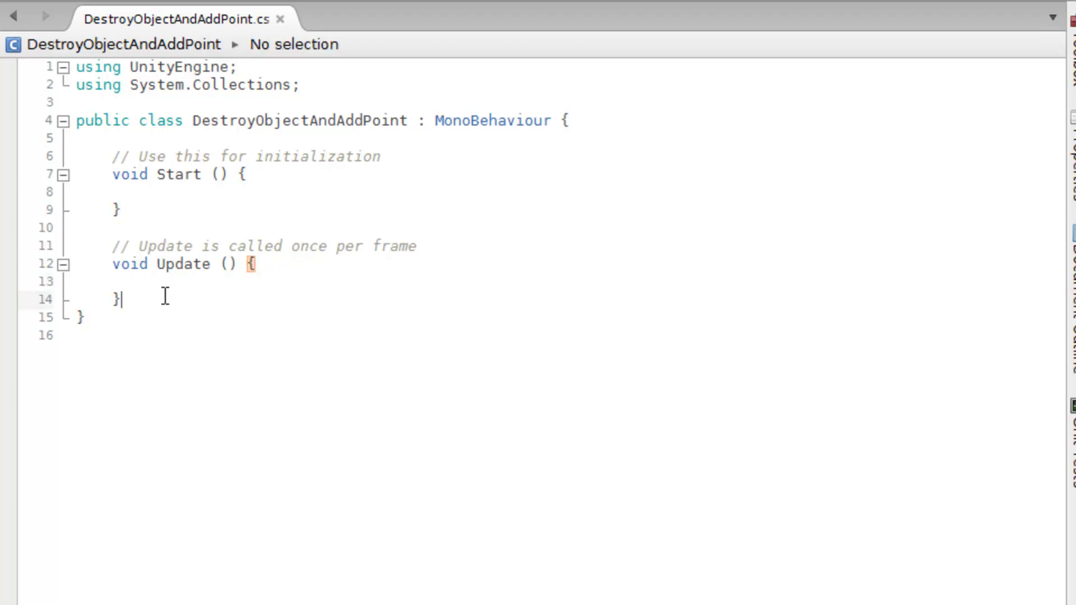
{"action": "left_click", "coordinate": [223, 285]}
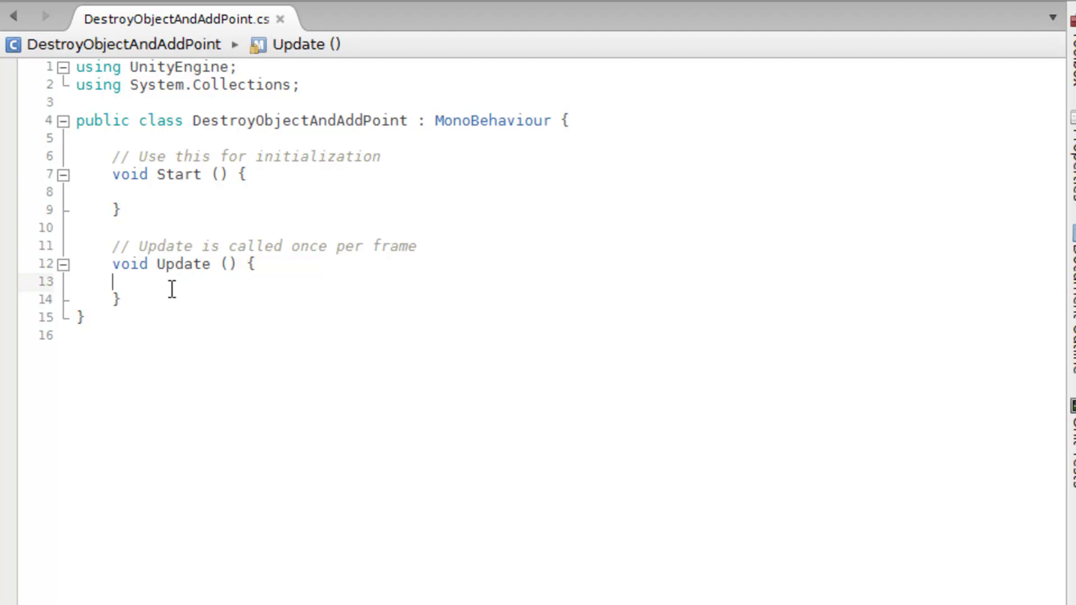
{"action": "left_click", "coordinate": [151, 310]}
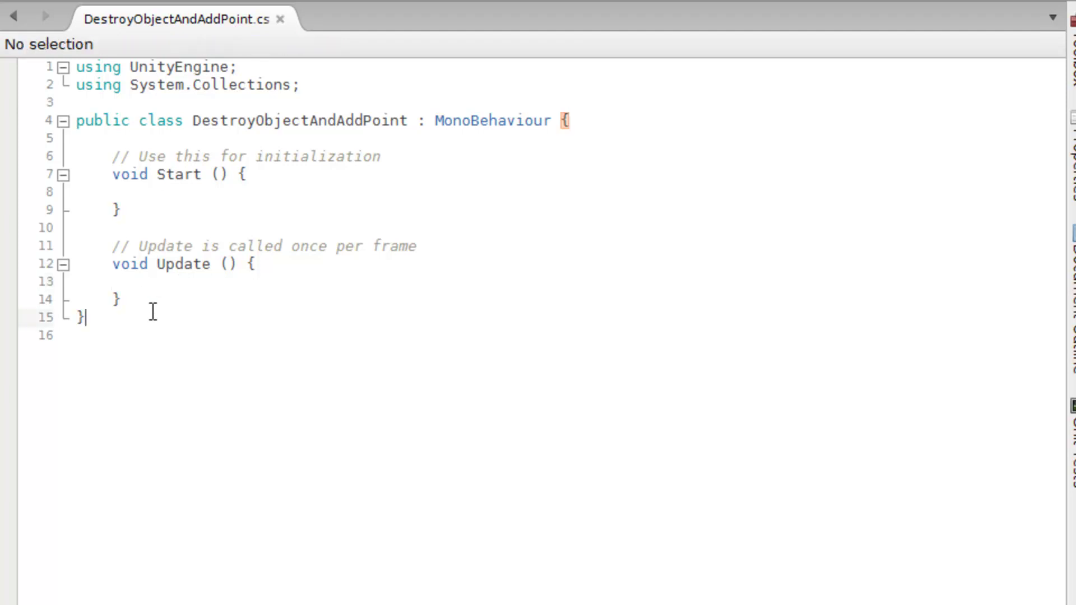
Step: Highlight the Start and Update methods with their comments to review the whole class body
{"action": "left_click", "coordinate": [154, 298]}
{"action": "left_click", "coordinate": [83, 256], "text": "shift"}
{"action": "key", "text": "shift+Up"}
{"action": "key", "text": "shift+Up"}
{"action": "key", "text": "shift+Up"}
{"action": "key", "text": "shift+Up"}
{"action": "key", "text": "shift+Up"}
{"action": "key", "text": "shift+Up"}
{"action": "key", "text": "shift+Up"}
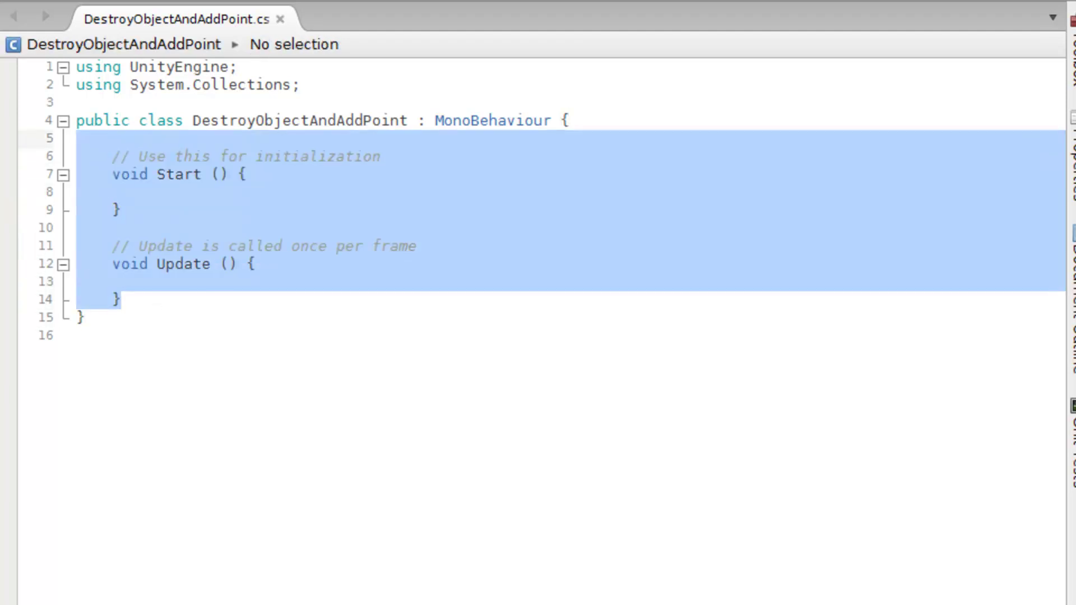
{"action": "key", "text": "shift+Down"}
{"action": "key", "text": "shift+Down"}
{"action": "key", "text": "shift+Down"}
{"action": "key", "text": "shift+Down"}
{"action": "key", "text": "shift+Down"}
{"action": "key", "text": "shift+Up"}
{"action": "key", "text": "shift+Up"}
{"action": "key", "text": "shift+Up"}
{"action": "key", "text": "shift+Up"}
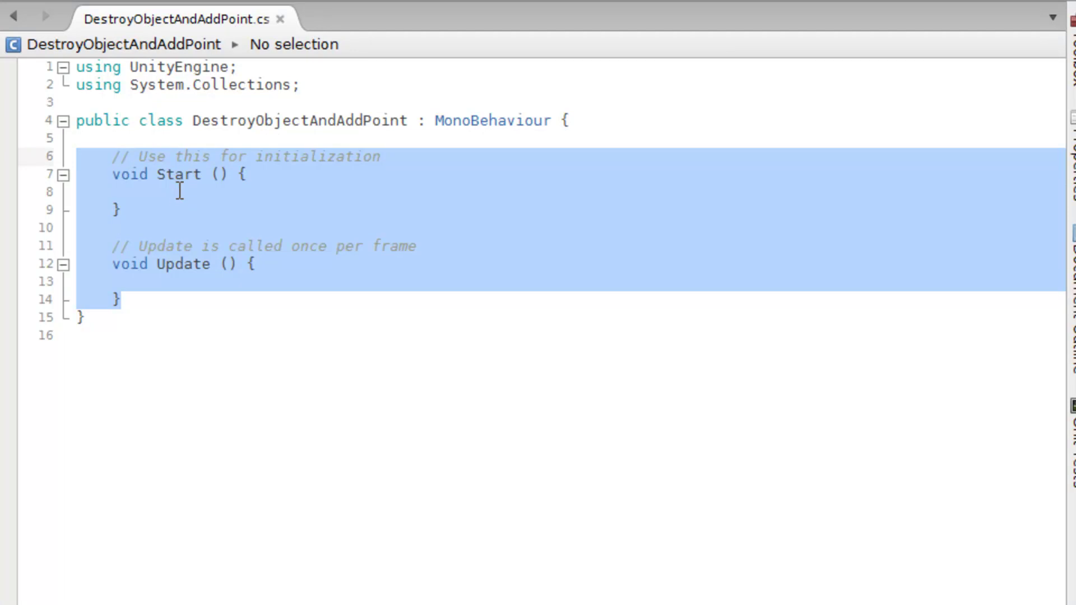
Step: Highlight the Update method with its comment to examine it, and compare it with the Start method above
{"action": "left_click", "coordinate": [160, 288]}
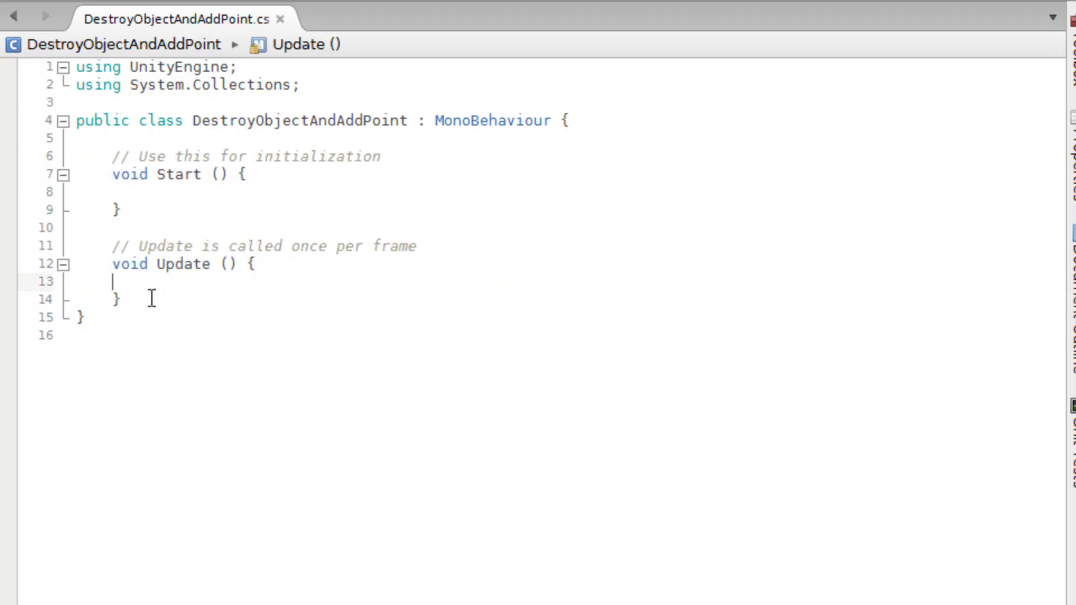
{"action": "left_click", "coordinate": [147, 302]}
{"action": "left_click_drag", "start_coordinate": [117, 299], "coordinate": [24, 250]}
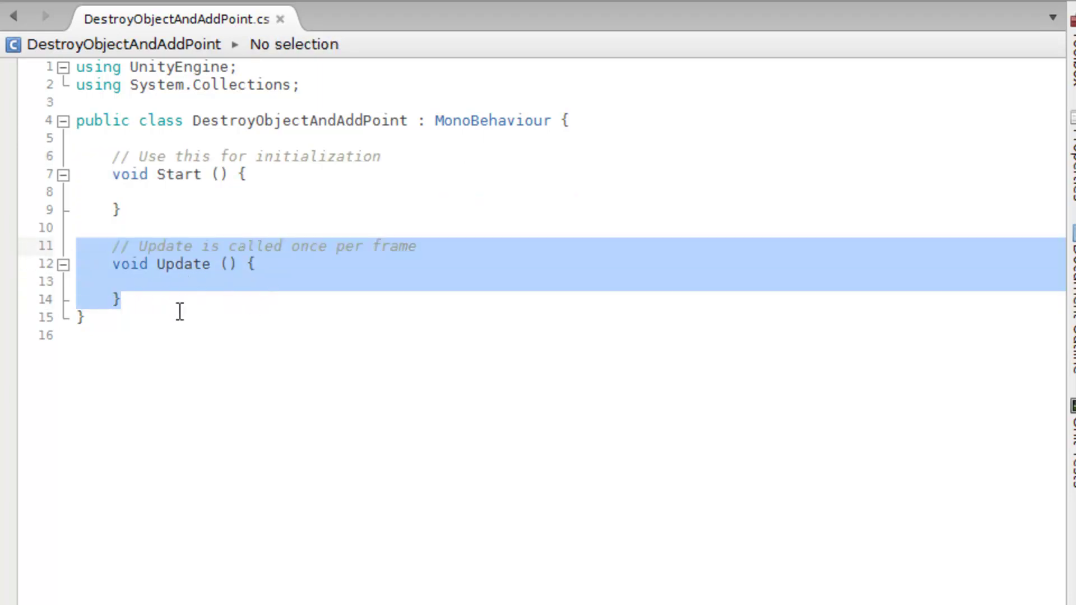
{"action": "left_click_drag", "start_coordinate": [174, 309], "coordinate": [5, 250]}
{"action": "left_click", "coordinate": [286, 298]}
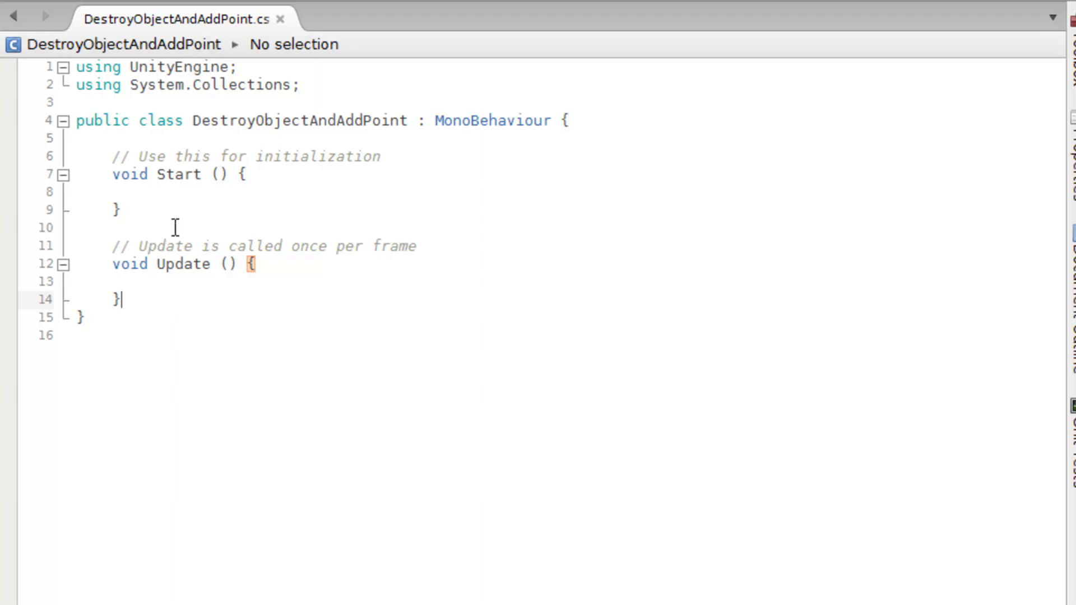
{"action": "left_click", "coordinate": [163, 208]}
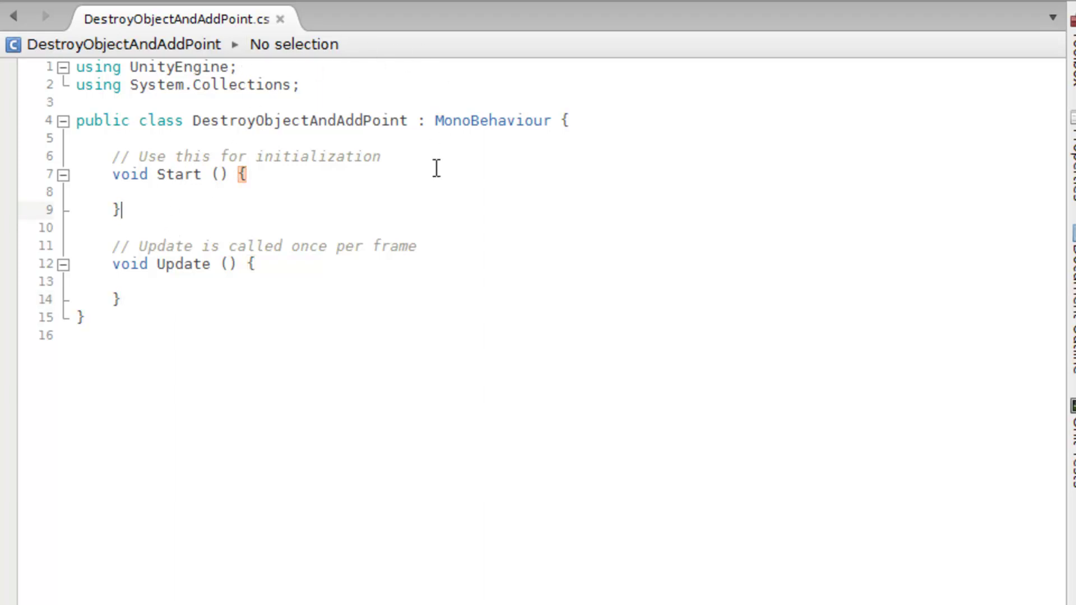
{"action": "left_click", "coordinate": [161, 301]}
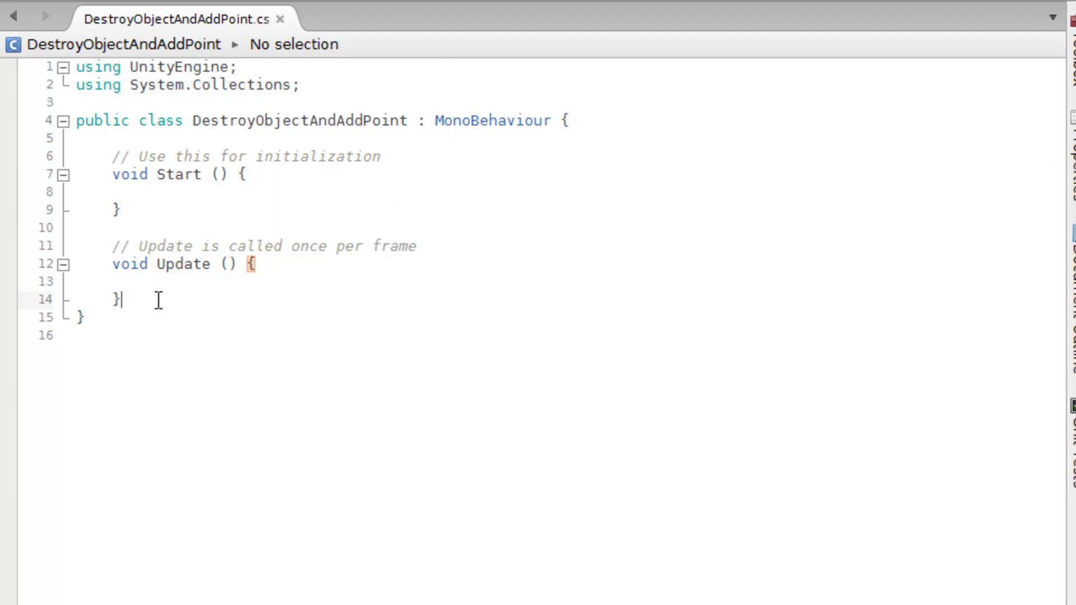
Step: Delete the Start and Update methods with their comments, leave blank lines in the class body, and save the script
{"action": "left_click_drag", "start_coordinate": [157, 300], "coordinate": [19, 154]}
{"action": "key", "text": "BackSpace"}
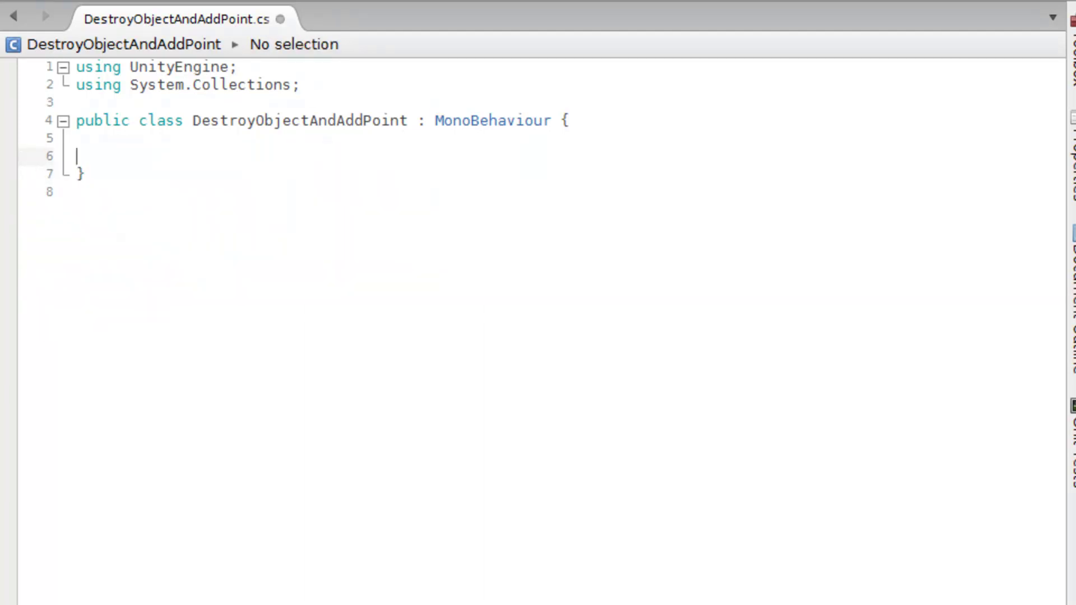
{"action": "key", "text": "Return"}
{"action": "key", "text": "Up"}
{"action": "key", "text": "ctrl+s"}
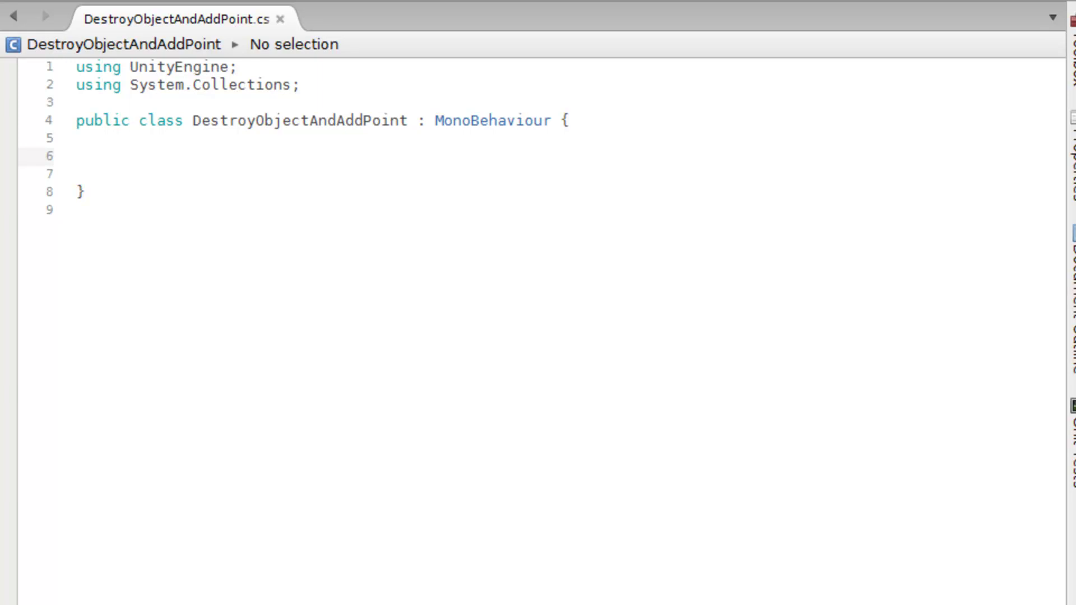
Step: Declare an integer variable myScore initialised to 0 in the class body, followed by a blank line
{"action": "type", "text": "int myScore = 0;"}
{"action": "key", "text": "Return"}
{"action": "key", "text": "Return"}
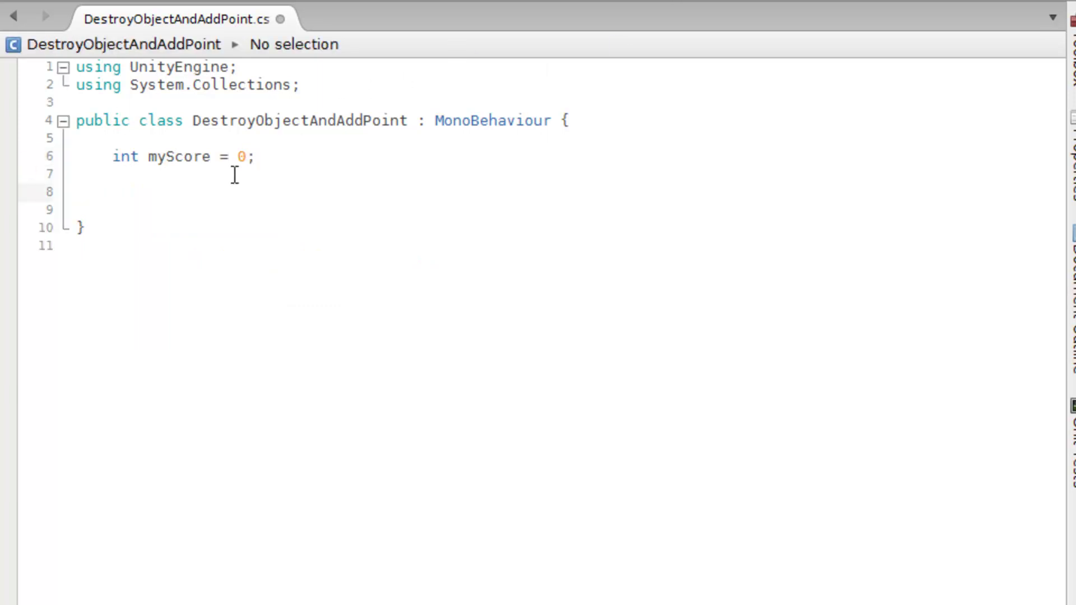
{"action": "left_click", "coordinate": [122, 155]}
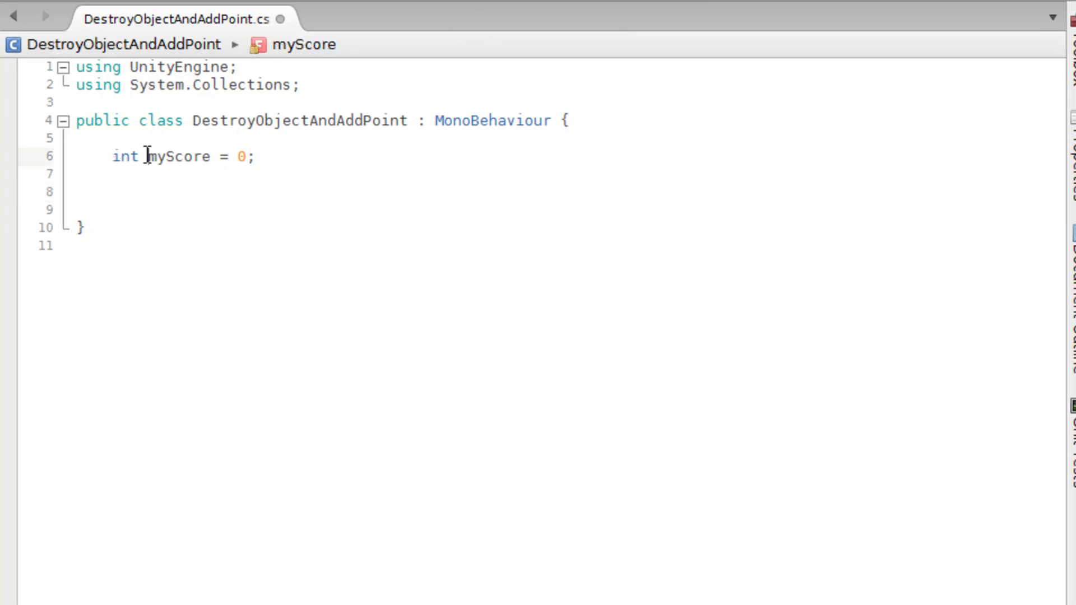
Step: Write the method header void OnTriggerEnter2D with a Collider2D parameter named collisionObject below the myScore variable
{"action": "left_click", "coordinate": [119, 194]}
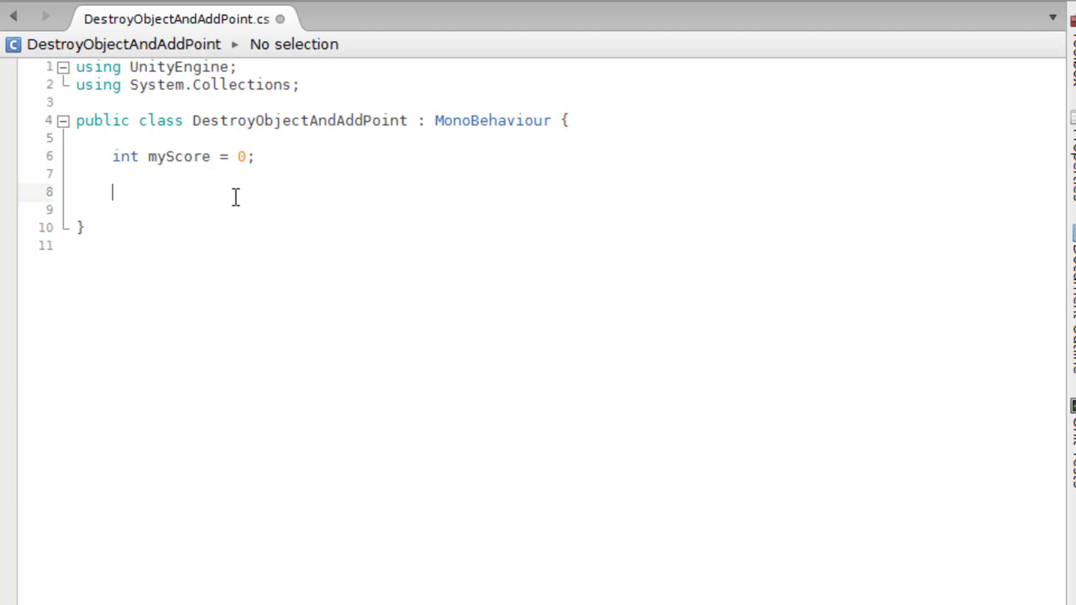
{"action": "type", "text": "void OnTrigger"}
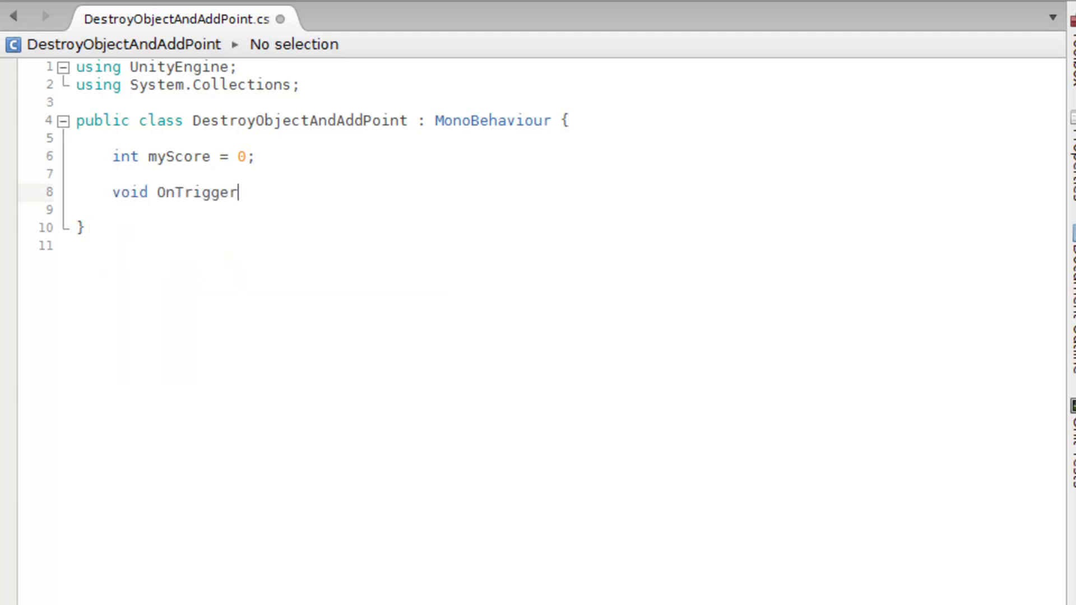
{"action": "type", "text": "Enter2D("}
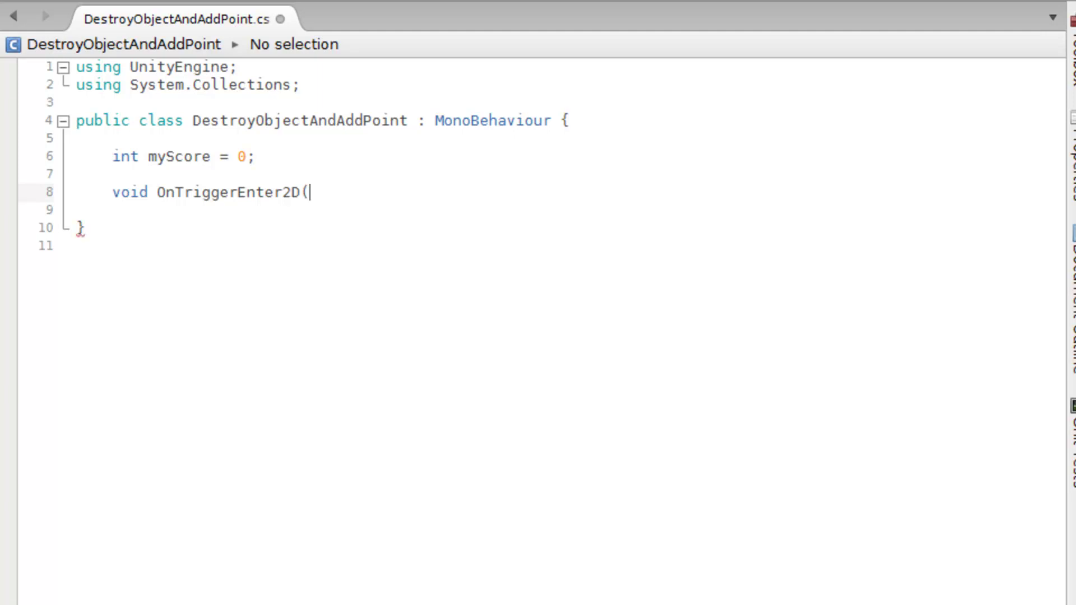
{"action": "type", "text": "Coll"}
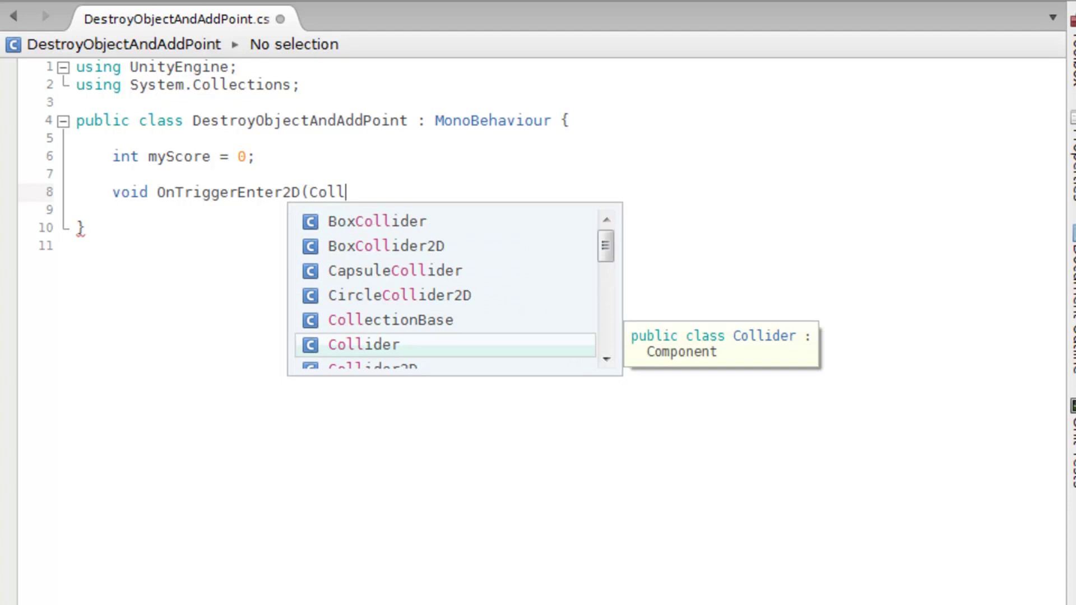
{"action": "key", "text": "Down"}
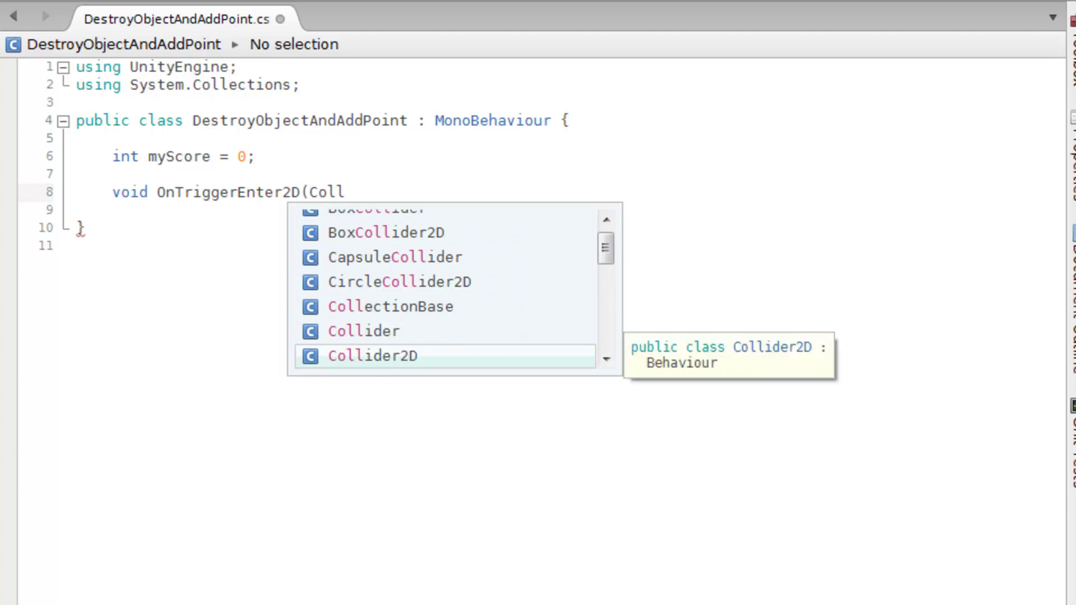
{"action": "key", "text": "Return"}
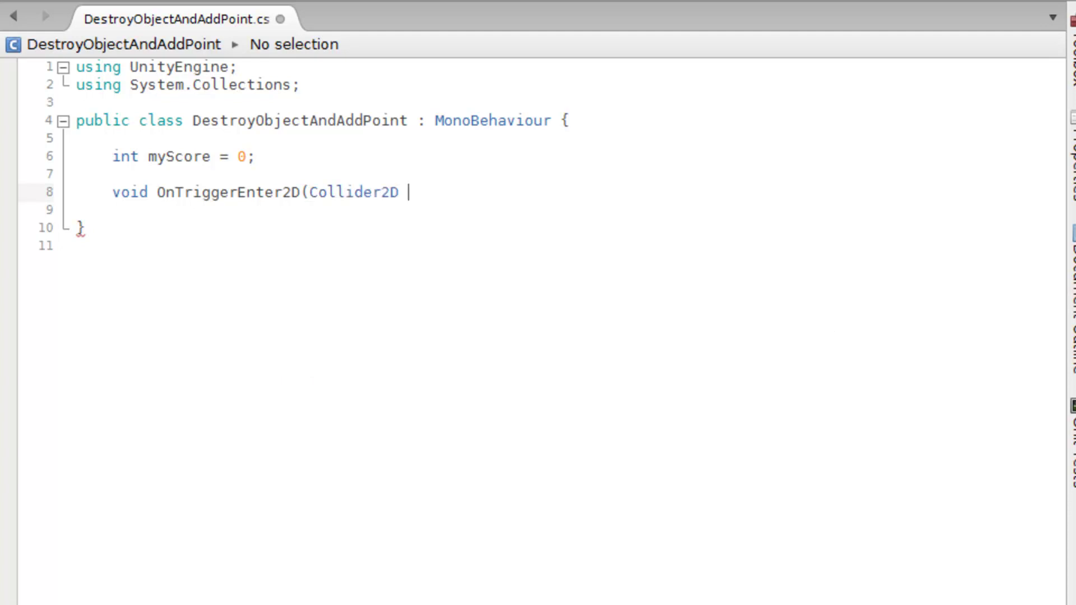
{"action": "type", "text": "collisionObject"}
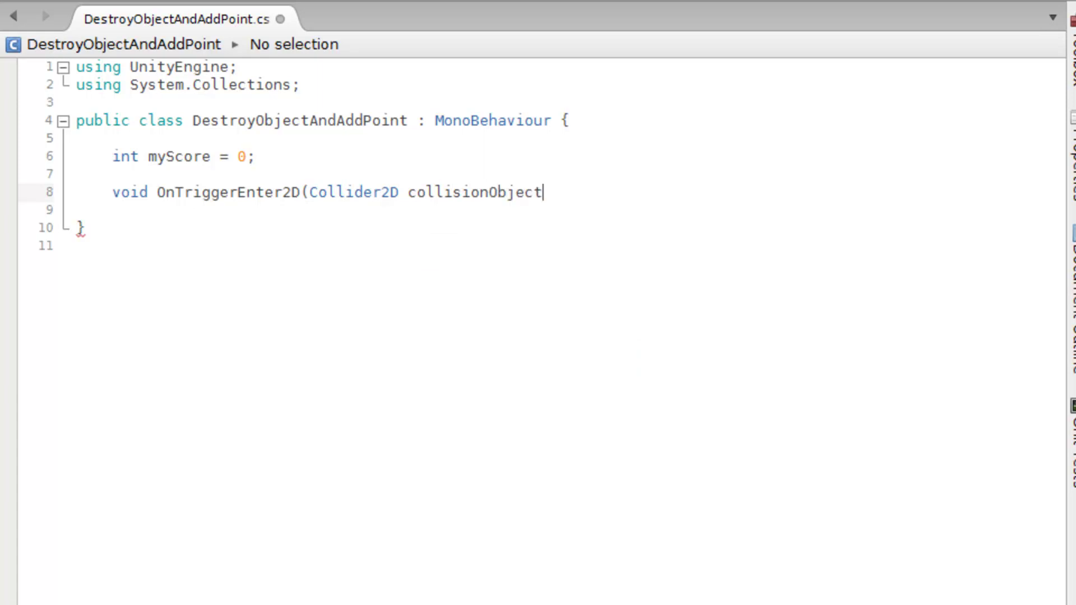
{"action": "type", "text": ") P"}
{"action": "key", "text": "BackSpace"}
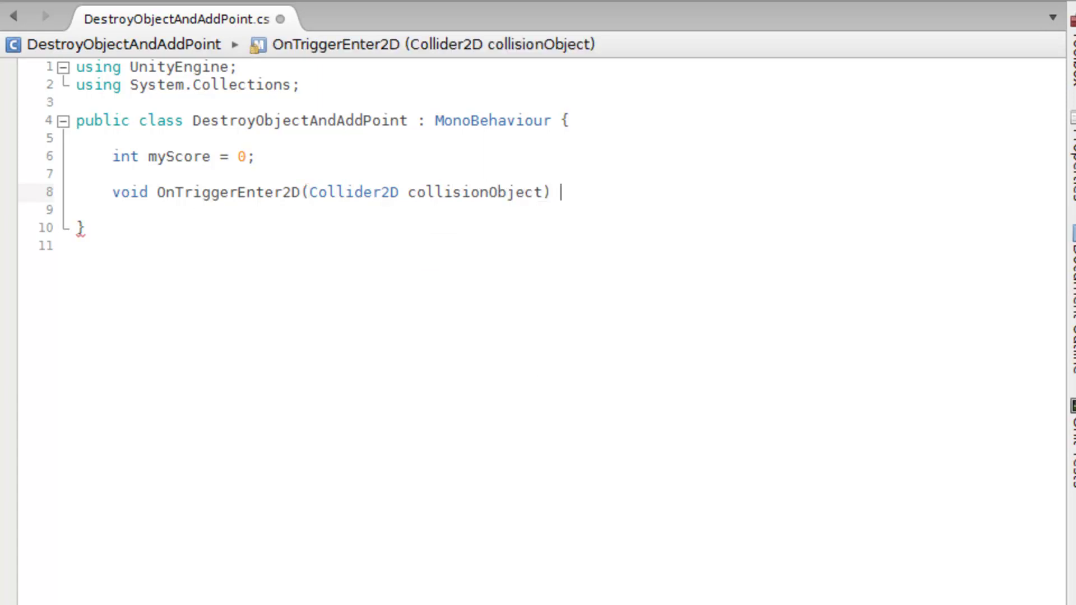
Step: Give the OnTriggerEnter2D method an empty body enclosed in braces
{"action": "type", "text": "{"}
{"action": "key", "text": "Return"}
{"action": "key", "text": "Down"}
{"action": "type", "text": "{"}
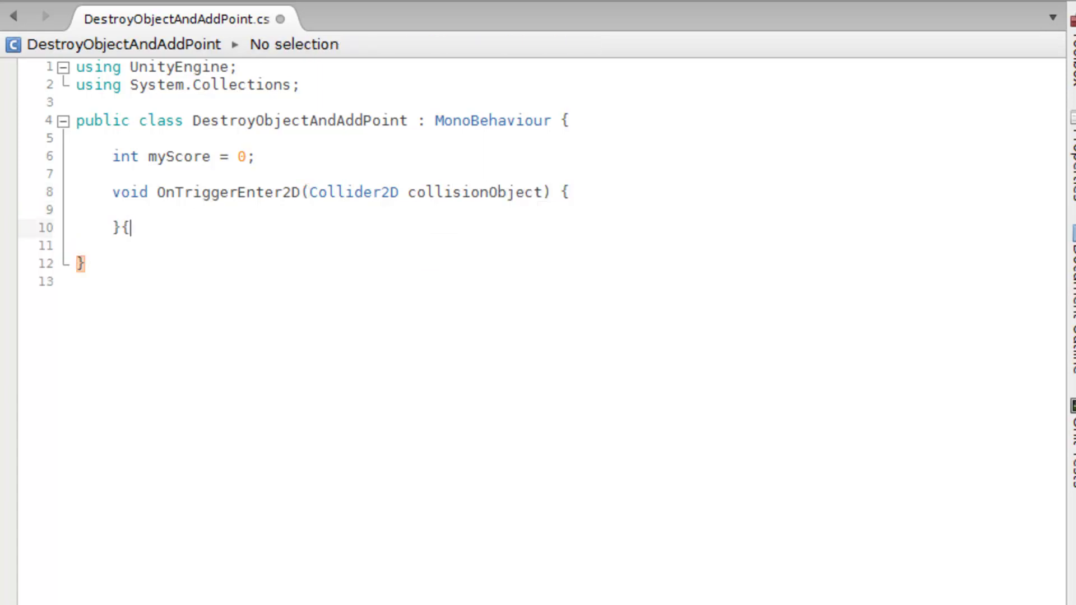
{"action": "key", "text": "BackSpace"}
{"action": "key", "text": "Up"}
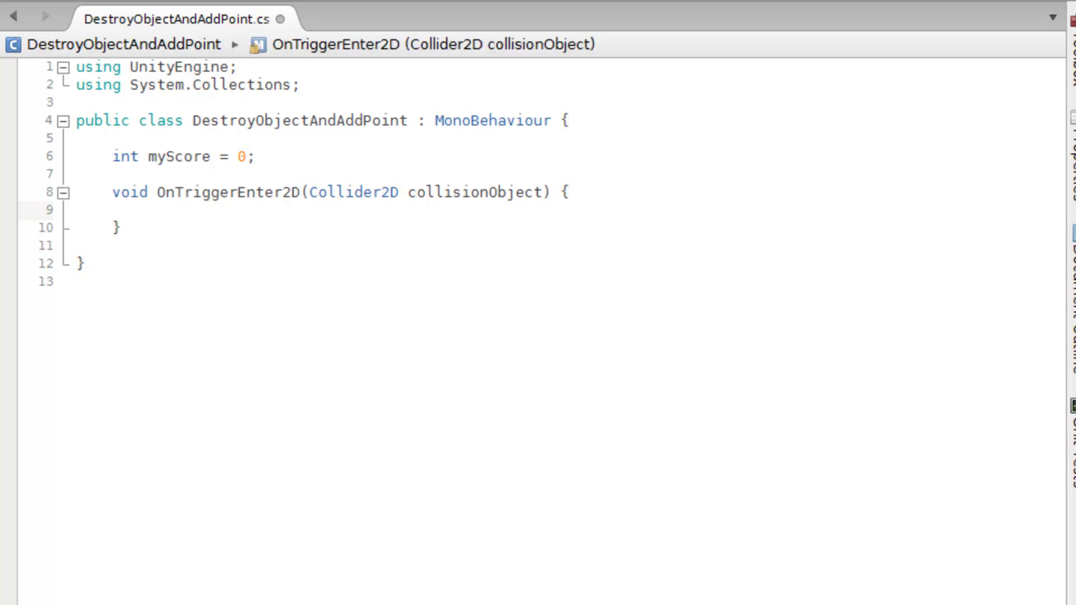
Step: Add the comment "// with 3D, it would be OnTriggerEnter(Collider collisonObject)" above the OnTriggerEnter2D method, separated by a blank line
{"action": "left_click", "coordinate": [113, 173]}
{"action": "key", "text": "Return"}
{"action": "key", "text": "Down"}
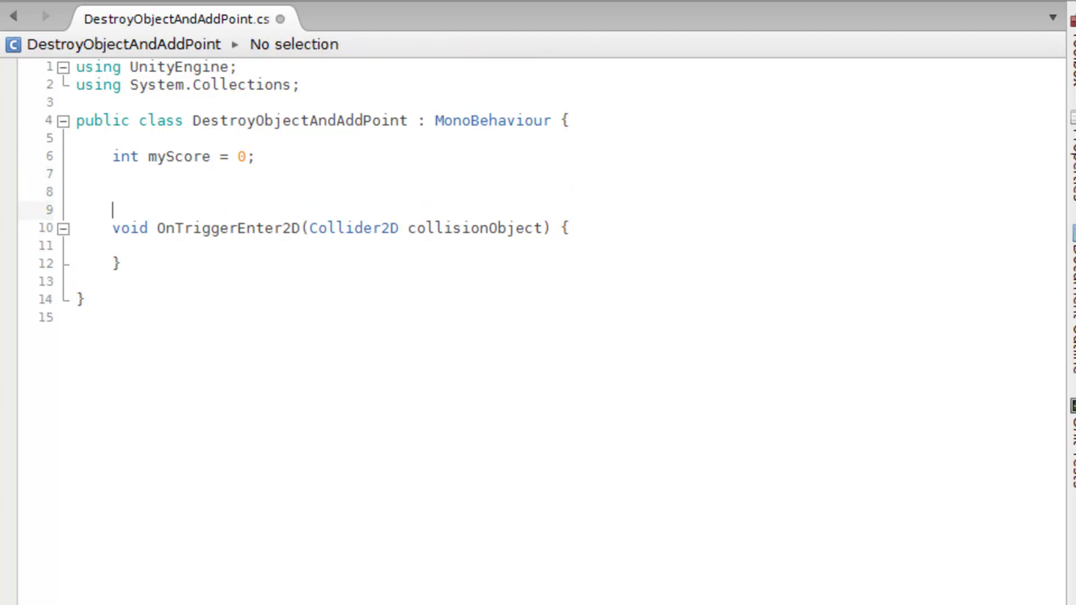
{"action": "type", "text": "// with 3D, it wo"}
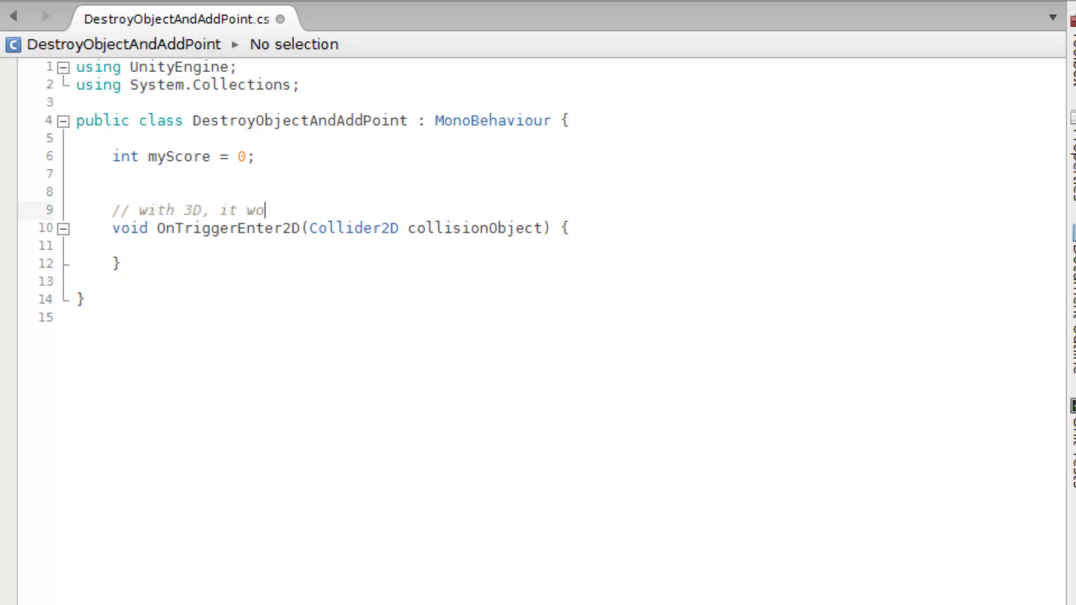
{"action": "type", "text": "uld be OnTriggerEnte"}
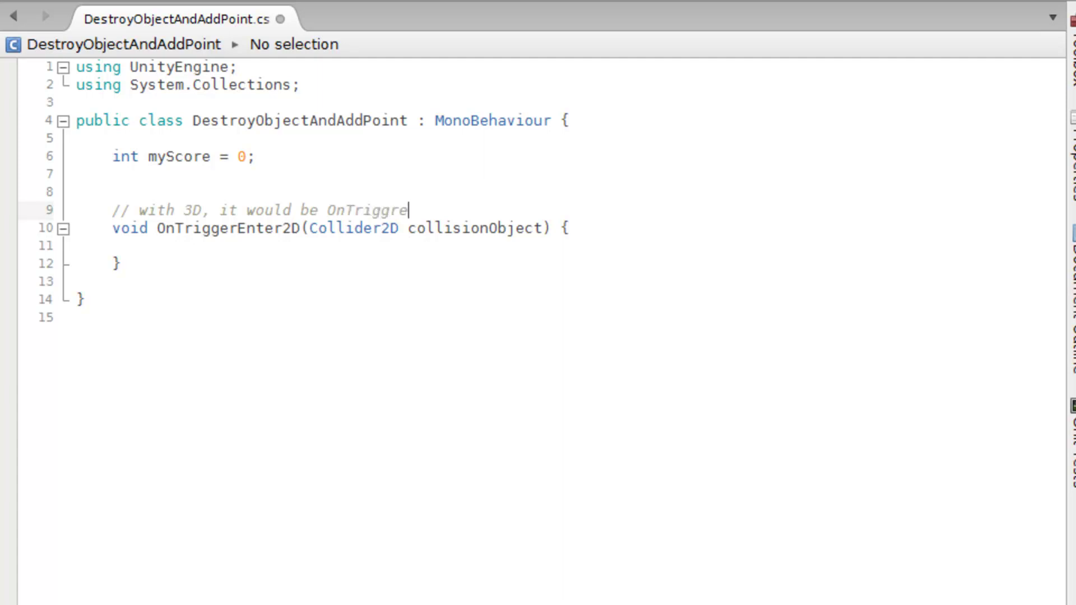
{"action": "key", "text": "BackSpace"}
{"action": "key", "text": "BackSpace"}
{"action": "type", "text": "erEnter(Col"}
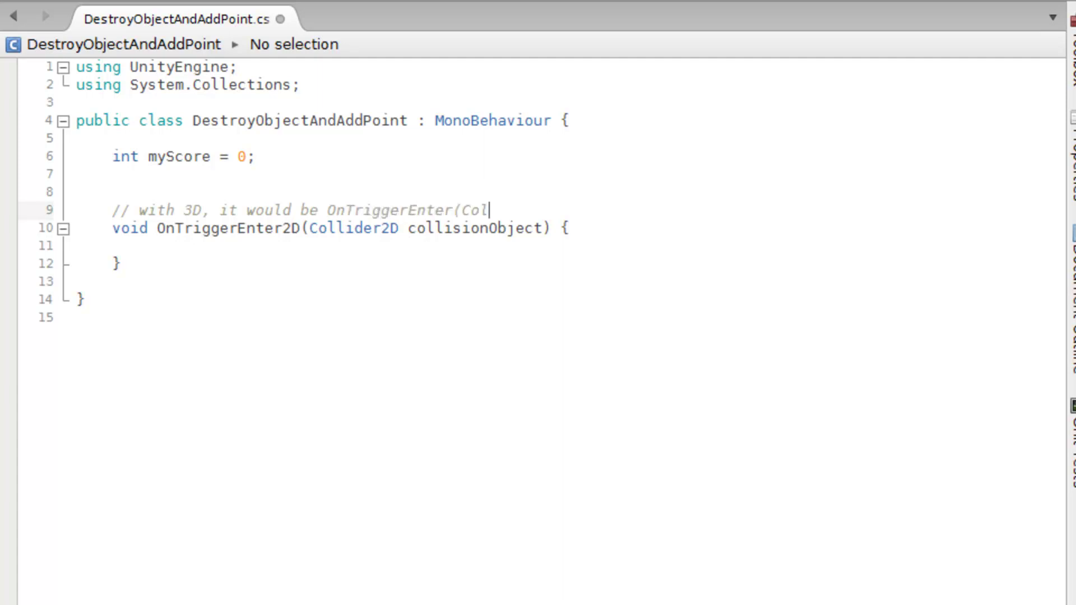
{"action": "type", "text": "lider collisonObject)"}
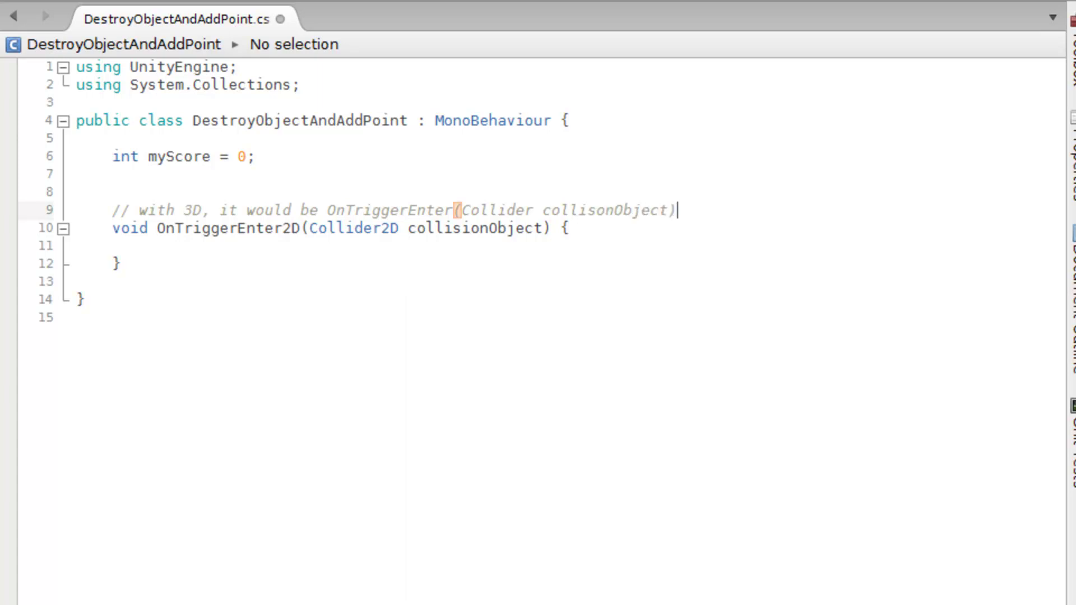
{"action": "key", "text": "Return"}
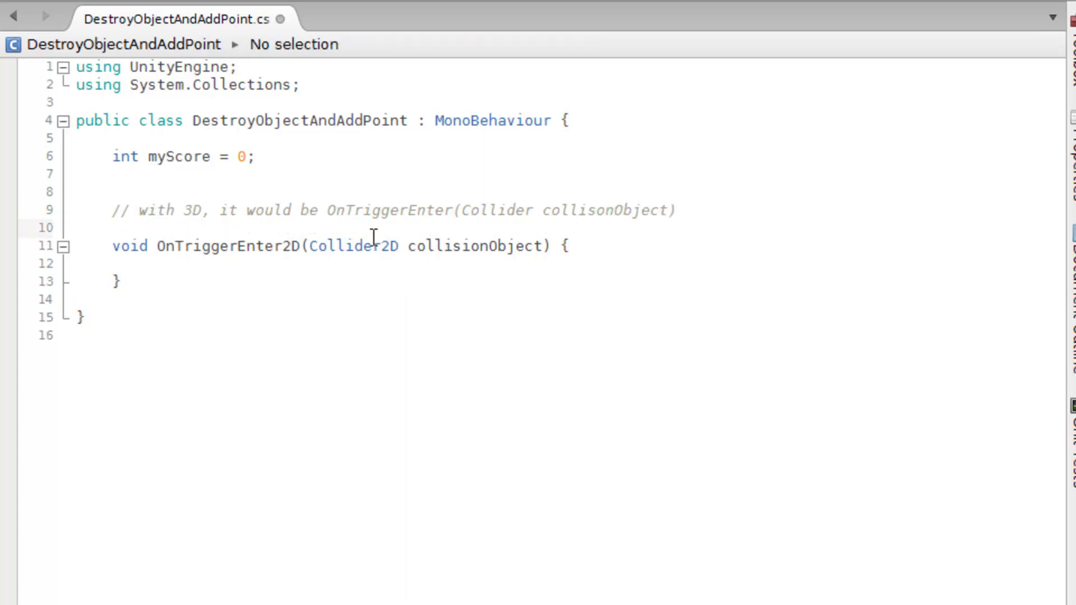
Step: Compare the method name and parameter type of OnTriggerEnter2D with the 3D version in the comment
{"action": "left_click", "coordinate": [394, 257]}
{"action": "left_click", "coordinate": [289, 250]}
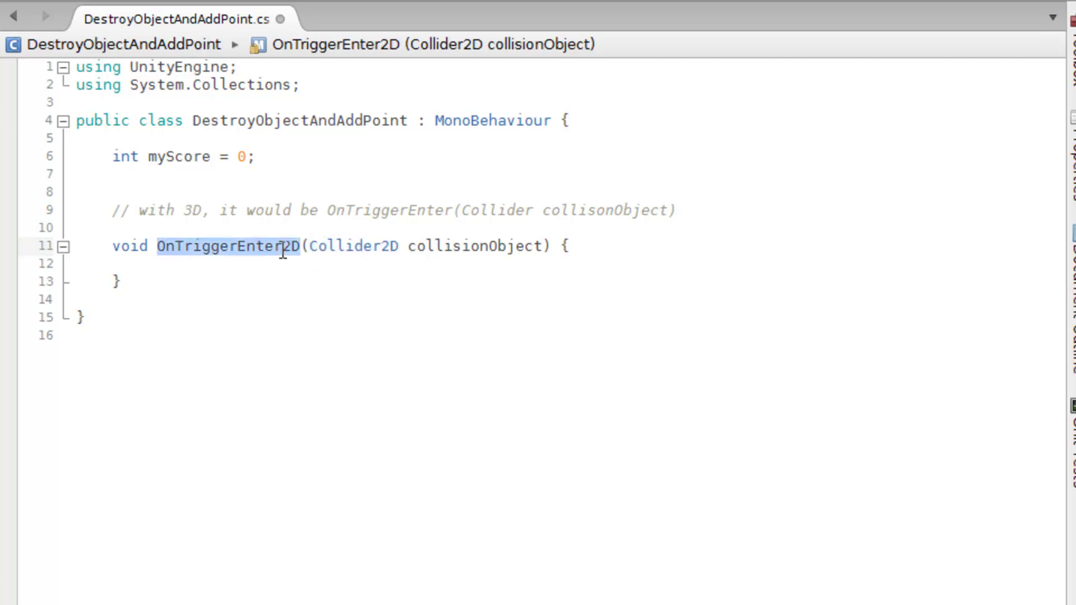
{"action": "key", "text": "Up"}
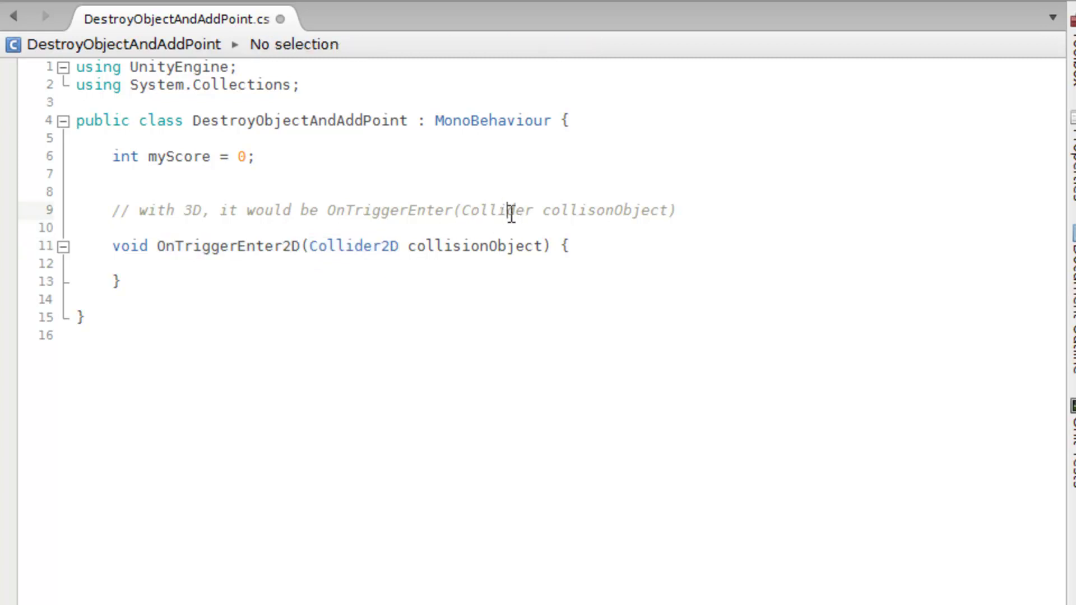
{"action": "double_click", "coordinate": [443, 211]}
{"action": "left_click", "coordinate": [532, 208]}
{"action": "left_click", "coordinate": [399, 242]}
{"action": "left_click", "coordinate": [644, 243]}
{"action": "left_click", "coordinate": [617, 275]}
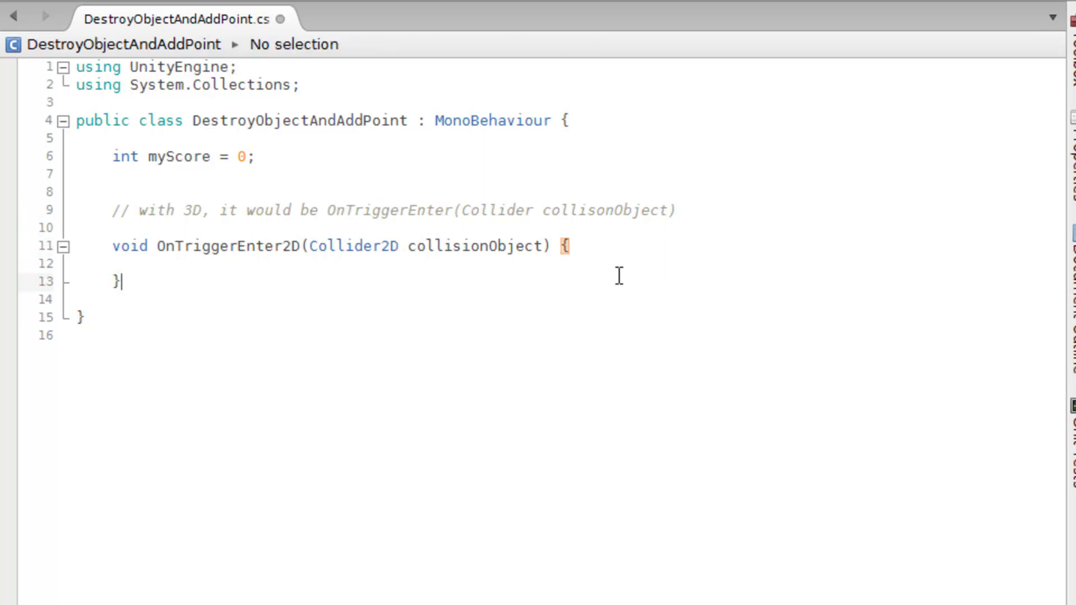
{"action": "left_click", "coordinate": [653, 267]}
{"action": "key", "text": "Tab"}
{"action": "key", "text": "Tab"}
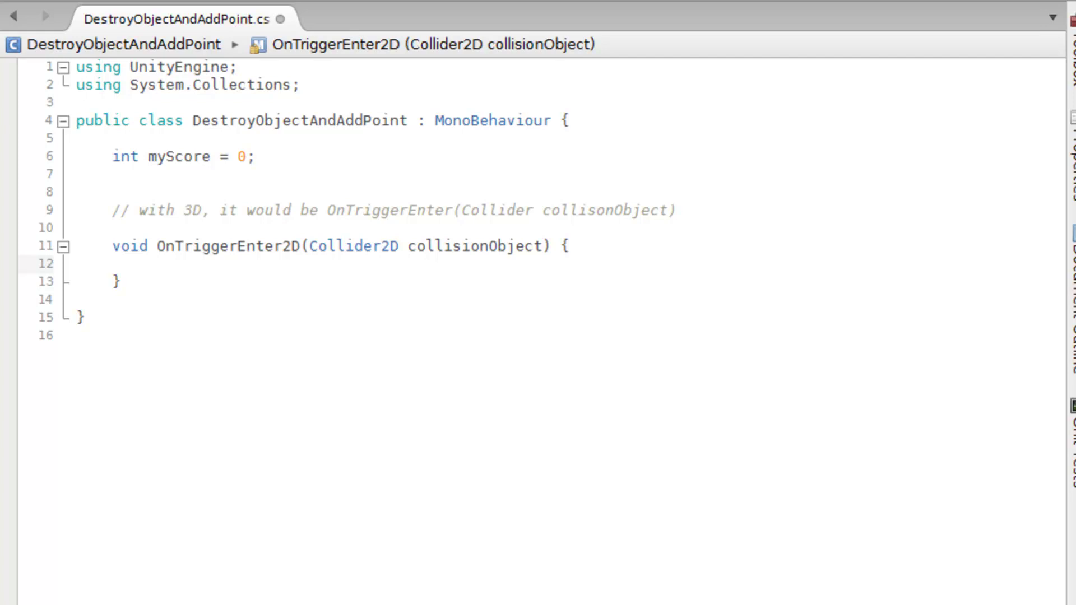
{"action": "key", "text": "Up"}
{"action": "key", "text": "Up"}
{"action": "key", "text": "Up"}
{"action": "key", "text": "End"}
{"action": "key", "text": "Down"}
{"action": "key", "text": "Down"}
{"action": "key", "text": "Down"}
Step: Highlight the OnTriggerEnter2D name and its collisionObject parameter to examine the method signature
{"action": "left_click_drag", "start_coordinate": [238, 245], "coordinate": [282, 246]}
{"action": "double_click", "coordinate": [177, 245]}
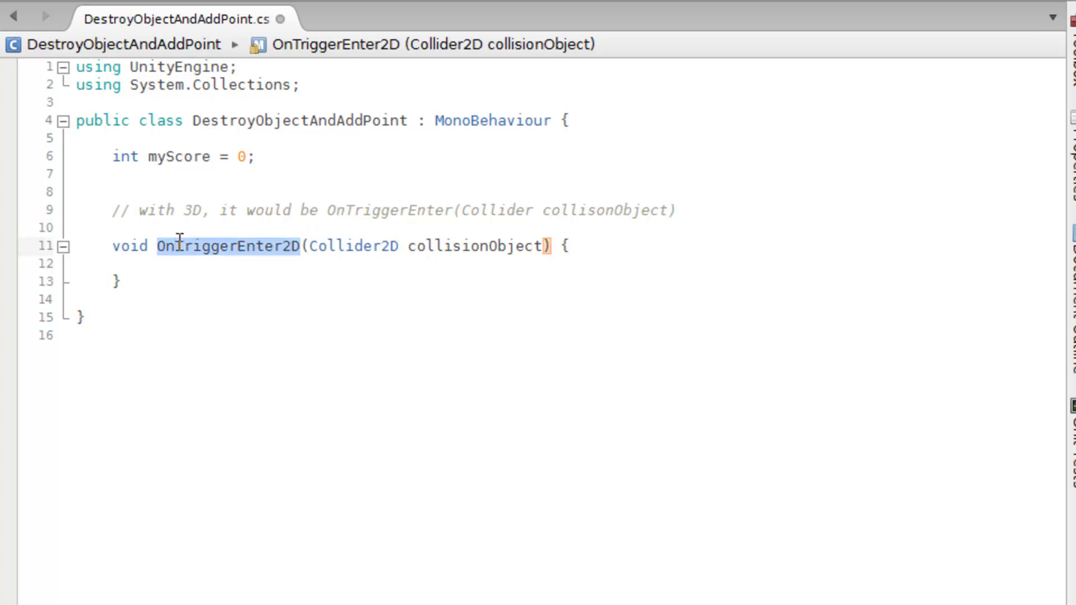
{"action": "double_click", "coordinate": [476, 251]}
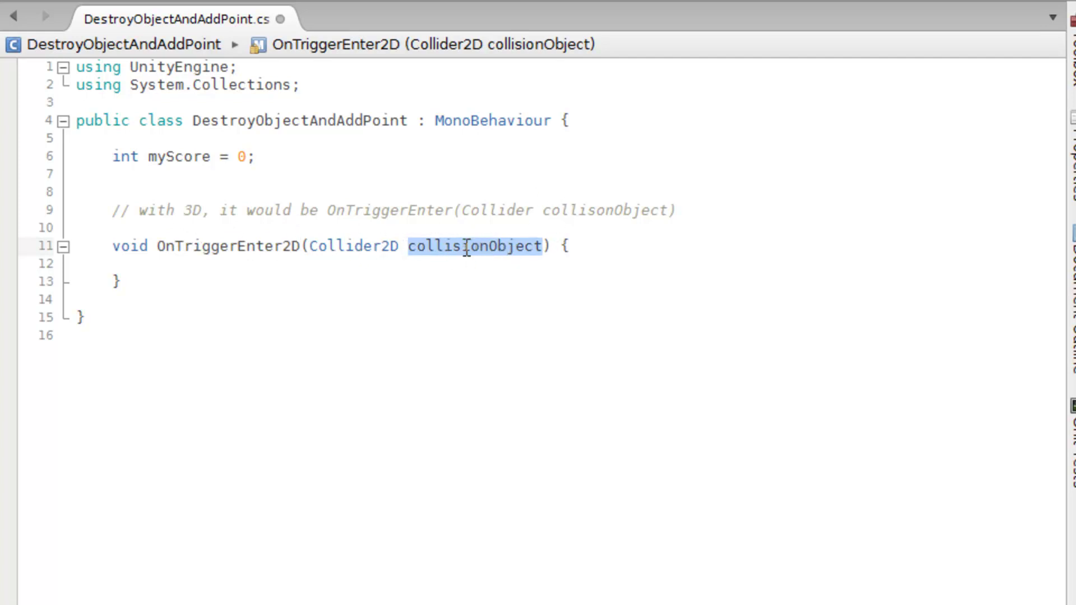
{"action": "left_click", "coordinate": [484, 247]}
{"action": "double_click", "coordinate": [478, 247]}
Step: Add the statement "Destroy(collisionObject.gameObject);" to the body of OnTriggerEnter2D
{"action": "left_click", "coordinate": [512, 261]}
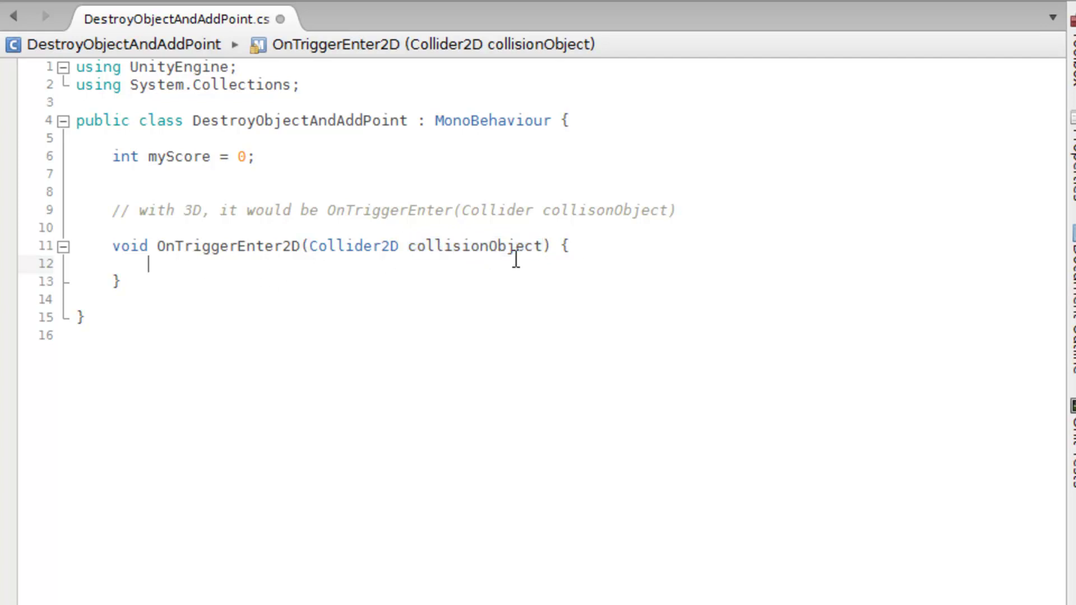
{"action": "type", "text": "Des"}
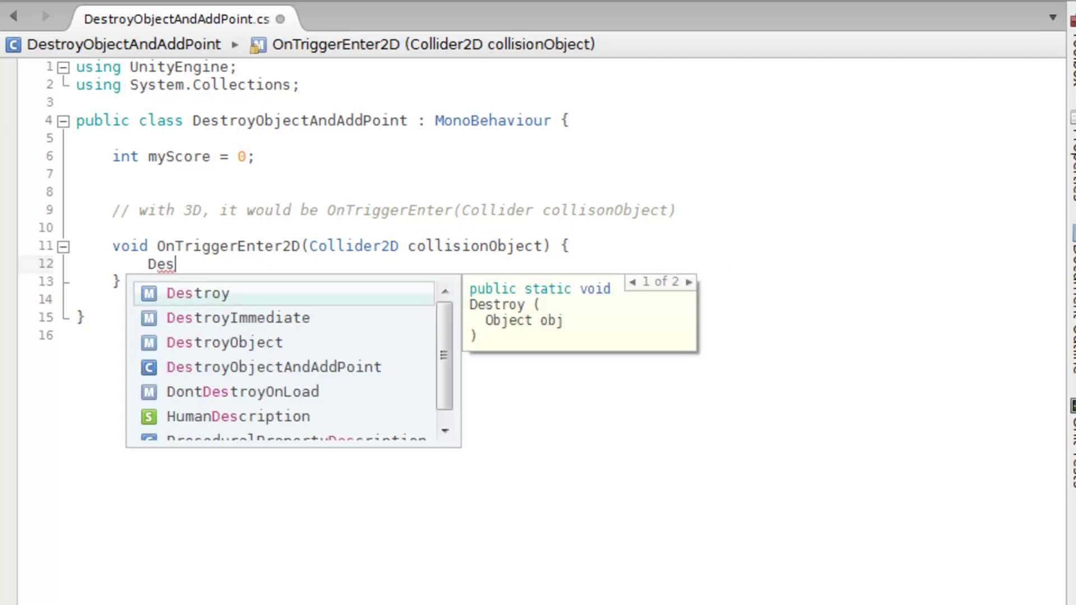
{"action": "key", "text": "Return"}
{"action": "type", "text": "("}
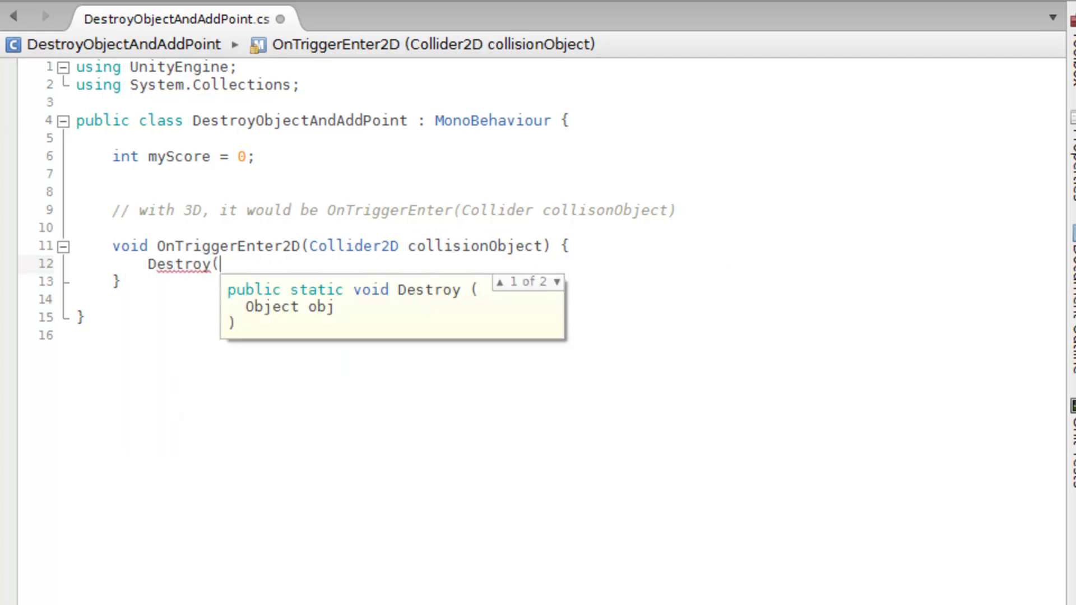
{"action": "type", "text": "coll"}
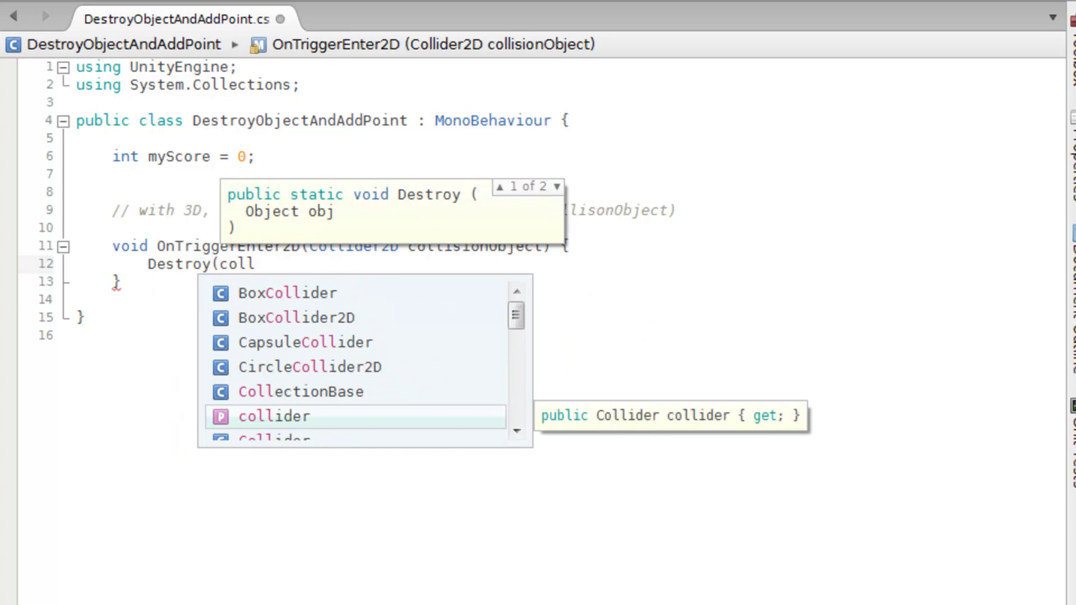
{"action": "type", "text": "ision"}
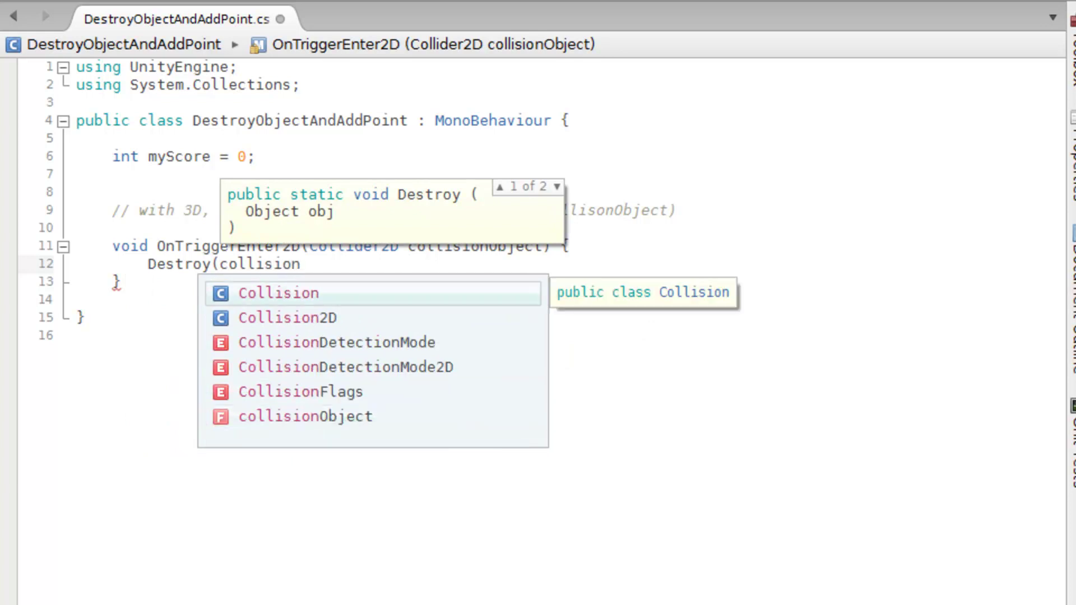
{"action": "key", "text": "Down"}
{"action": "key", "text": "Down"}
{"action": "key", "text": "Down"}
{"action": "key", "text": "Down"}
{"action": "key", "text": "Down"}
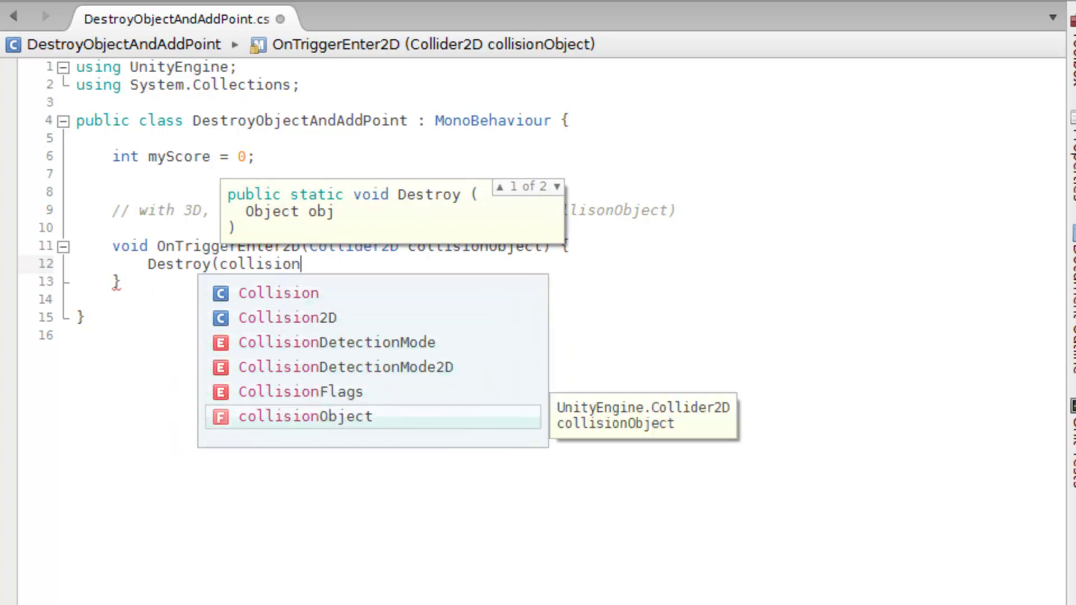
{"action": "key", "text": "Return"}
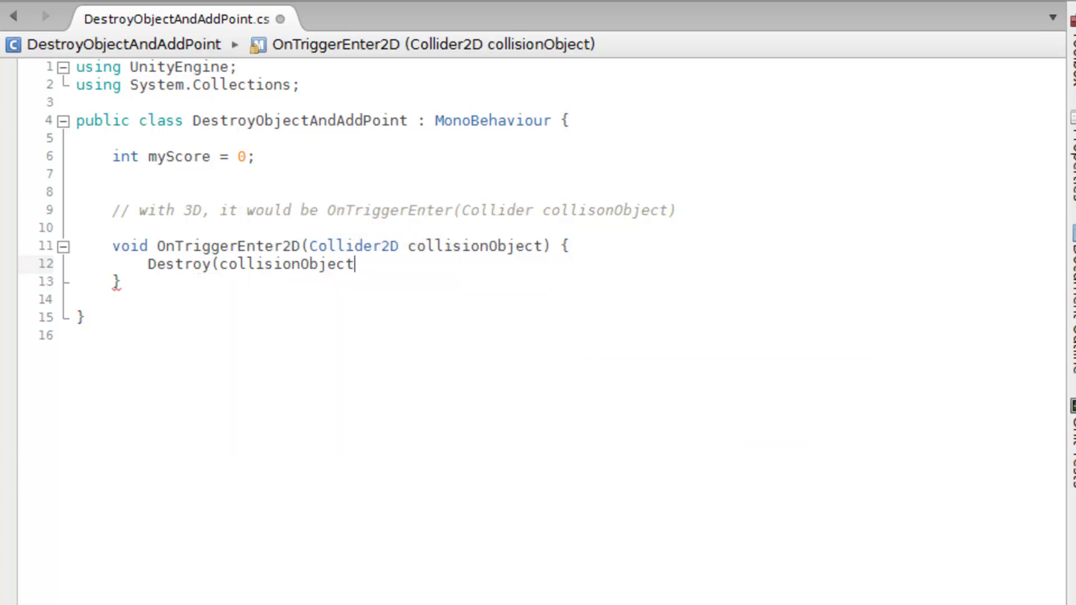
{"action": "type", "text": ".gam"}
{"action": "key", "text": "Return"}
{"action": "type", "text": ");"}
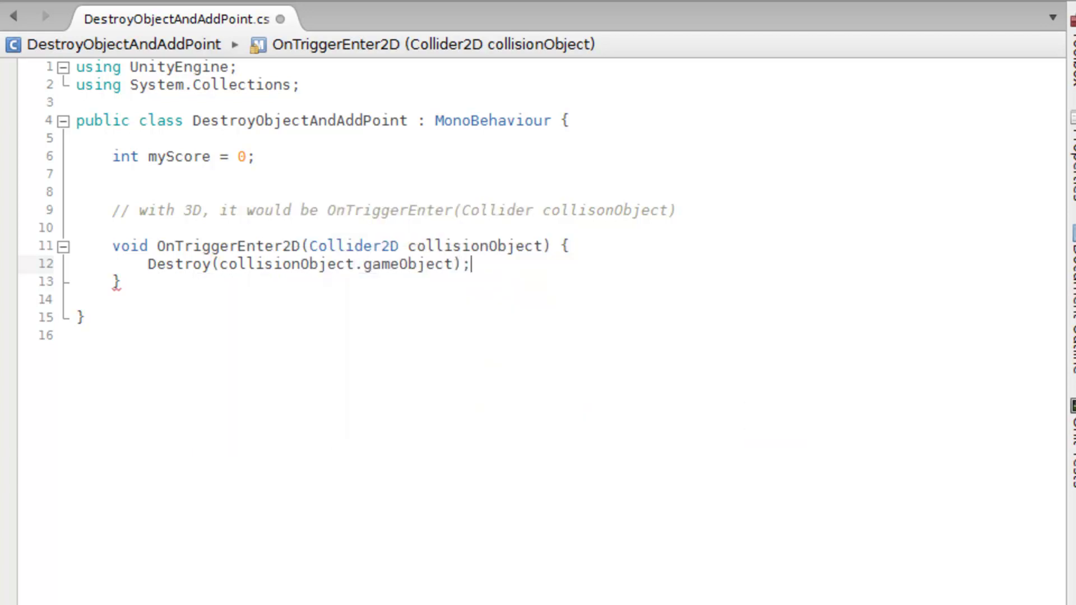
Step: Insert blank lines above and below the Destroy statement inside OnTriggerEnter2D
{"action": "key", "text": "Return"}
{"action": "key", "text": "Return"}
{"action": "key", "text": "Up"}
{"action": "key", "text": "Up"}
{"action": "key", "text": "Return"}
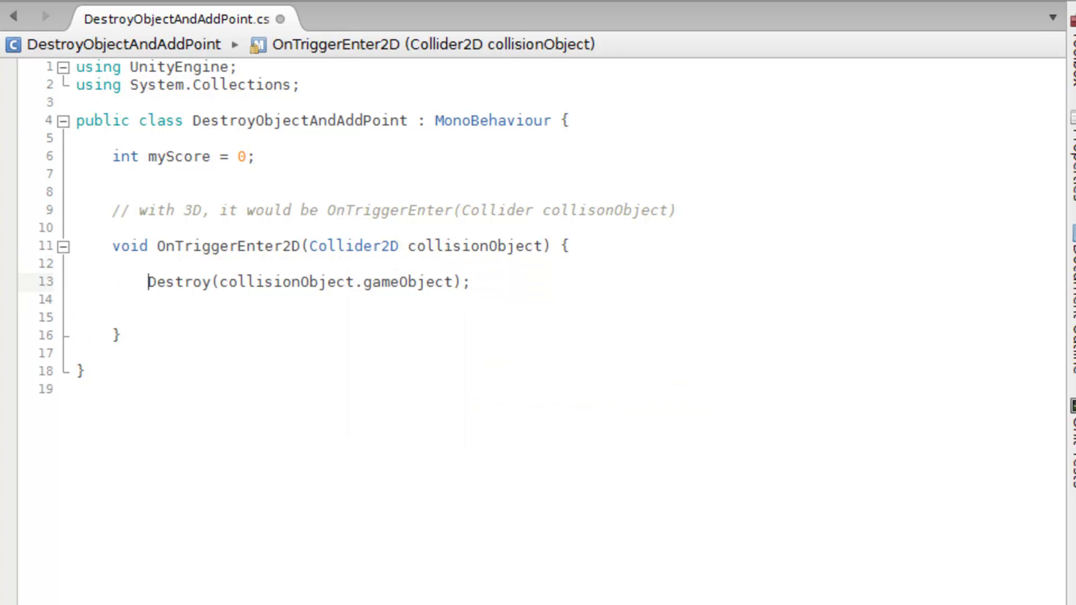
Step: Add the comment "// remove the object from gameplay" directly above the Destroy statement
{"action": "key", "text": "Return"}
{"action": "key", "text": "Up"}
{"action": "type", "text": "// remove the object from t"}
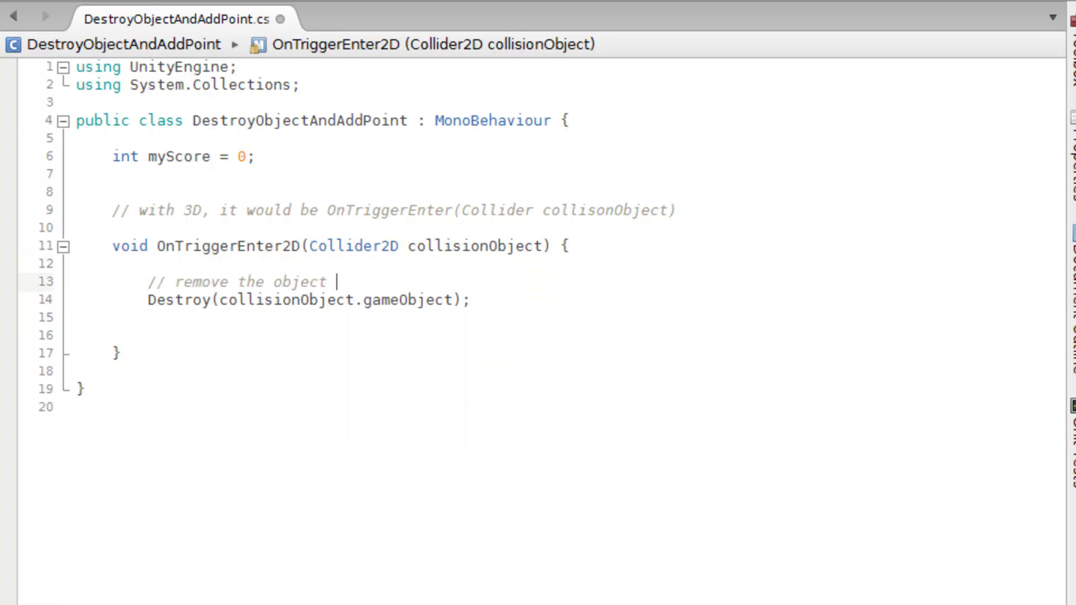
{"action": "key", "text": "BackSpace"}
{"action": "type", "text": "gample"}
{"action": "key", "text": "BackSpace"}
{"action": "key", "text": "BackSpace"}
{"action": "key", "text": "BackSpace"}
{"action": "type", "text": "e"}
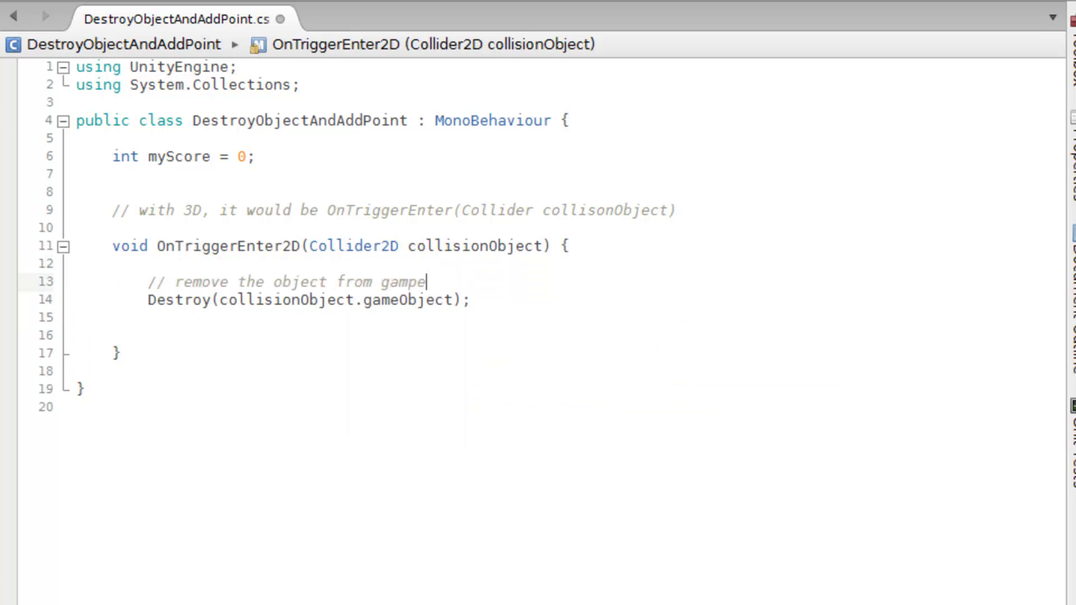
{"action": "type", "text": "play"}
{"action": "key", "text": "Down"}
{"action": "key", "text": "Down"}
Step: Add the statement "myScore = myScore + 1;" below the Destroy statement, separated by a blank line
{"action": "key", "text": "Return"}
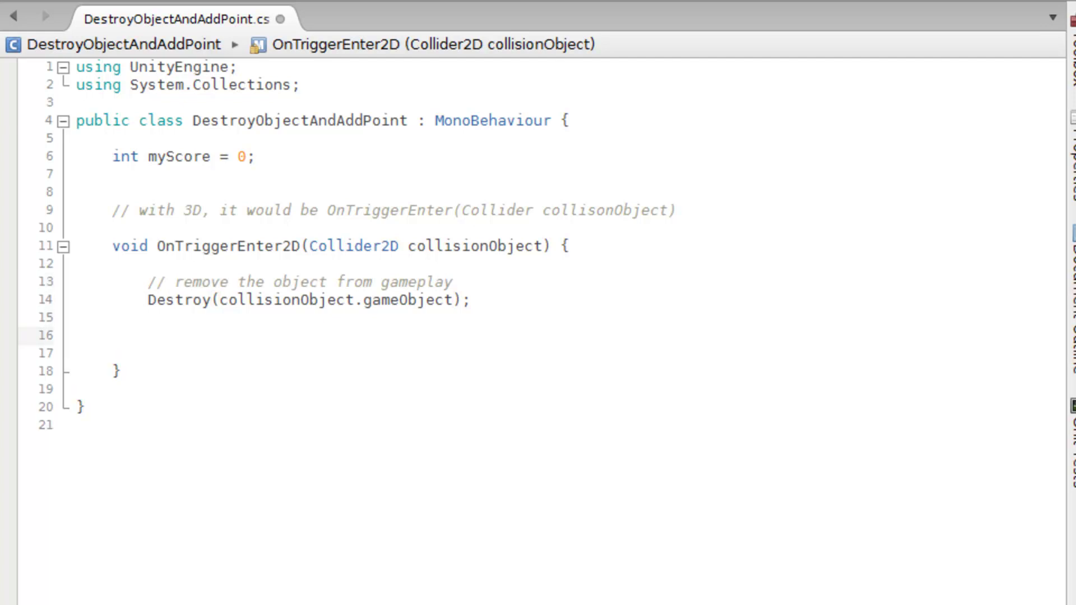
{"action": "type", "text": "myScore = "}
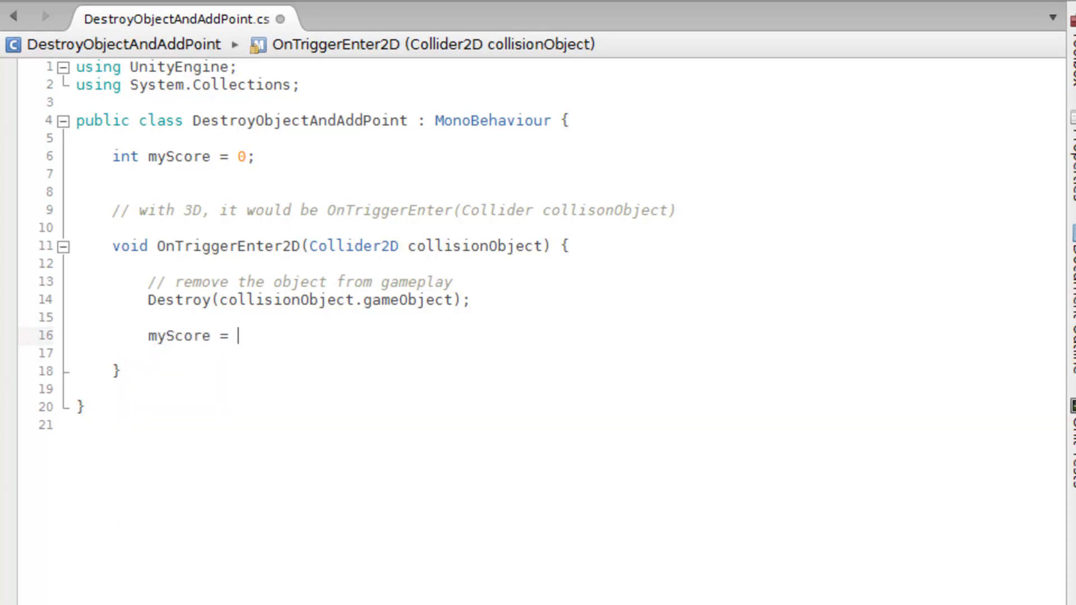
{"action": "type", "text": "myScoer"}
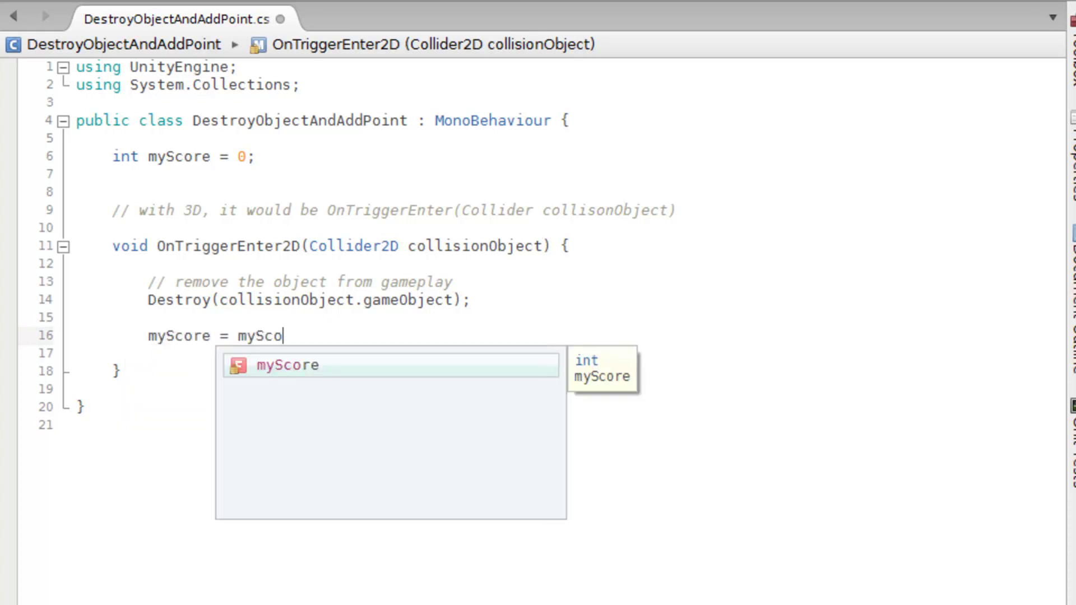
{"action": "key", "text": "BackSpace"}
{"action": "key", "text": "BackSpace"}
{"action": "type", "text": "re + 1;"}
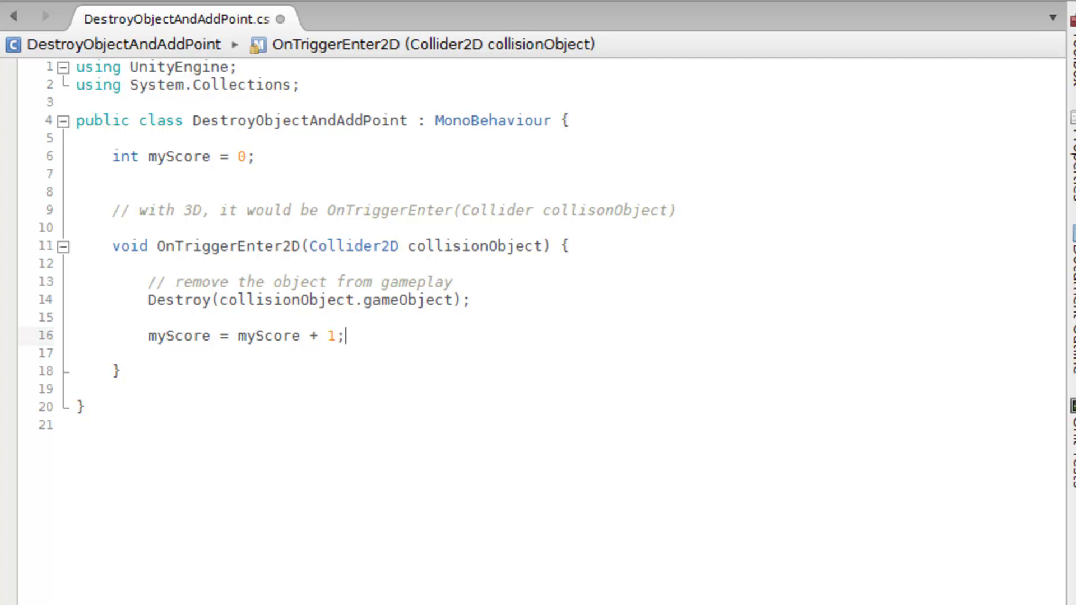
Step: Write the comment "// AKA myScore++;" below the score increment, separated by a blank line
{"action": "key", "text": "Return"}
{"action": "key", "text": "Return"}
{"action": "type", "text": "// mys"}
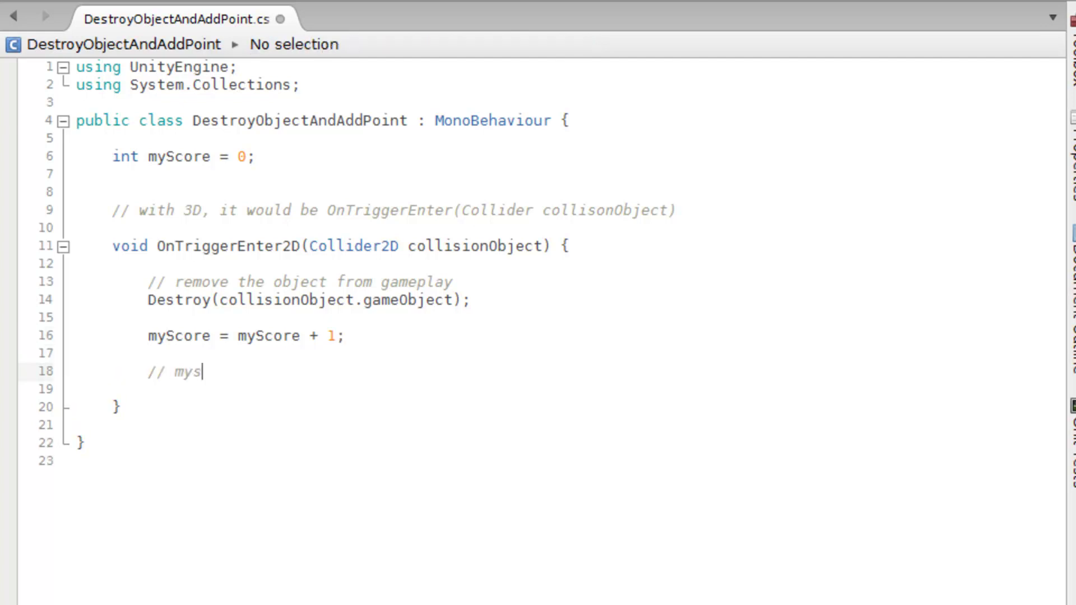
{"action": "key", "text": "BackSpace"}
{"action": "type", "text": "Score++"}
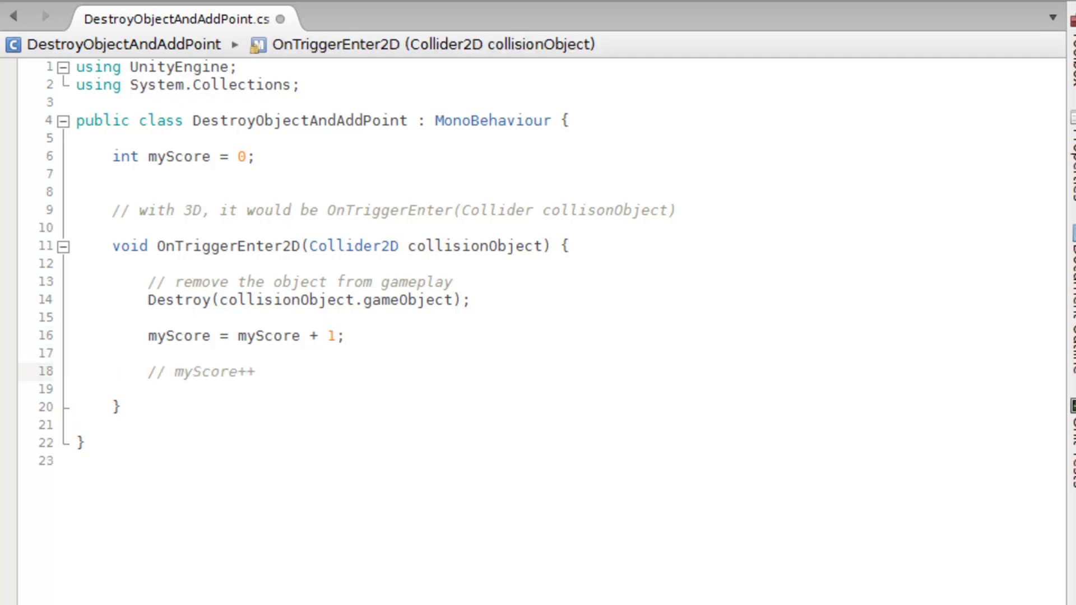
{"action": "type", "text": "AKA"}
Step: Move the "AKA myScore++;" comment directly above the score increment and delete its trailing arrow
{"action": "key", "text": "shift+Home"}
{"action": "key", "text": "ctrl+x"}
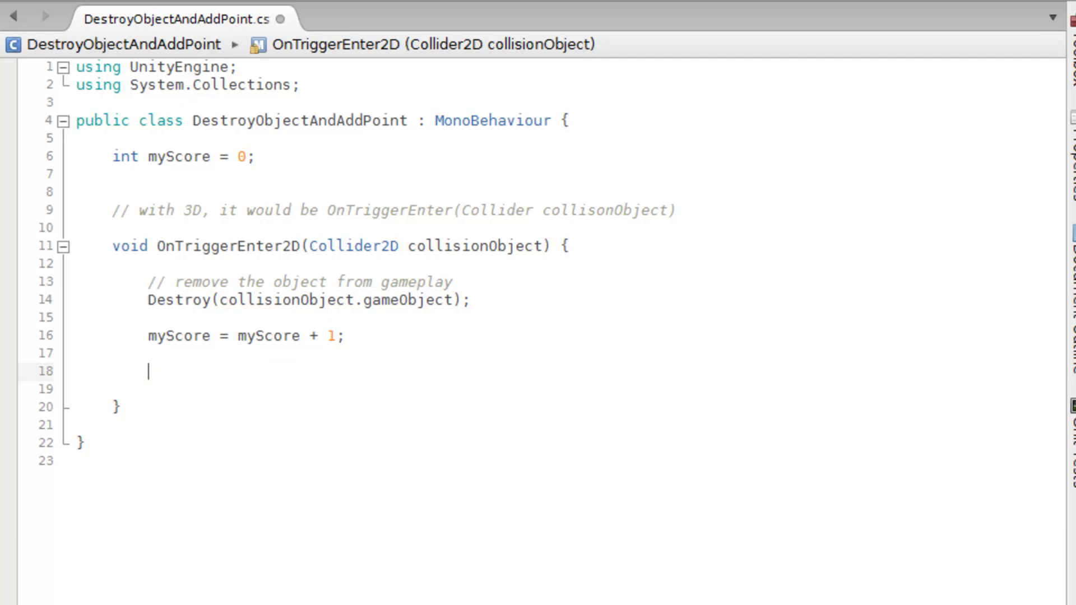
{"action": "key", "text": "Up"}
{"action": "key", "text": "Up"}
{"action": "key", "text": "Return"}
{"action": "key", "text": "Up"}
{"action": "key", "text": "ctrl+v"}
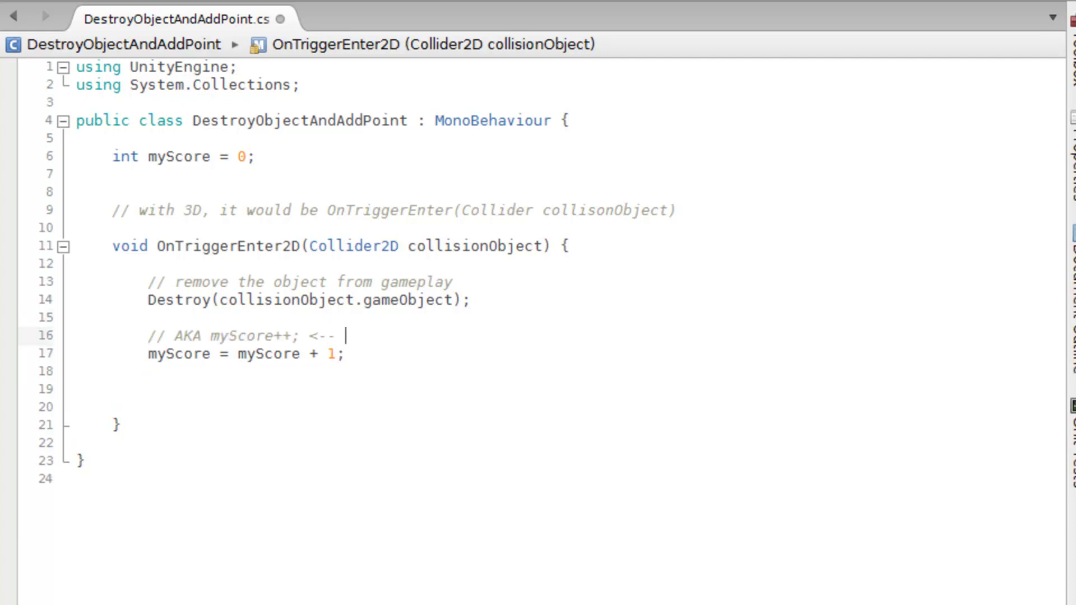
{"action": "key", "text": "BackSpace"}
{"action": "key", "text": "BackSpace"}
{"action": "key", "text": "BackSpace"}
Step: Add the comment "// add a point to the player's score" above the AKA comment, leaving one blank line before it
{"action": "key", "text": "Up"}
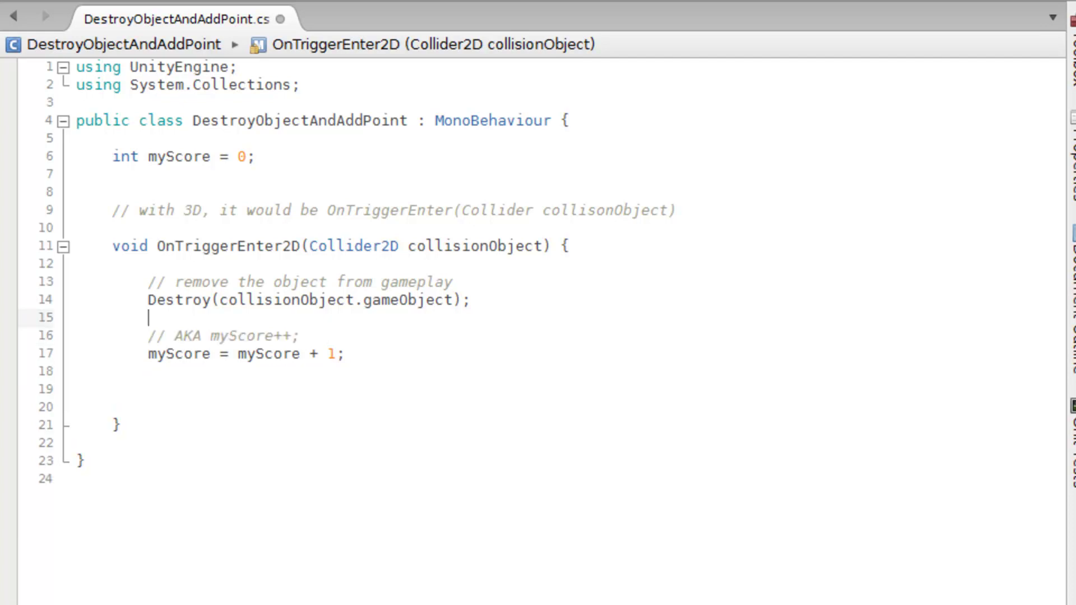
{"action": "key", "text": "Return"}
{"action": "key", "text": "Return"}
{"action": "type", "text": "// add a po"}
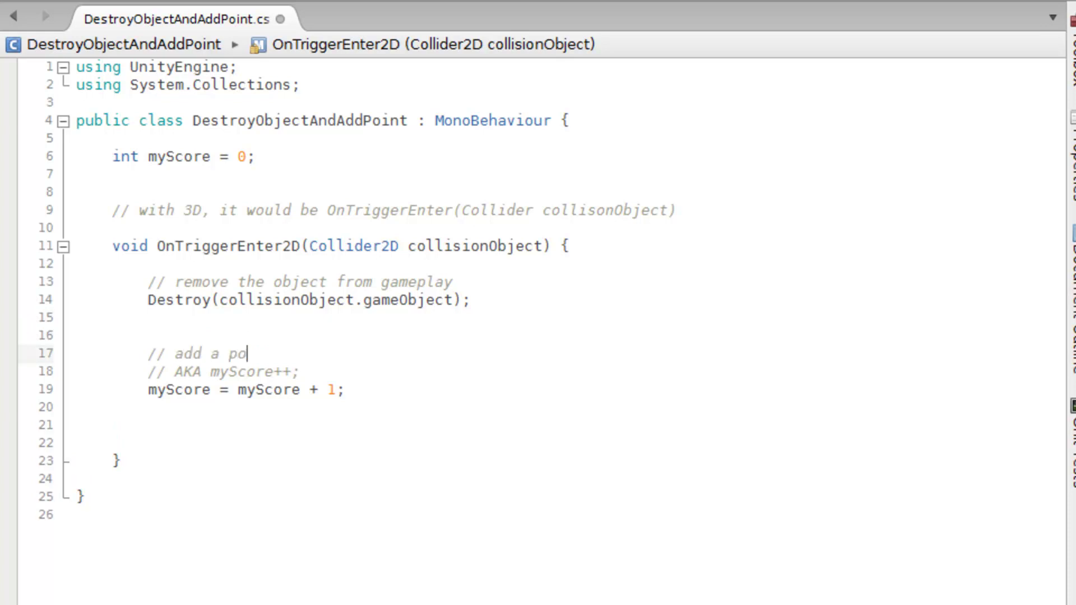
{"action": "type", "text": "int to the player's scor"}
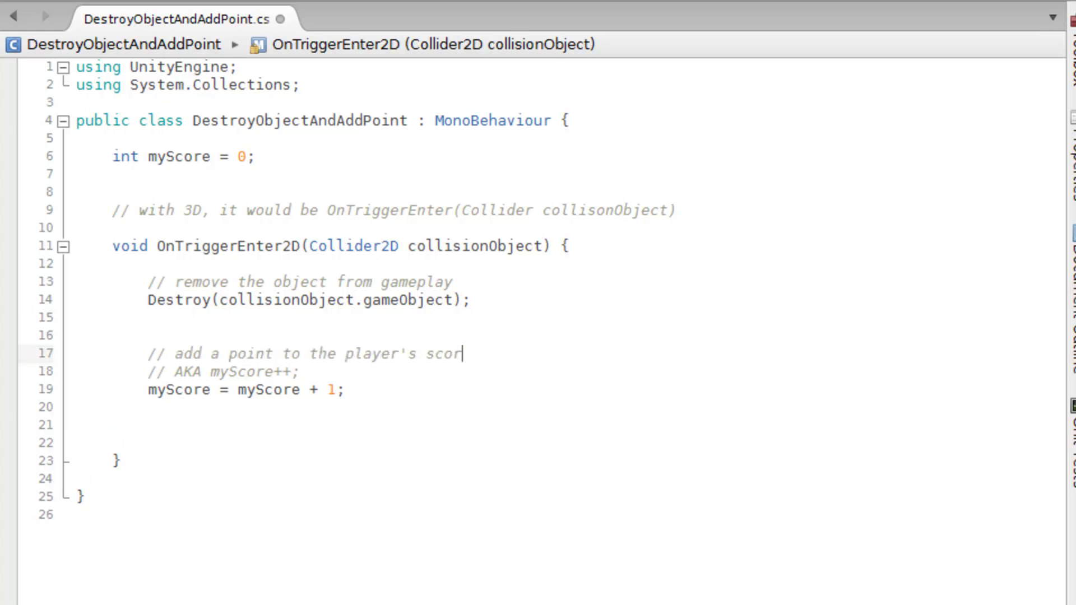
{"action": "type", "text": "e"}
{"action": "key", "text": "Up"}
{"action": "key", "text": "BackSpace"}
Step: Start a Debug.Log call below the score increment that joins the text "My score is " with myScore
{"action": "left_click", "coordinate": [147, 406]}
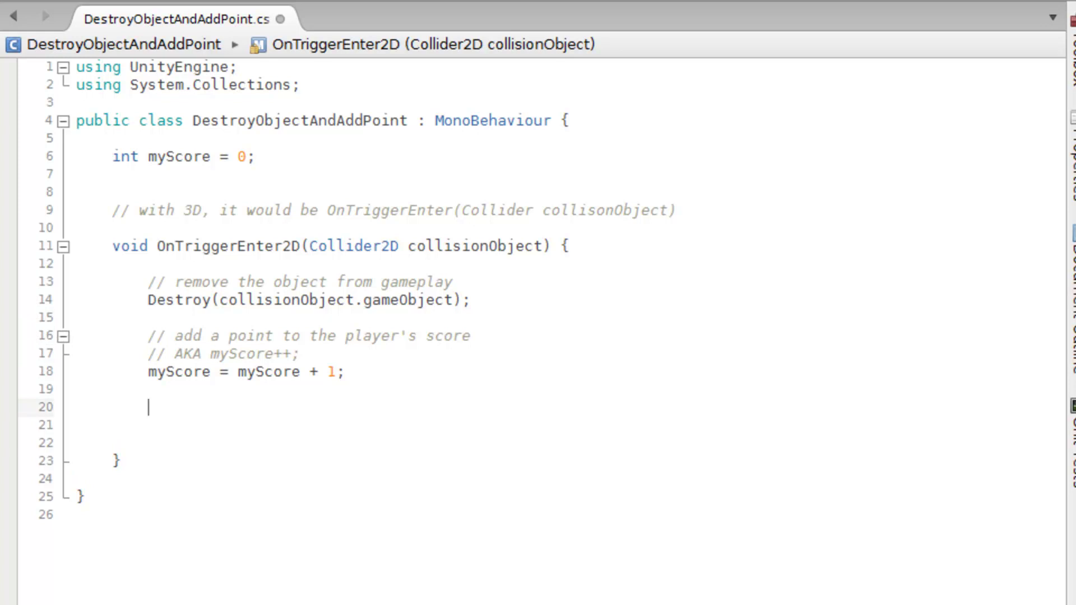
{"action": "type", "text": "Debug.L"}
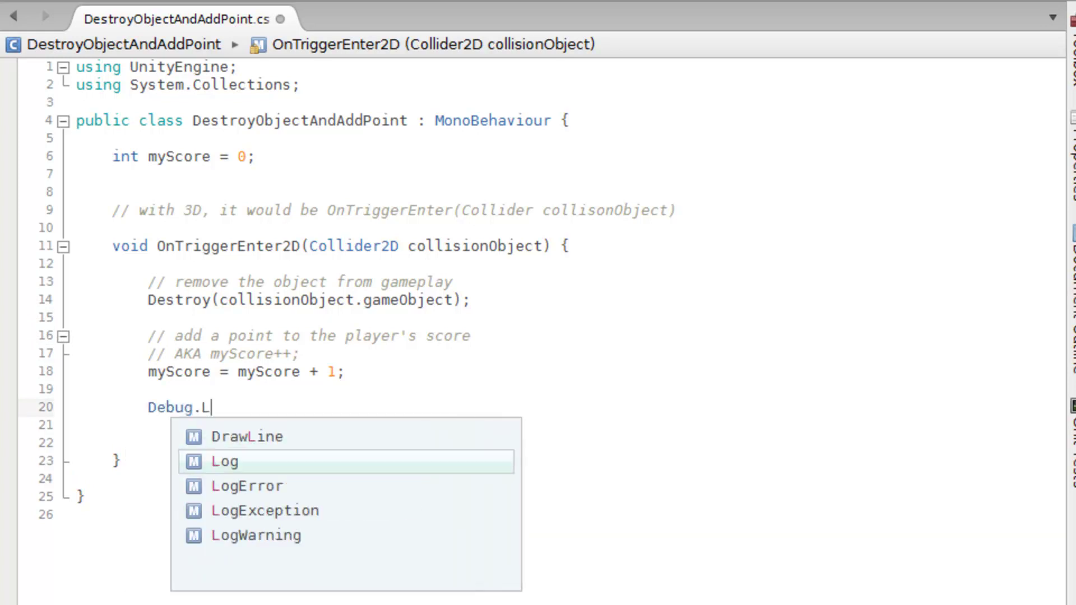
{"action": "type", "text": "og (\""}
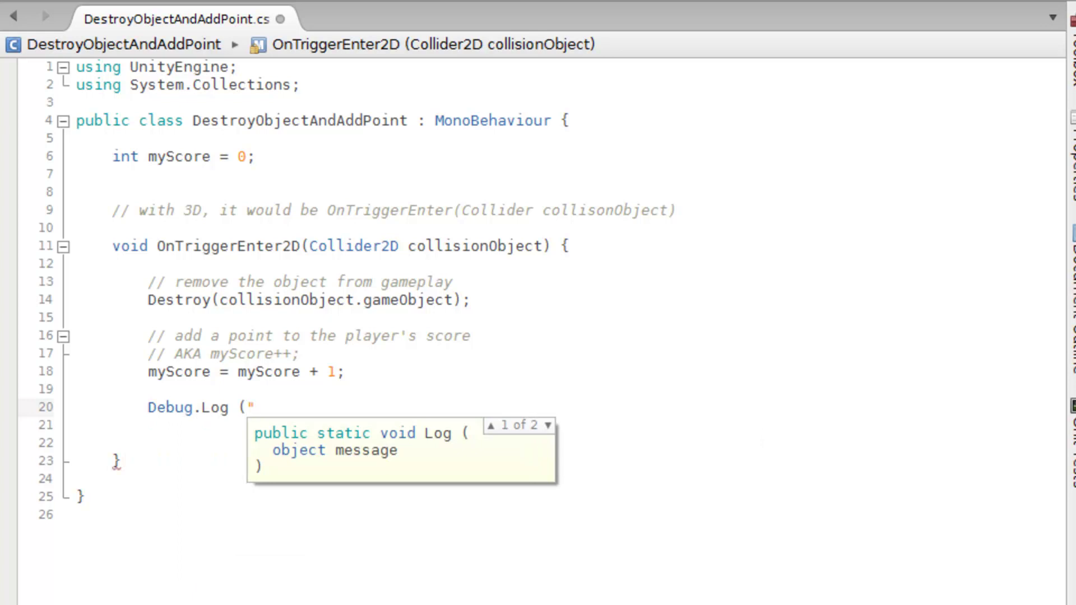
{"action": "type", "text": "My score is "}
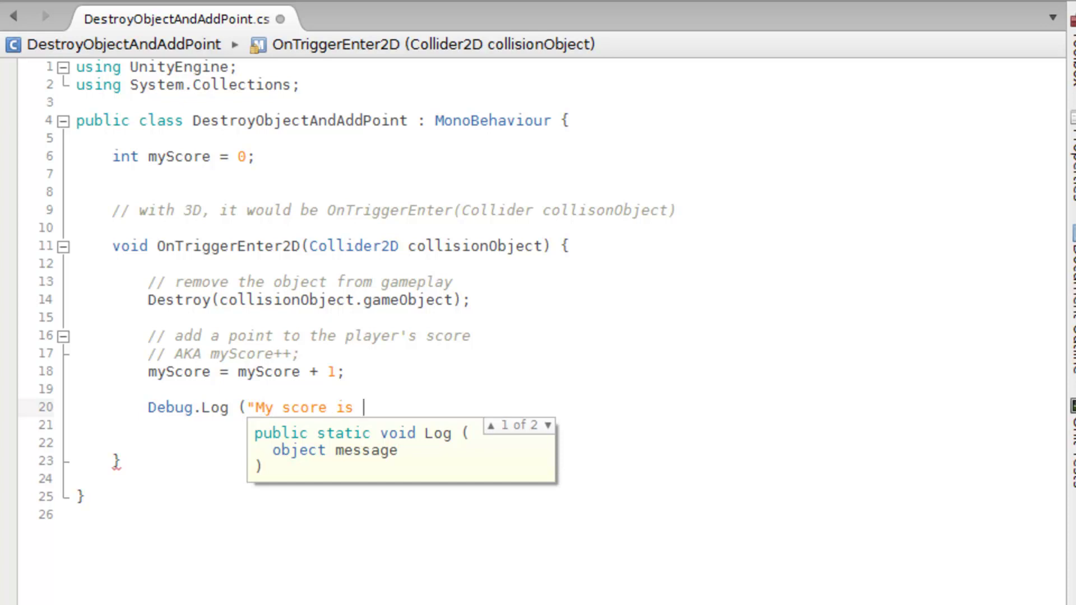
{"action": "type", "text": "\" + mysc"}
{"action": "key", "text": "BackSpace"}
{"action": "key", "text": "BackSpace"}
{"action": "type", "text": "Score"}
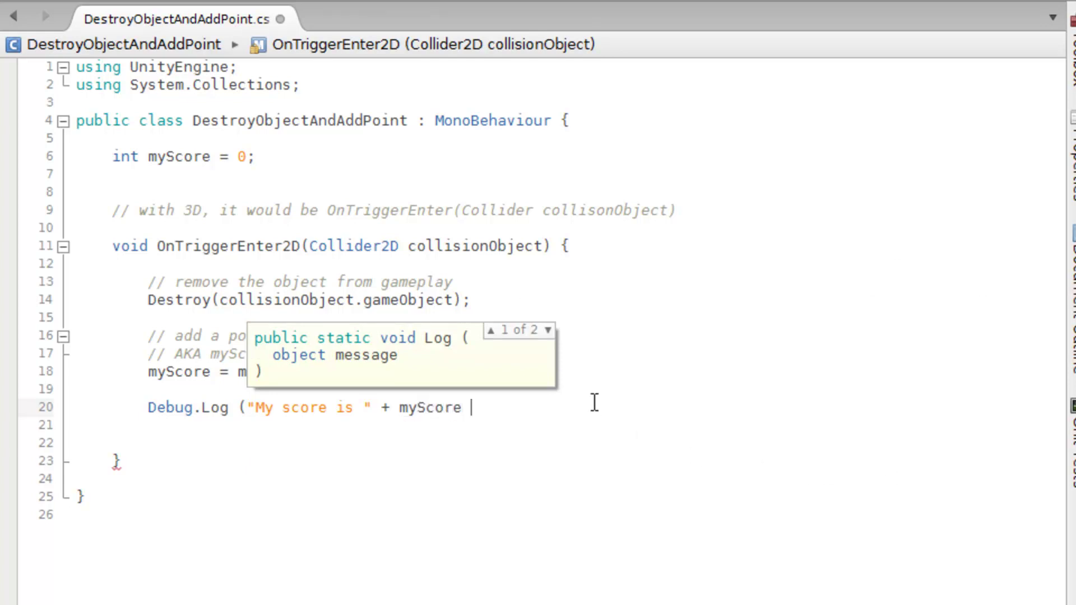
Step: Complete the Debug.Log statement by appending + " point(s)" after myScore and closing it with a parenthesis and semicolon
{"action": "key", "text": "Down"}
{"action": "key", "text": "Up"}
{"action": "key", "text": "Up"}
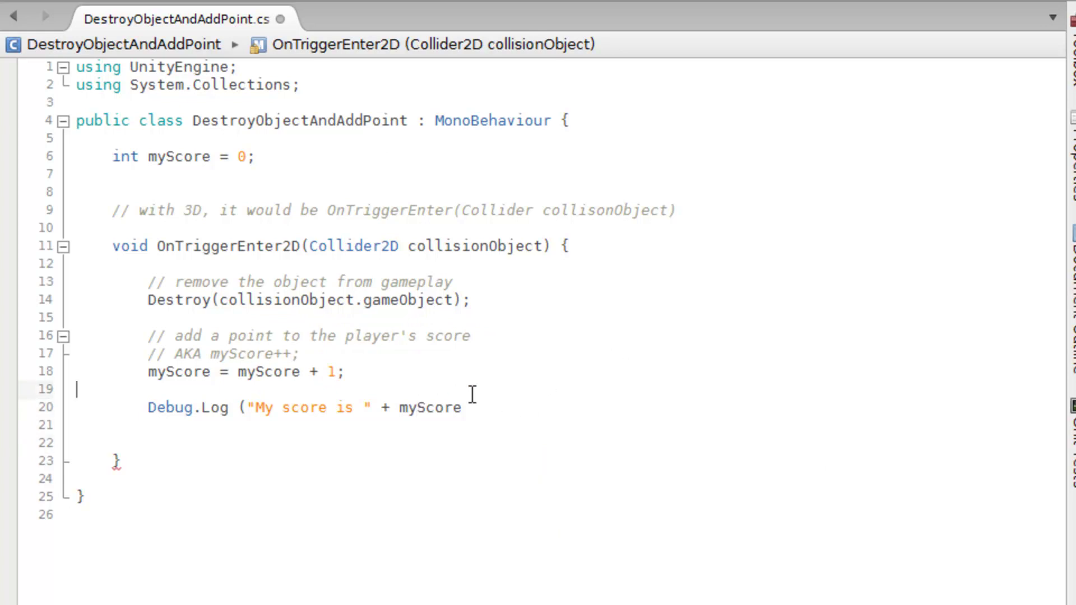
{"action": "left_click", "coordinate": [422, 412]}
{"action": "left_click", "coordinate": [516, 410]}
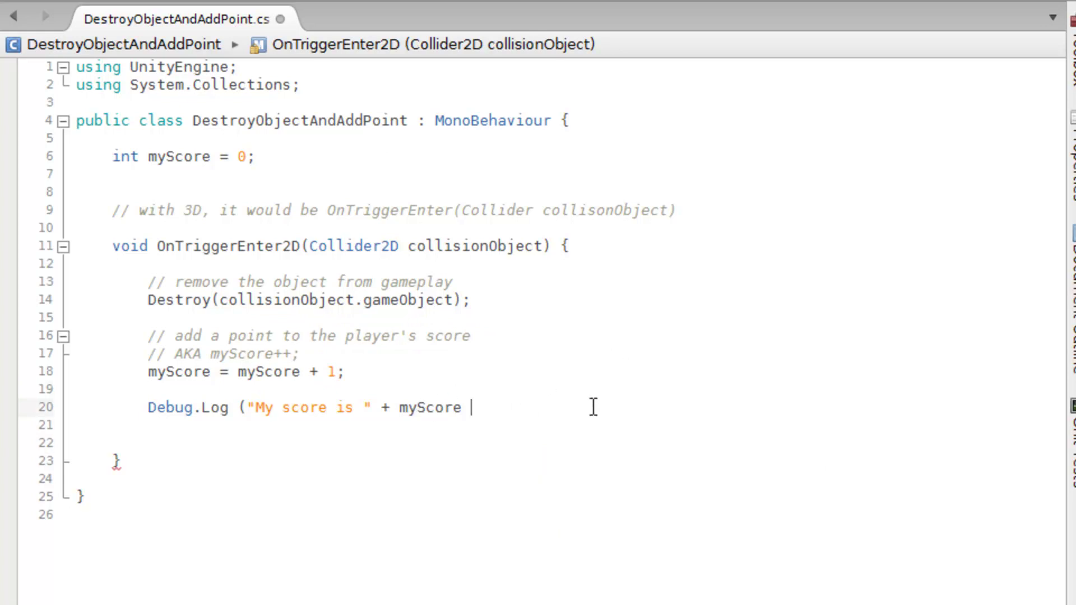
{"action": "type", "text": "+ \" point(s)"}
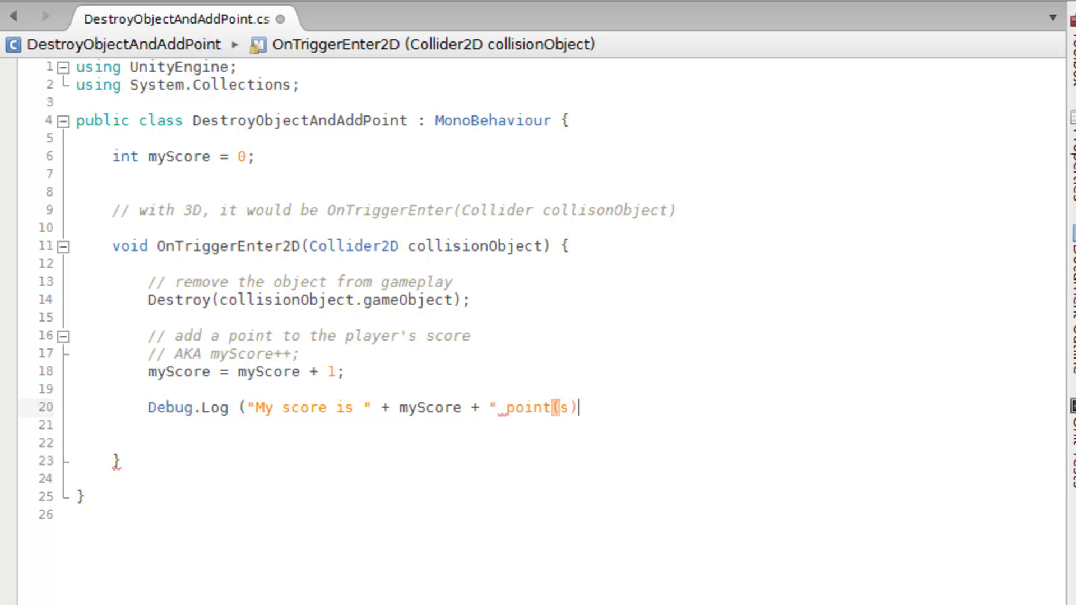
{"action": "type", "text": "\");"}
{"action": "key", "text": "Down"}
{"action": "key", "text": "Down"}
{"action": "key", "text": "Down"}
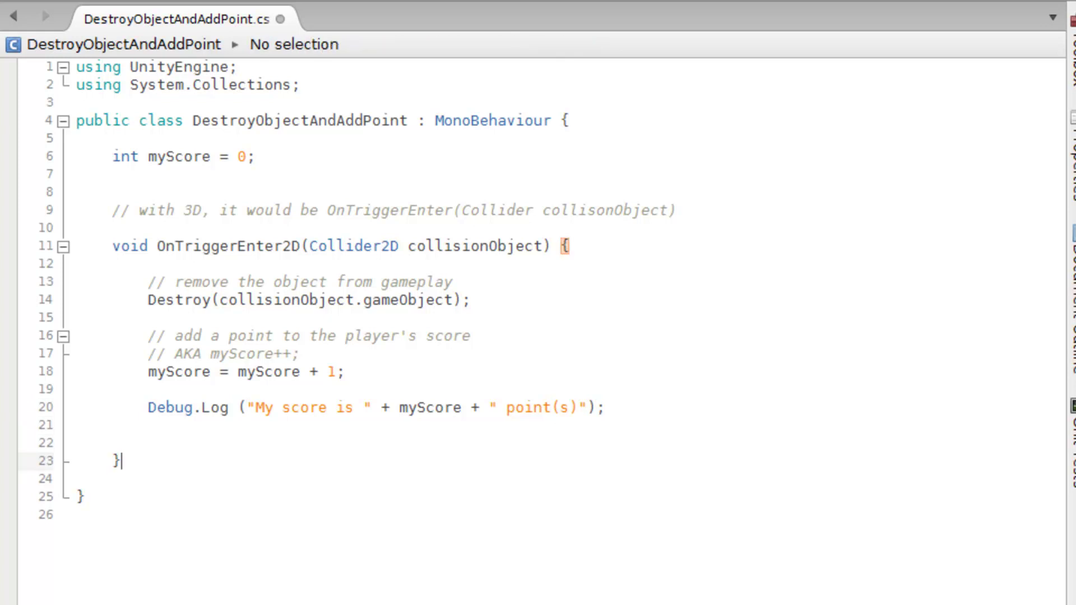
{"action": "left_click", "coordinate": [450, 513]}
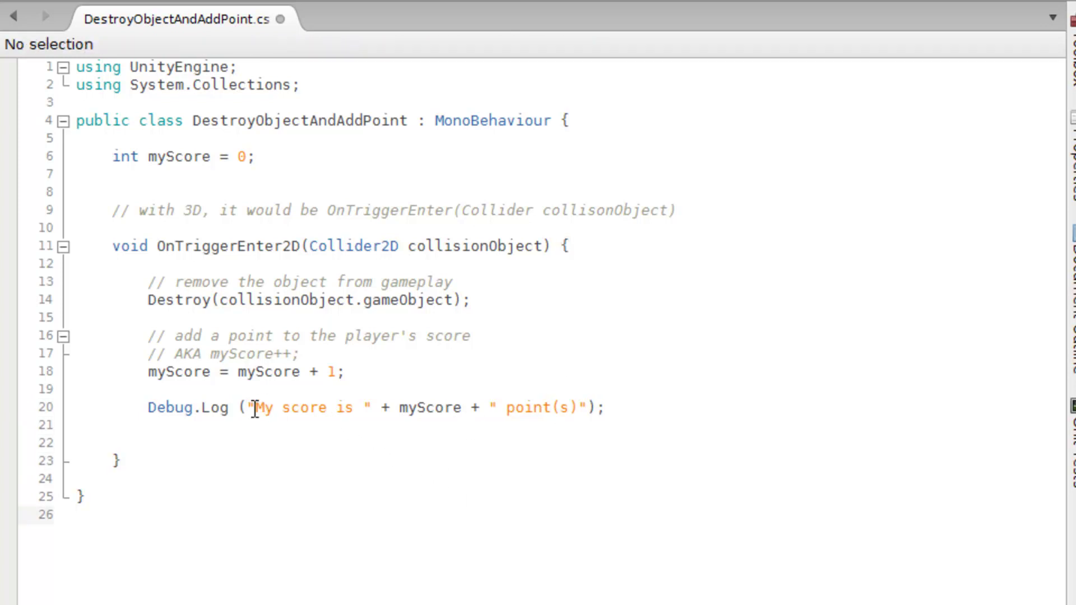
Step: Highlight the "My score is " and " point(s)" strings in the Debug.Log call to examine their spacing
{"action": "left_click_drag", "start_coordinate": [255, 409], "coordinate": [364, 409]}
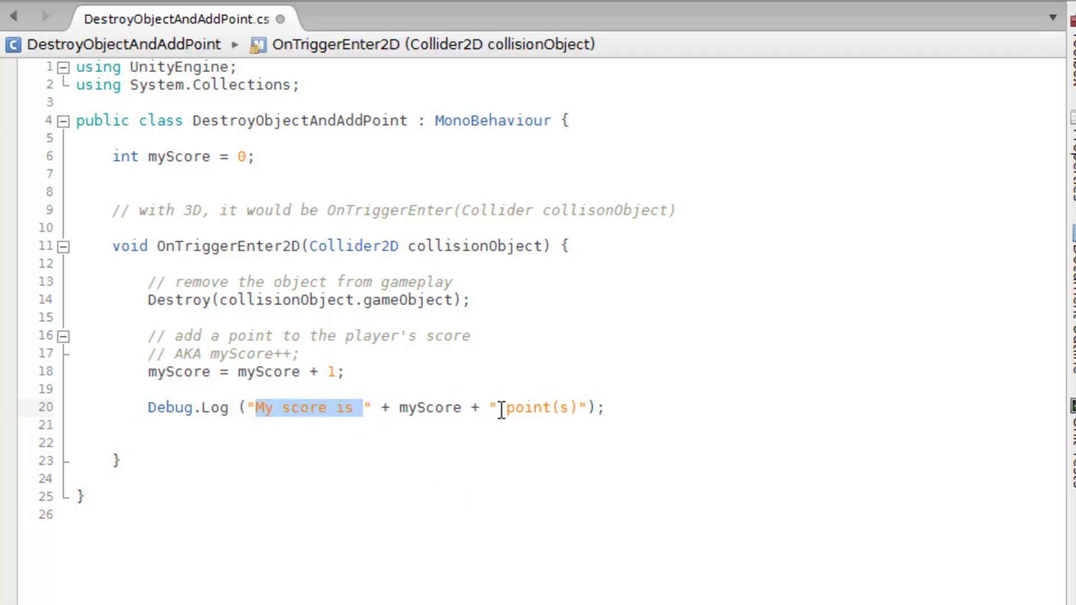
{"action": "left_click_drag", "start_coordinate": [501, 409], "coordinate": [583, 409]}
{"action": "left_click", "coordinate": [591, 496]}
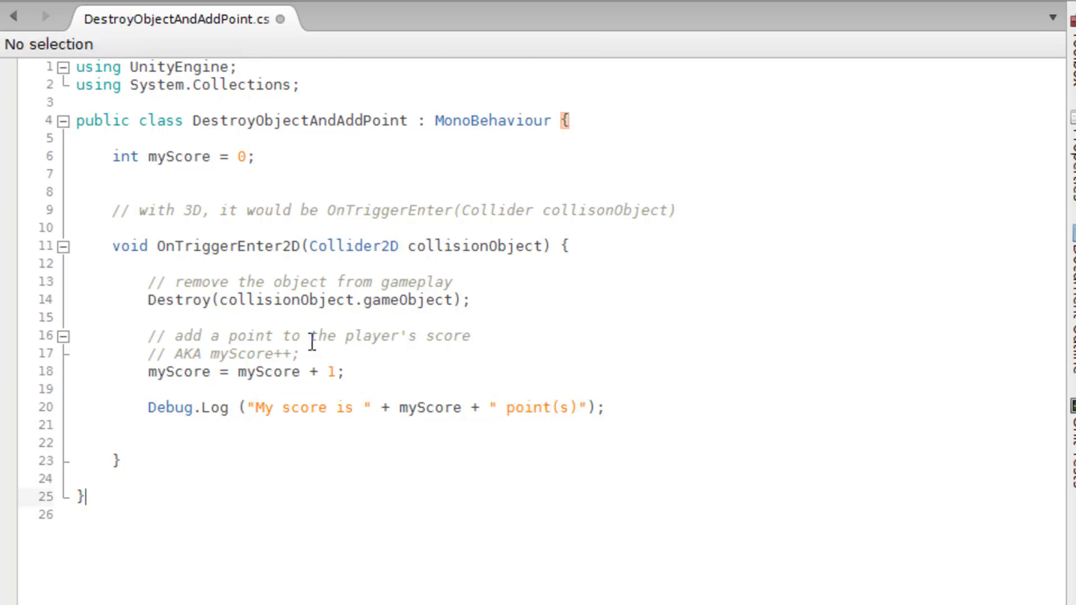
{"action": "left_click", "coordinate": [564, 460]}
{"action": "left_click", "coordinate": [559, 550]}
{"action": "left_click", "coordinate": [584, 466]}
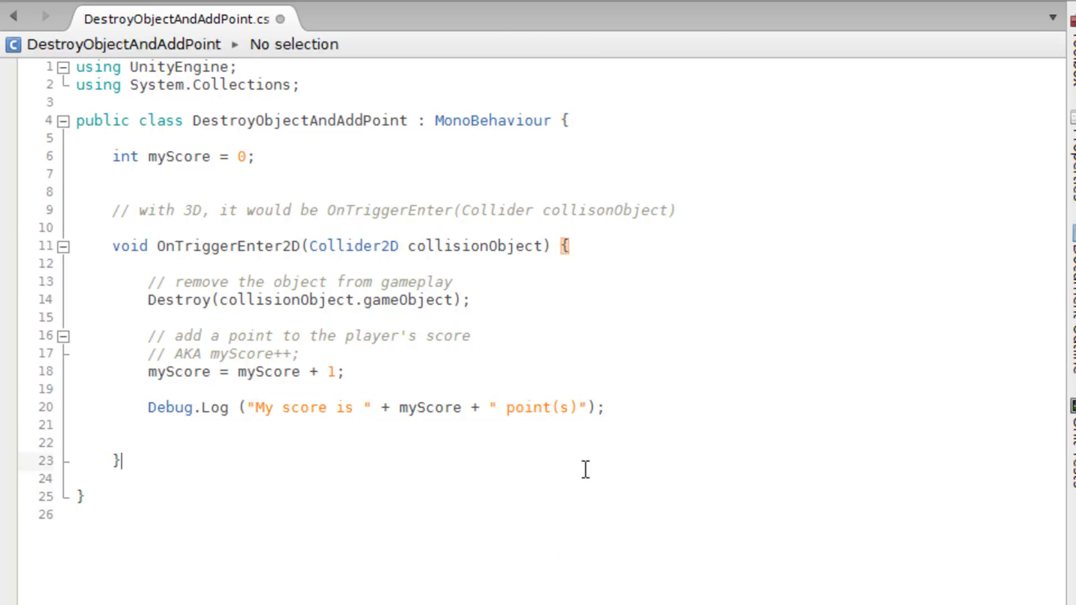
Step: Remove the closing quotation mark after "My score is " in the Debug.Log call
{"action": "left_click", "coordinate": [597, 412]}
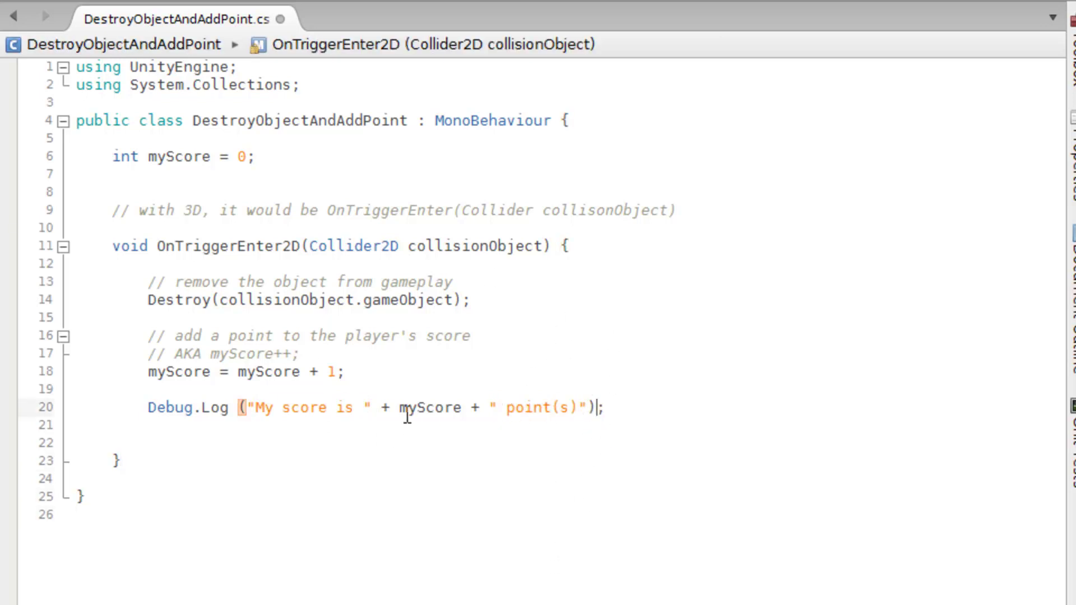
{"action": "left_click", "coordinate": [365, 408]}
{"action": "key", "text": "Delete"}
{"action": "key", "text": "Up"}
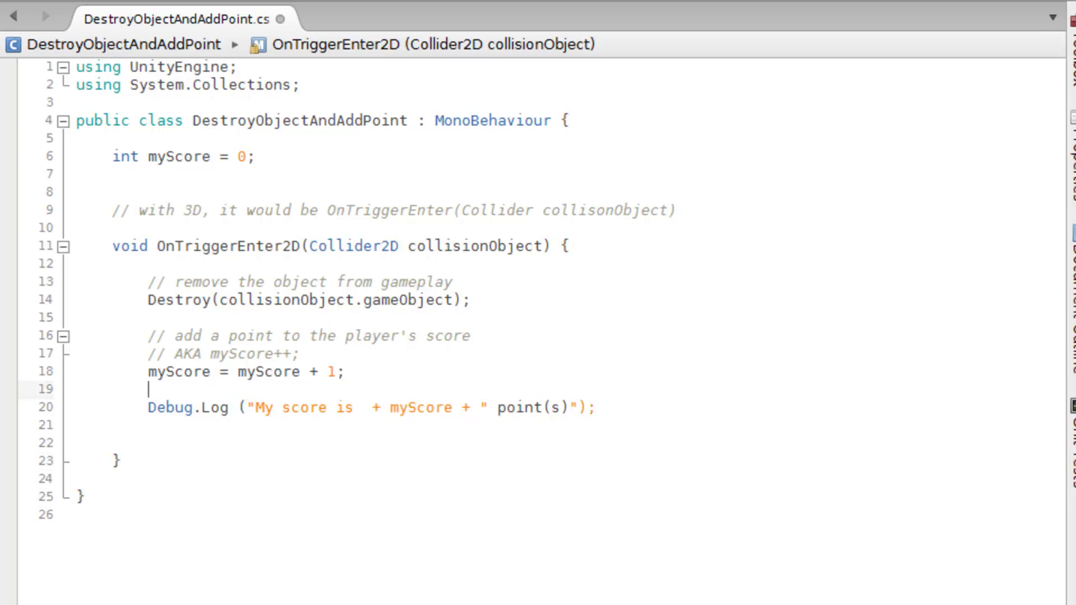
{"action": "key", "text": "Down"}
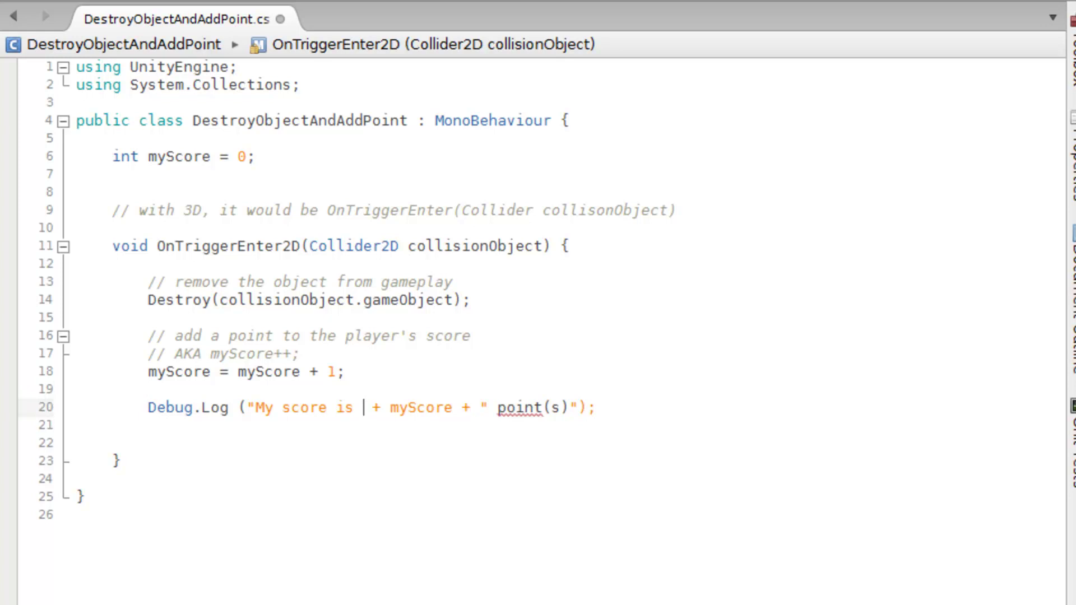
Step: Remove the surplus blank line between the Debug.Log statement and the method's closing brace
{"action": "left_click", "coordinate": [572, 410]}
{"action": "left_click", "coordinate": [597, 437]}
{"action": "key", "text": "Tab"}
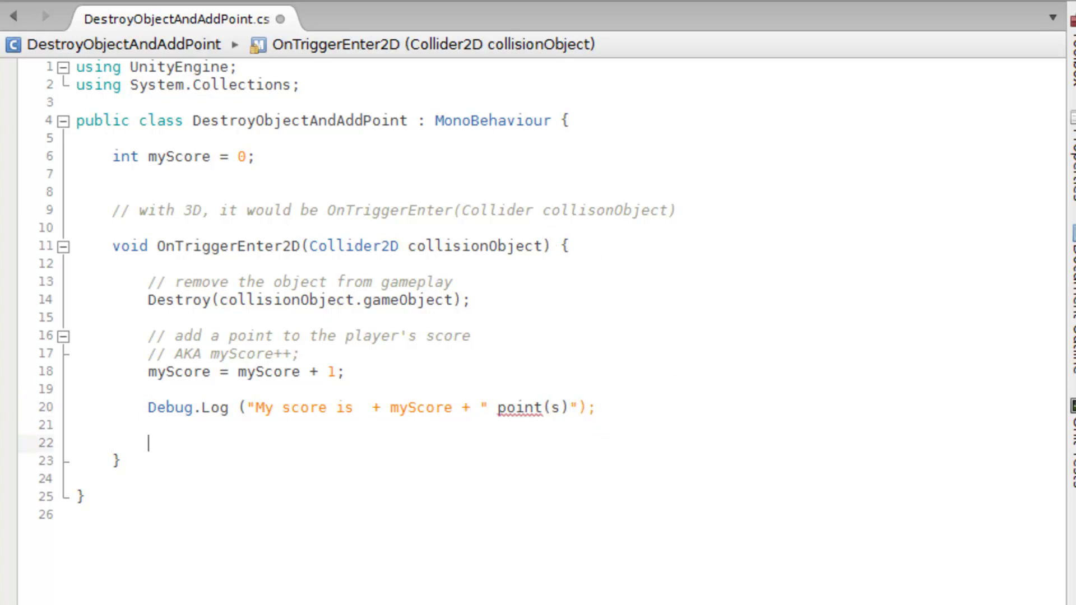
{"action": "type", "text": "Debug"}
{"action": "key", "text": "shift+Home"}
{"action": "key", "text": "BackSpace"}
{"action": "key", "text": "BackSpace"}
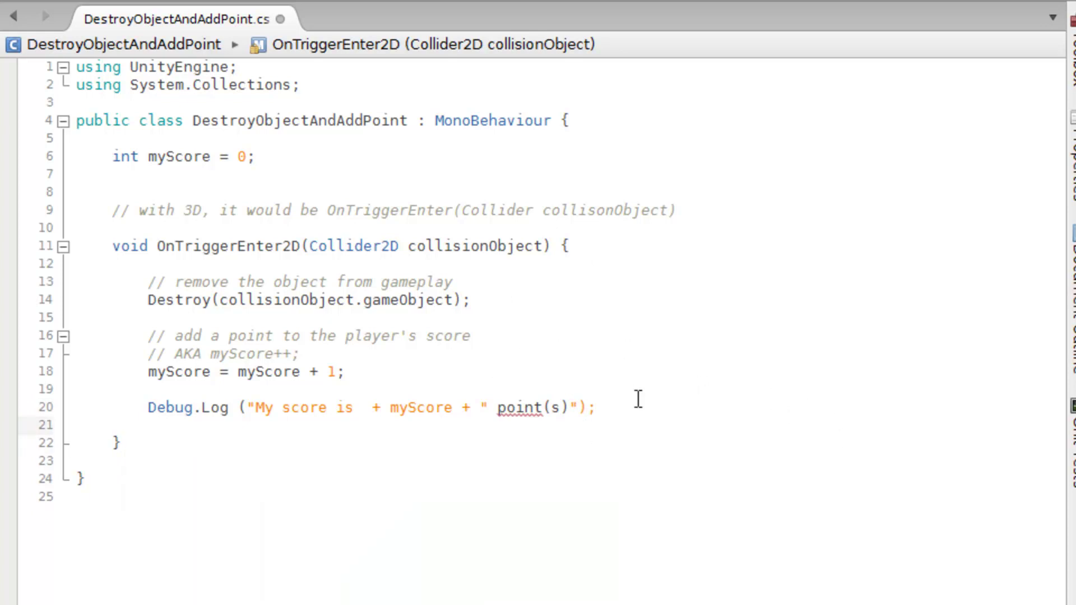
Step: Restore the closing quotation mark after "My score is " in the Debug.Log call and save the script
{"action": "left_click", "coordinate": [370, 408]}
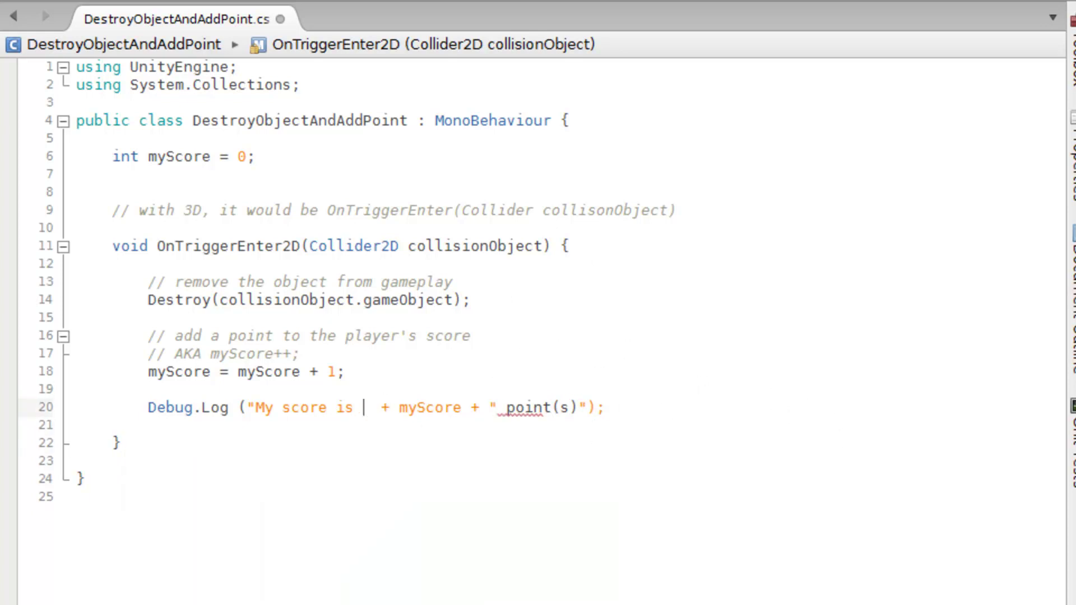
{"action": "type", "text": "\""}
{"action": "key", "text": "End"}
{"action": "key", "text": "Down"}
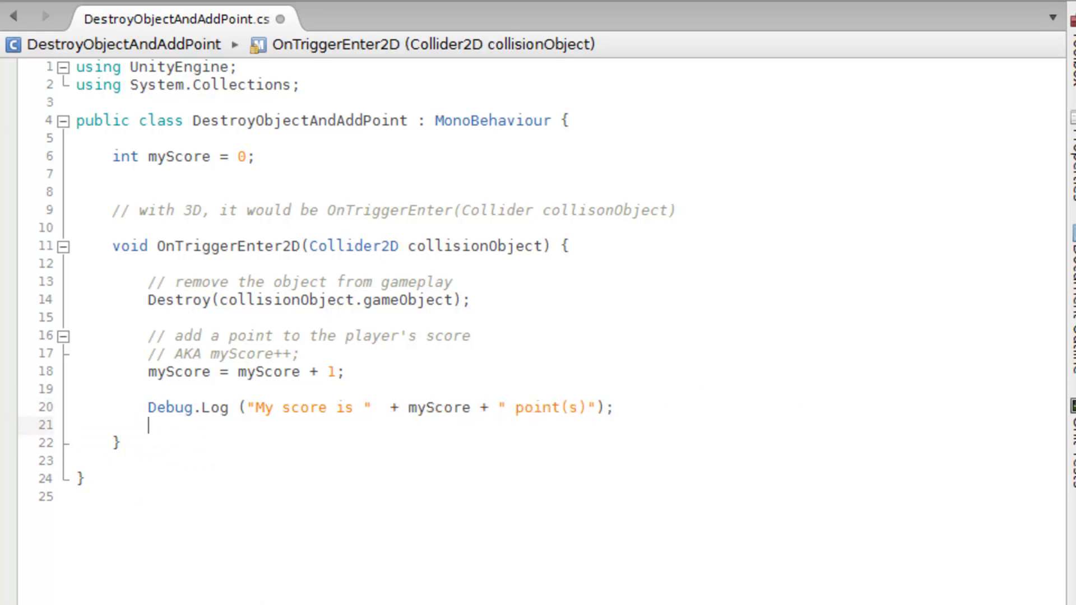
{"action": "key", "text": "Down"}
{"action": "key", "text": "Up"}
{"action": "key", "text": "ctrl+s"}
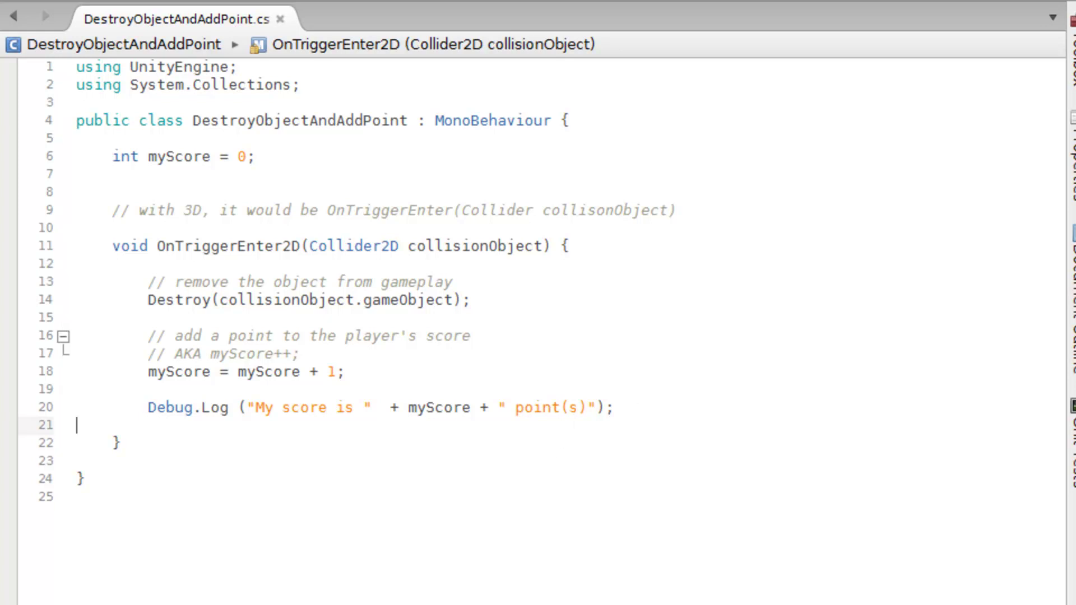
Step: Delete the extra blank line below the myScore declaration and save the script
{"action": "left_click", "coordinate": [451, 176]}
{"action": "key", "text": "BackSpace"}
{"action": "key", "text": "BackSpace"}
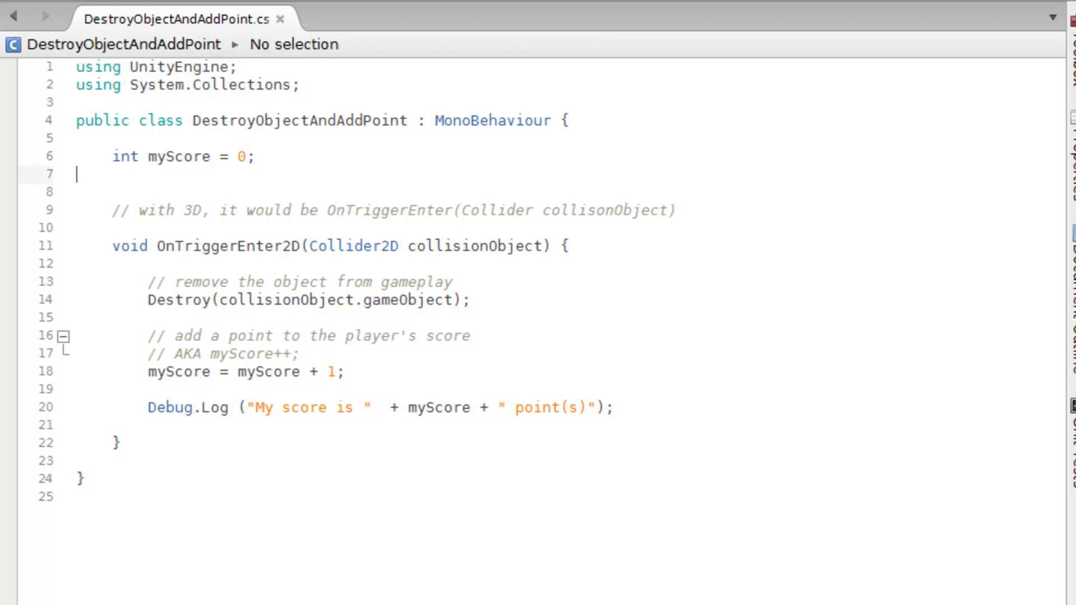
{"action": "key", "text": "ctrl+s"}
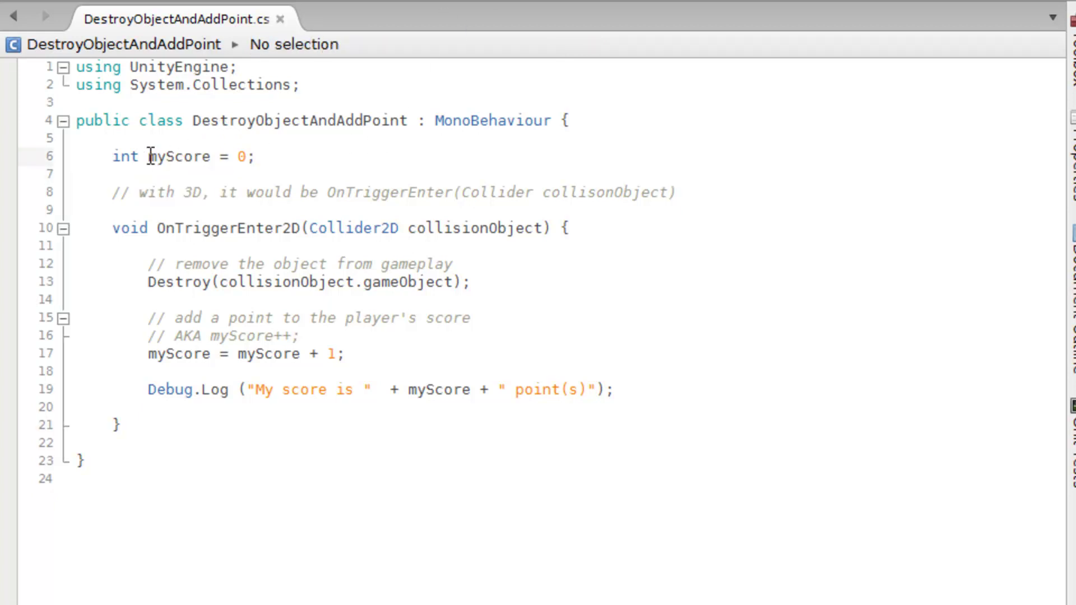
Step: Review the script from the myScore declaration through the collisionObject parameter and Destroy call to the score increment and Debug.Log statement
{"action": "left_click", "coordinate": [238, 155]}
{"action": "left_click", "coordinate": [319, 156]}
{"action": "left_click_drag", "start_coordinate": [407, 227], "coordinate": [545, 231]}
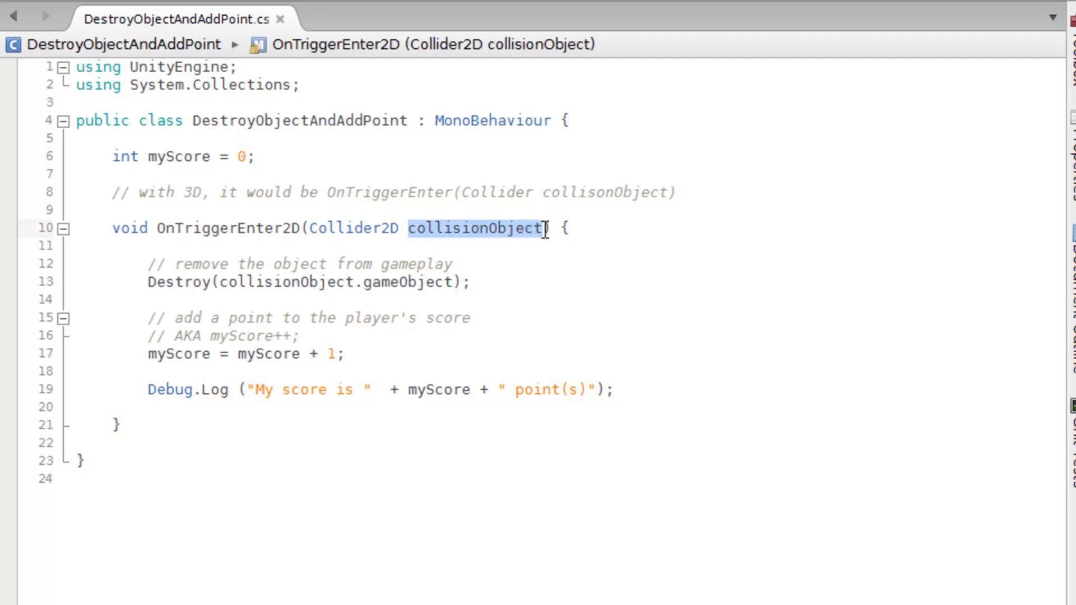
{"action": "double_click", "coordinate": [259, 282]}
{"action": "double_click", "coordinate": [204, 282]}
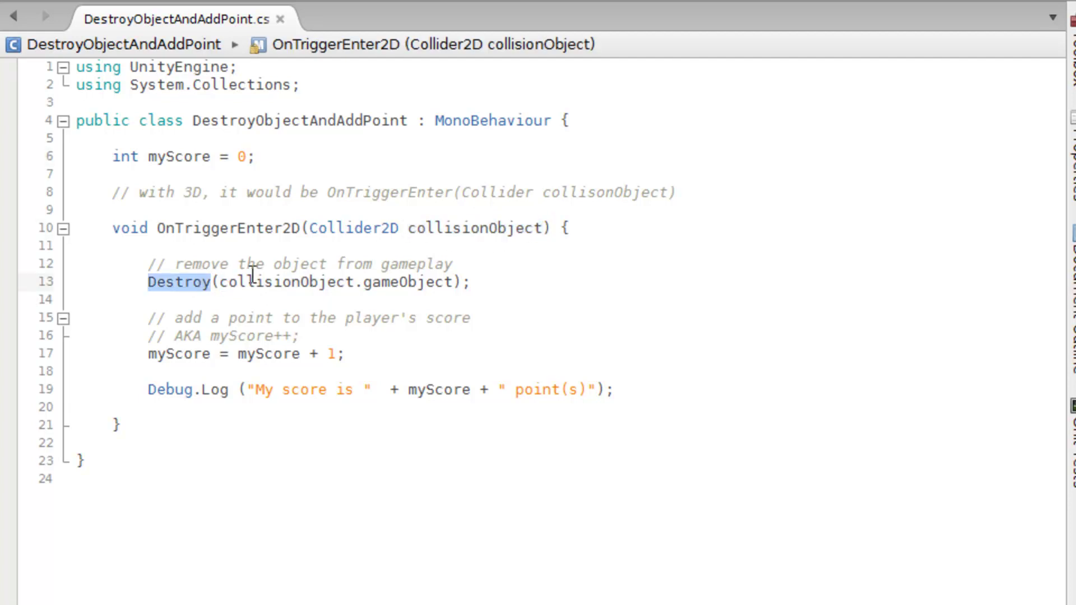
{"action": "double_click", "coordinate": [329, 282]}
{"action": "left_click_drag", "start_coordinate": [329, 282], "coordinate": [381, 282]}
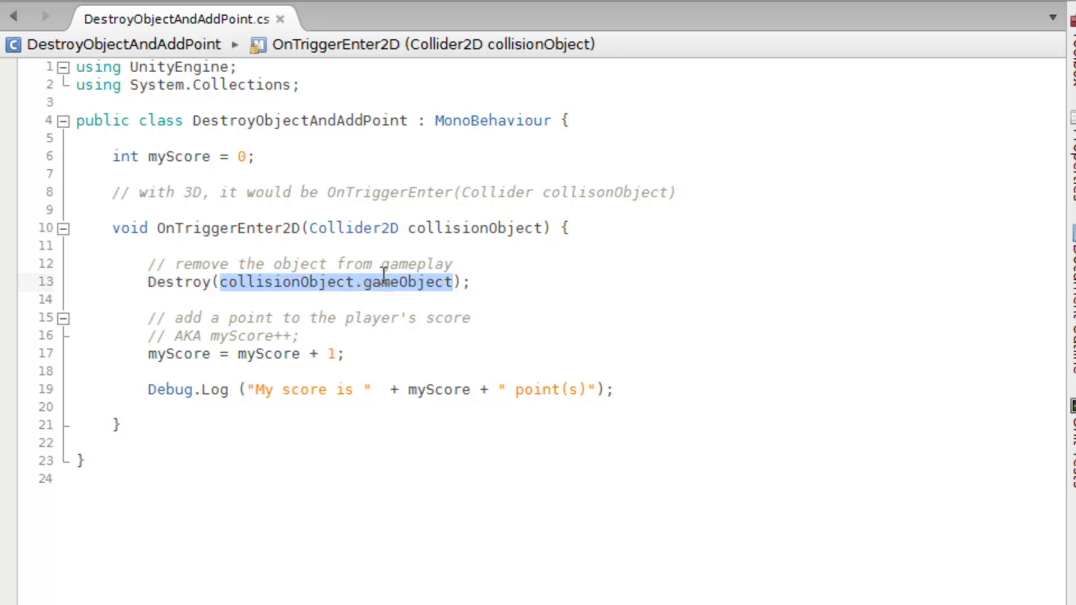
{"action": "left_click", "coordinate": [522, 284]}
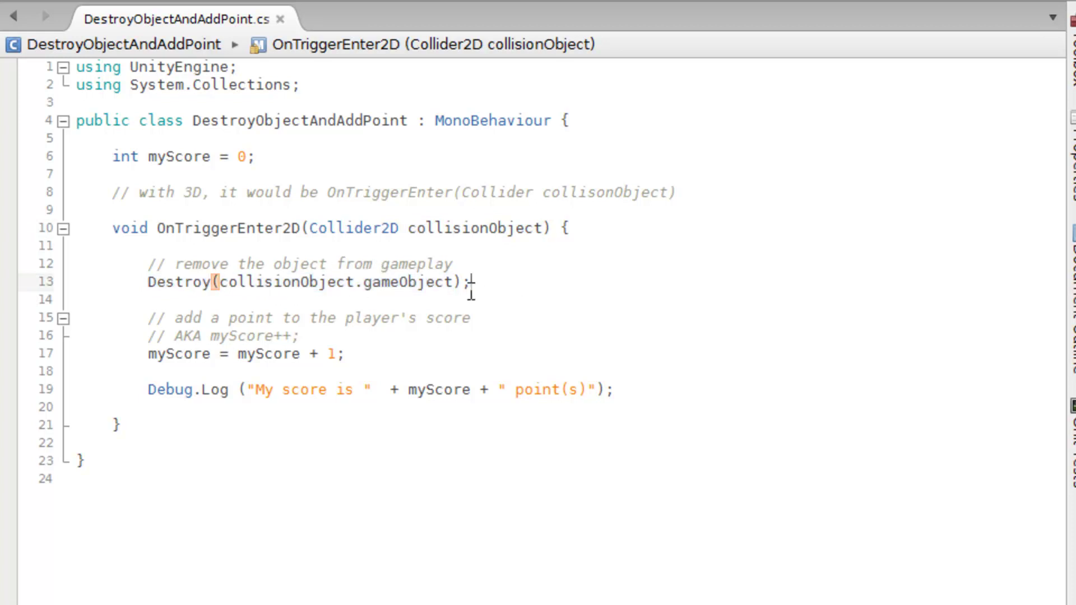
{"action": "left_click", "coordinate": [520, 305]}
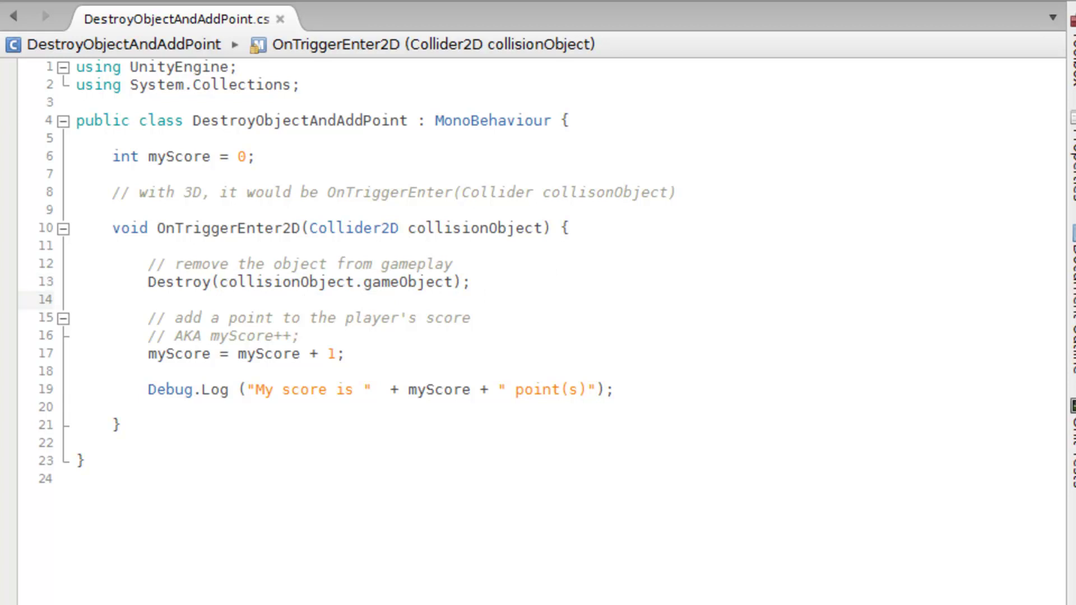
{"action": "left_click", "coordinate": [400, 355]}
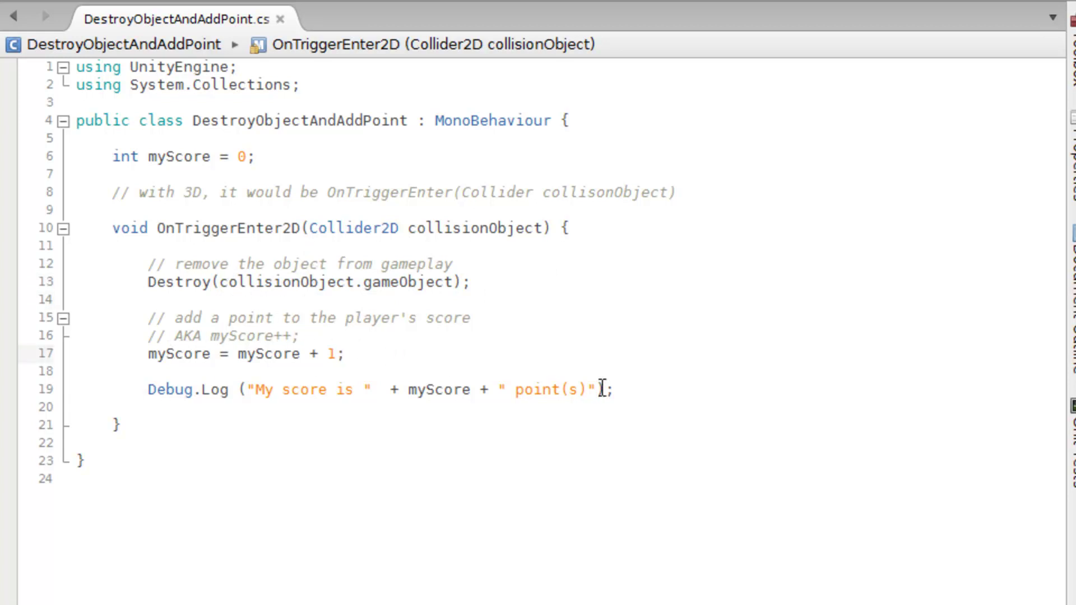
{"action": "left_click", "coordinate": [457, 442]}
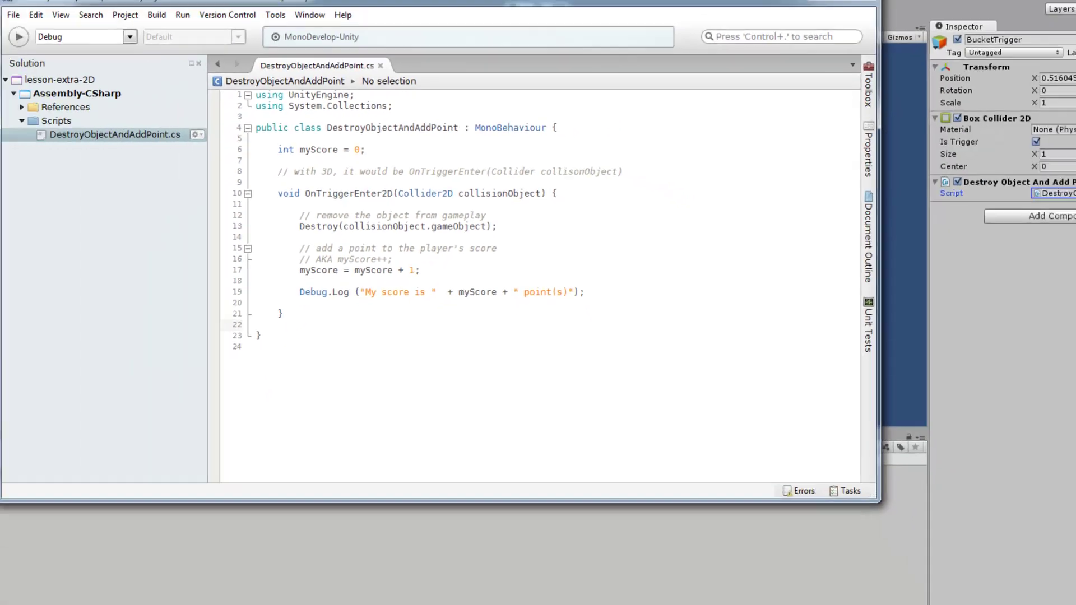
Step: Switch to Unity and dock the Console beside the Project view, widening it to take up most of the shared area
{"action": "left_click", "coordinate": [1008, 345]}
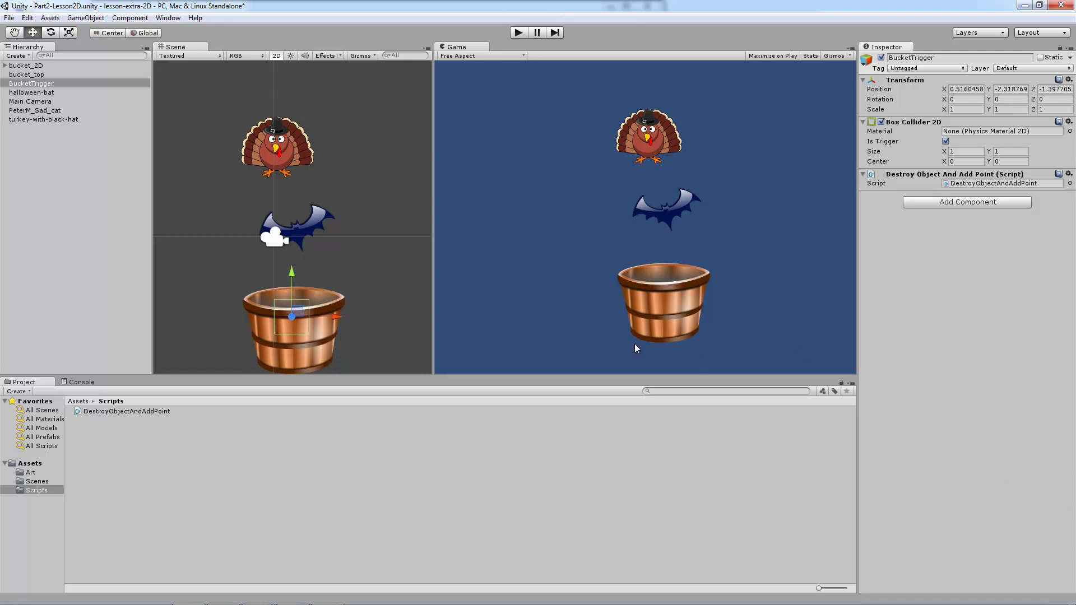
{"action": "left_click", "coordinate": [66, 381]}
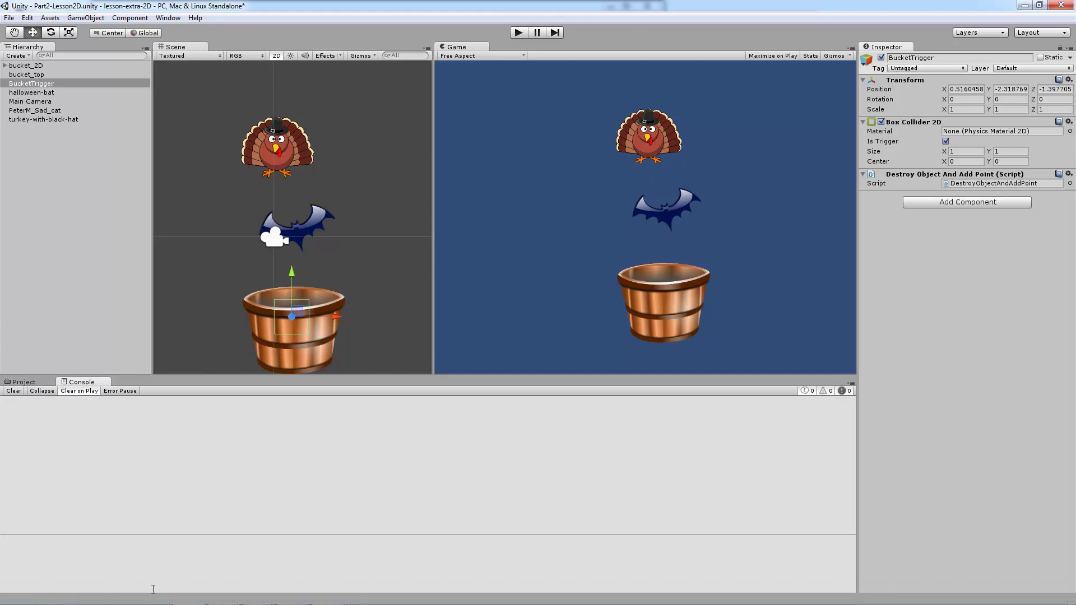
{"action": "left_click", "coordinate": [29, 382]}
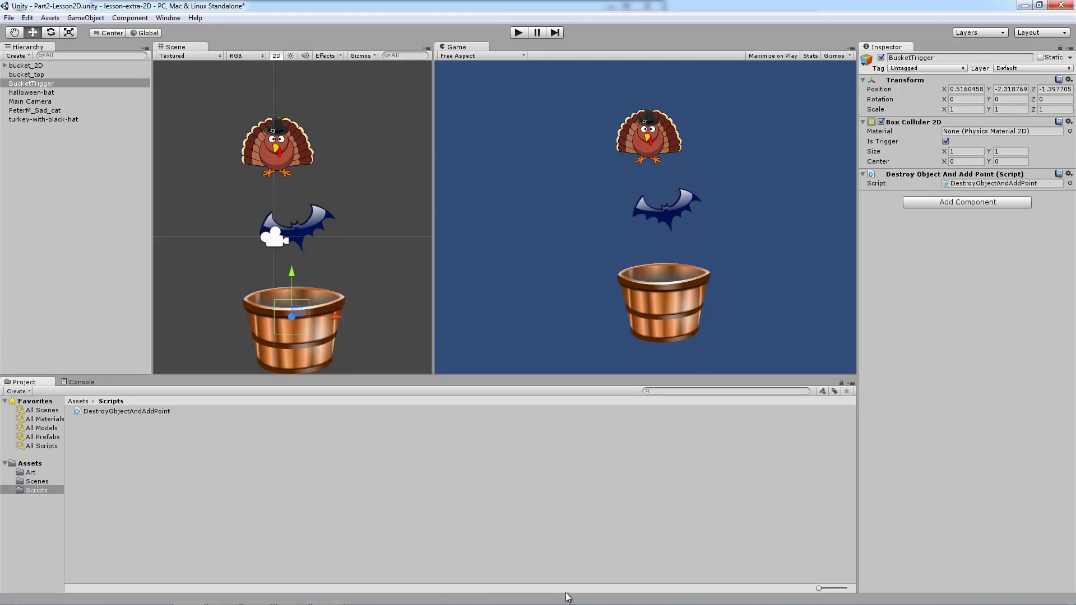
{"action": "left_click", "coordinate": [86, 382]}
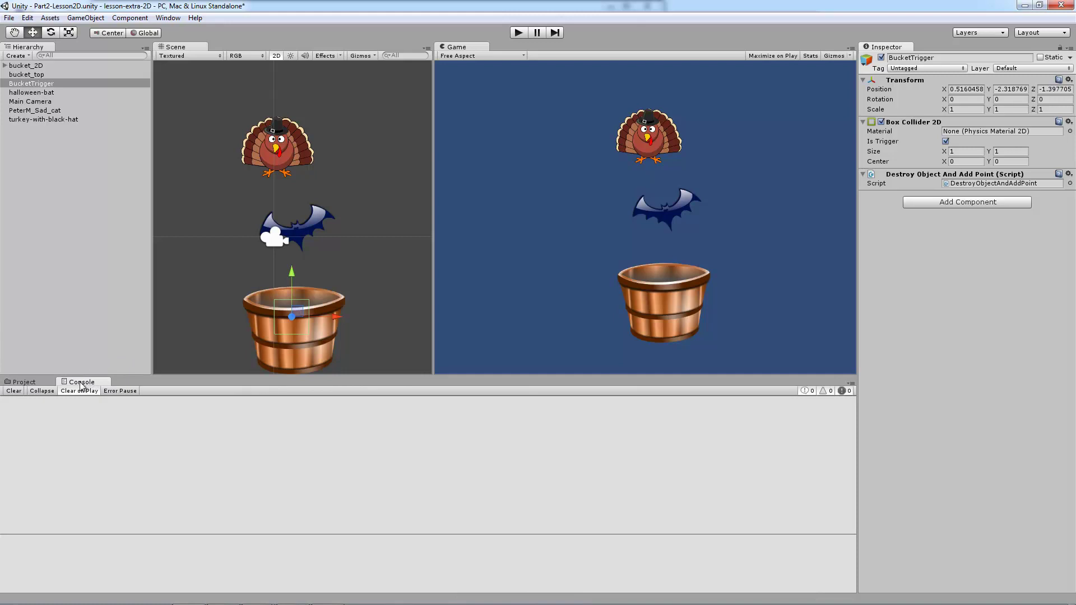
{"action": "left_click", "coordinate": [28, 382]}
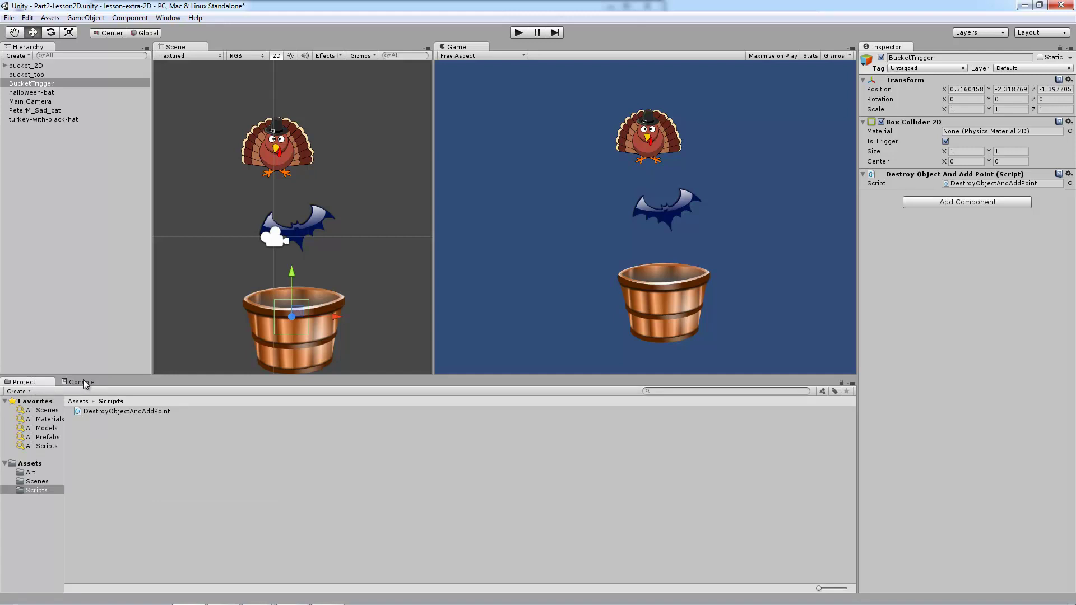
{"action": "left_click_drag", "start_coordinate": [83, 382], "coordinate": [806, 481]}
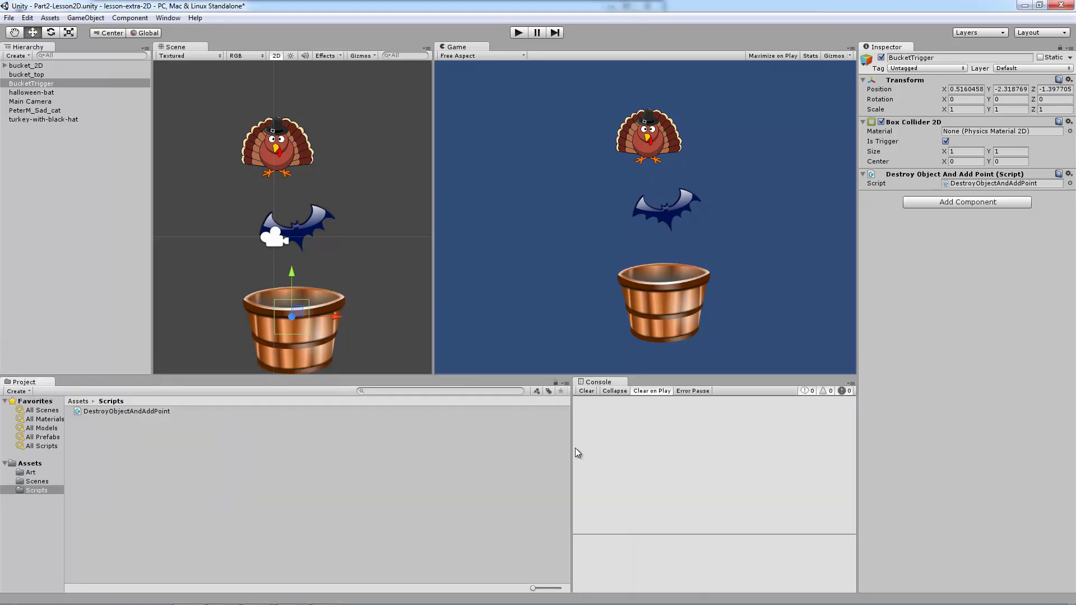
{"action": "left_click_drag", "start_coordinate": [574, 448], "coordinate": [229, 440]}
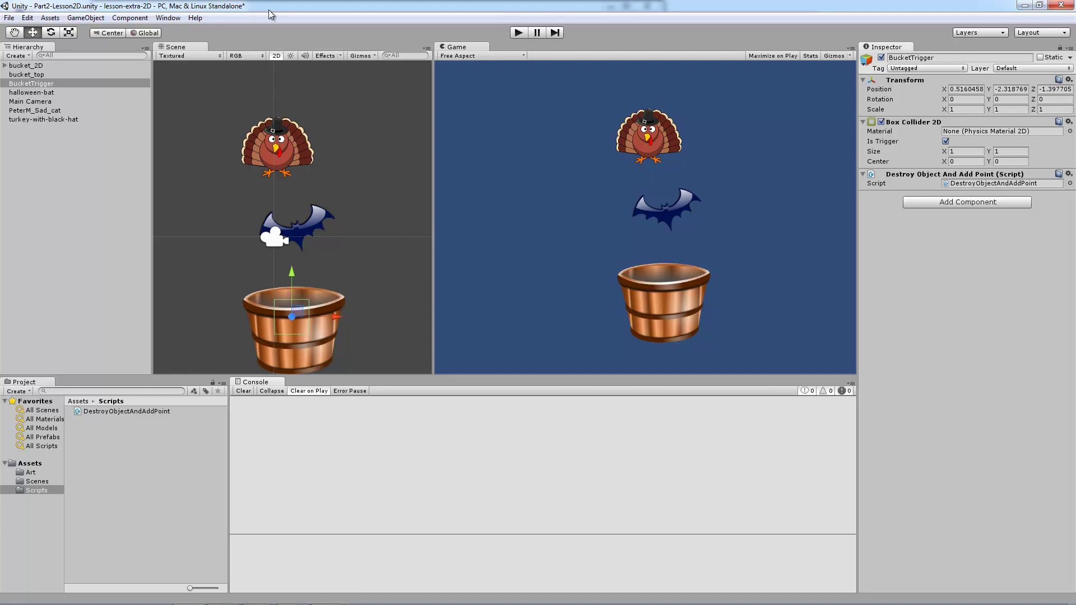
Step: Save the scene, run the game to test the bucket's object removal and score logging, and stop it
{"action": "key", "text": "ctrl+s"}
{"action": "left_click", "coordinate": [518, 33]}
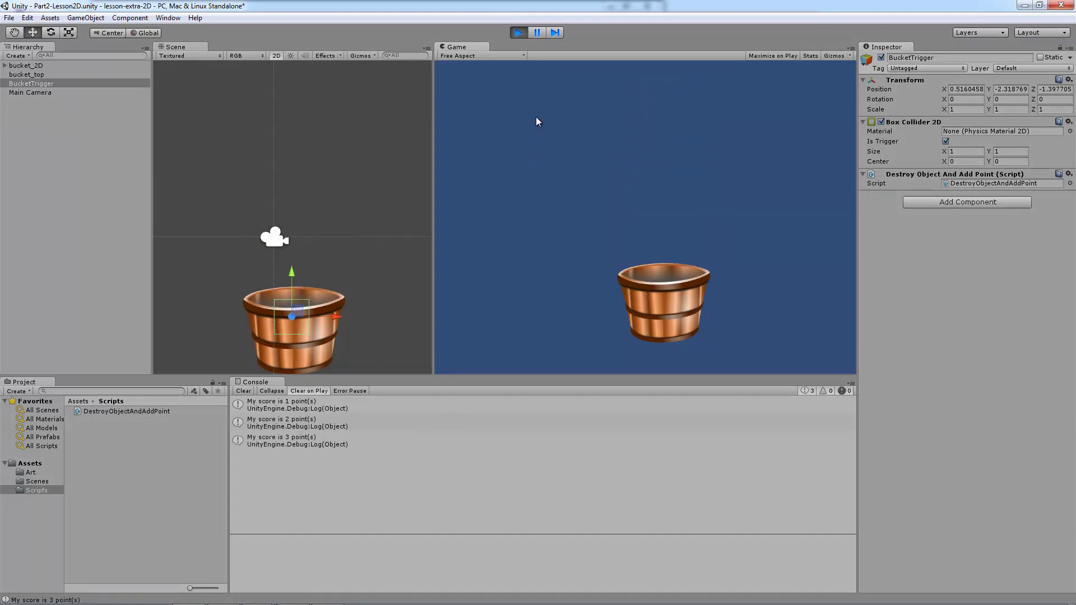
{"action": "left_click", "coordinate": [518, 33]}
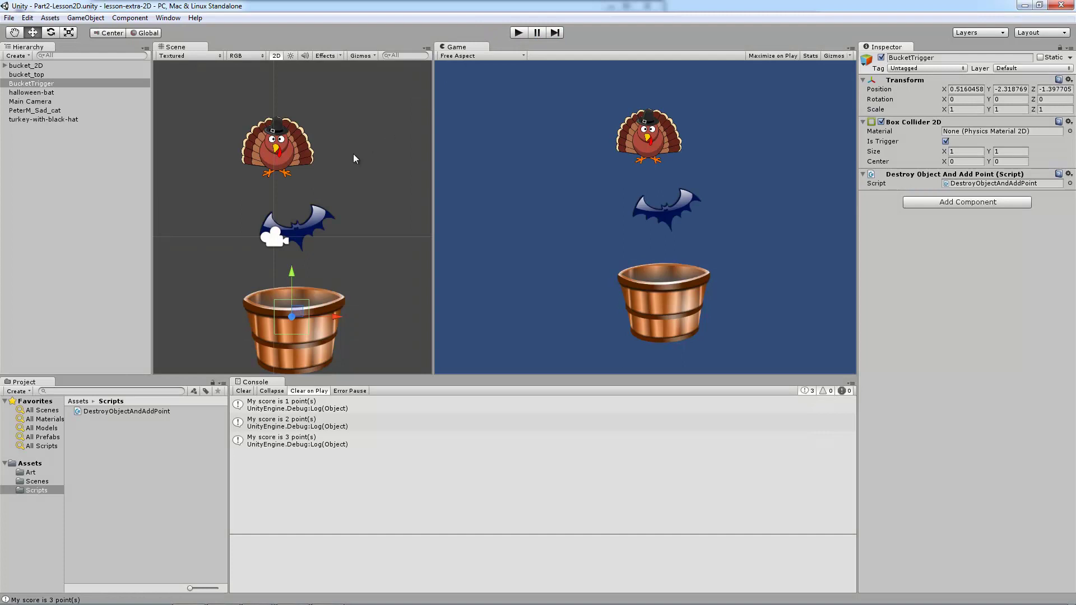
Step: Create an empty game object and move it well above the cat, to about X -0.12, Y 19.4
{"action": "scroll", "coordinate": [353, 153], "scroll_direction": "down", "scroll_amount": 8}
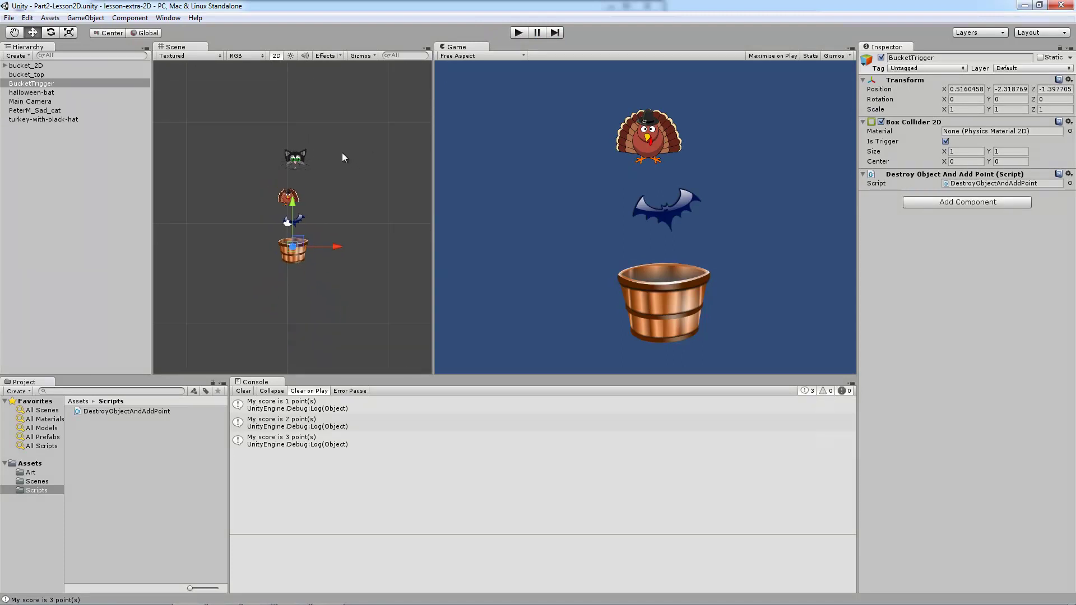
{"action": "scroll", "coordinate": [338, 153], "scroll_direction": "up", "scroll_amount": 3}
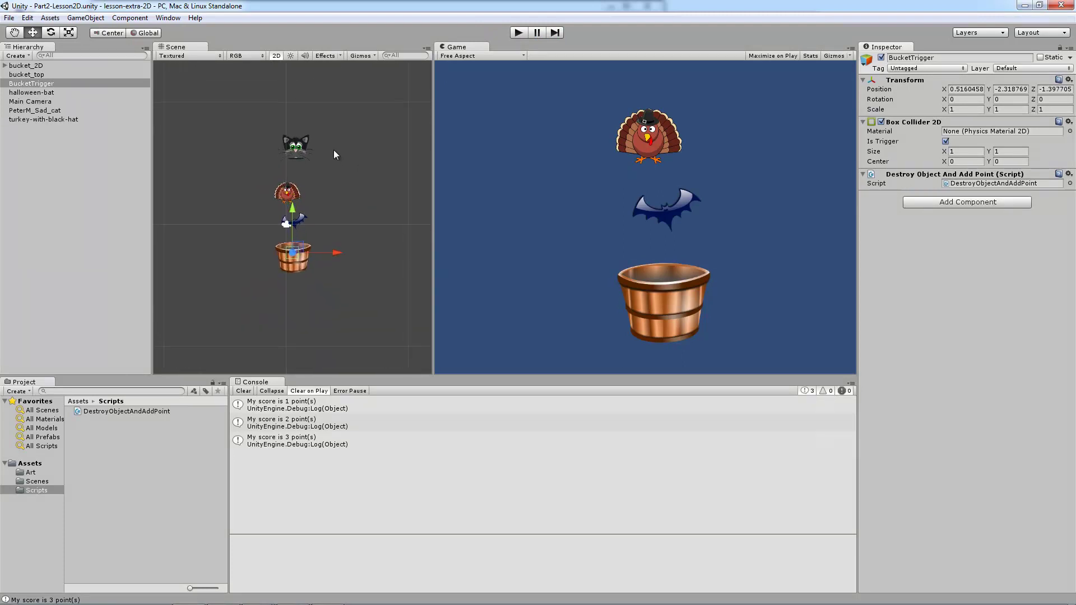
{"action": "middle_click_drag", "start_coordinate": [320, 116], "coordinate": [317, 216]}
{"action": "scroll", "coordinate": [317, 216], "scroll_direction": "down", "scroll_amount": 3}
{"action": "middle_click_drag", "start_coordinate": [330, 155], "coordinate": [331, 179]}
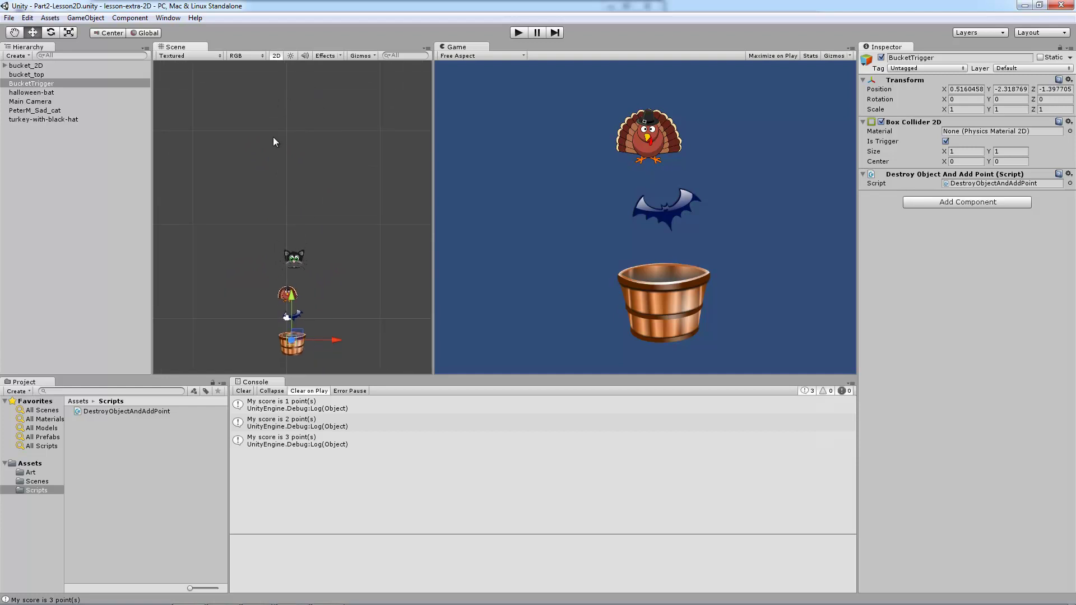
{"action": "left_click", "coordinate": [85, 195]}
{"action": "left_click", "coordinate": [86, 17]}
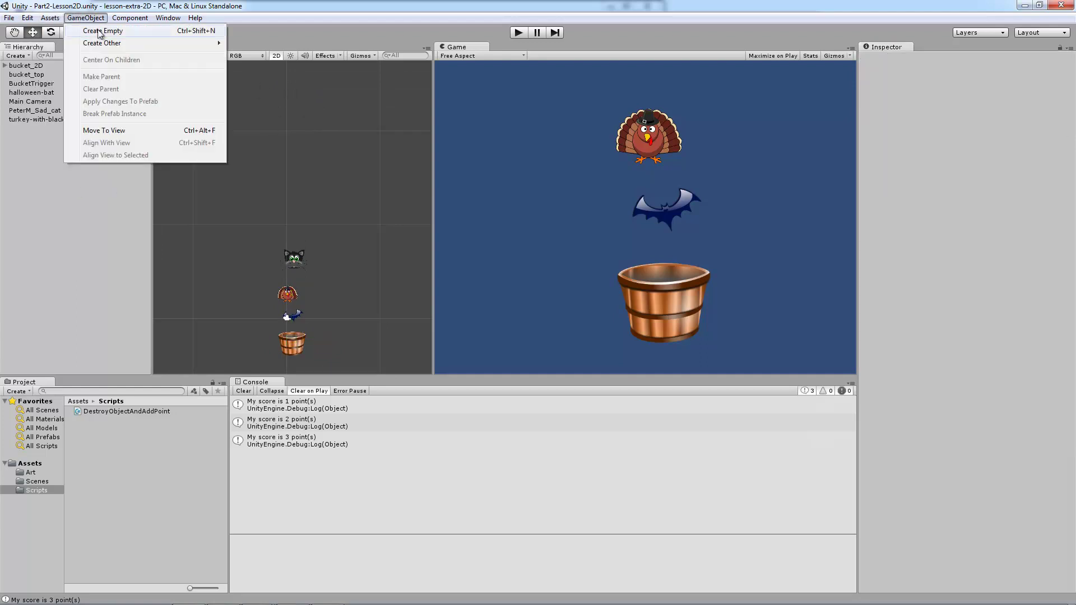
{"action": "left_click", "coordinate": [100, 31]}
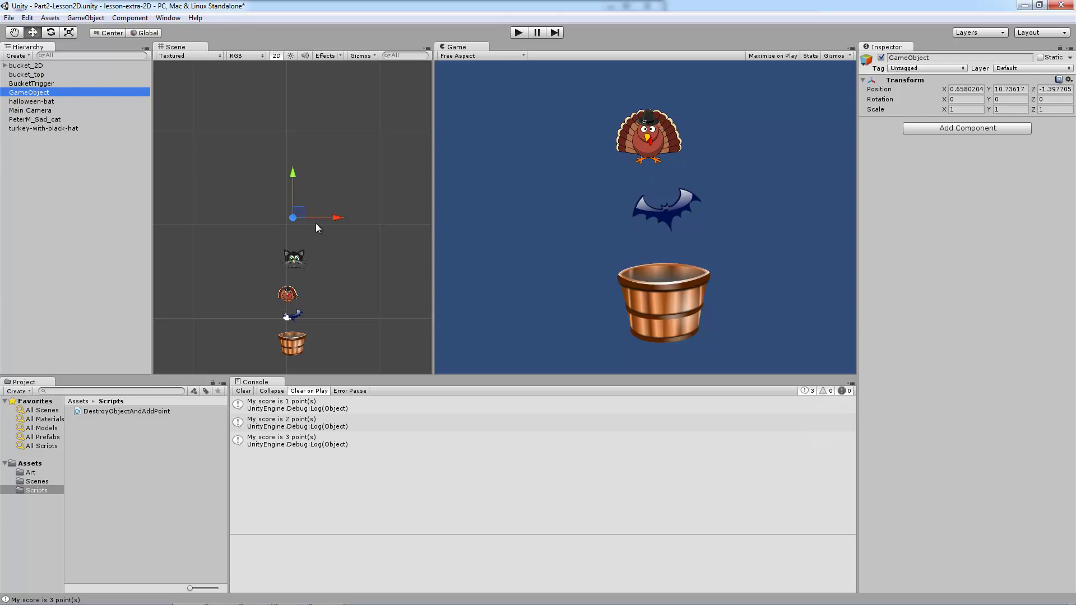
{"action": "left_click", "coordinate": [288, 208]}
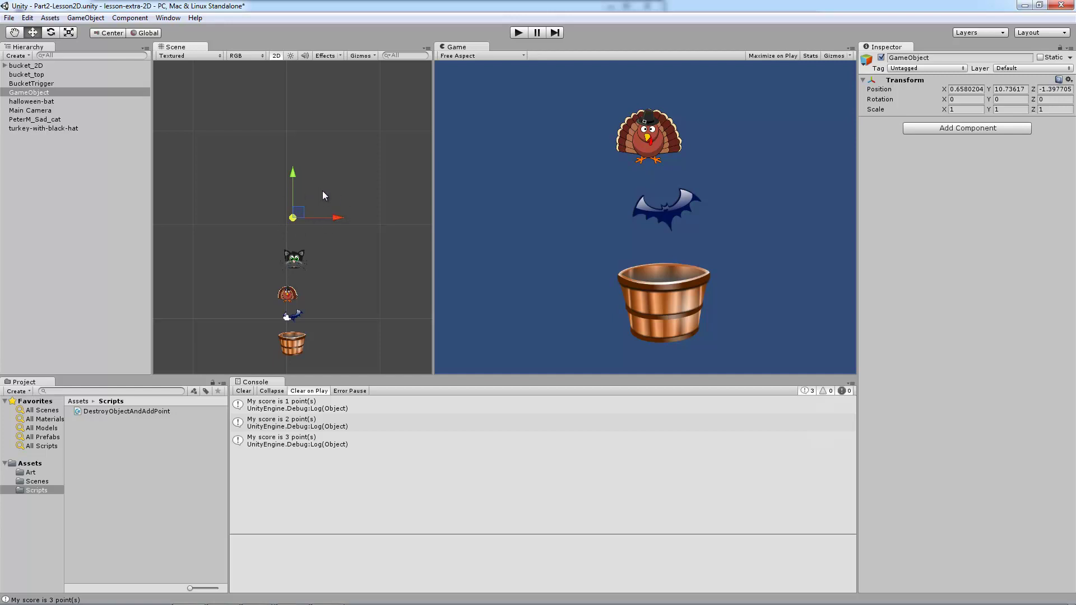
{"action": "left_click_drag", "start_coordinate": [301, 214], "coordinate": [293, 134]}
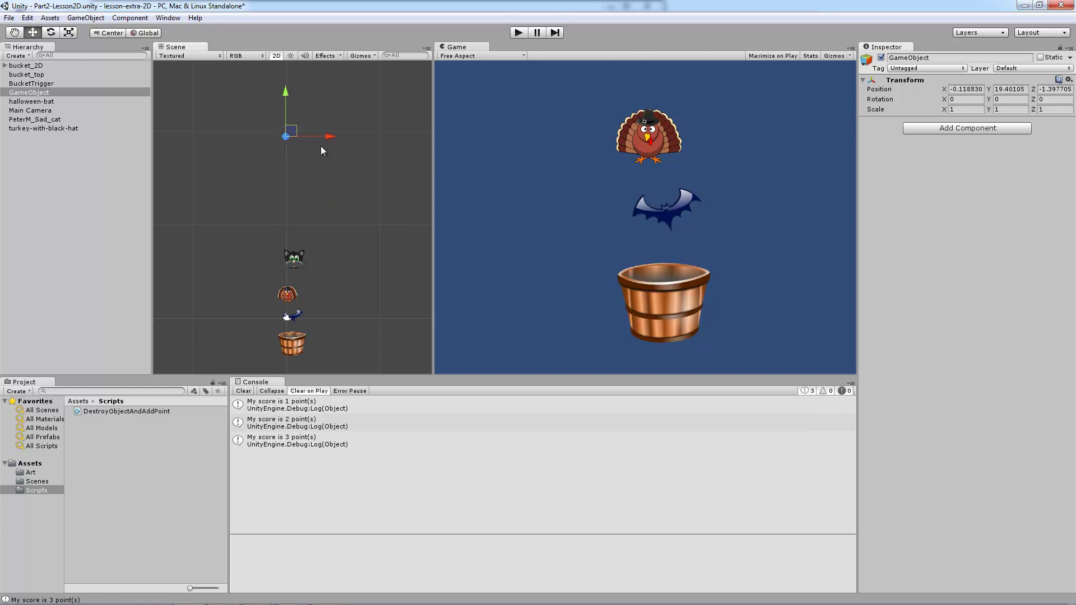
Step: Rename the new empty game object to "Spawner"
{"action": "left_click", "coordinate": [953, 58]}
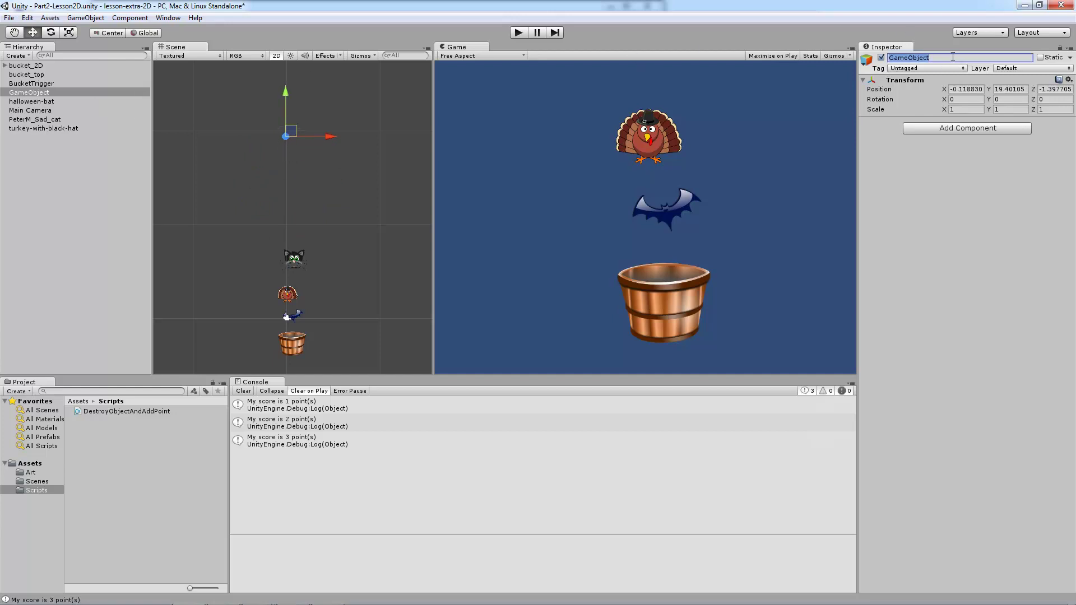
{"action": "type", "text": "Spawner"}
{"action": "key", "text": "Return"}
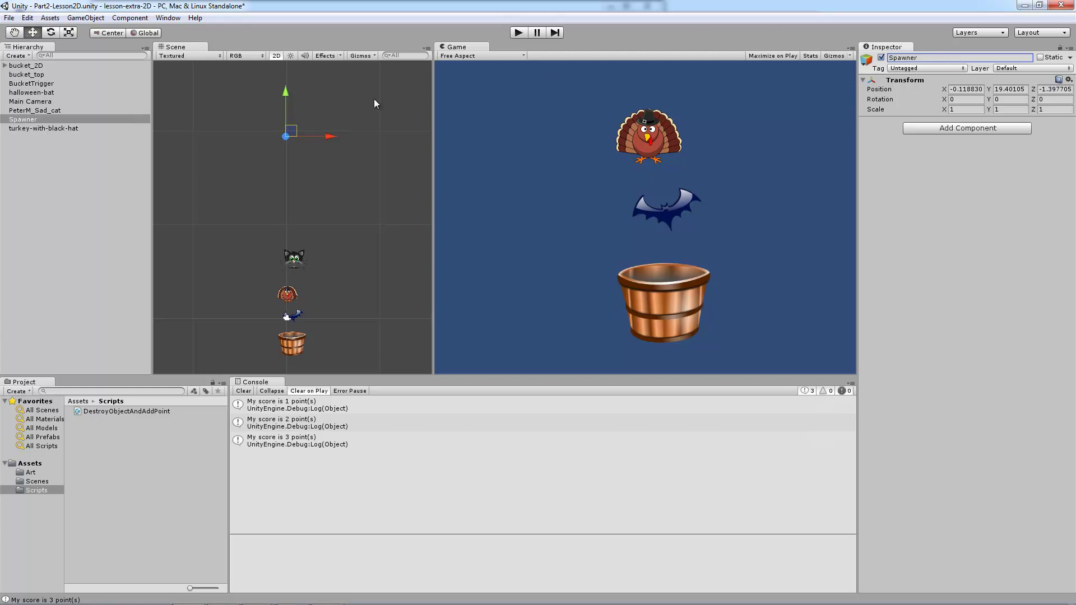
Step: Assign an orange label icon to the Spawner object to mark it in the Scene view
{"action": "left_click", "coordinate": [209, 171]}
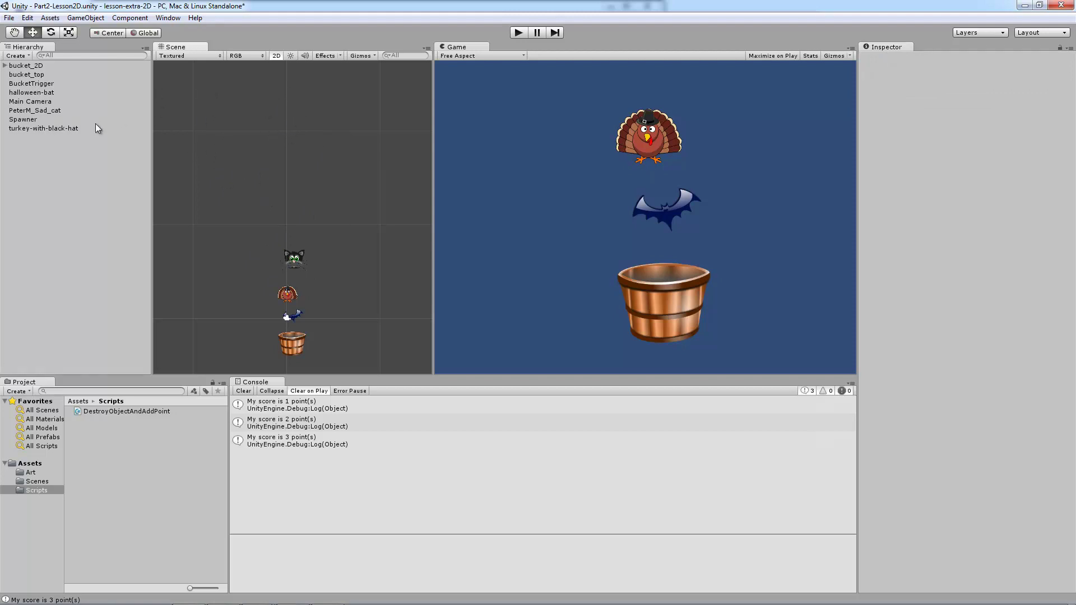
{"action": "left_click", "coordinate": [32, 118]}
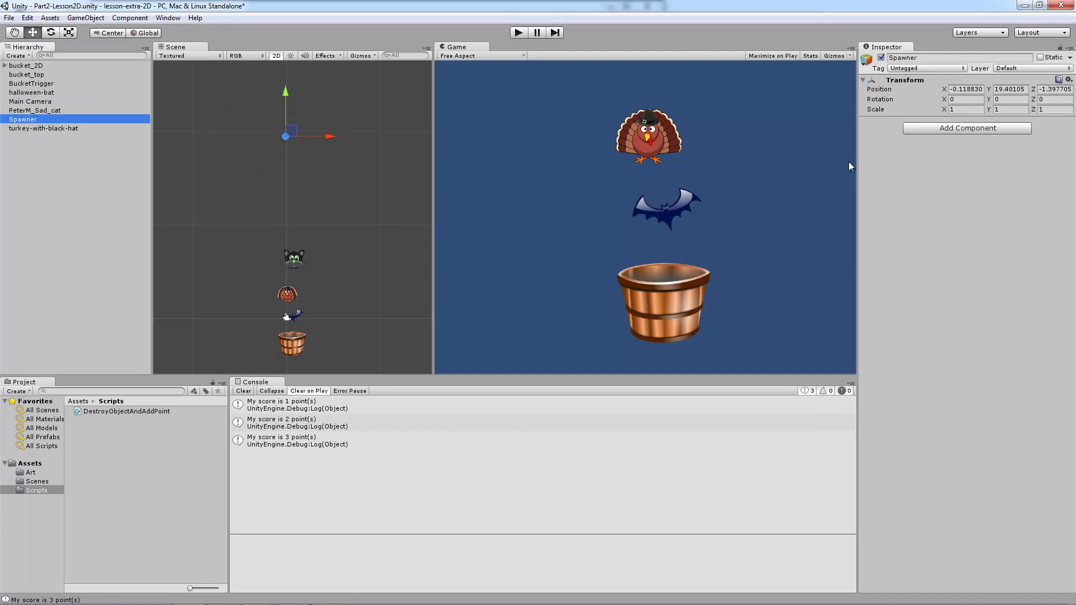
{"action": "left_click", "coordinate": [867, 60]}
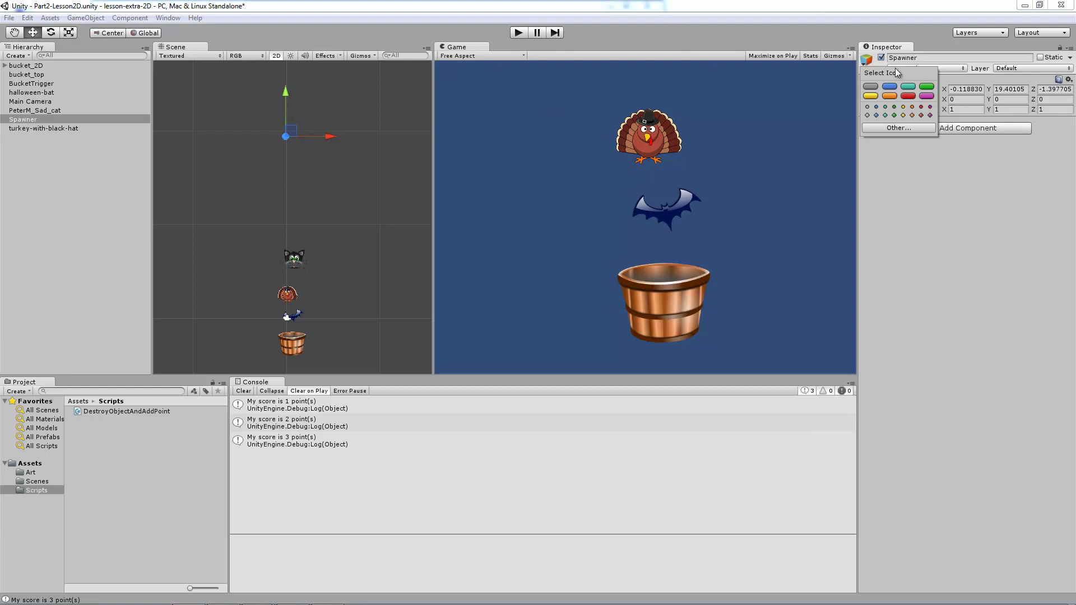
{"action": "left_click", "coordinate": [891, 97]}
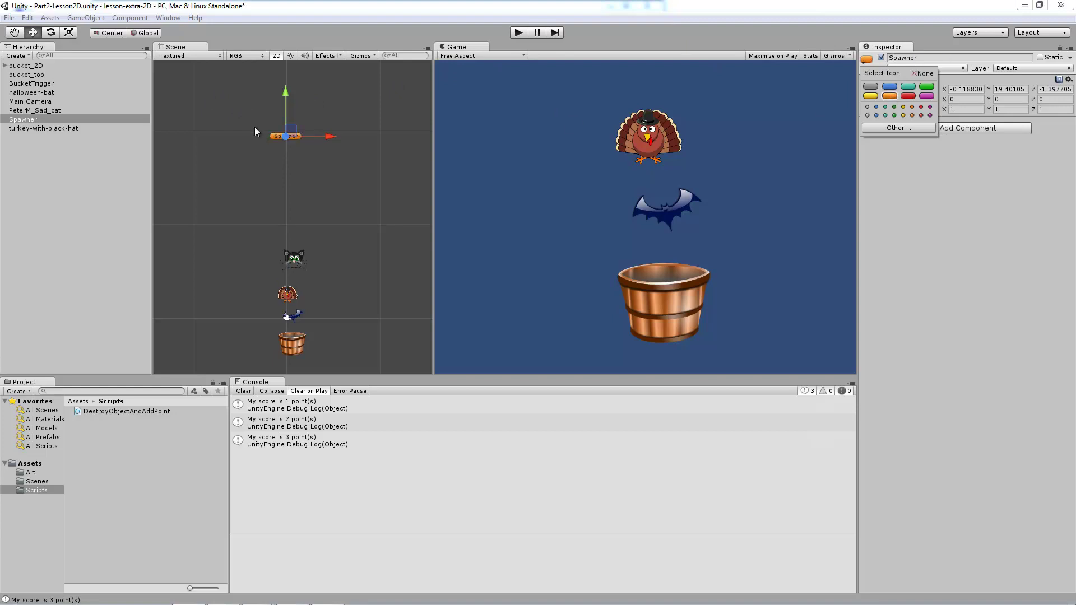
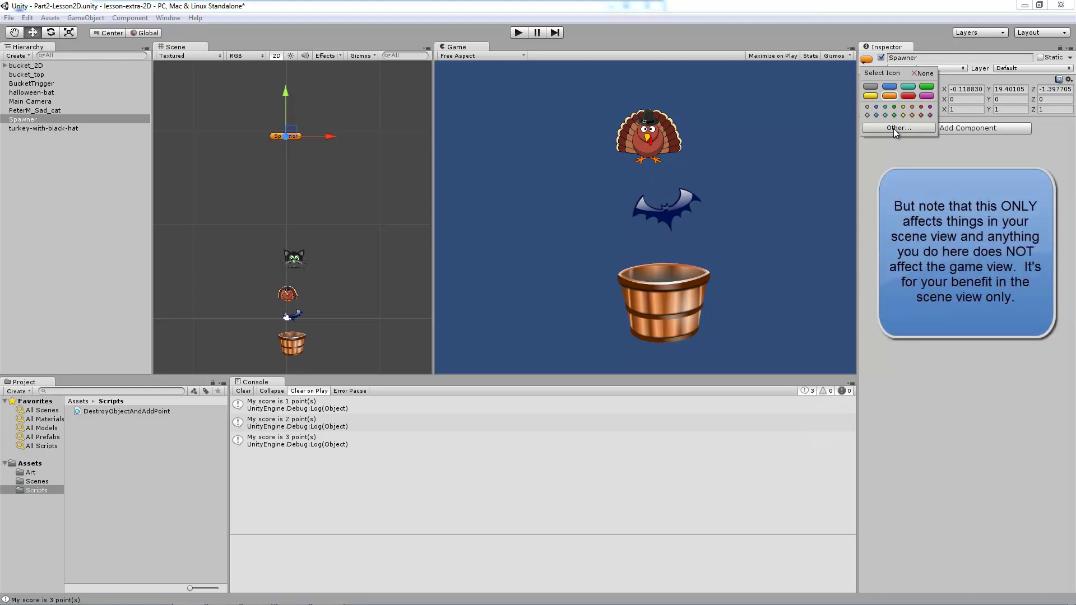
{"action": "left_click", "coordinate": [906, 163]}
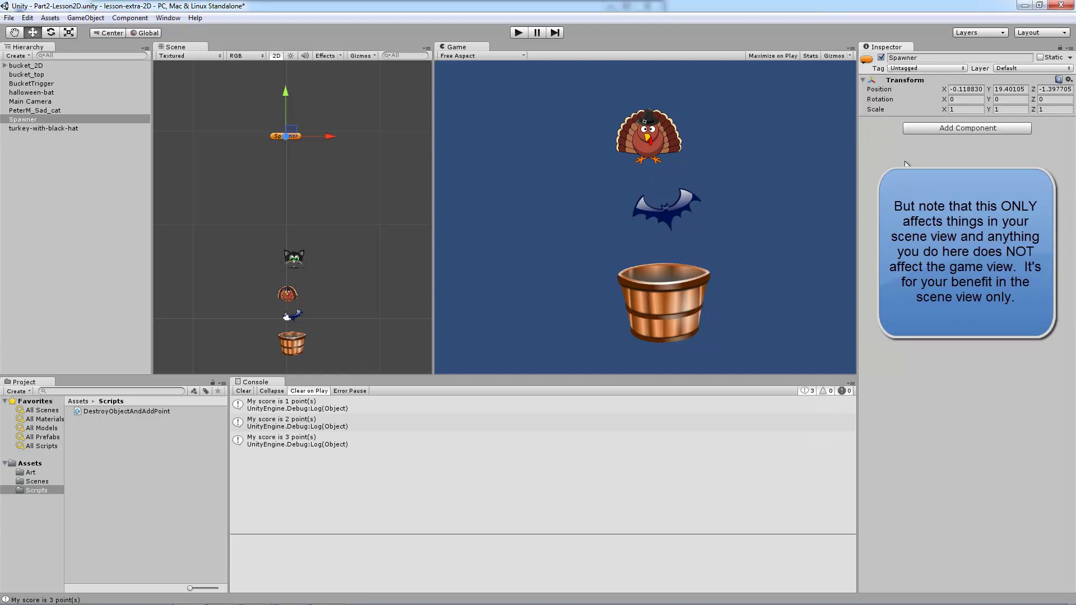
{"action": "left_click", "coordinate": [368, 184]}
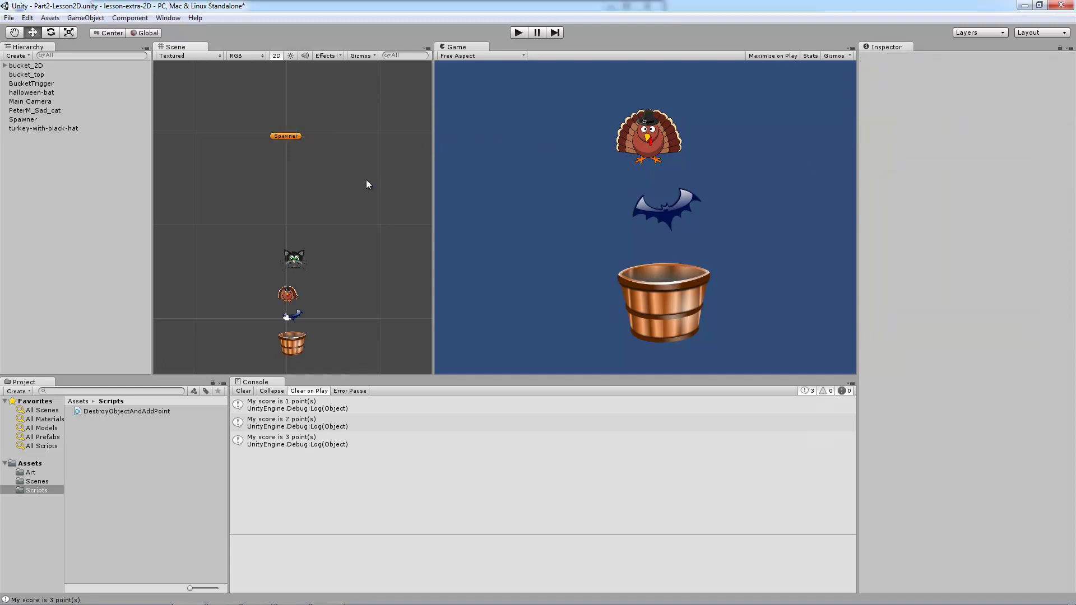
Step: Test picking the Spawner by its label in the Scene view, selecting and deselecting it several times
{"action": "middle_click_drag", "start_coordinate": [343, 185], "coordinate": [365, 178]}
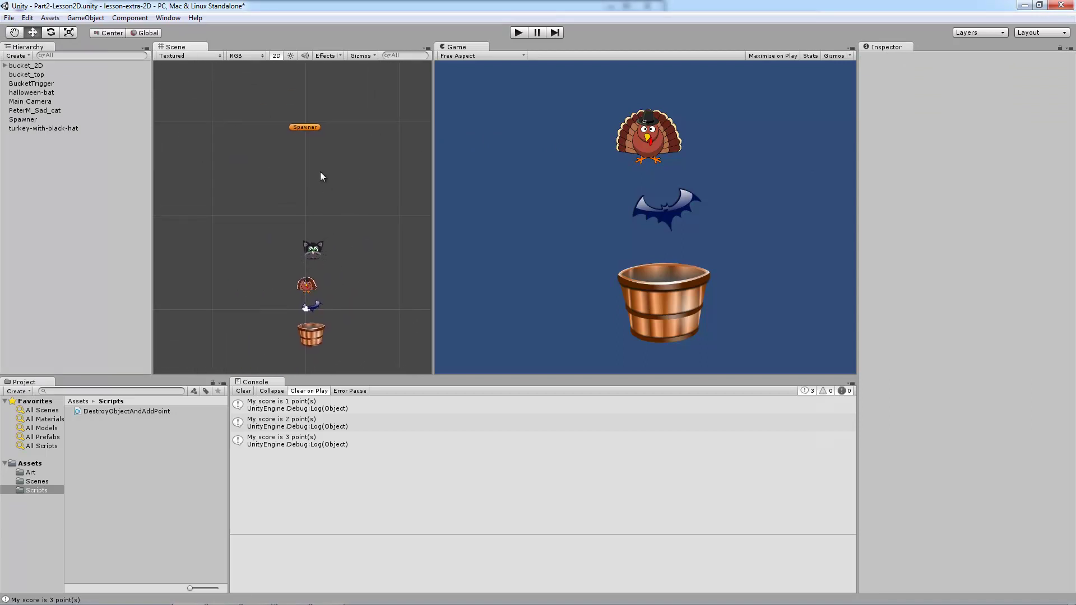
{"action": "left_click", "coordinate": [303, 127]}
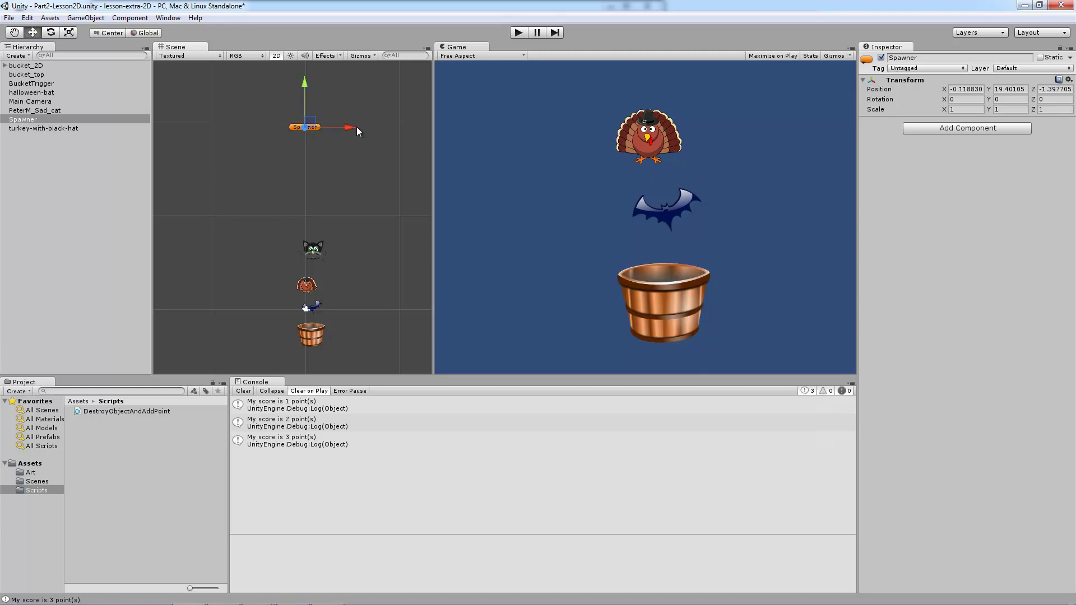
{"action": "left_click", "coordinate": [314, 146]}
{"action": "left_click", "coordinate": [298, 127]}
{"action": "left_click", "coordinate": [274, 179]}
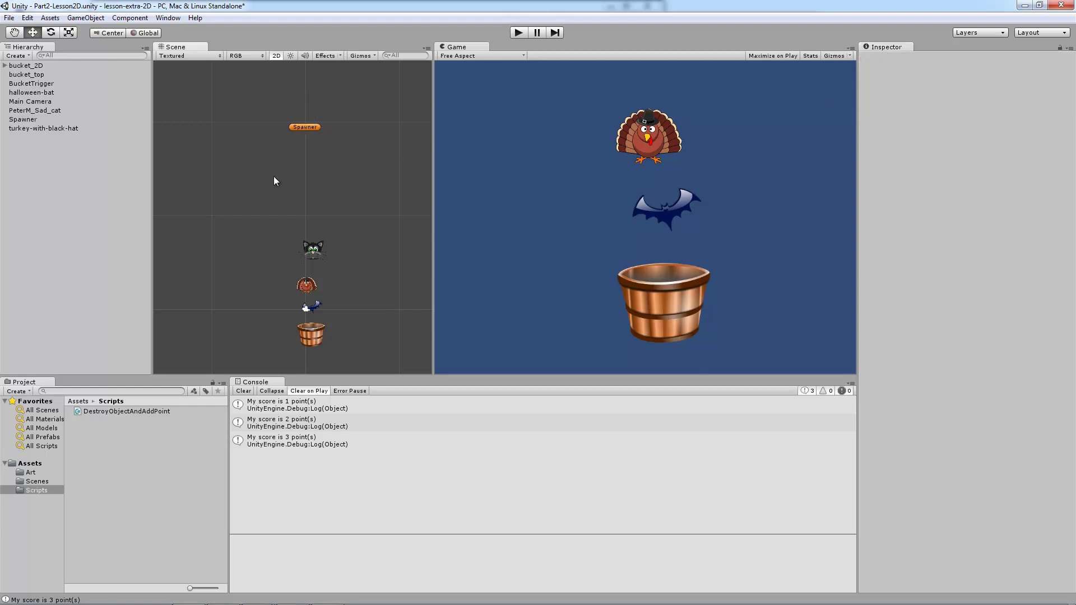
{"action": "left_click", "coordinate": [311, 126]}
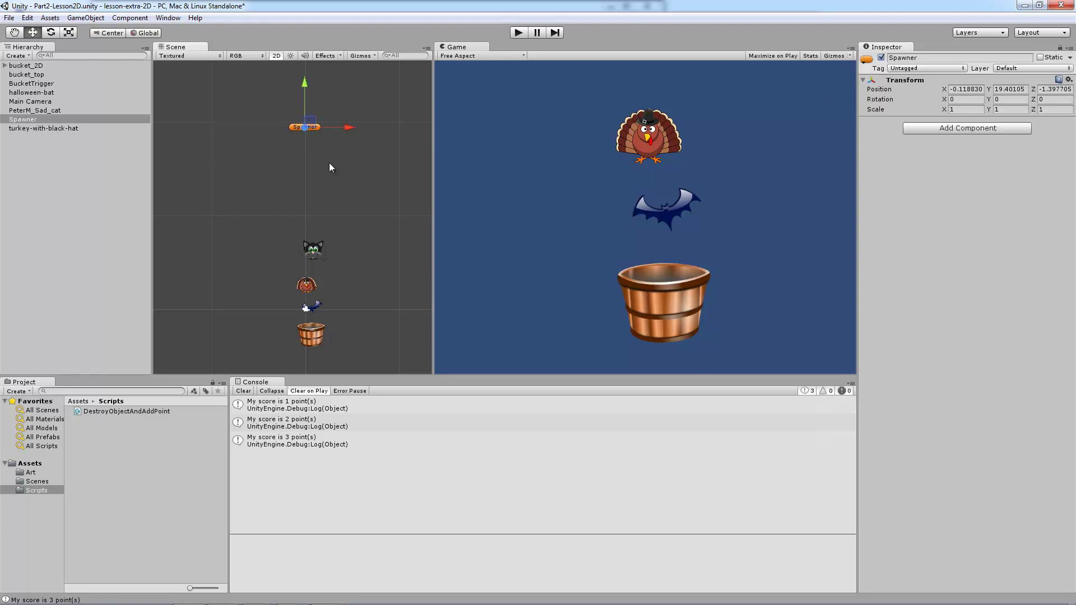
{"action": "left_click", "coordinate": [329, 164]}
{"action": "left_click", "coordinate": [311, 128]}
{"action": "left_click", "coordinate": [122, 456]}
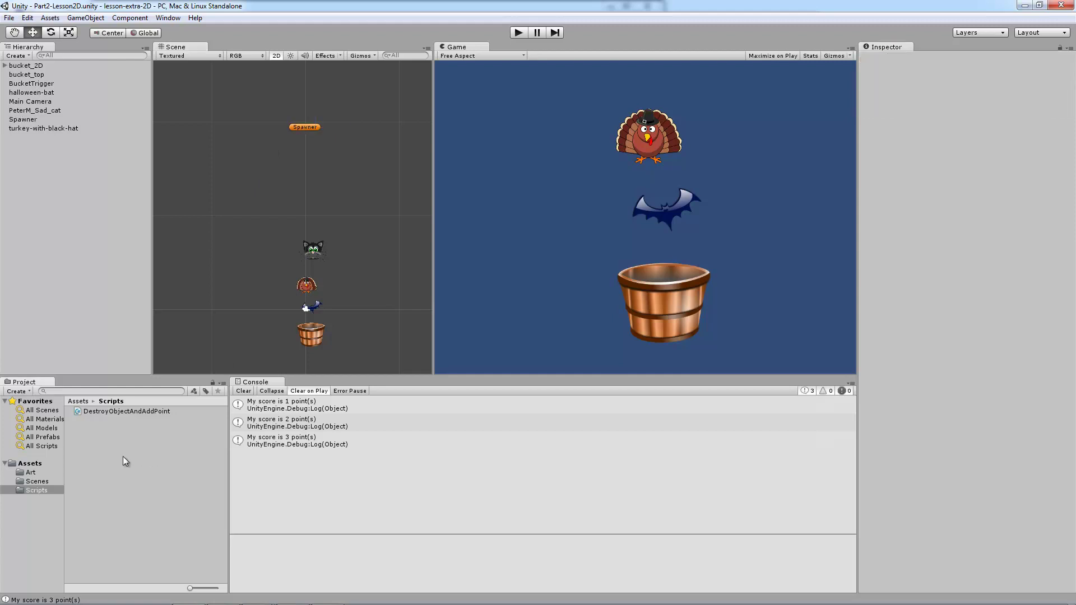
Step: Create a C# script named SpawnOneObject in the Scripts folder and open it in the code editor
{"action": "right_click", "coordinate": [126, 448]}
{"action": "mouse_move", "coordinate": [197, 277]}
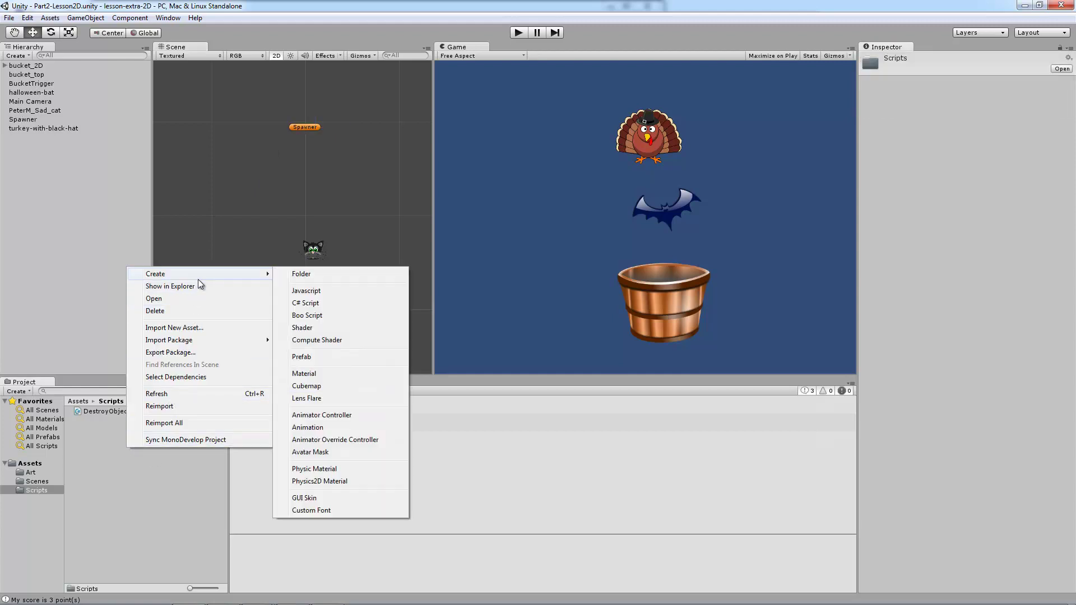
{"action": "left_click", "coordinate": [318, 303]}
{"action": "type", "text": "SpawnOne"}
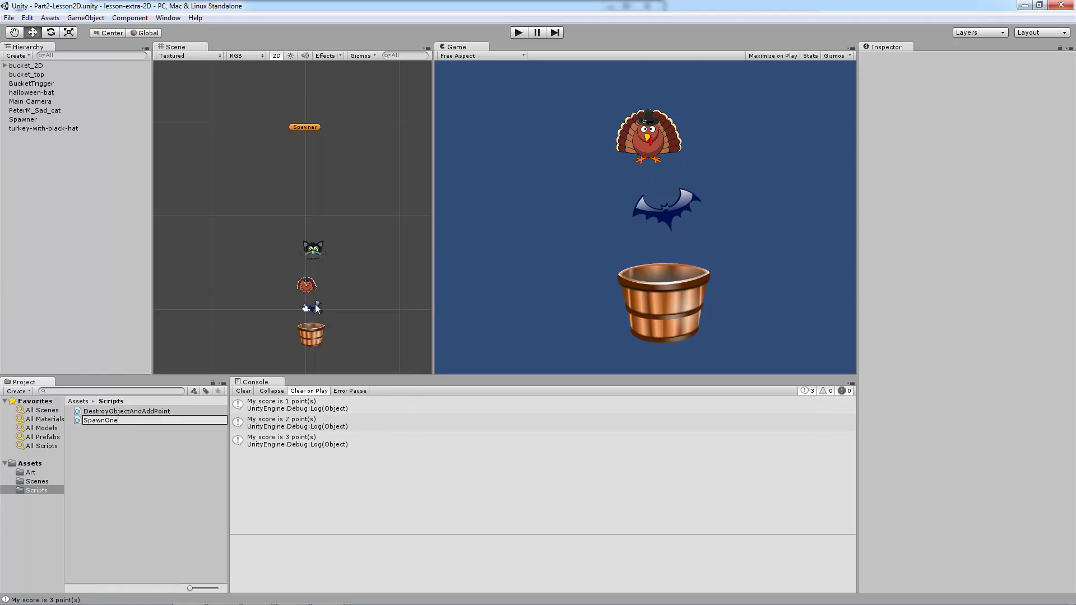
{"action": "type", "text": "Object"}
{"action": "key", "text": "Return"}
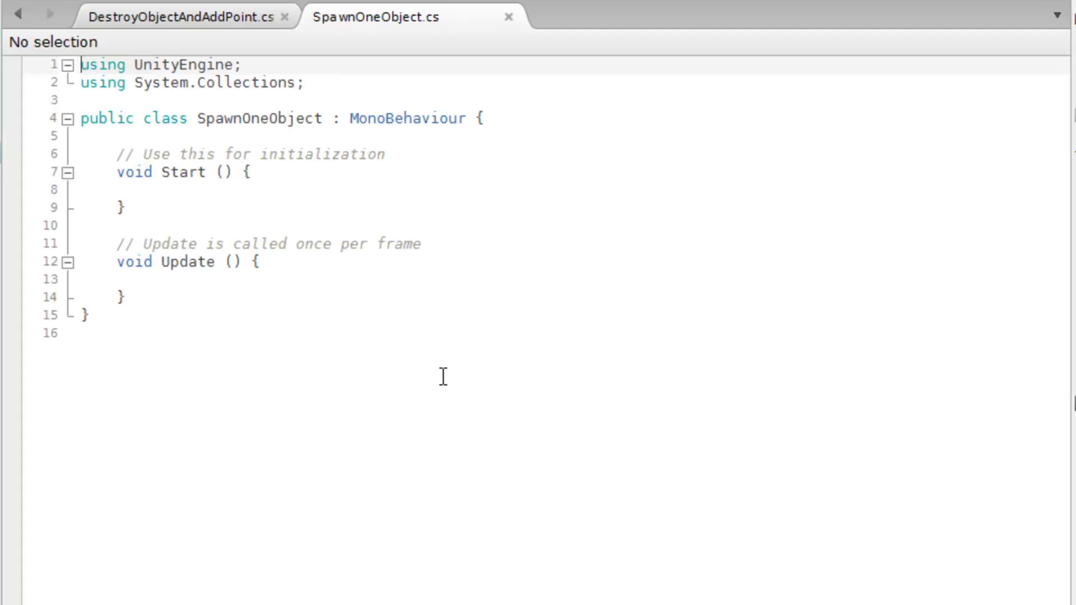
Step: Insert blank lines at the top of the SpawnOneObject class, above the initialization comment
{"action": "left_click", "coordinate": [492, 293]}
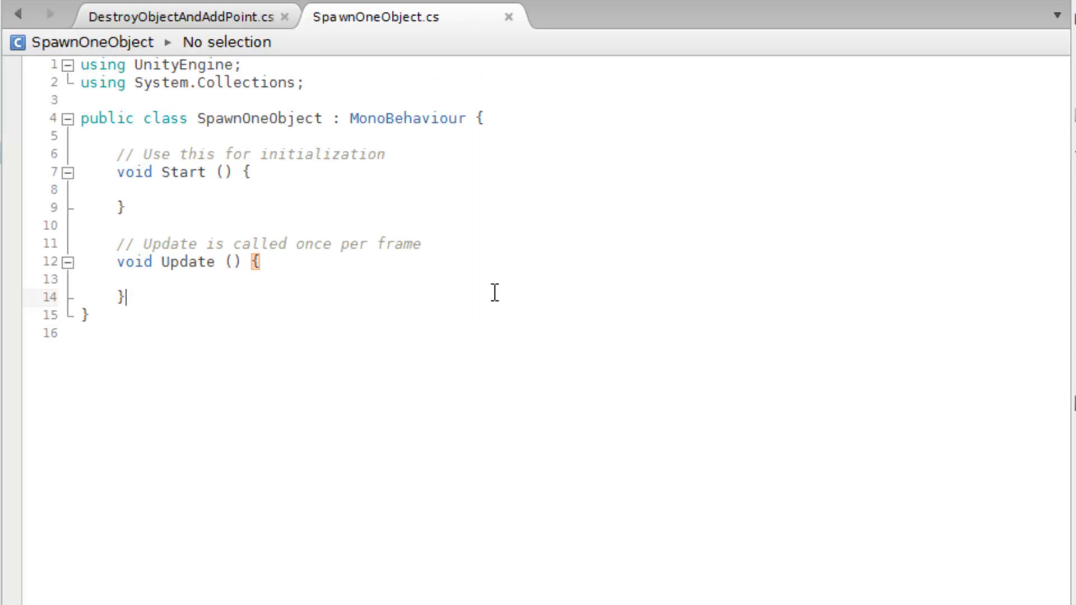
{"action": "key", "text": "Up"}
{"action": "key", "text": "Up"}
{"action": "key", "text": "Up"}
{"action": "key", "text": "Up"}
{"action": "key", "text": "Up"}
{"action": "key", "text": "Up"}
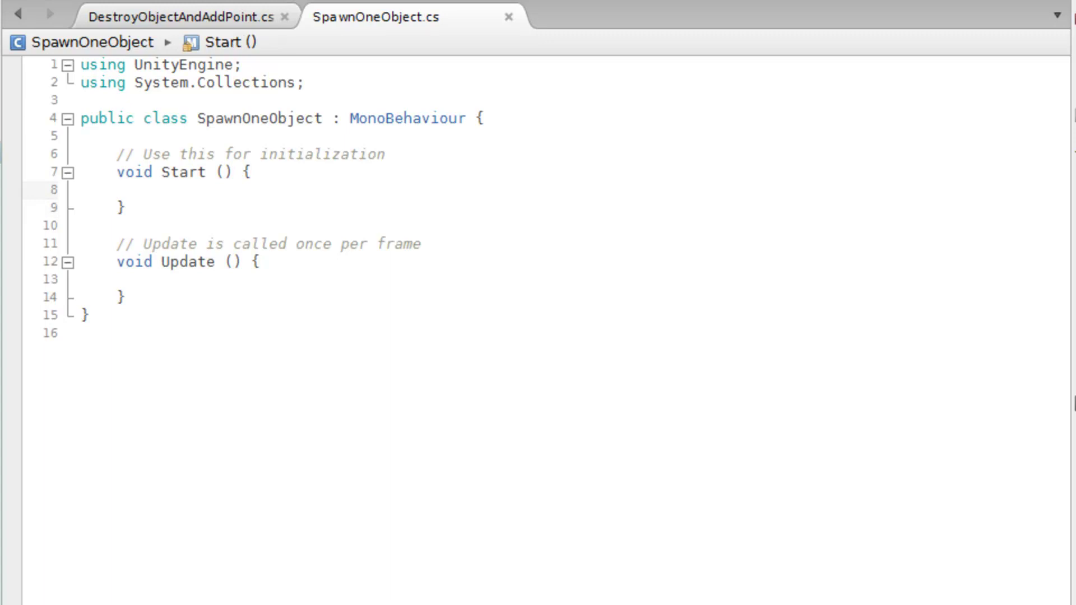
{"action": "key", "text": "Up"}
{"action": "key", "text": "Up"}
{"action": "key", "text": "Return"}
{"action": "key", "text": "Return"}
{"action": "key", "text": "Up"}
{"action": "key", "text": "Up"}
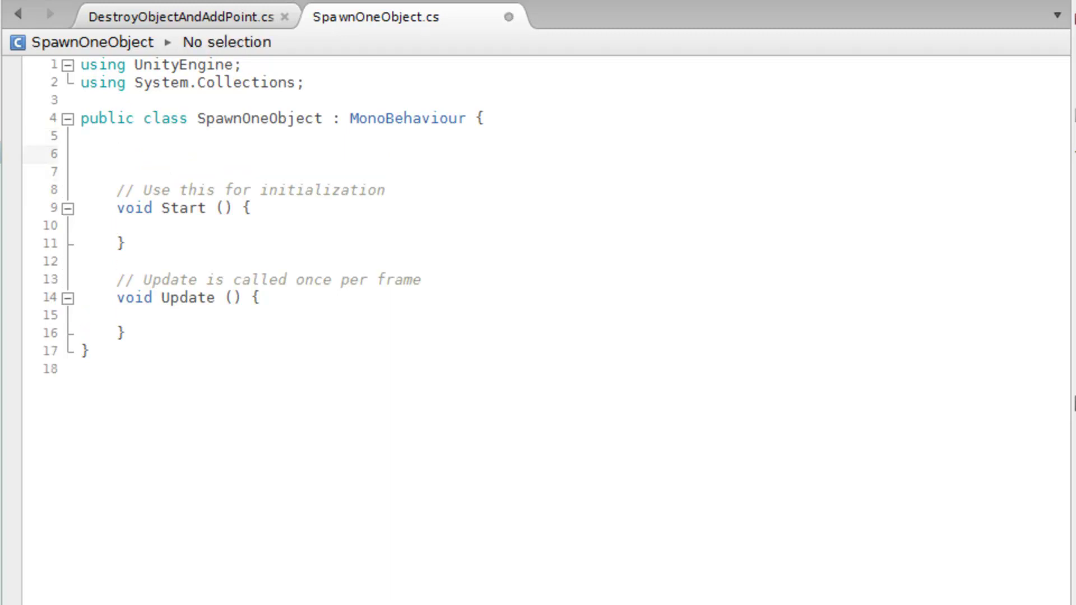
Step: Declare a private Vector3 variable named startPosition at the top of the class
{"action": "type", "text": "private "}
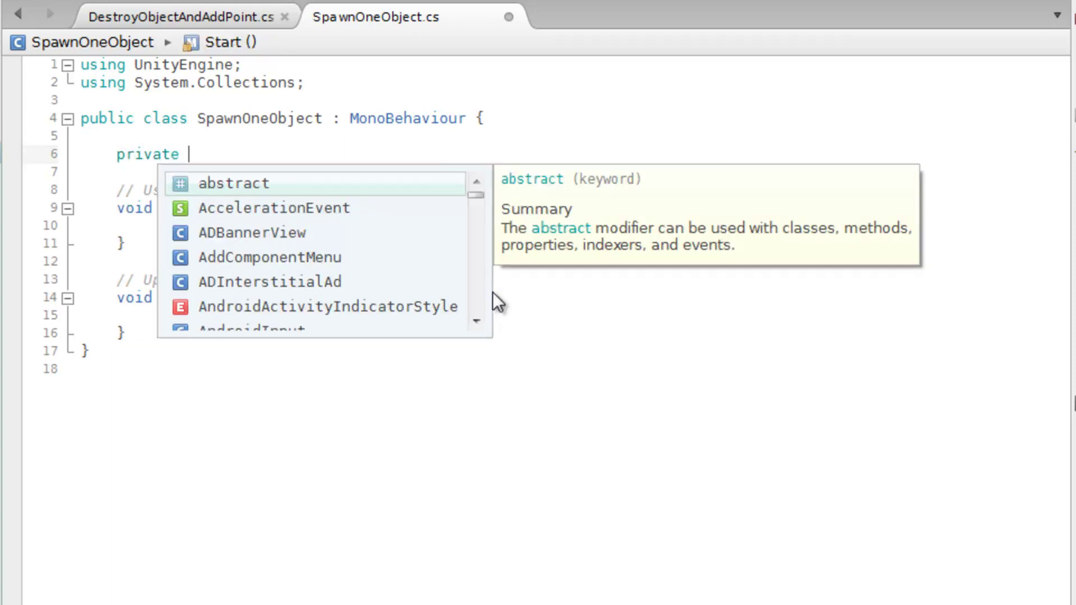
{"action": "type", "text": "Vecto"}
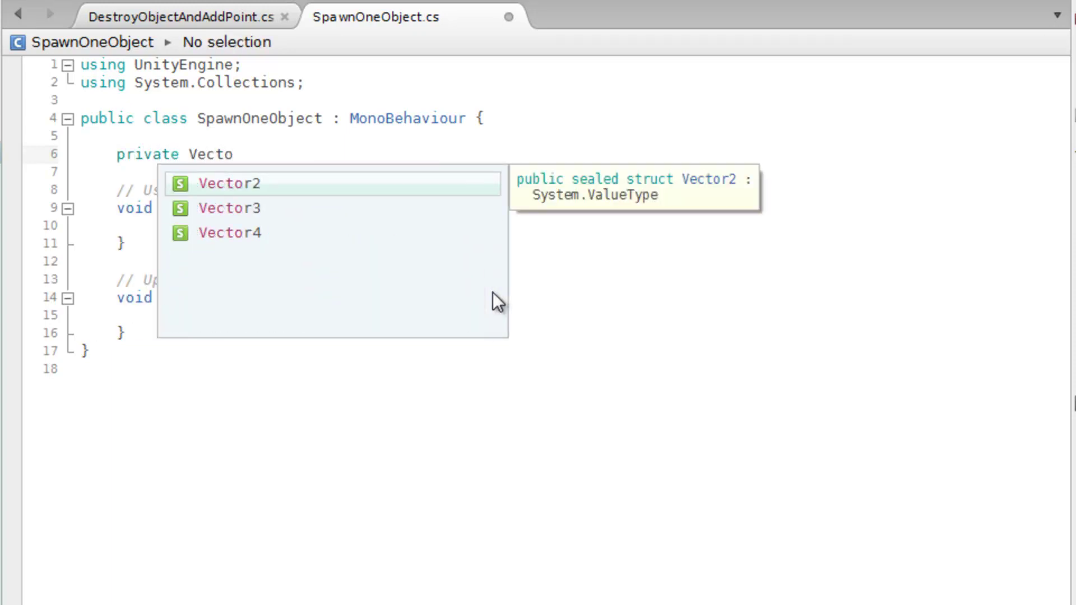
{"action": "key", "text": "Down"}
{"action": "key", "text": "Return"}
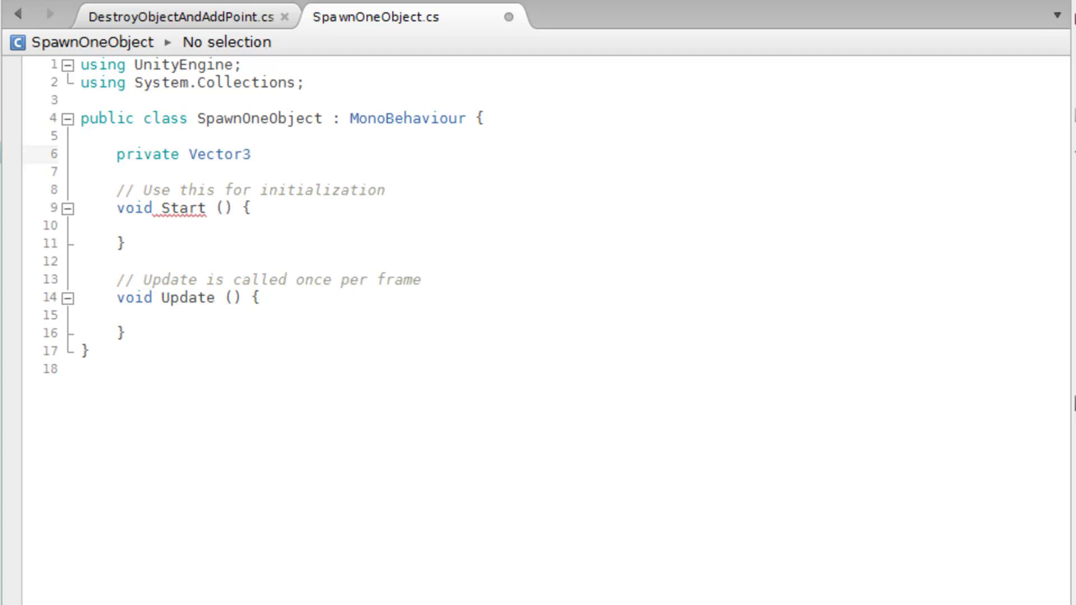
{"action": "type", "text": "("}
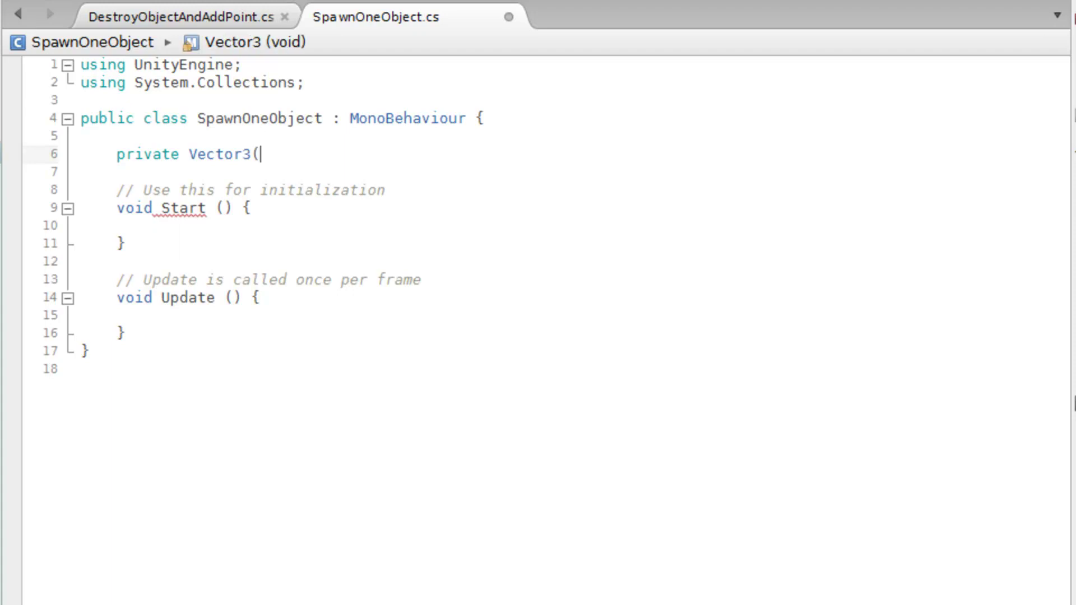
{"action": "key", "text": "BackSpace"}
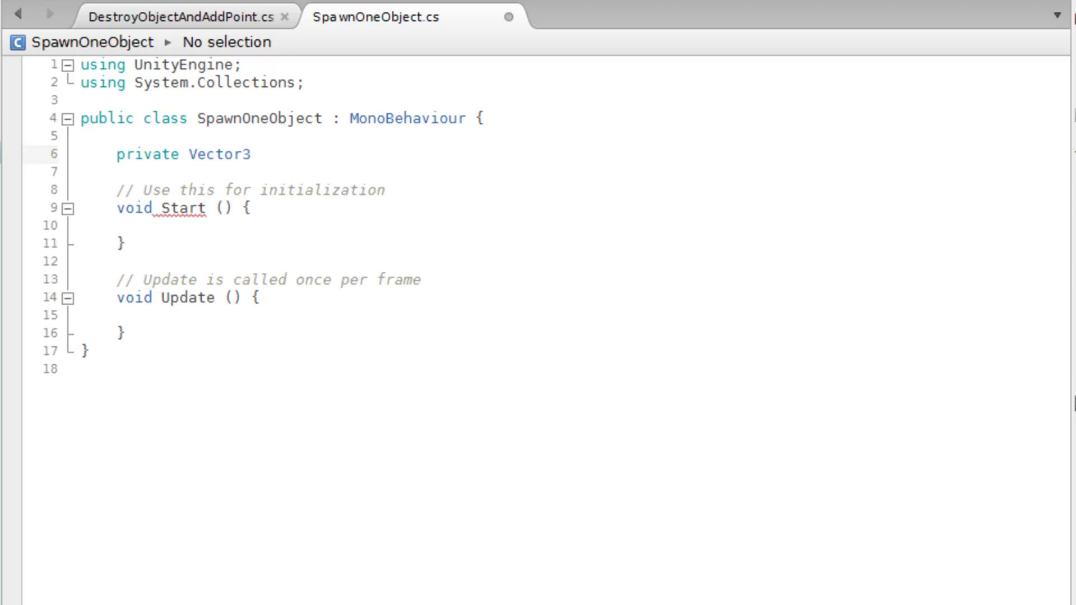
{"action": "key", "text": "BackSpace"}
{"action": "type", "text": "startPosition;"}
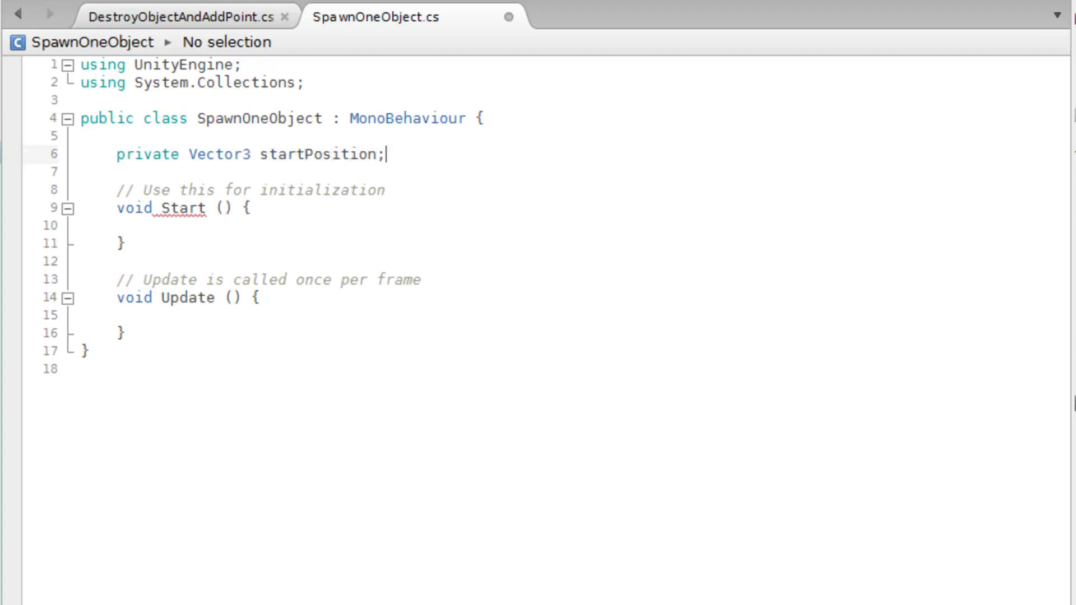
Step: Declare public float moveSpeed = 1f below startPosition, with the trailing comment "// same as 1.0f;"
{"action": "key", "text": "Return"}
{"action": "key", "text": "Return"}
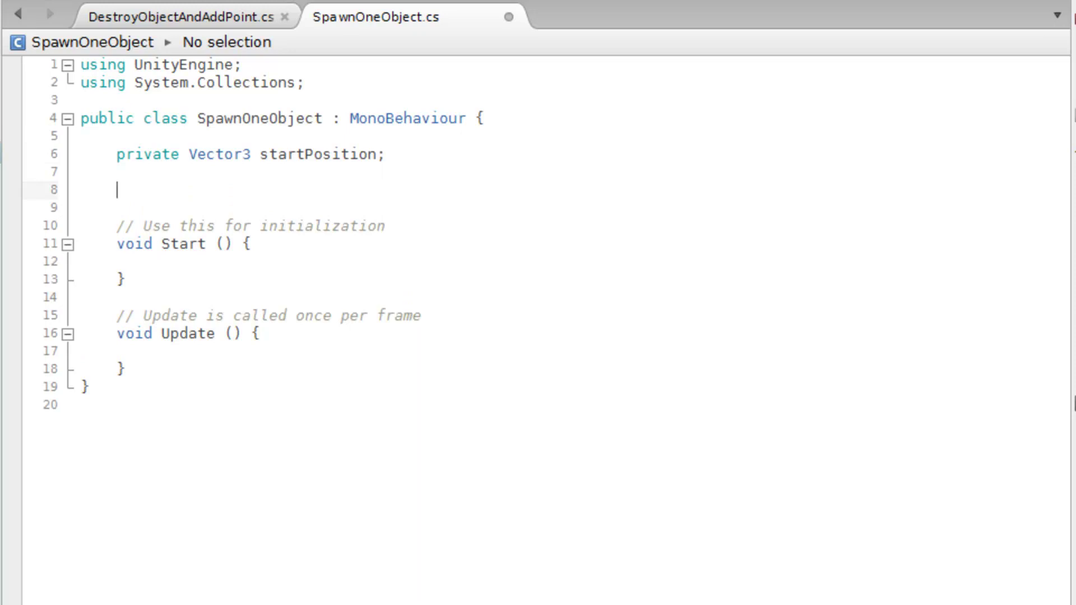
{"action": "type", "text": "public "}
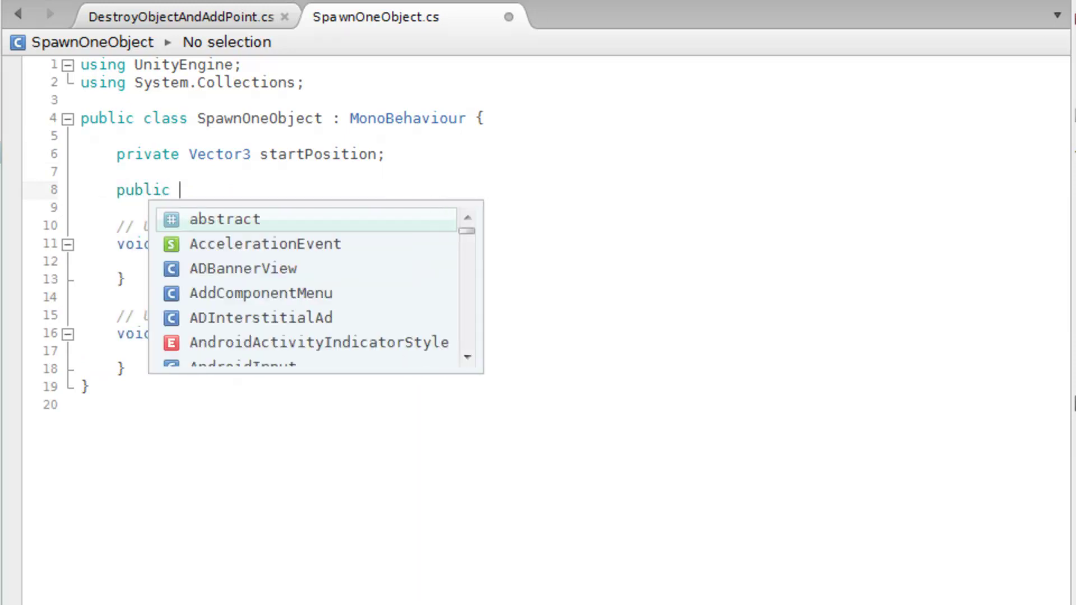
{"action": "type", "text": "float moveSpeed = "}
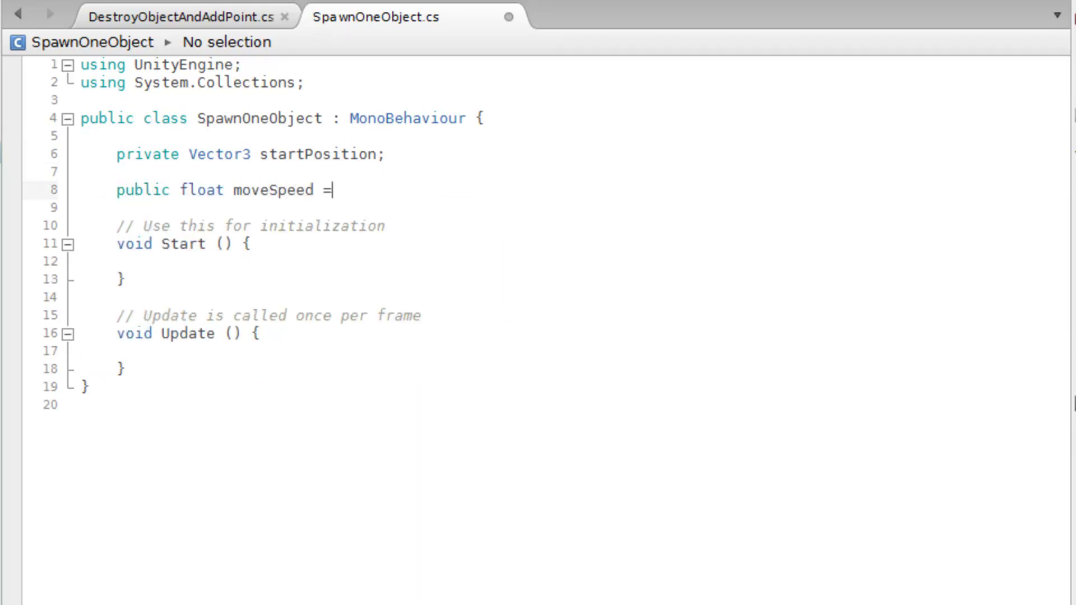
{"action": "type", "text": "1f;  // same as"}
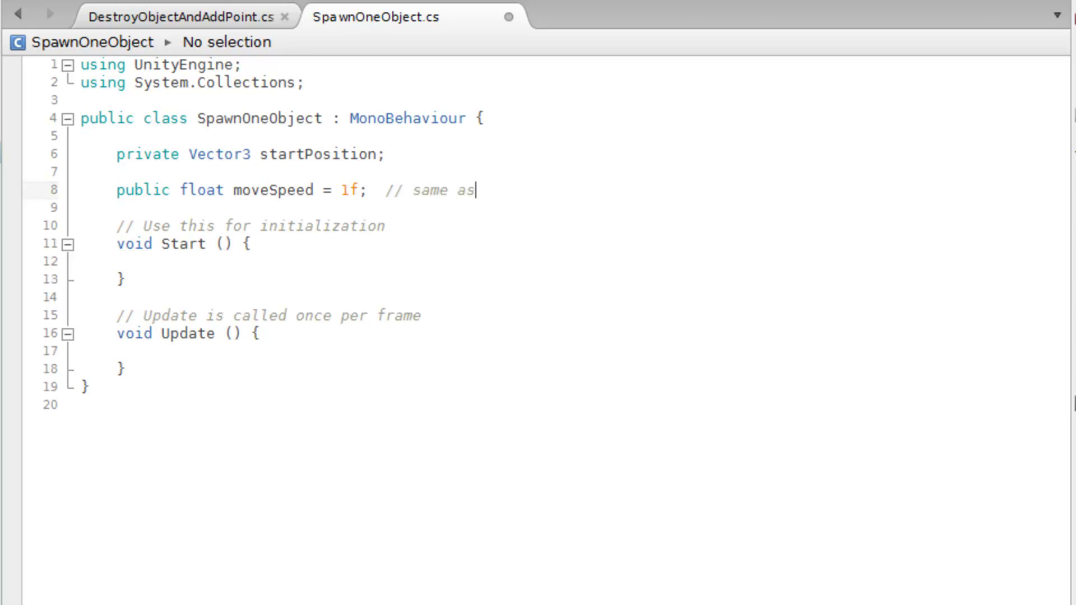
{"action": "type", "text": " 1.0f;"}
{"action": "key", "text": "Left"}
{"action": "key", "text": "Left"}
{"action": "key", "text": "Right"}
{"action": "key", "text": "Left"}
{"action": "key", "text": "Right"}
{"action": "key", "text": "BackSpace"}
{"action": "key", "text": "Right"}
{"action": "type", "text": "f"}
Step: Try 1.5f as the initial value of moveSpeed, and remove the added decimal part
{"action": "key", "text": "Left"}
{"action": "key", "text": "Left"}
{"action": "key", "text": "Left"}
{"action": "key", "text": "Left"}
{"action": "key", "text": "Left"}
{"action": "key", "text": "Left"}
{"action": "key", "text": "Left"}
{"action": "key", "text": "Left"}
{"action": "key", "text": "Left"}
{"action": "key", "text": "Left"}
{"action": "key", "text": "Left"}
{"action": "key", "text": "Left"}
{"action": "key", "text": "Left"}
{"action": "key", "text": "Left"}
{"action": "key", "text": "Left"}
{"action": "key", "text": "Left"}
{"action": "key", "text": "Left"}
{"action": "key", "text": "Left"}
{"action": "key", "text": "Left"}
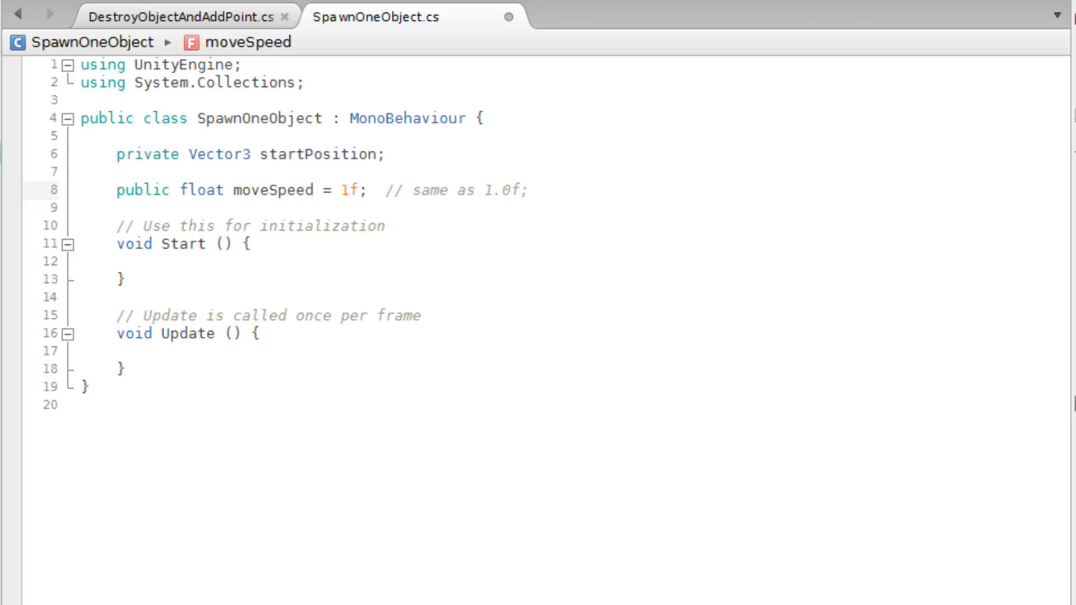
{"action": "type", "text": ".5"}
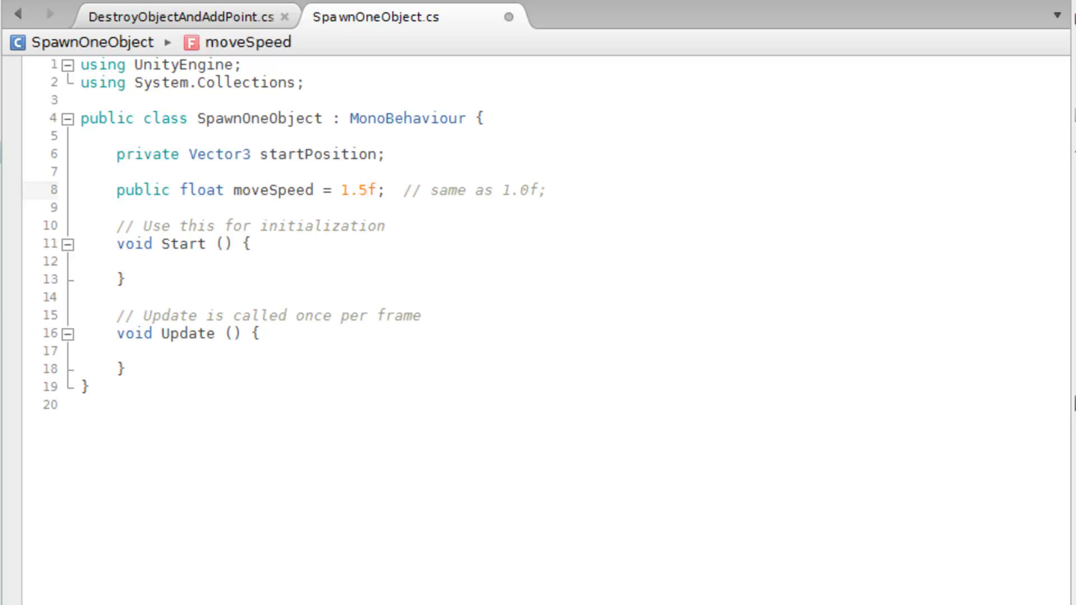
{"action": "key", "text": "BackSpace"}
{"action": "key", "text": "BackSpace"}
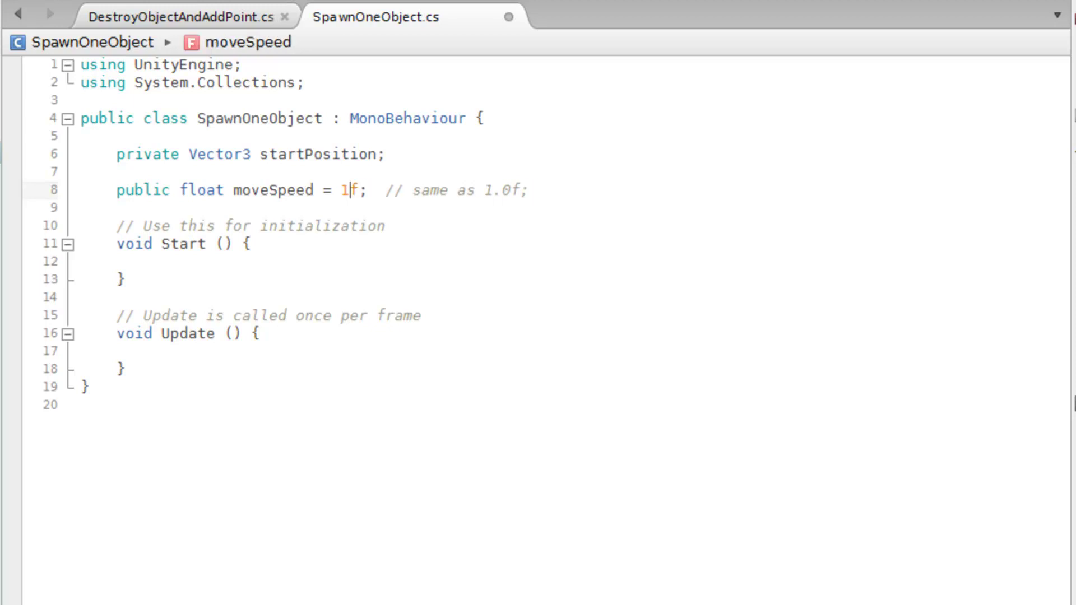
Step: Declare a public float variable moveDistance with the value 4f below moveSpeed
{"action": "left_click", "coordinate": [529, 189]}
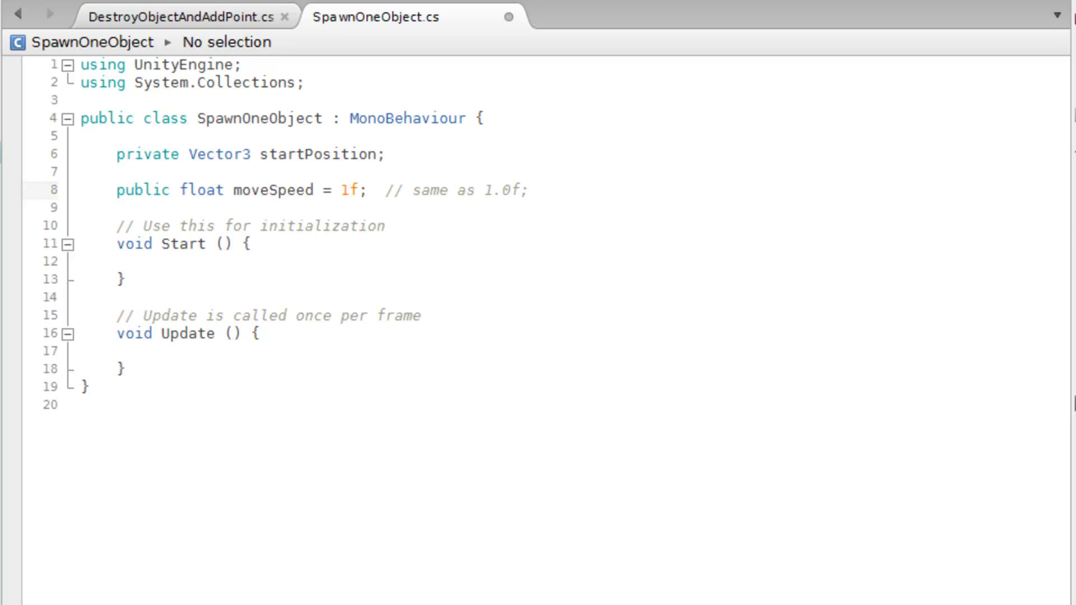
{"action": "key", "text": "Return"}
{"action": "key", "text": "Return"}
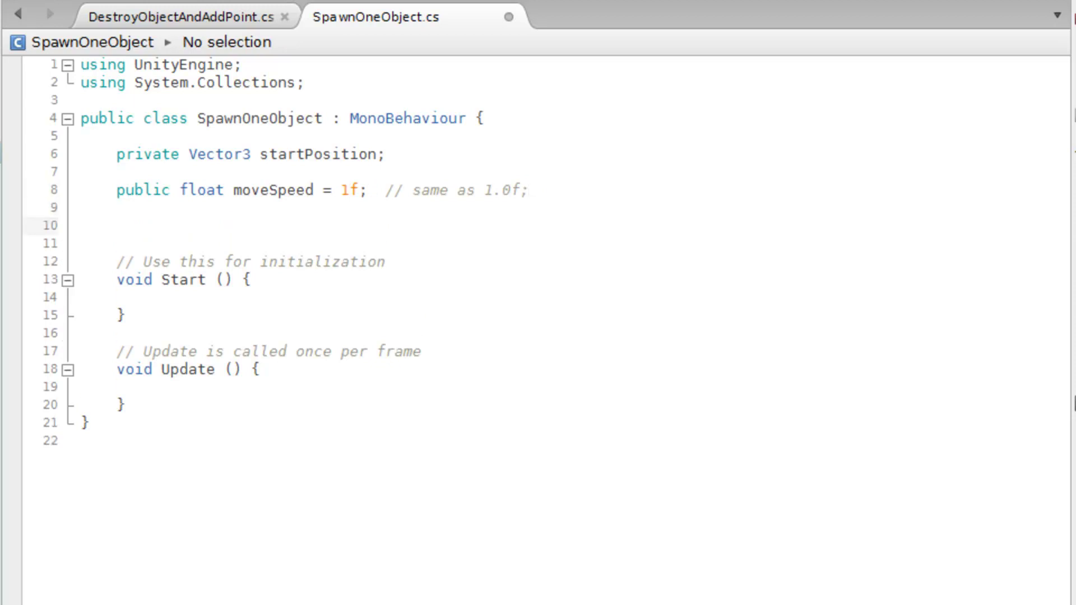
{"action": "type", "text": "public floa"}
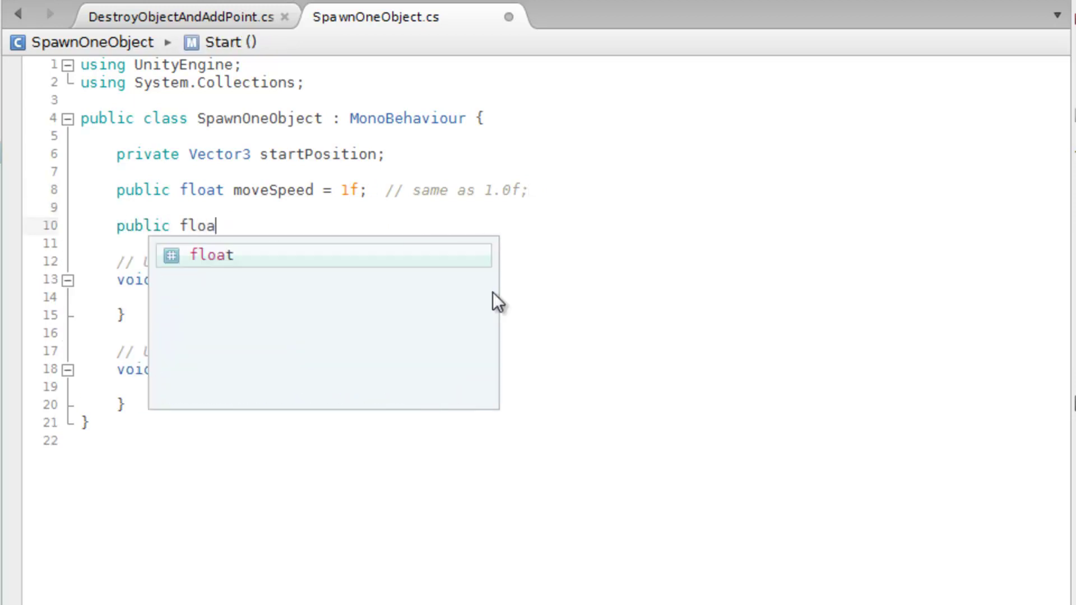
{"action": "type", "text": "t moveDistance = "}
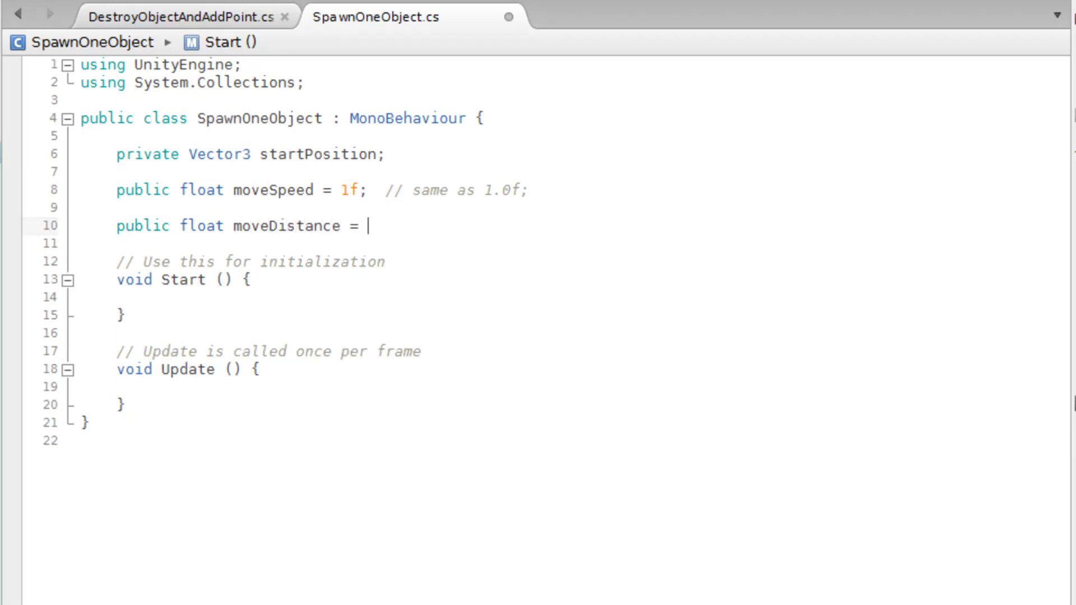
{"action": "type", "text": "4"}
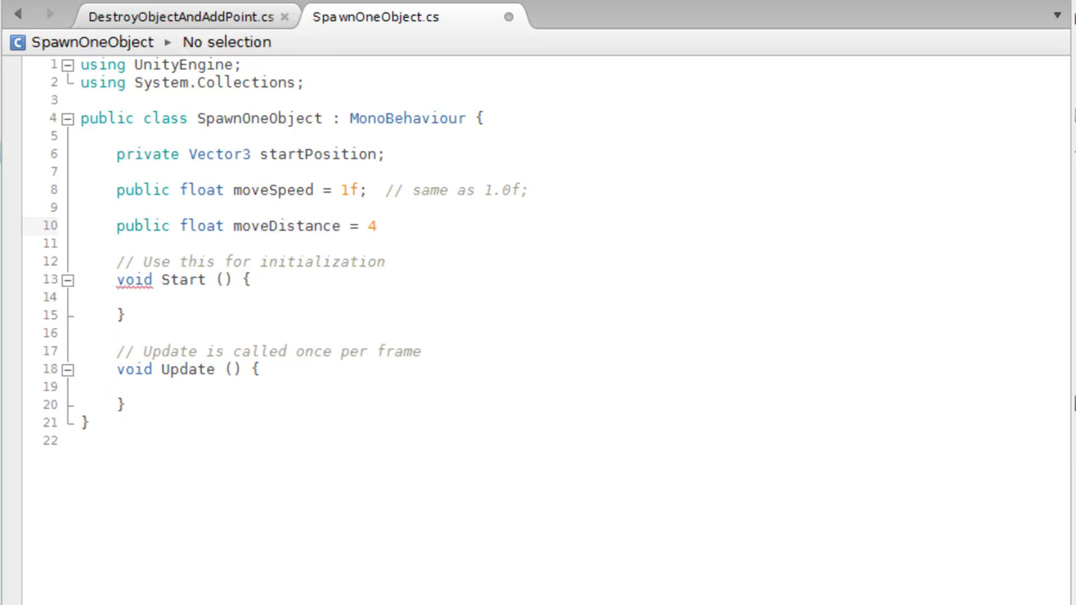
{"action": "type", "text": "f;"}
Step: Declare a public GameObject variable named randomGO below moveDistance
{"action": "key", "text": "Return"}
{"action": "key", "text": "Return"}
{"action": "type", "text": "public Gam"}
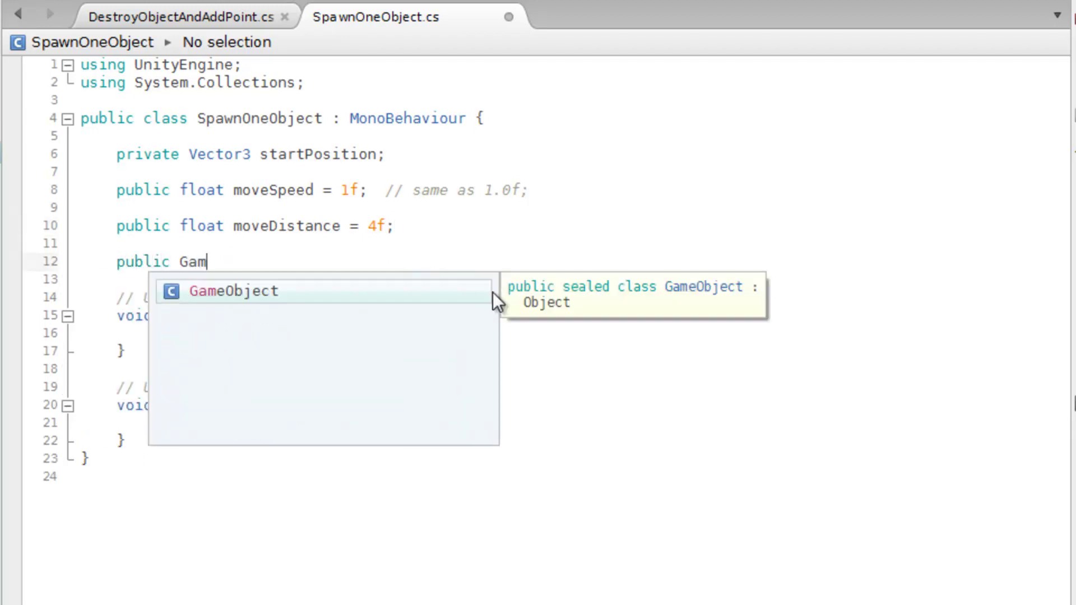
{"action": "type", "text": "e"}
{"action": "key", "text": "Return"}
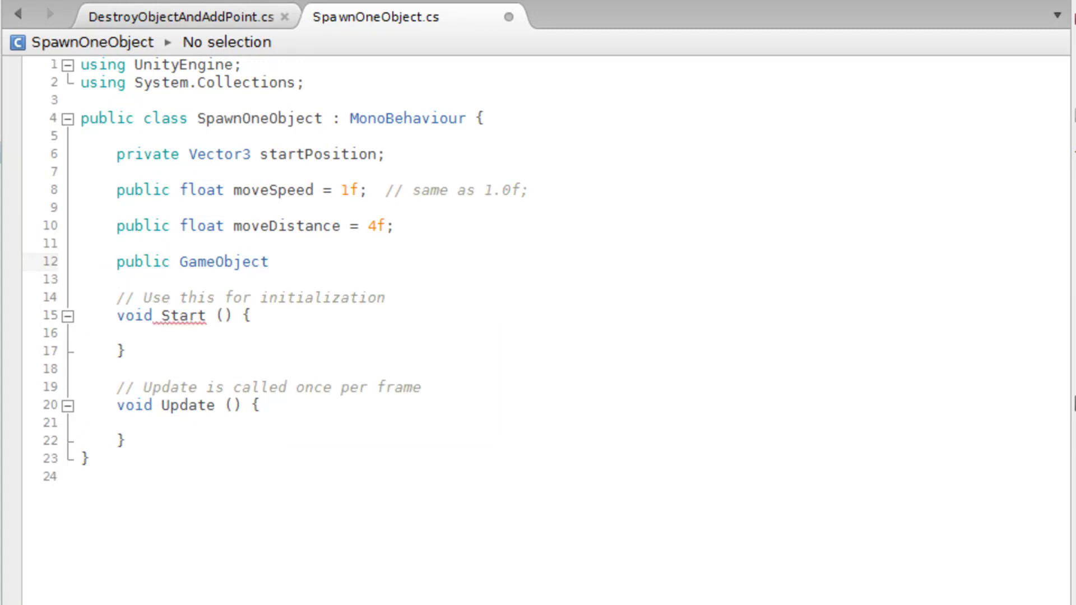
{"action": "type", "text": "randomGO;"}
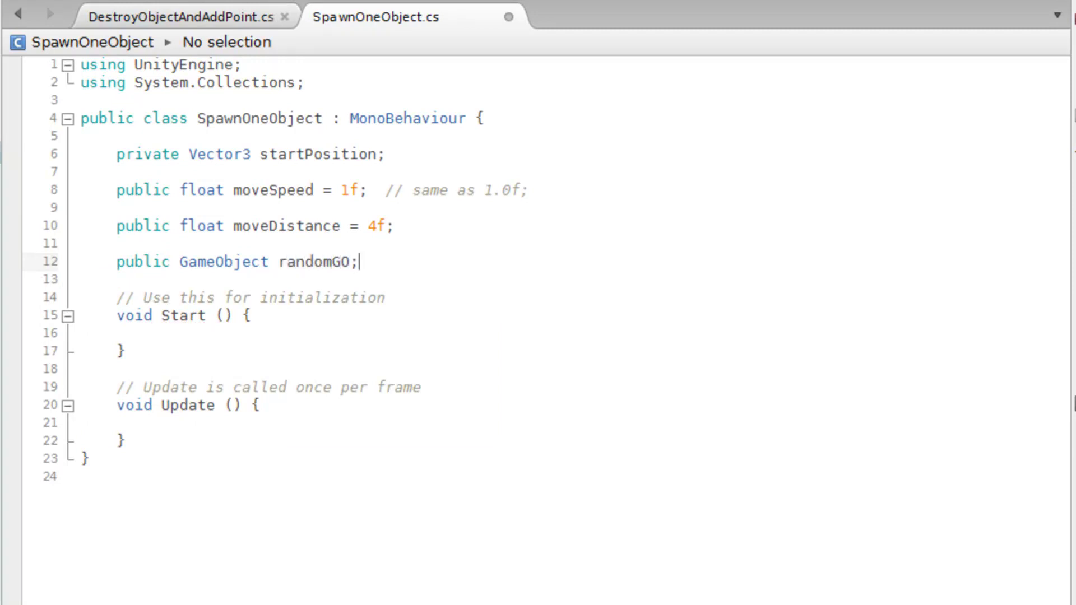
{"action": "key", "text": "Down"}
{"action": "key", "text": "Up"}
{"action": "double_click", "coordinate": [219, 257]}
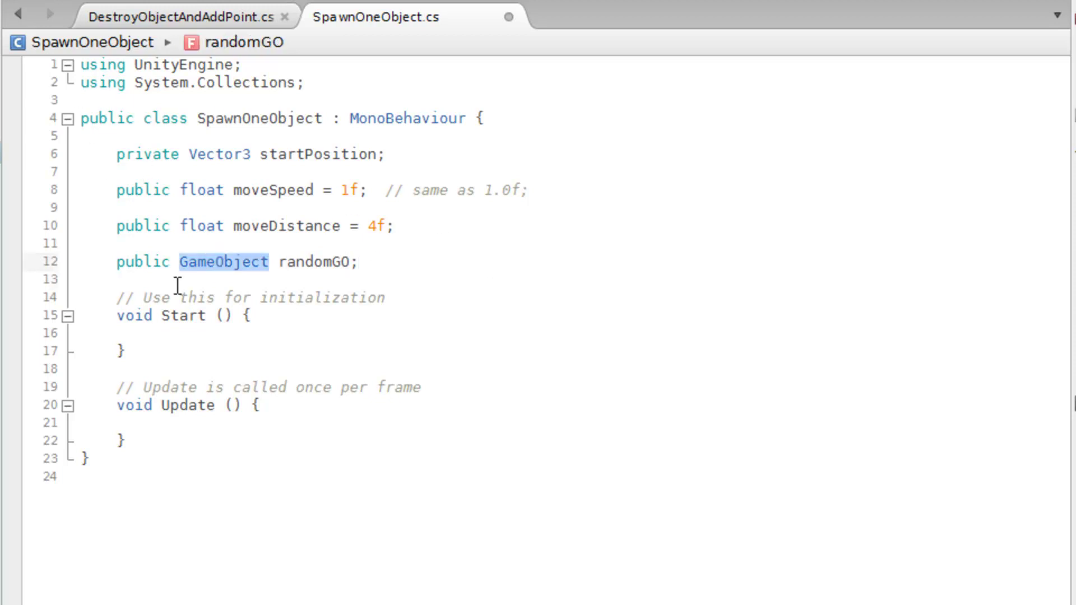
{"action": "double_click", "coordinate": [303, 268]}
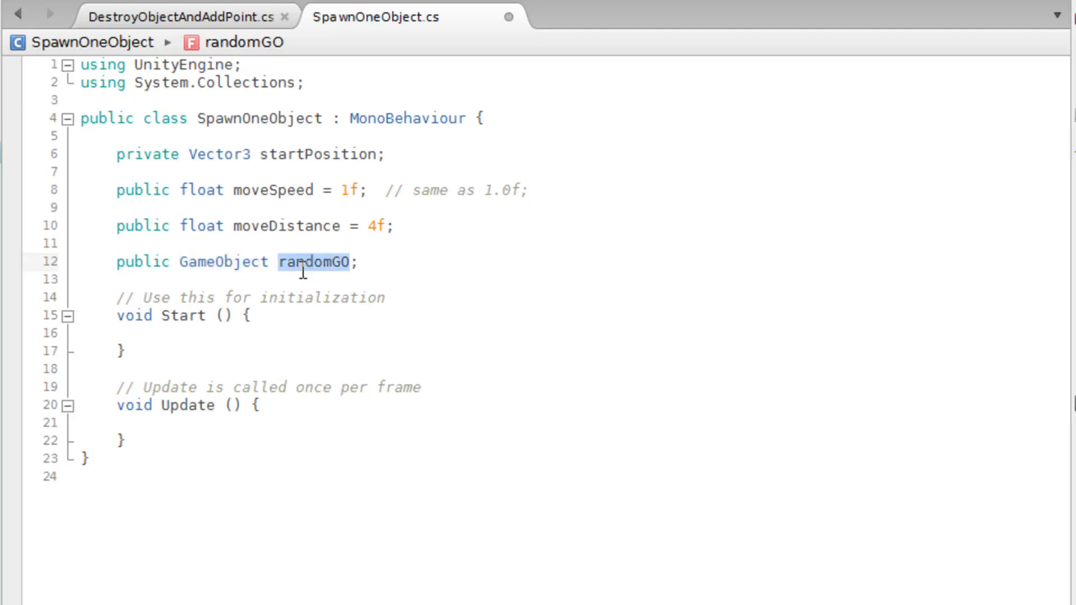
{"action": "left_click", "coordinate": [380, 264]}
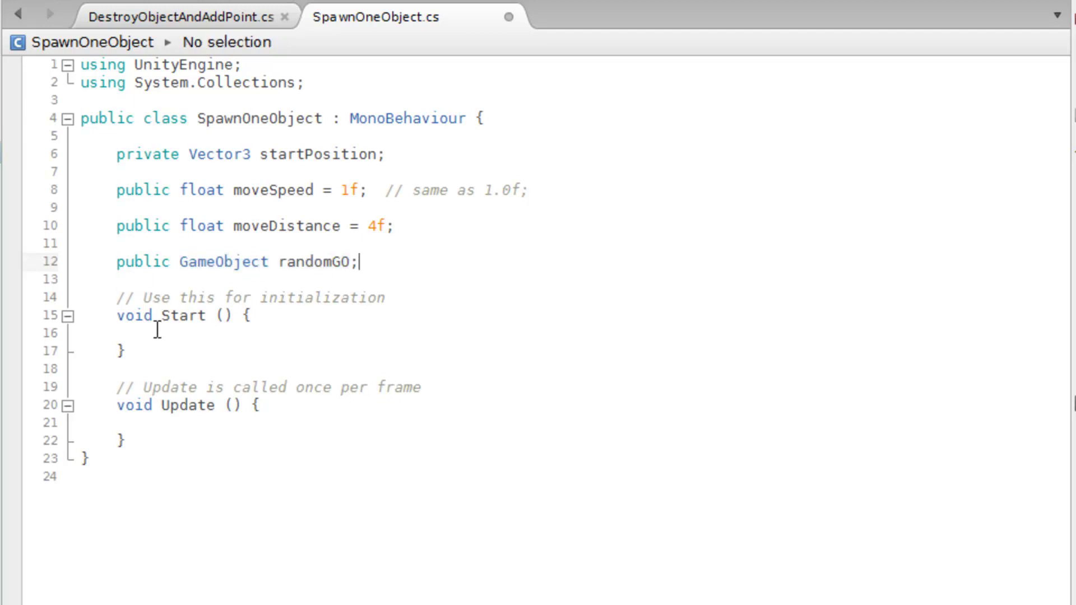
{"action": "left_click", "coordinate": [303, 327]}
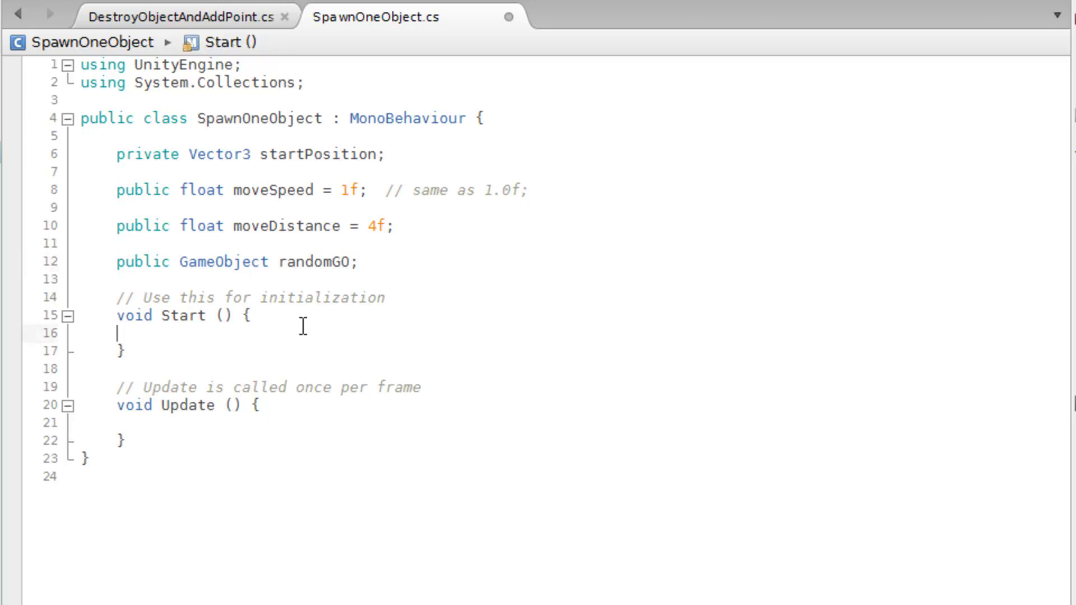
{"action": "left_click", "coordinate": [315, 257]}
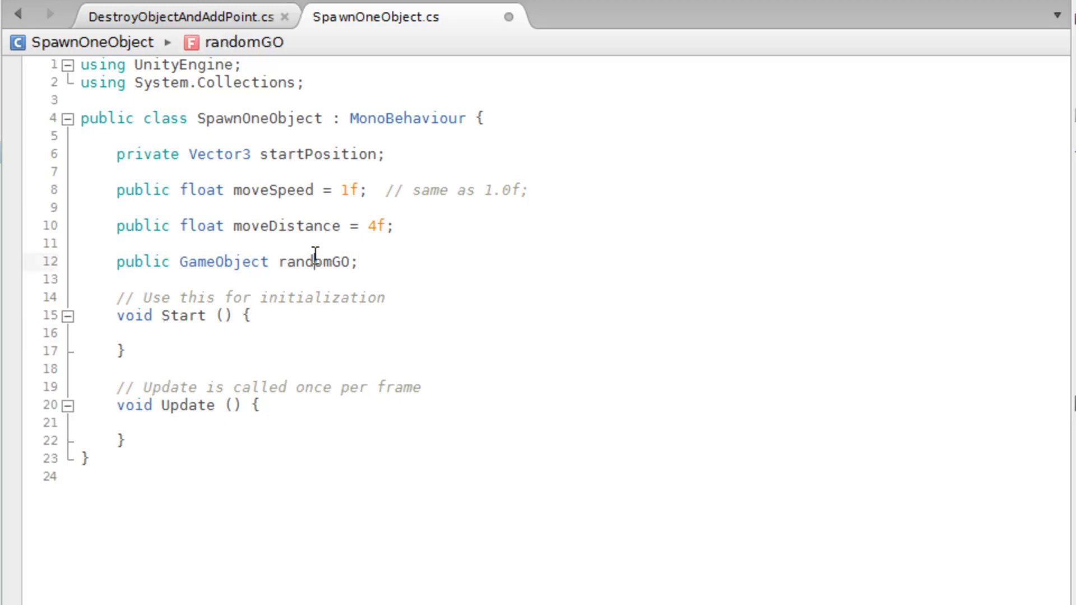
{"action": "left_click", "coordinate": [195, 333]}
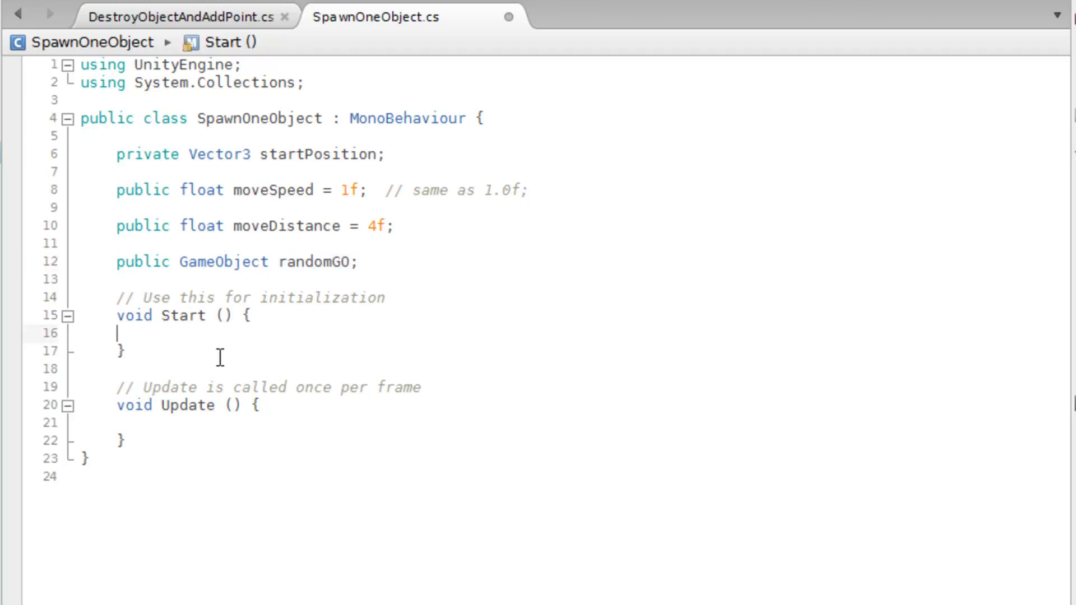
{"action": "left_click", "coordinate": [269, 496]}
Step: Assign transform.position to startPosition inside the Start() method, and leave blank lines below the statement
{"action": "left_click", "coordinate": [288, 332]}
{"action": "key", "text": "Tab"}
{"action": "type", "text": "start"}
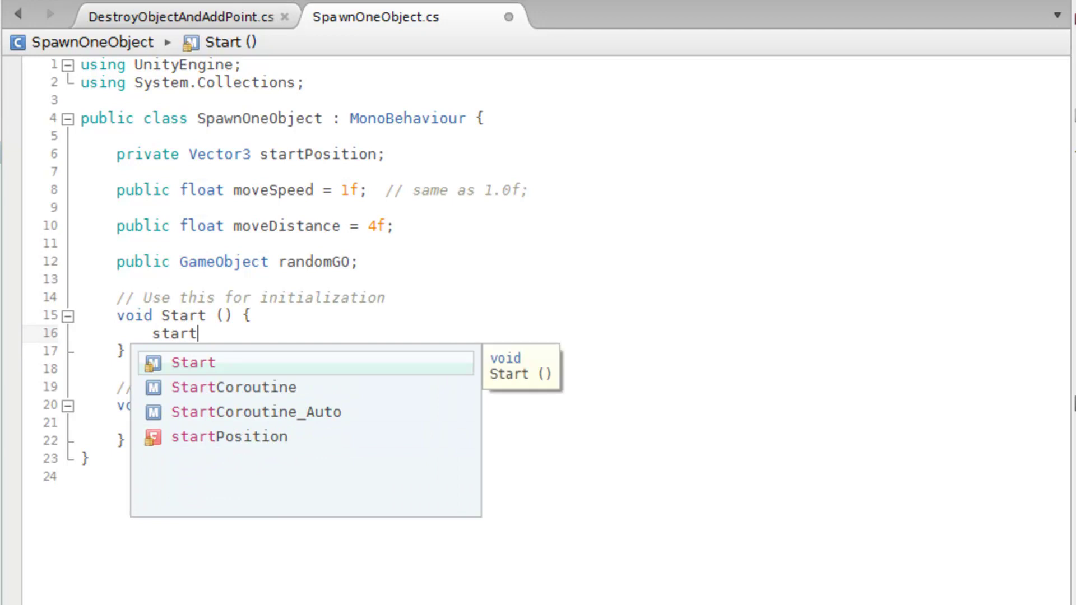
{"action": "key", "text": "Down"}
{"action": "key", "text": "Down"}
{"action": "key", "text": "Down"}
{"action": "key", "text": "Return"}
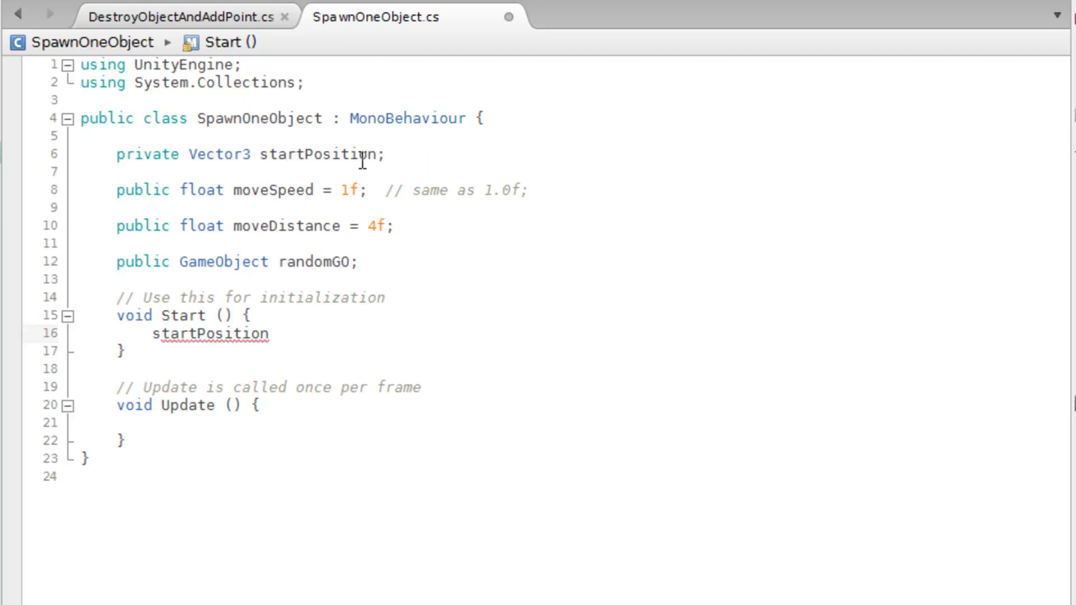
{"action": "type", "text": "= transform.pos"}
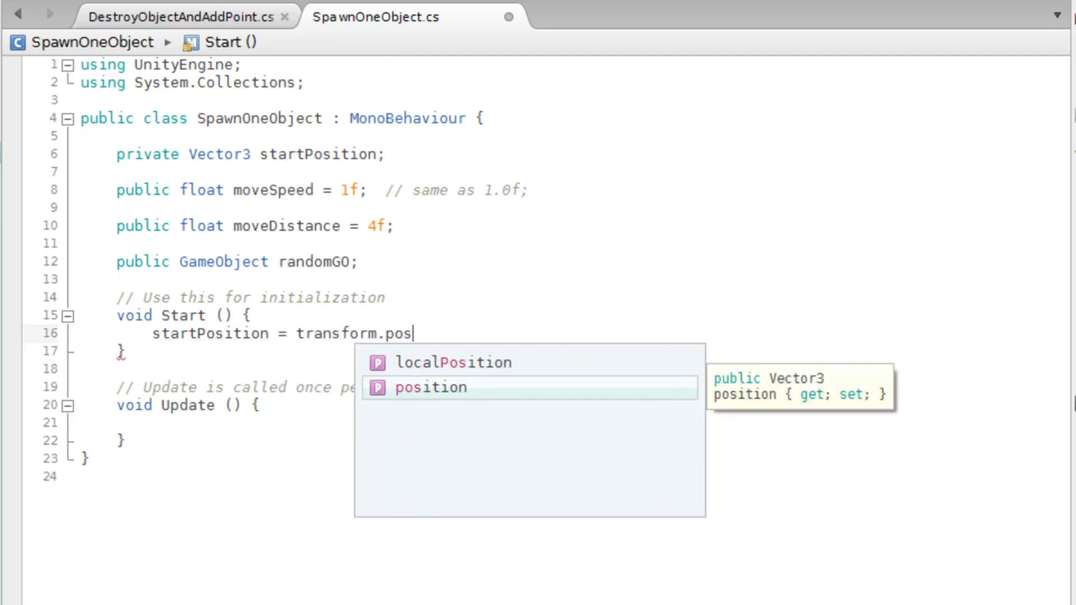
{"action": "type", "text": "ition;"}
{"action": "key", "text": "Return"}
{"action": "key", "text": "Return"}
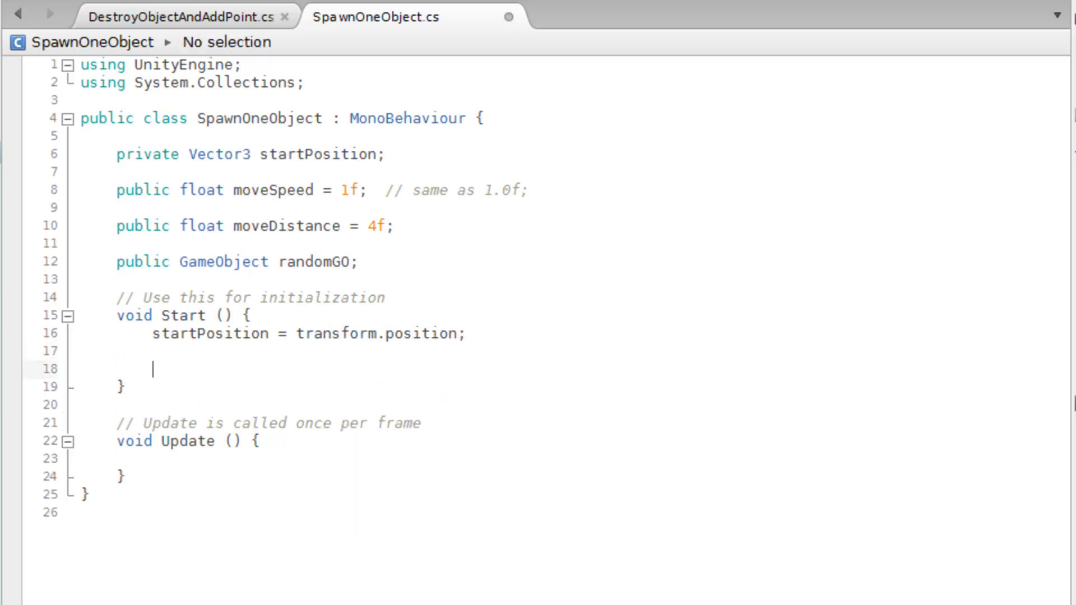
{"action": "key", "text": "Up"}
{"action": "key", "text": "Return"}
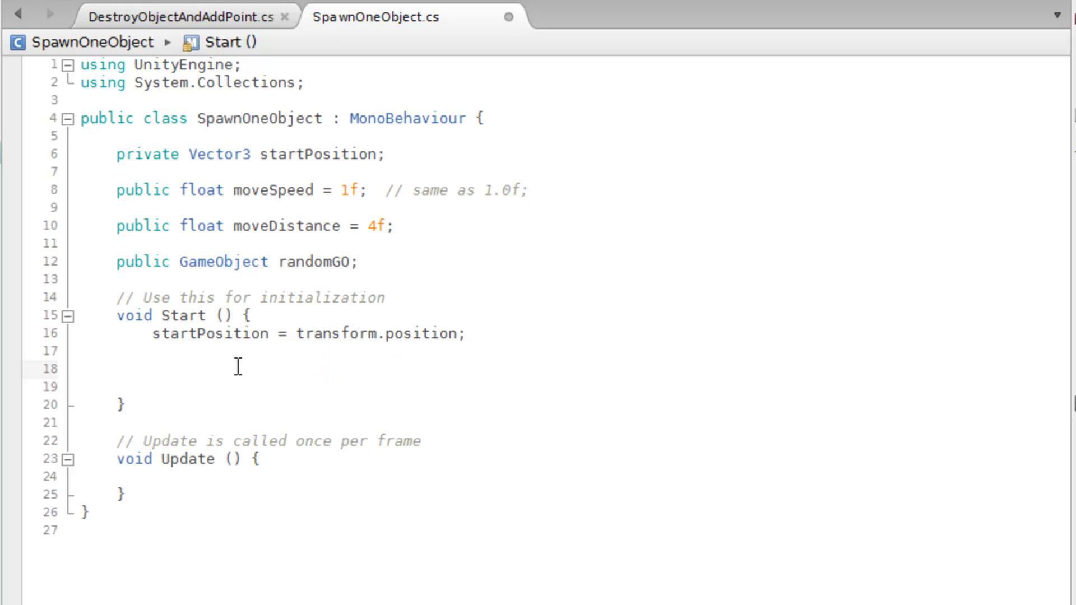
{"action": "left_click", "coordinate": [288, 354]}
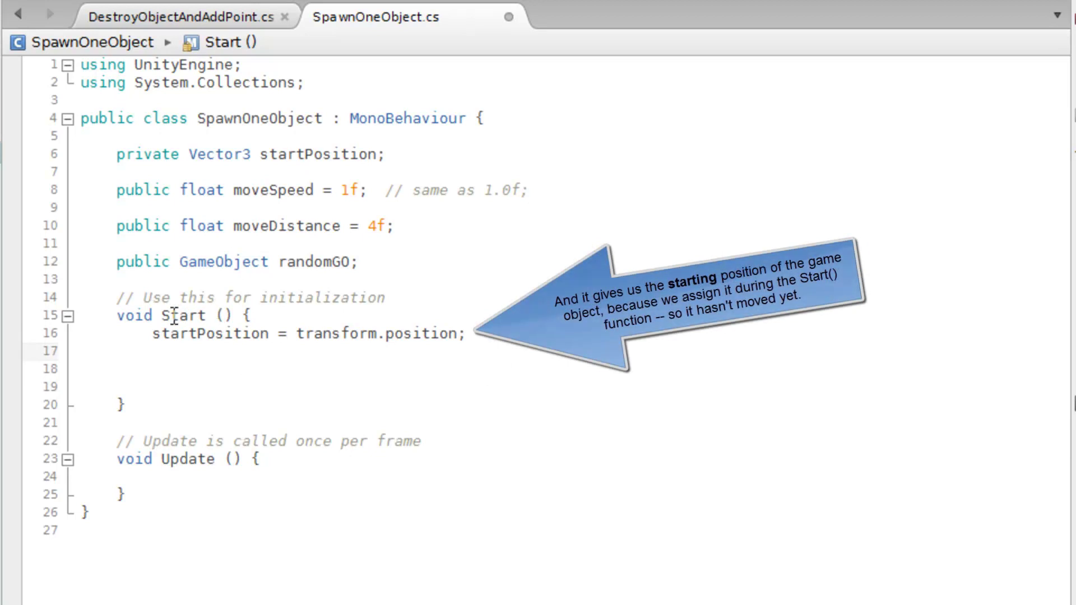
{"action": "left_click_drag", "start_coordinate": [118, 315], "coordinate": [250, 317]}
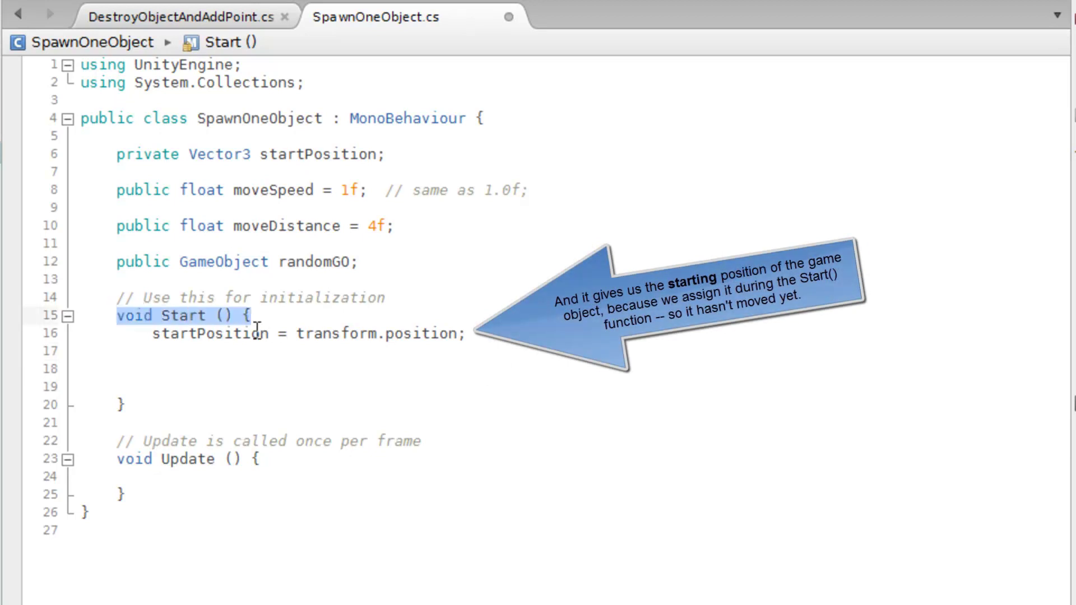
{"action": "double_click", "coordinate": [240, 334]}
Step: Declare a GameObject variable myObj in Start(), below the startPosition assignment, and set it to Instantiate(randomGO) as GameObject
{"action": "left_click", "coordinate": [265, 367]}
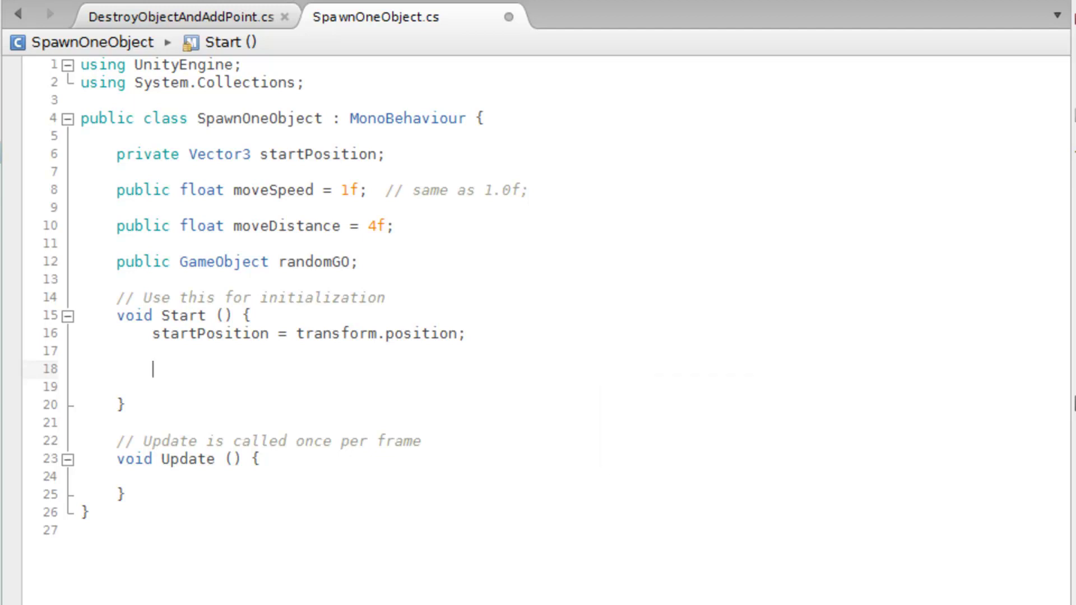
{"action": "type", "text": "Game"}
{"action": "key", "text": "Return"}
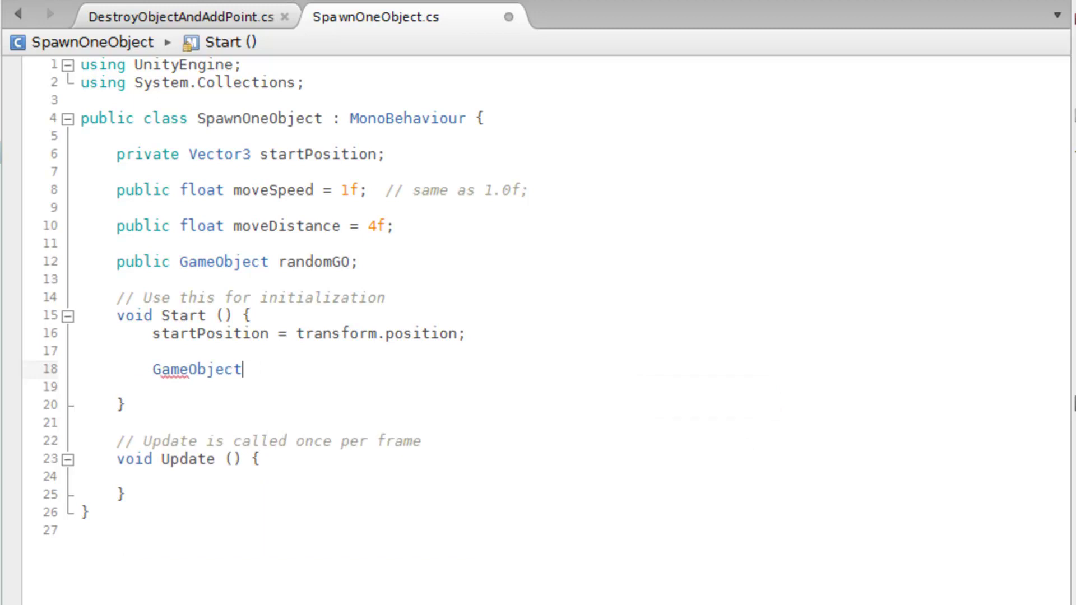
{"action": "type", "text": "myObj = "}
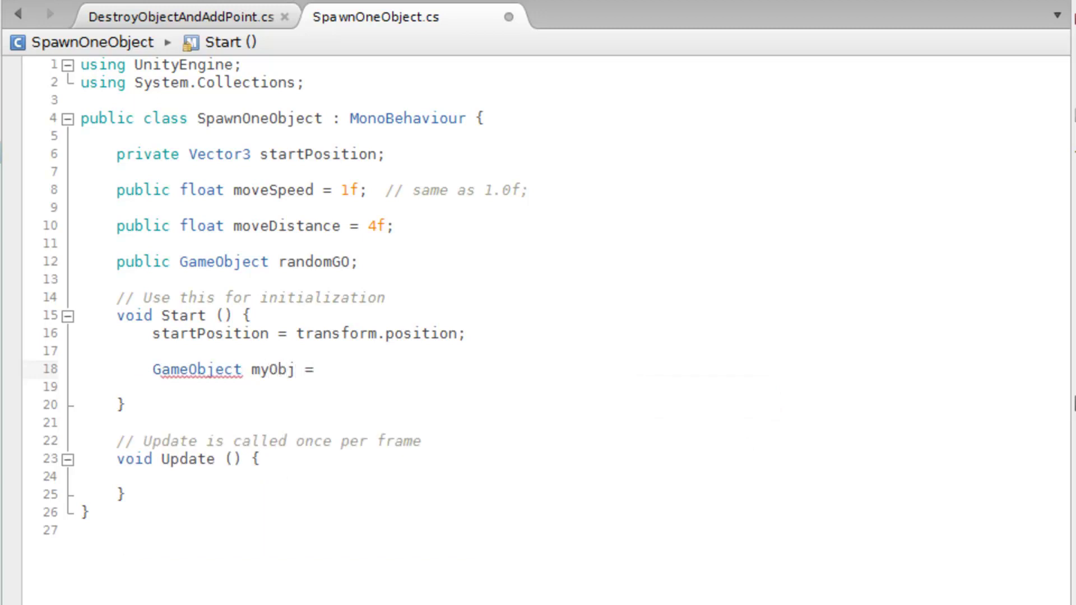
{"action": "type", "text": "Insta"}
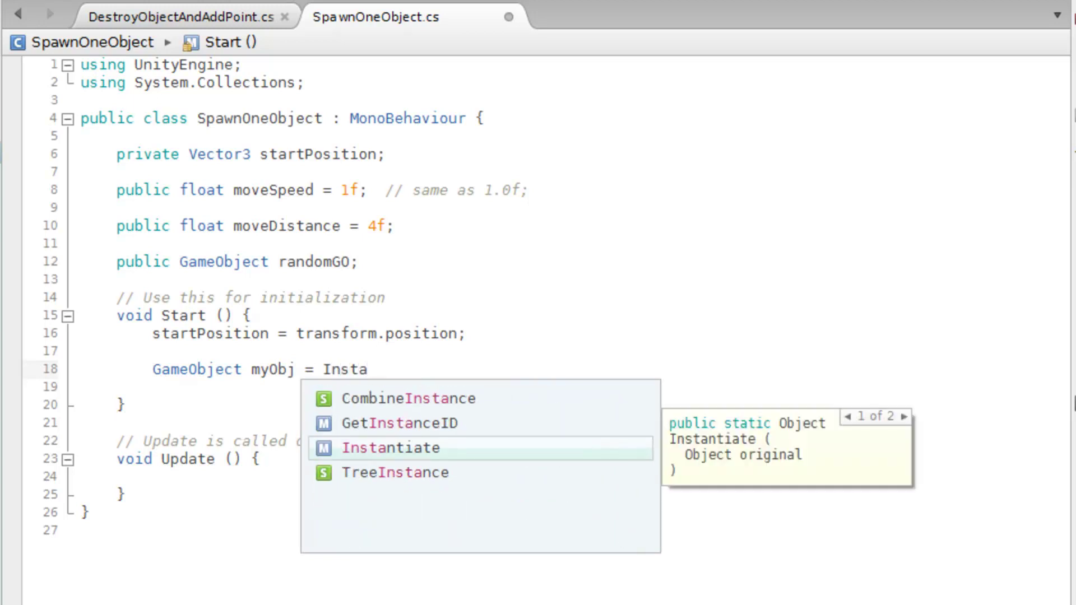
{"action": "key", "text": "Return"}
{"action": "type", "text": "("}
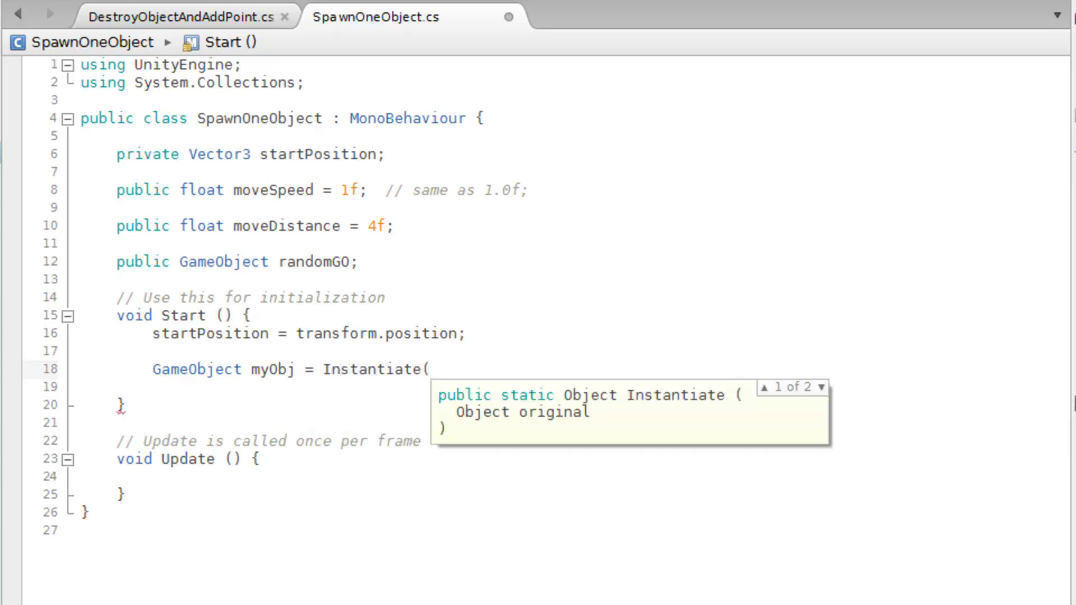
{"action": "type", "text": "ran"}
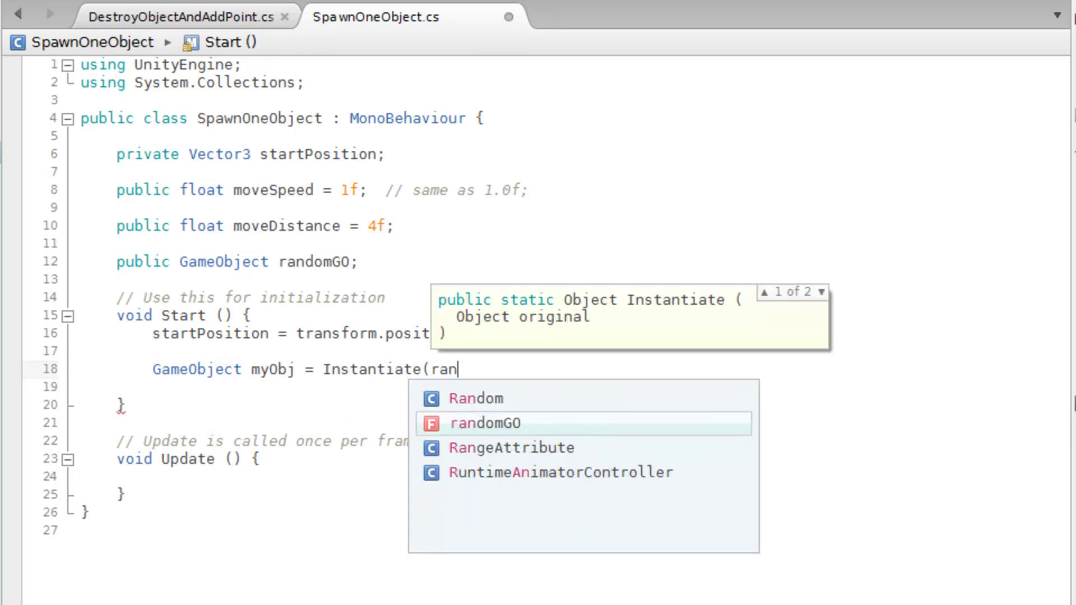
{"action": "key", "text": "Return"}
{"action": "type", "text": ") as Game"}
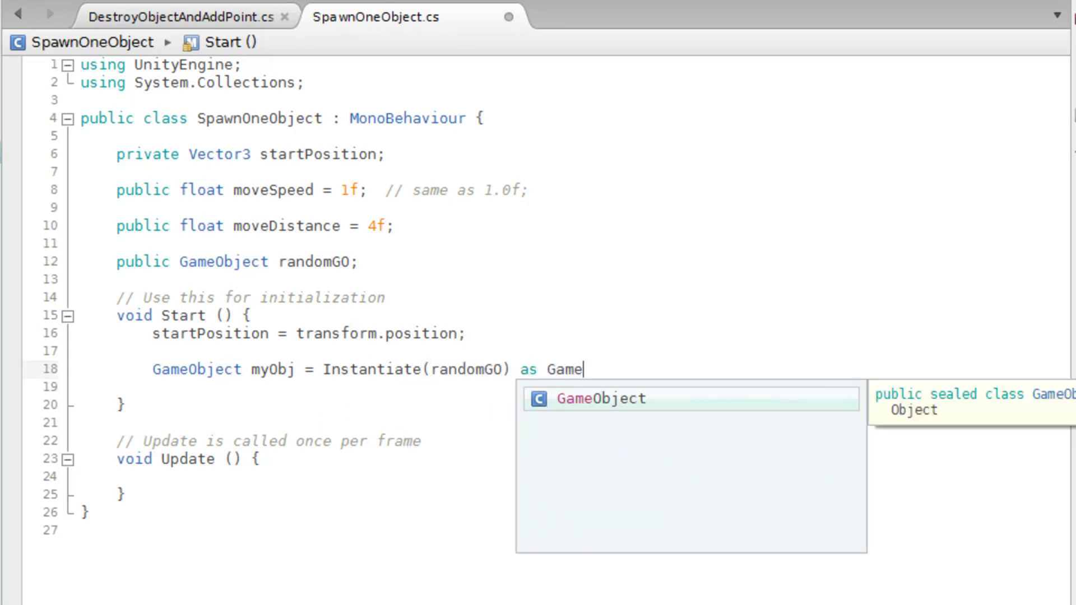
{"action": "key", "text": "Return"}
{"action": "type", "text": ";"}
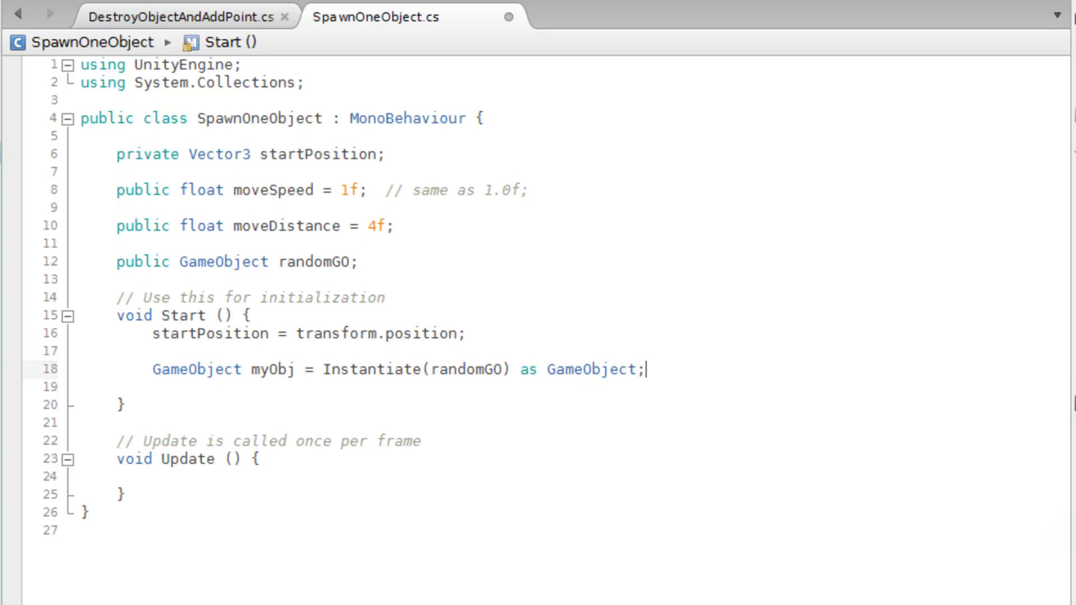
{"action": "key", "text": "Return"}
{"action": "key", "text": "Return"}
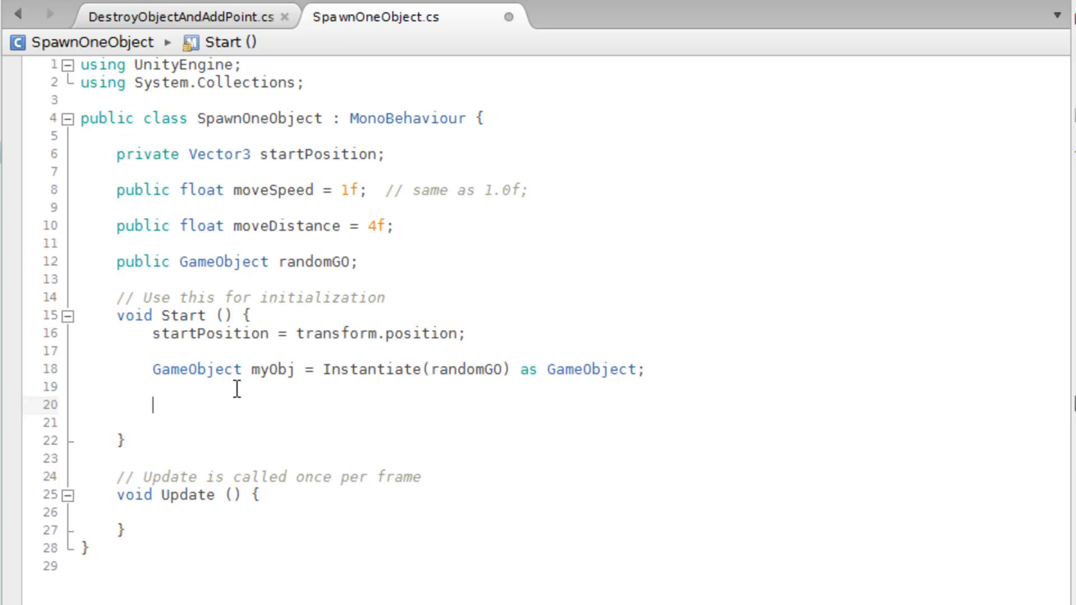
Step: Compare the type and name of myObj with the types and names of the class variables declared above Start()
{"action": "double_click", "coordinate": [273, 370]}
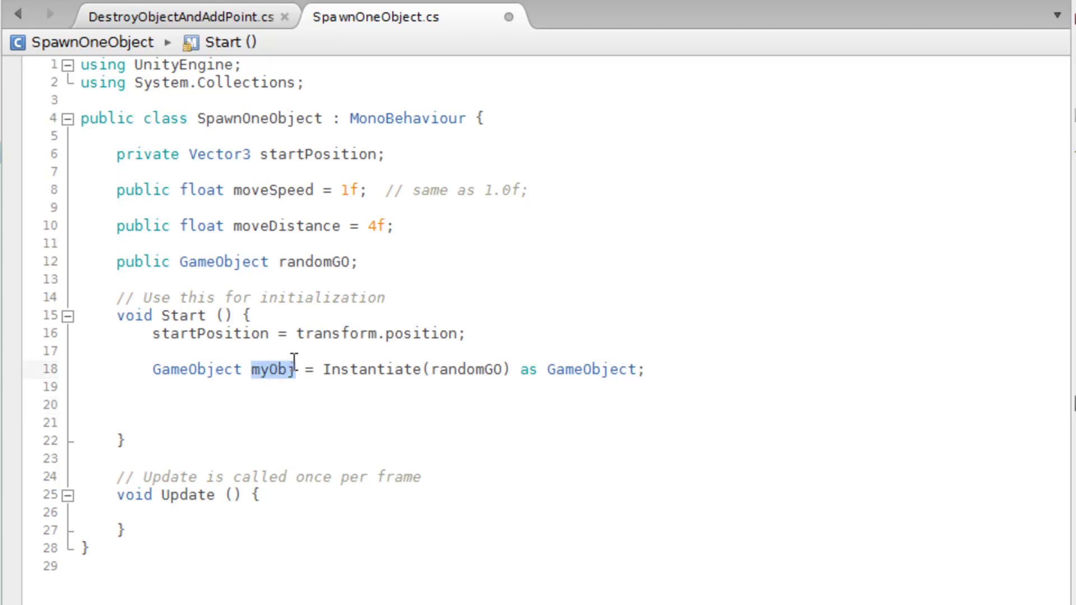
{"action": "mouse_move", "coordinate": [278, 364]}
{"action": "double_click", "coordinate": [195, 370]}
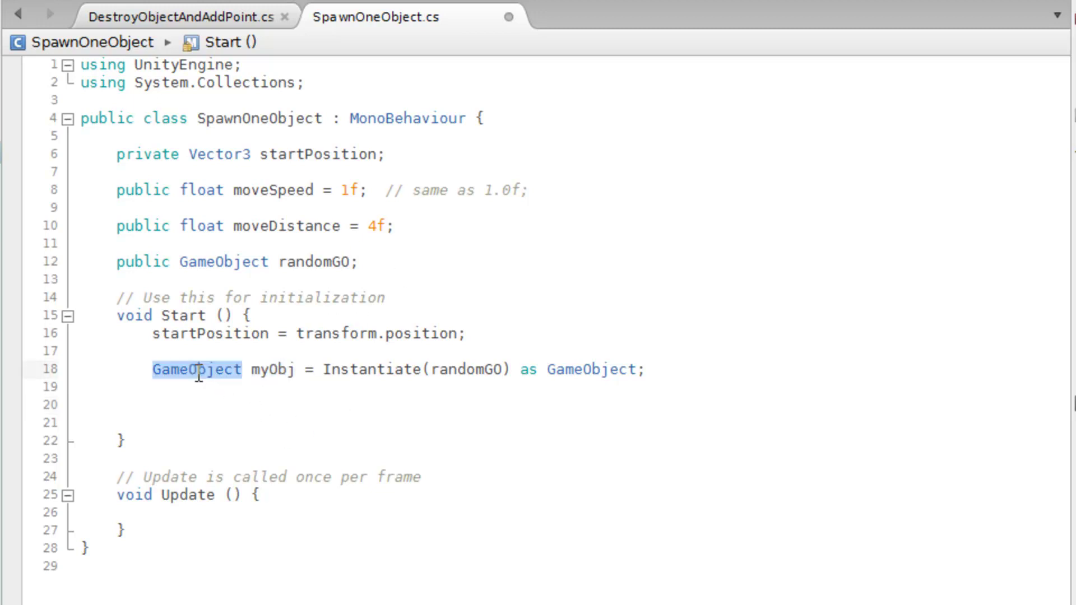
{"action": "left_click", "coordinate": [237, 424]}
{"action": "left_click", "coordinate": [254, 387]}
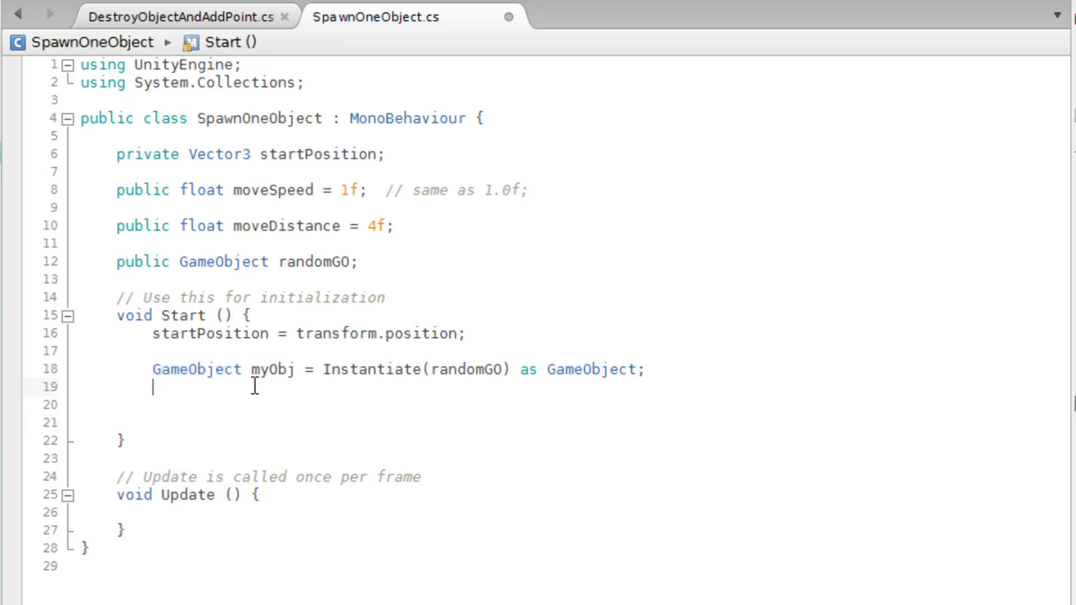
{"action": "double_click", "coordinate": [202, 227]}
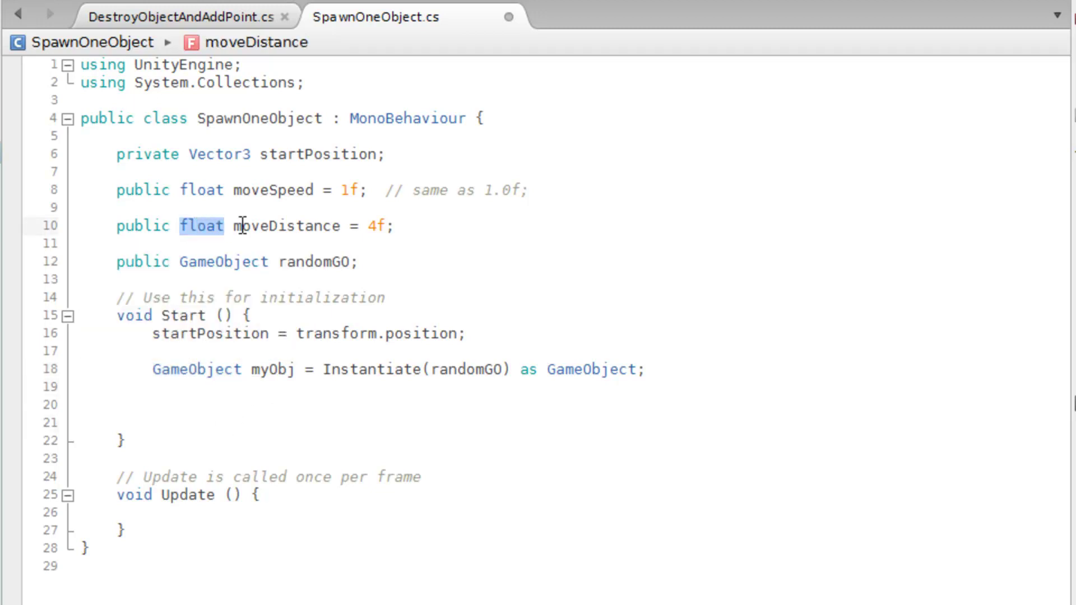
{"action": "double_click", "coordinate": [276, 226]}
{"action": "double_click", "coordinate": [193, 190]}
{"action": "double_click", "coordinate": [282, 190]}
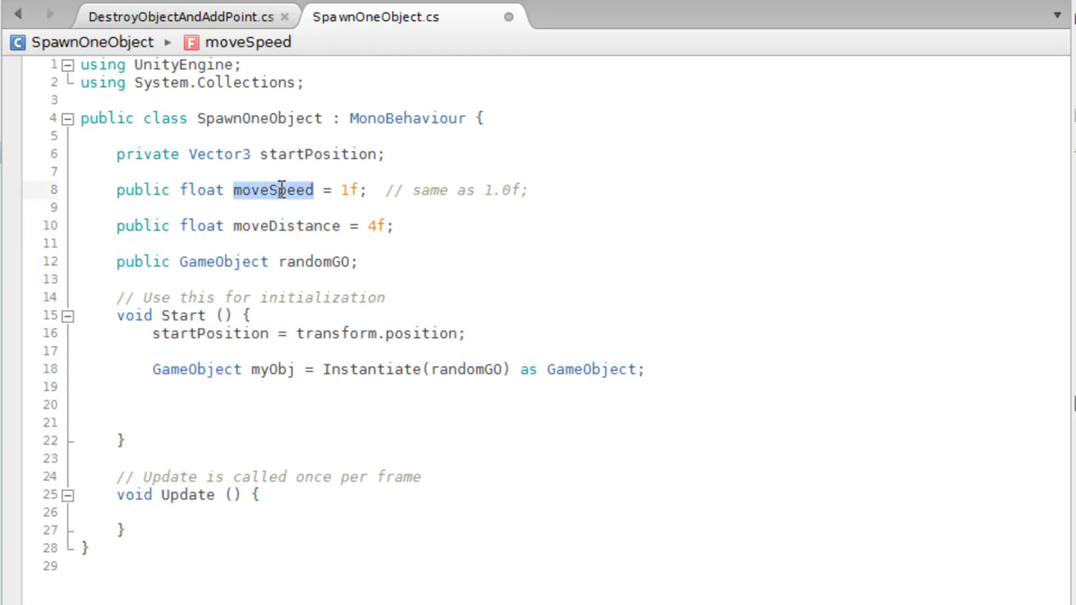
{"action": "double_click", "coordinate": [215, 156]}
{"action": "double_click", "coordinate": [281, 154]}
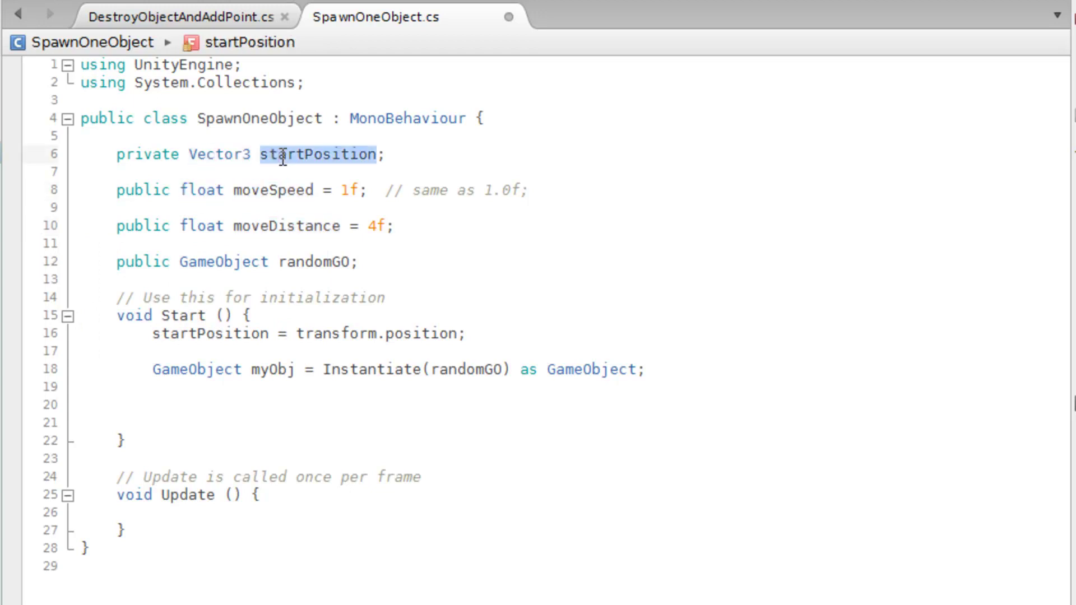
{"action": "double_click", "coordinate": [204, 261]}
{"action": "left_click", "coordinate": [314, 263]}
{"action": "double_click", "coordinate": [314, 263]}
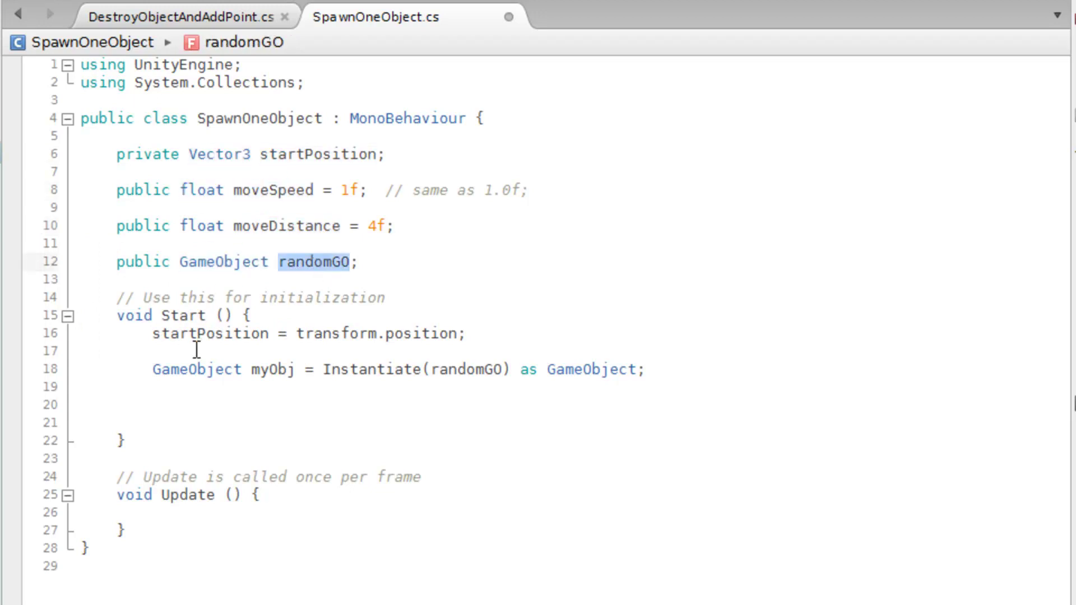
{"action": "double_click", "coordinate": [202, 373]}
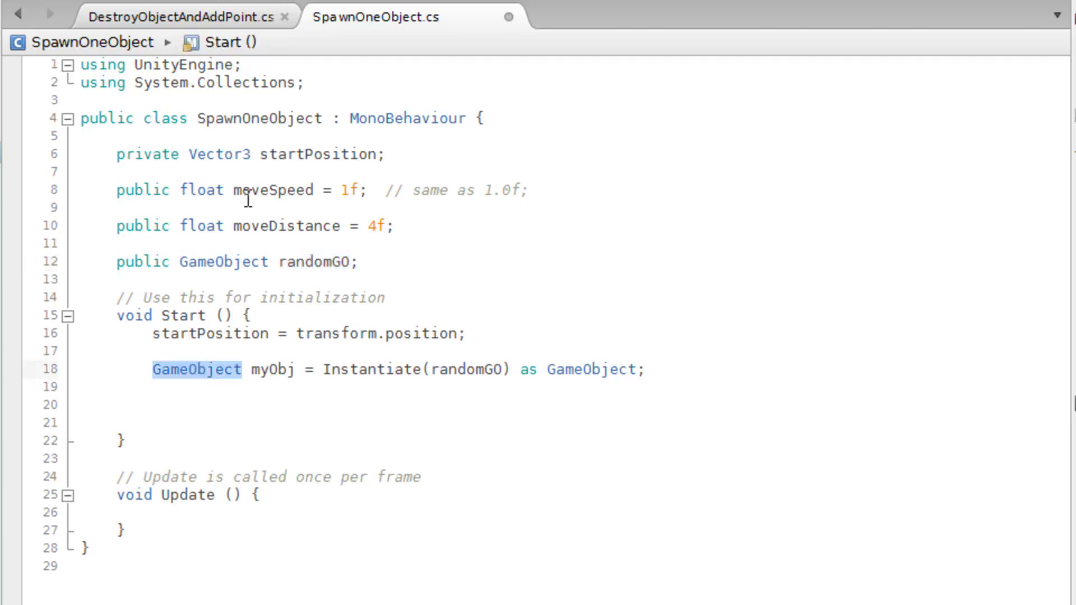
{"action": "double_click", "coordinate": [260, 367]}
{"action": "double_click", "coordinate": [202, 373]}
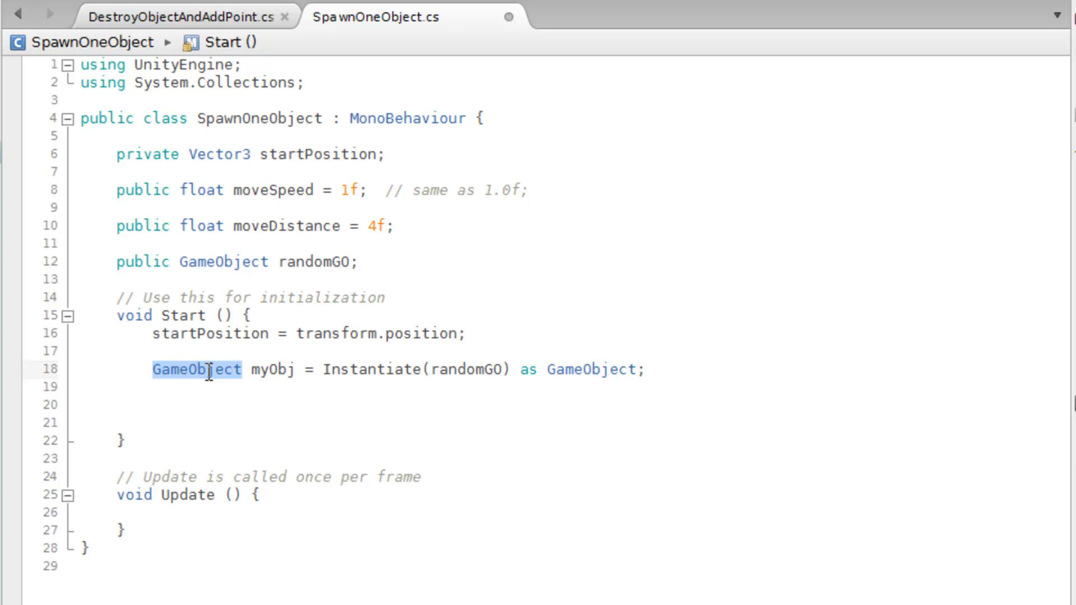
{"action": "double_click", "coordinate": [275, 368]}
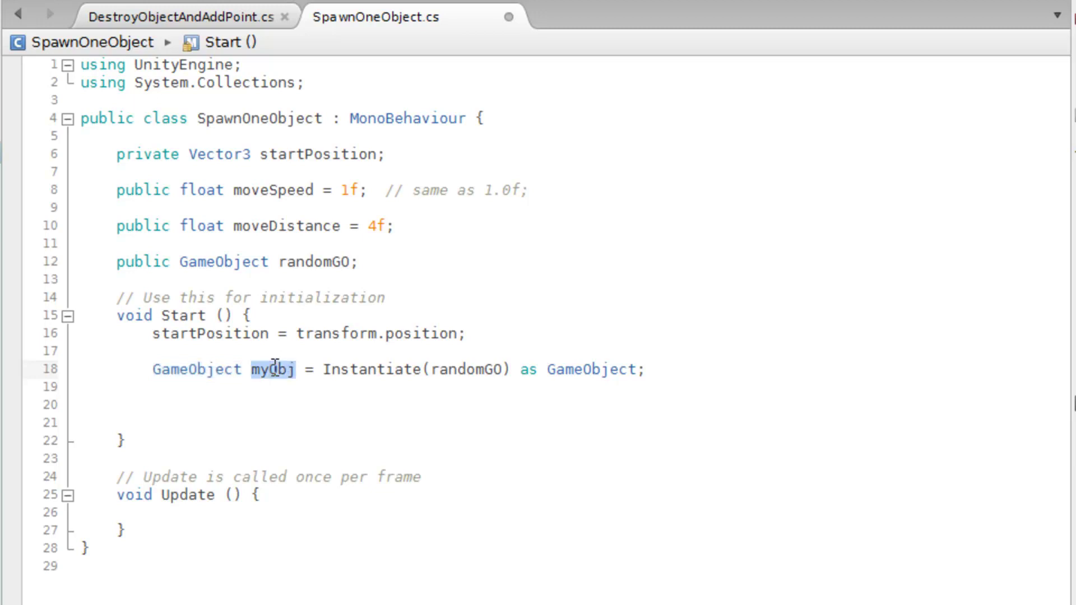
Step: Examine the Instantiate(randomGO) call and its "as GameObject" cast against the declared type of myObj
{"action": "left_click", "coordinate": [720, 364]}
{"action": "key", "text": "Return"}
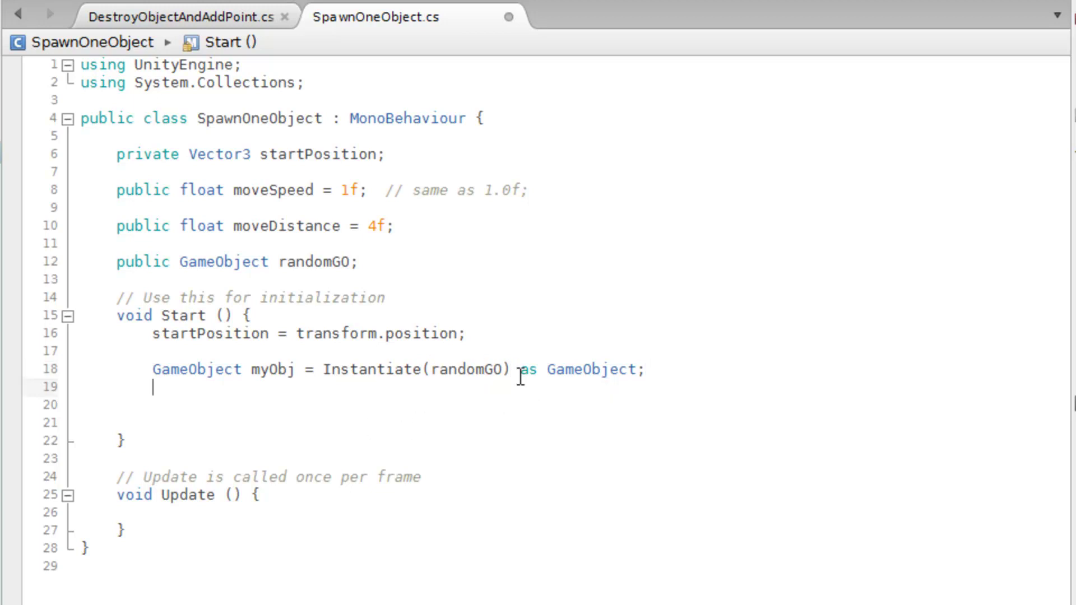
{"action": "left_click_drag", "start_coordinate": [512, 368], "coordinate": [658, 369]}
{"action": "left_click", "coordinate": [684, 373]}
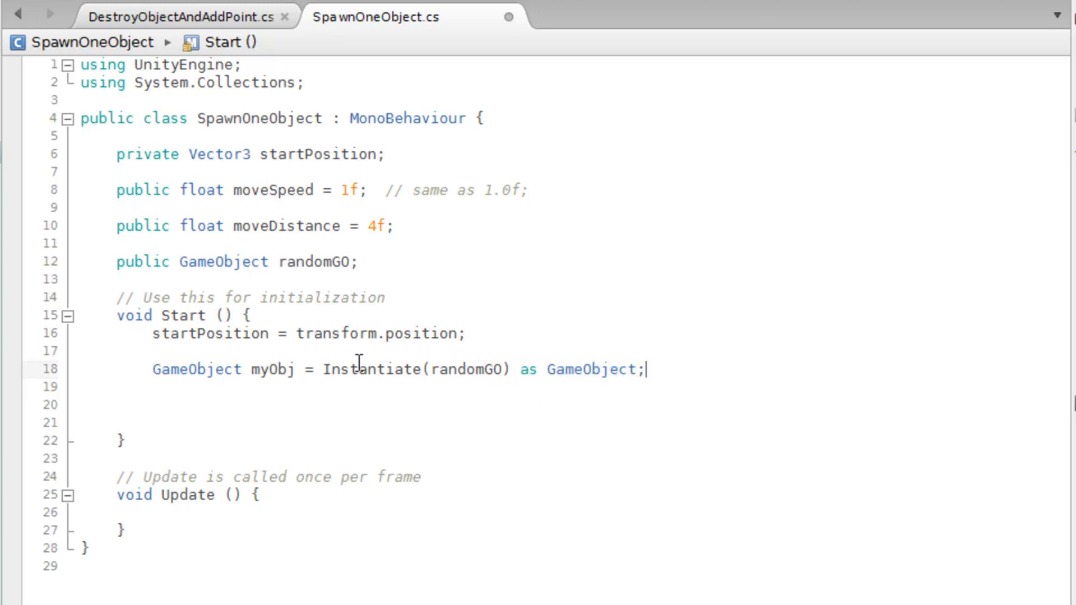
{"action": "left_click_drag", "start_coordinate": [317, 370], "coordinate": [646, 372]}
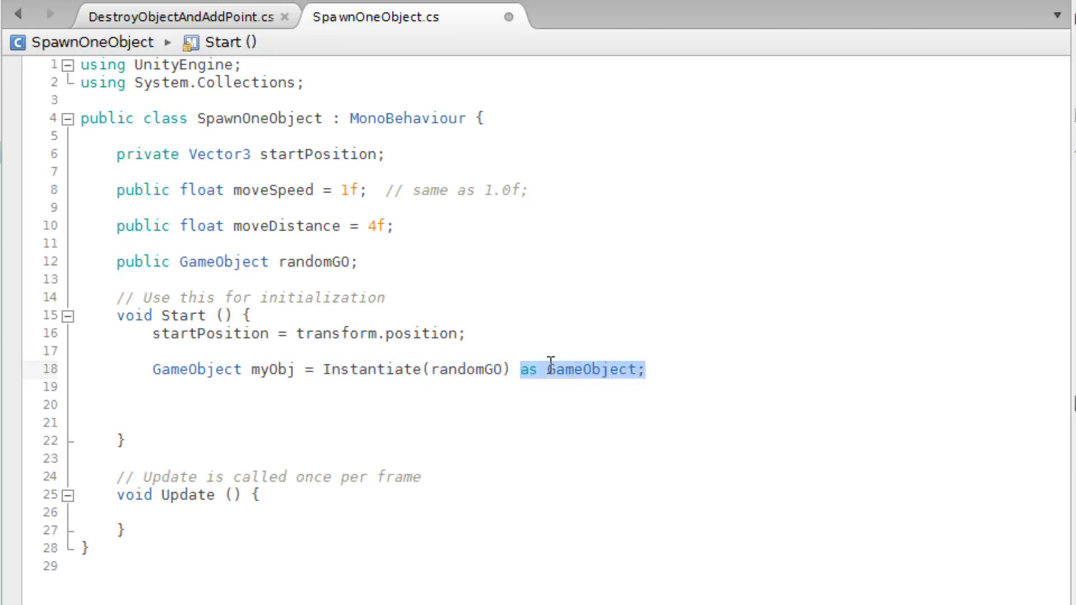
{"action": "left_click", "coordinate": [644, 350]}
{"action": "double_click", "coordinate": [618, 369]}
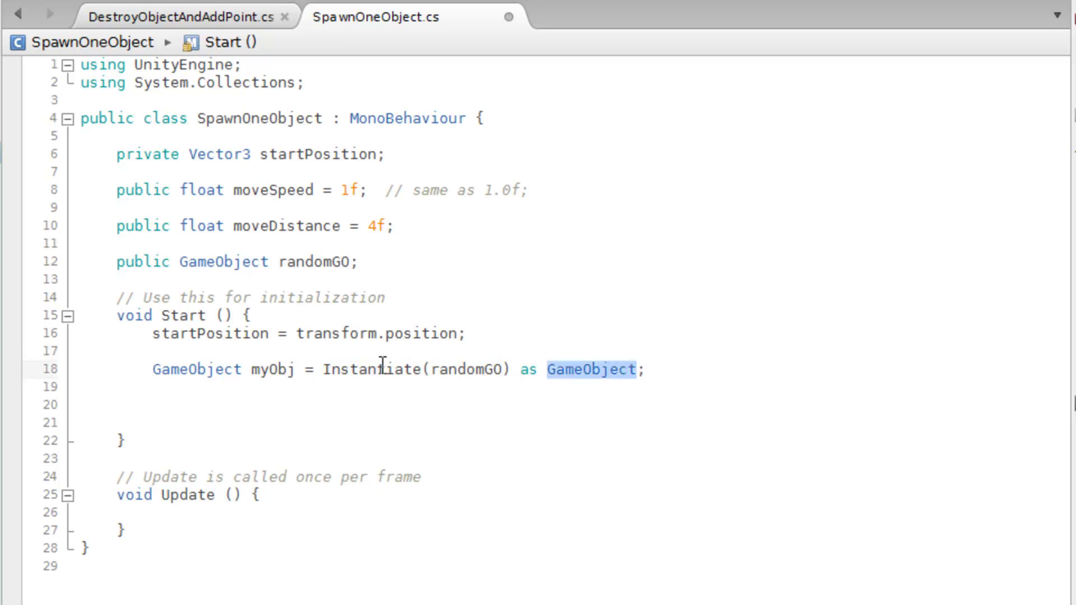
{"action": "double_click", "coordinate": [203, 369]}
{"action": "left_click", "coordinate": [692, 362]}
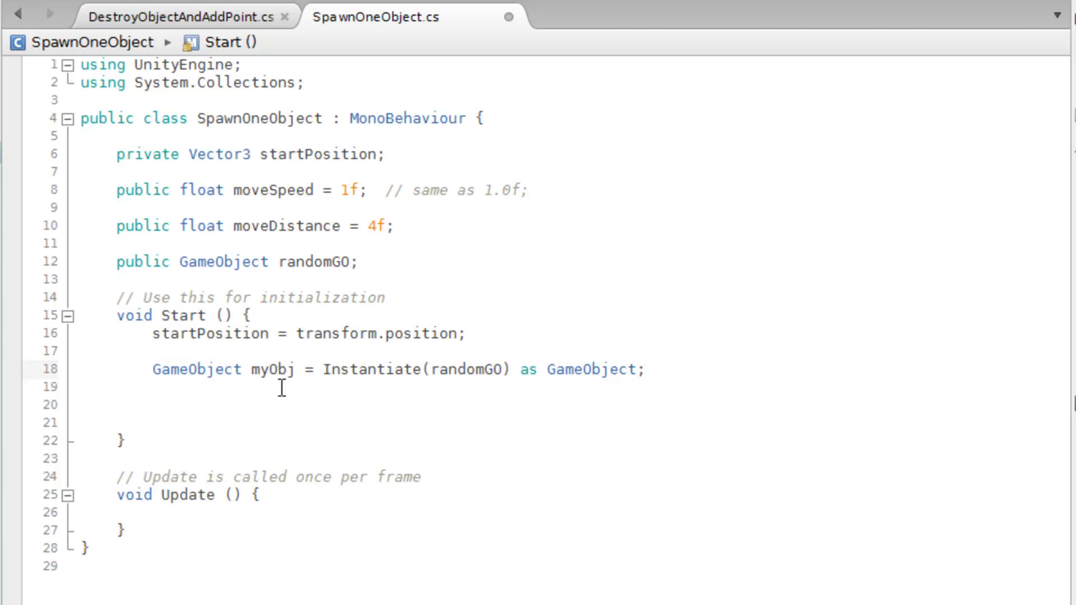
{"action": "double_click", "coordinate": [271, 368]}
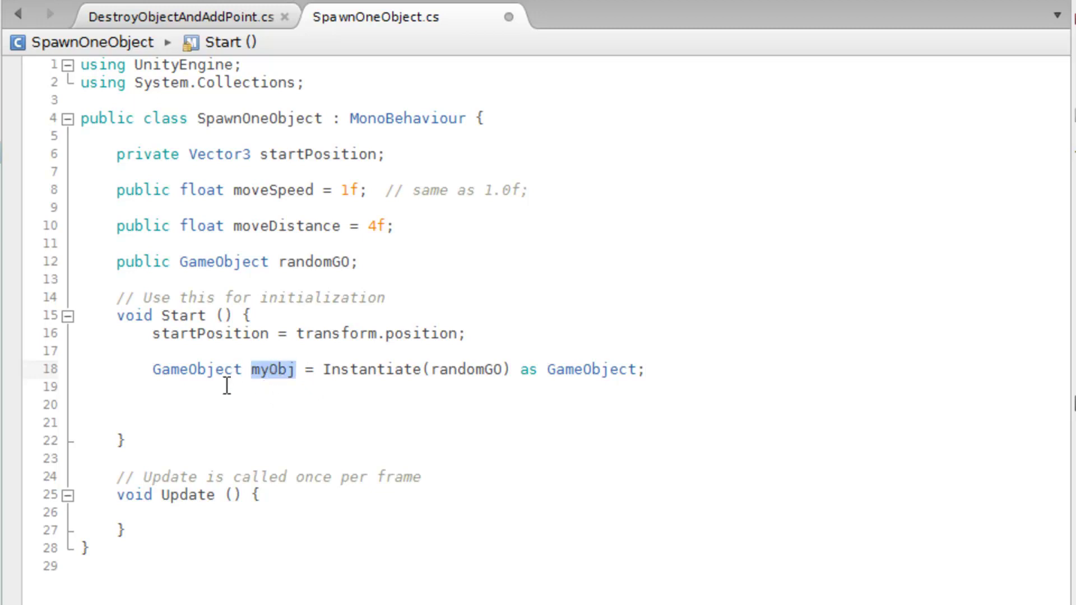
{"action": "left_click_drag", "start_coordinate": [325, 370], "coordinate": [526, 368]}
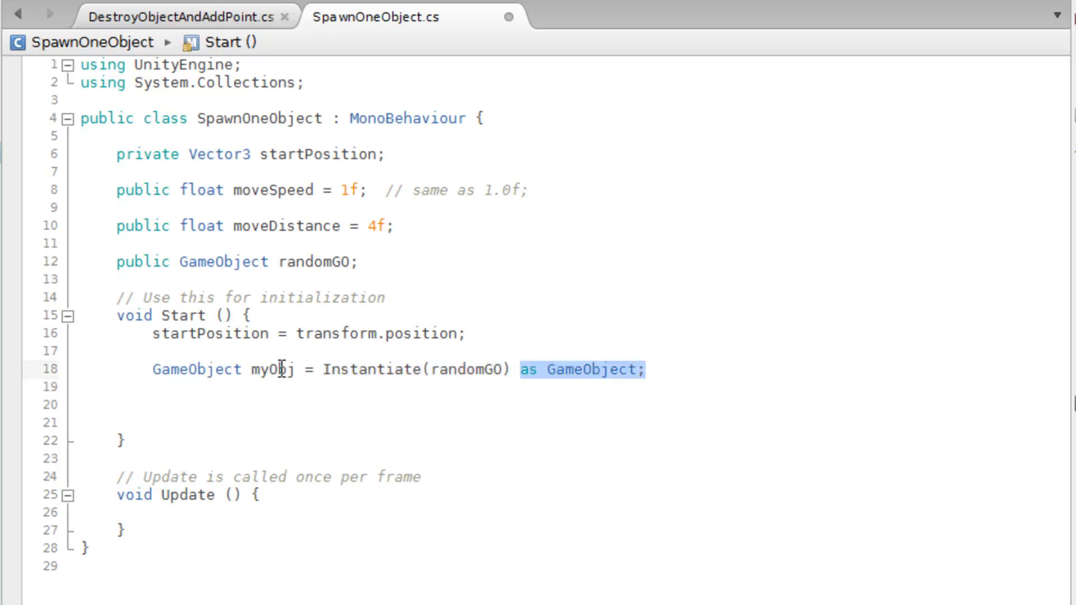
Step: Insert two new lines below the myObj instantiation statement in Start()
{"action": "left_click", "coordinate": [684, 369]}
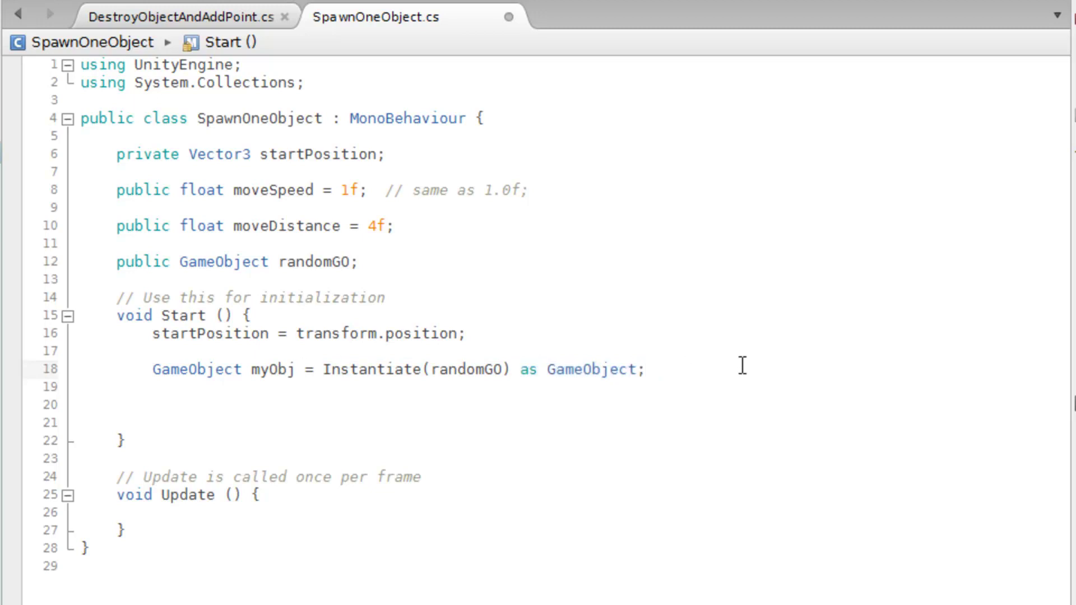
{"action": "key", "text": "Return"}
{"action": "key", "text": "Return"}
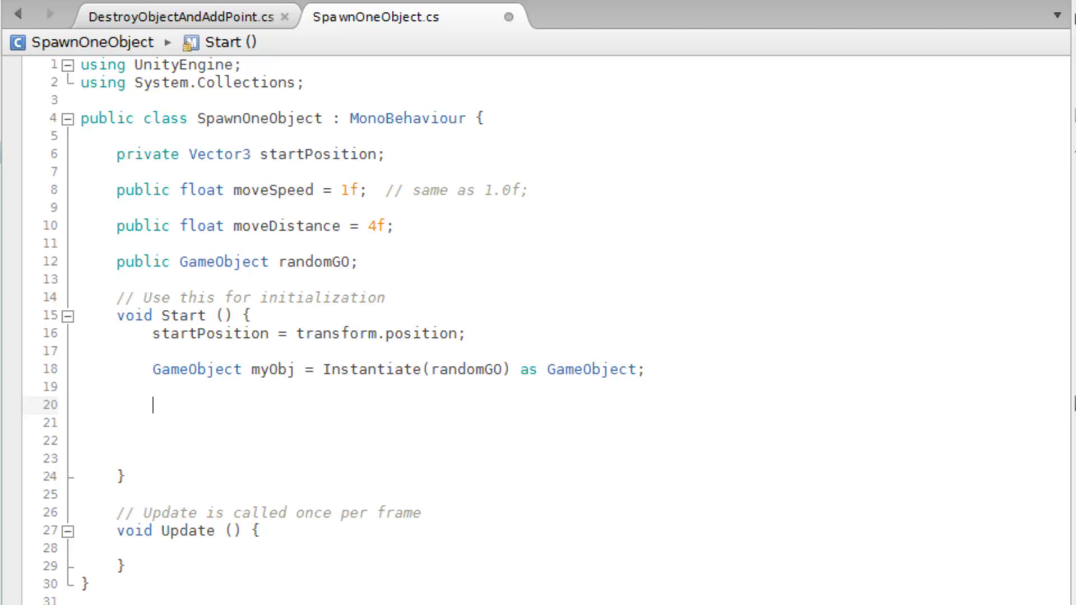
Step: Add a statement below the instantiation in Start() that sets myObj.transform.position to transform.position
{"action": "type", "text": "my"}
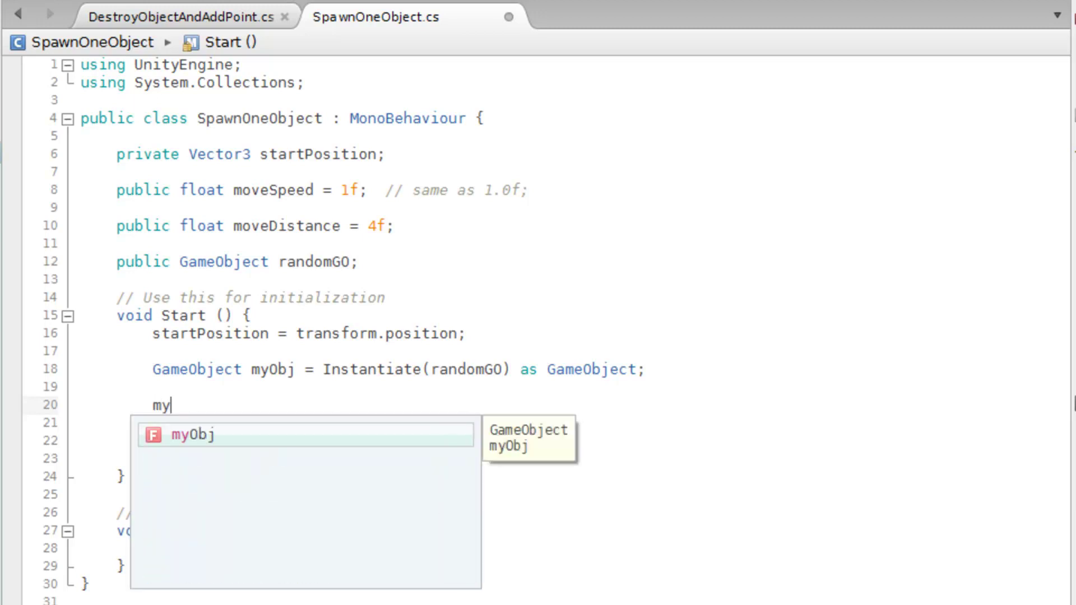
{"action": "key", "text": "Return"}
{"action": "type", "text": ".transform.pos"}
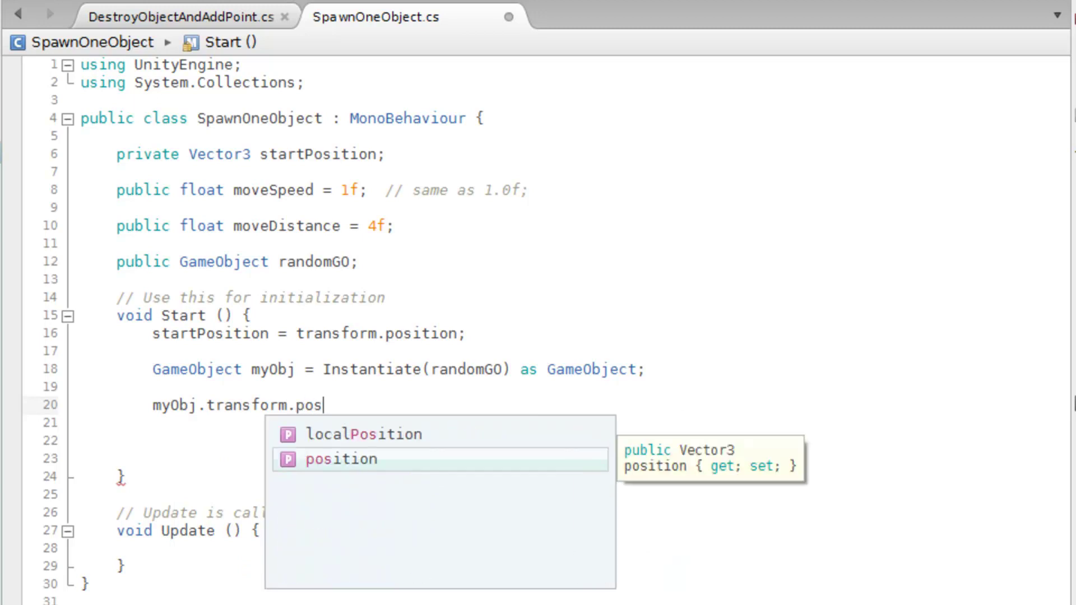
{"action": "key", "text": "Return"}
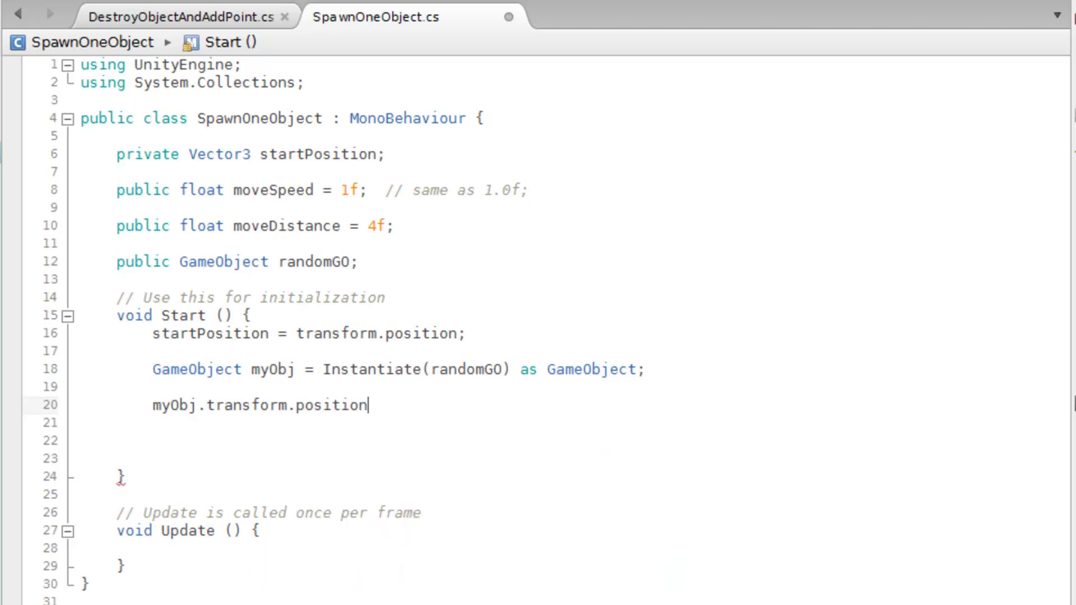
{"action": "type", "text": "= transform.position;"}
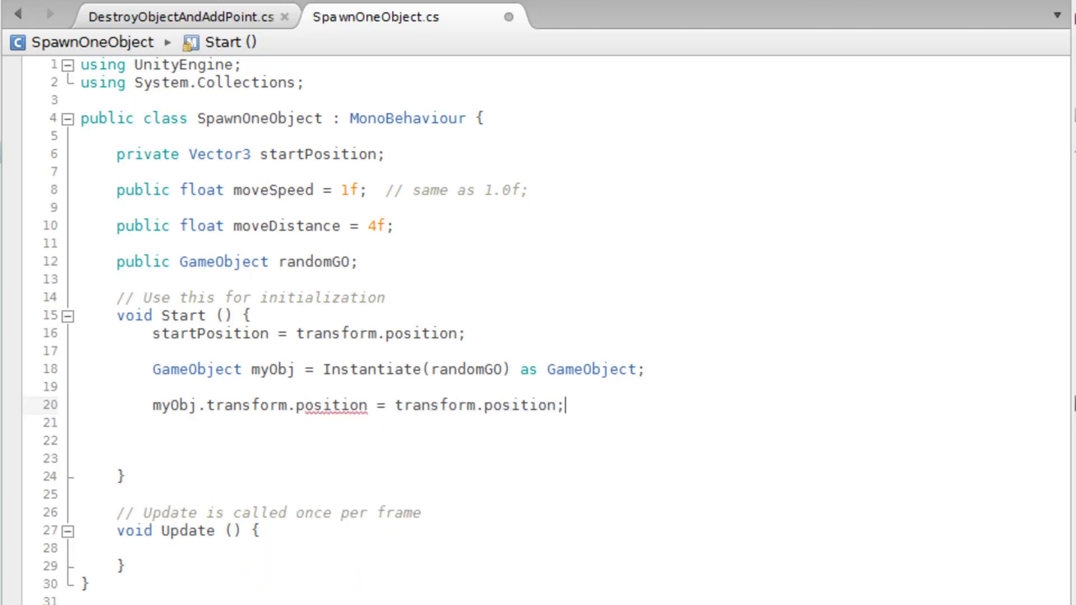
{"action": "key", "text": "Down"}
{"action": "key", "text": "Down"}
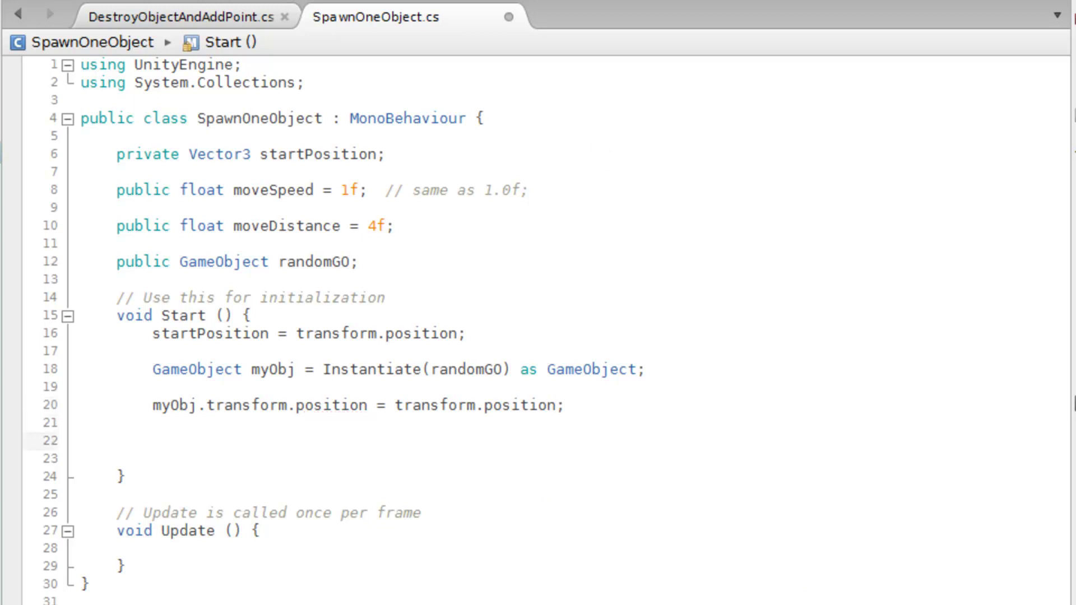
Step: Examine how the myObj instantiation and the two transform.position references in the assignment below it relate to each other
{"action": "double_click", "coordinate": [256, 371]}
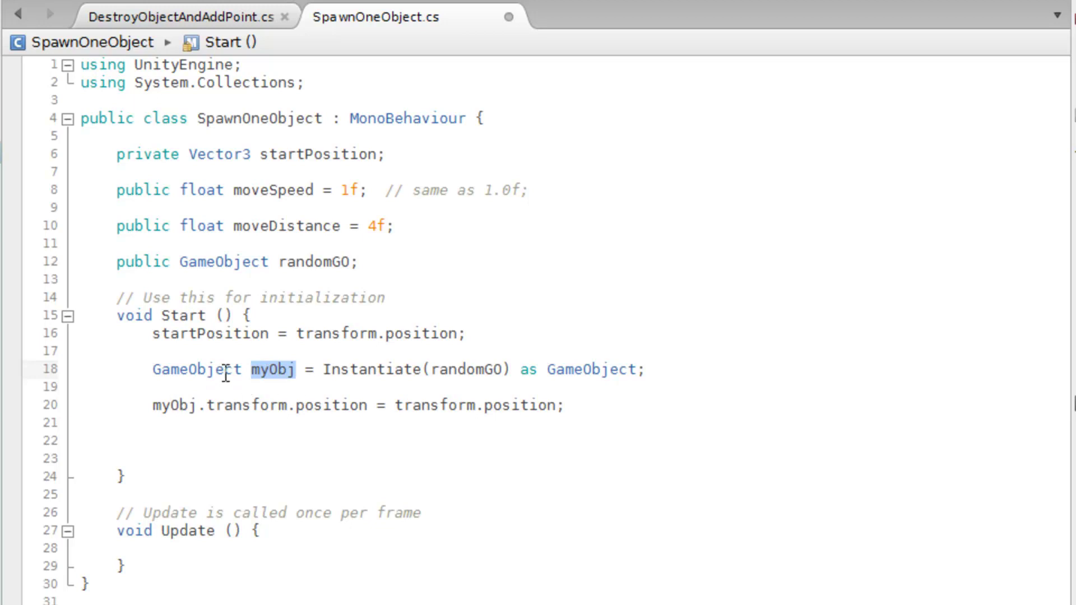
{"action": "double_click", "coordinate": [475, 370]}
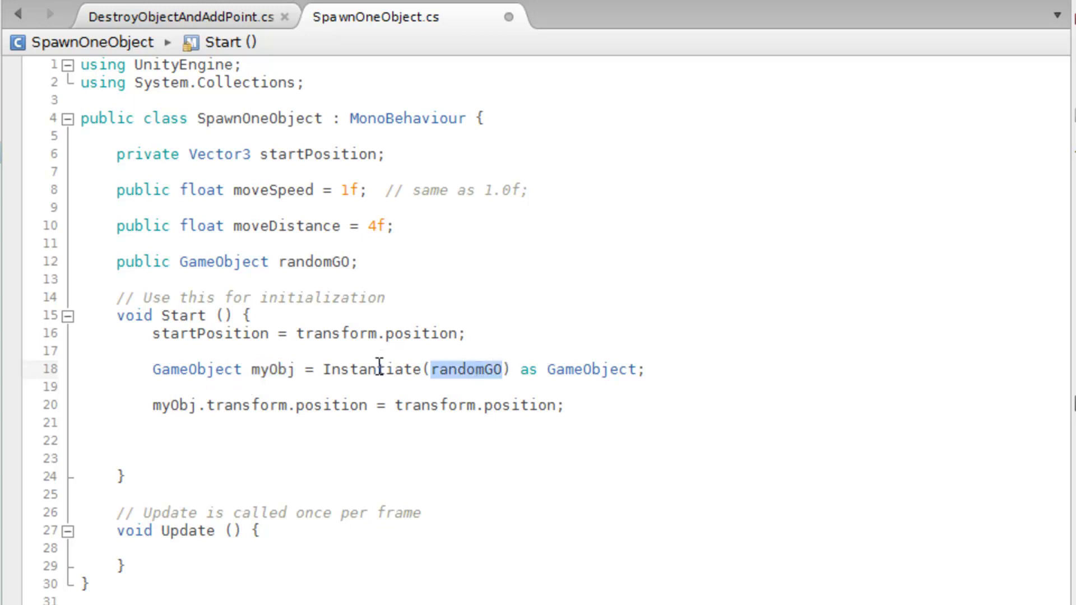
{"action": "double_click", "coordinate": [379, 369]}
{"action": "left_click", "coordinate": [173, 388]}
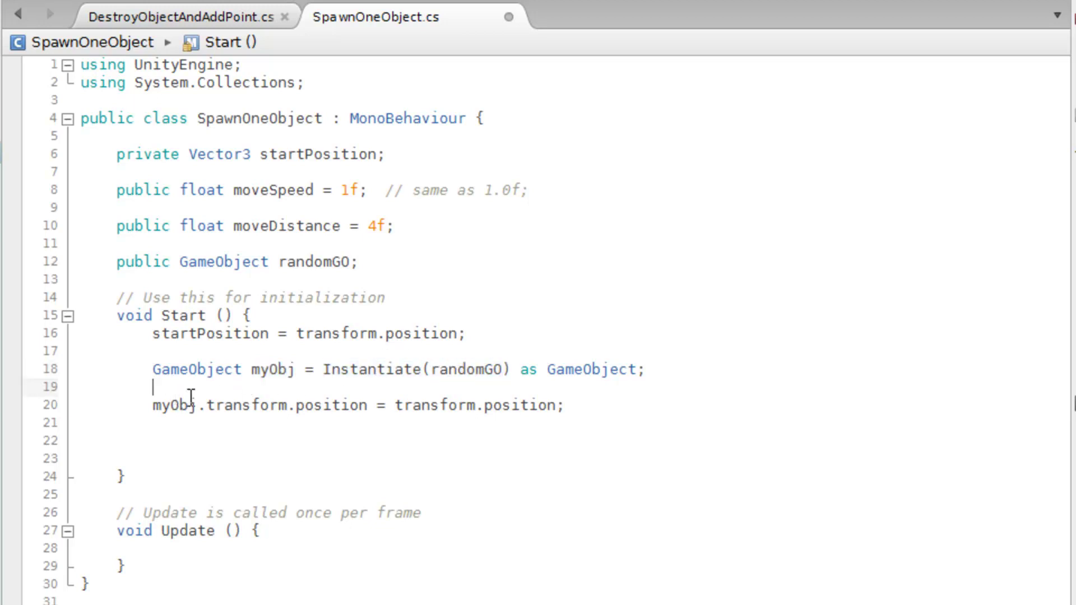
{"action": "double_click", "coordinate": [232, 407]}
{"action": "left_click", "coordinate": [316, 396]}
{"action": "double_click", "coordinate": [264, 406]}
{"action": "left_click_drag", "start_coordinate": [264, 406], "coordinate": [305, 414]}
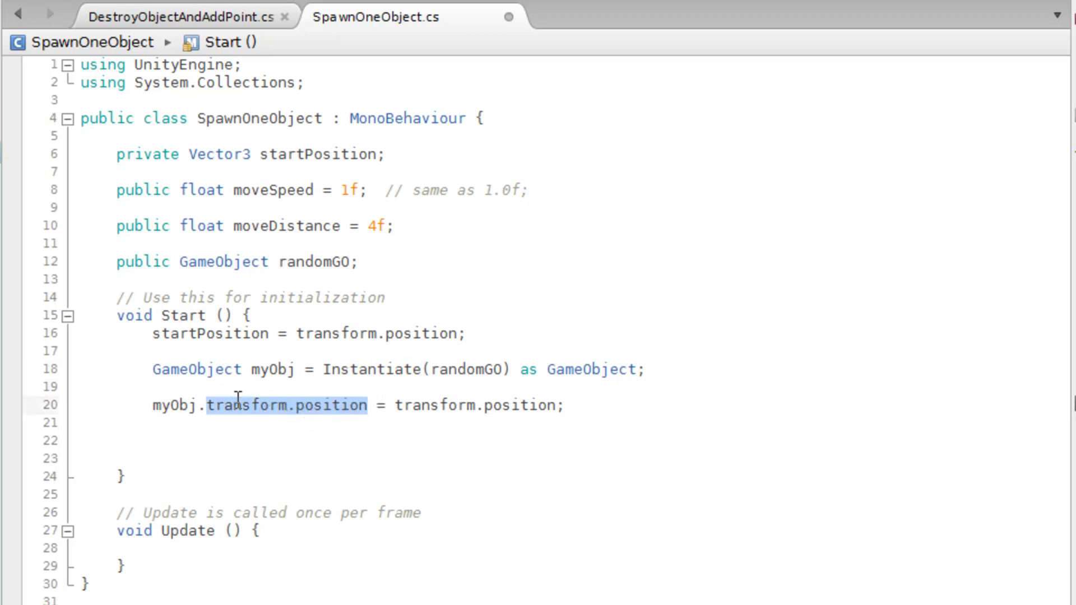
{"action": "double_click", "coordinate": [451, 406]}
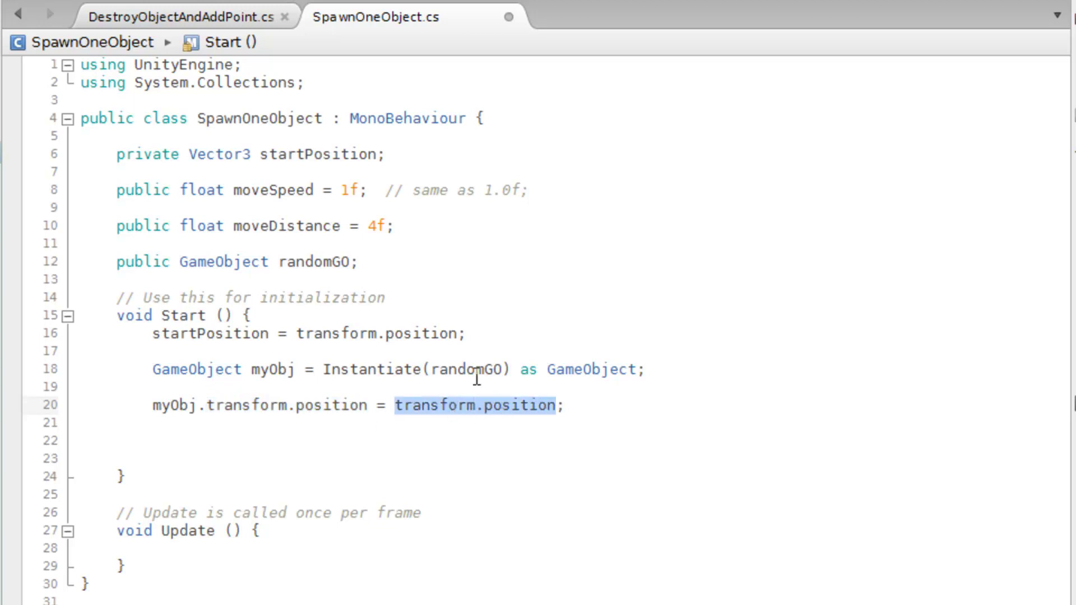
{"action": "mouse_move", "coordinate": [521, 408]}
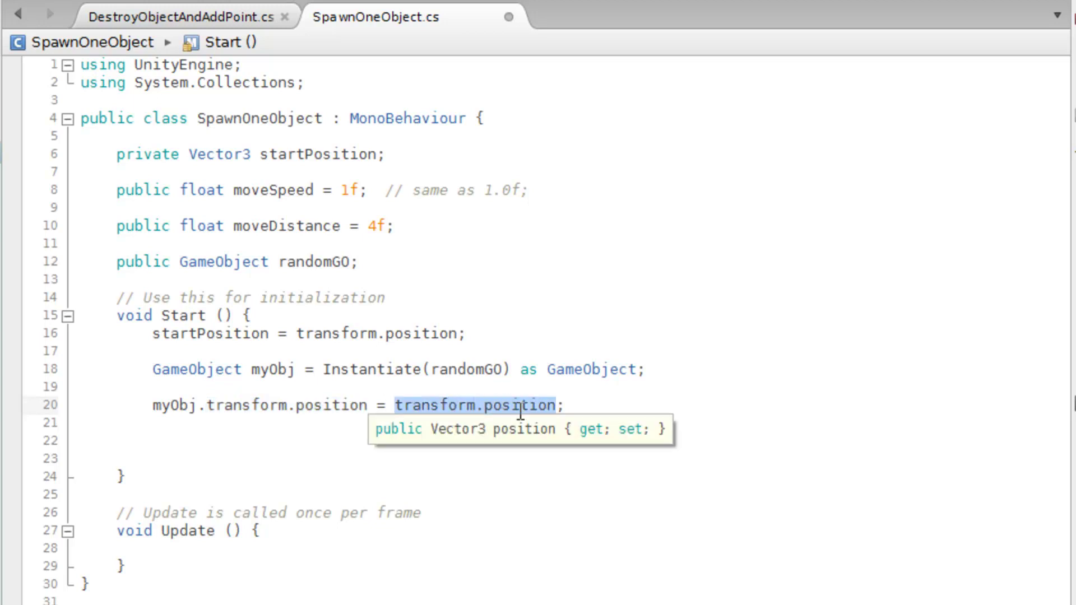
Step: Remove the surplus blank lines at the end of Start() and save SpawnOneObject.cs
{"action": "left_click", "coordinate": [420, 445]}
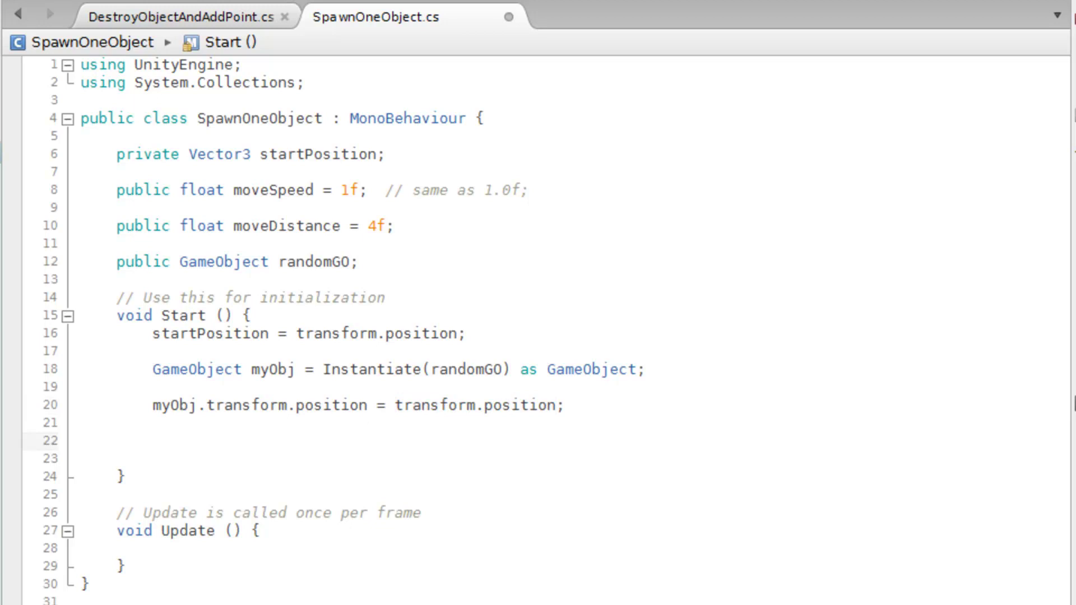
{"action": "key", "text": "BackSpace"}
{"action": "key", "text": "BackSpace"}
{"action": "key", "text": "BackSpace"}
{"action": "key", "text": "Down"}
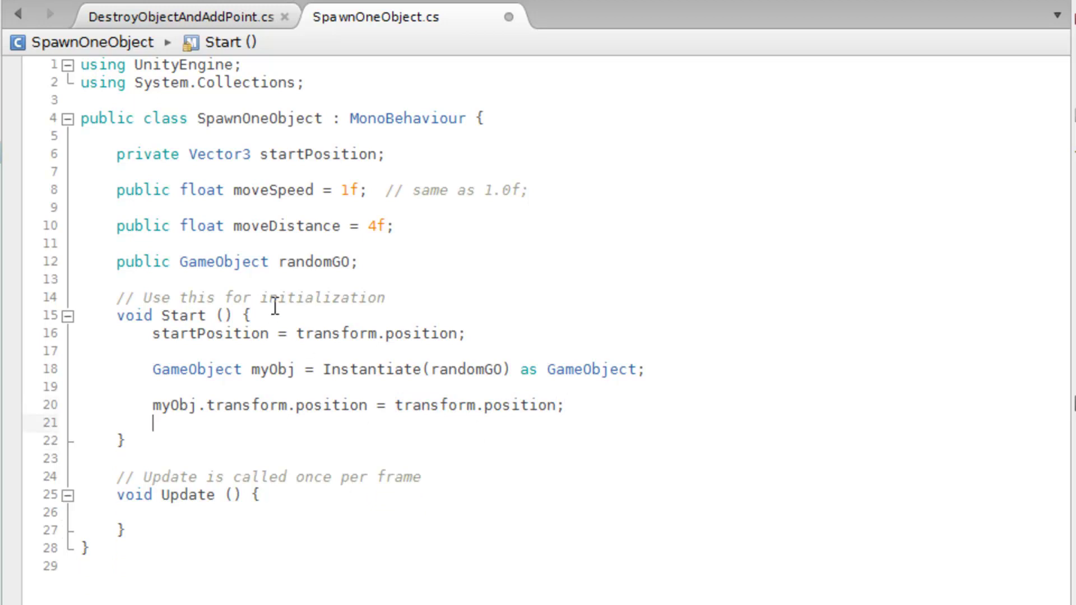
{"action": "double_click", "coordinate": [316, 262]}
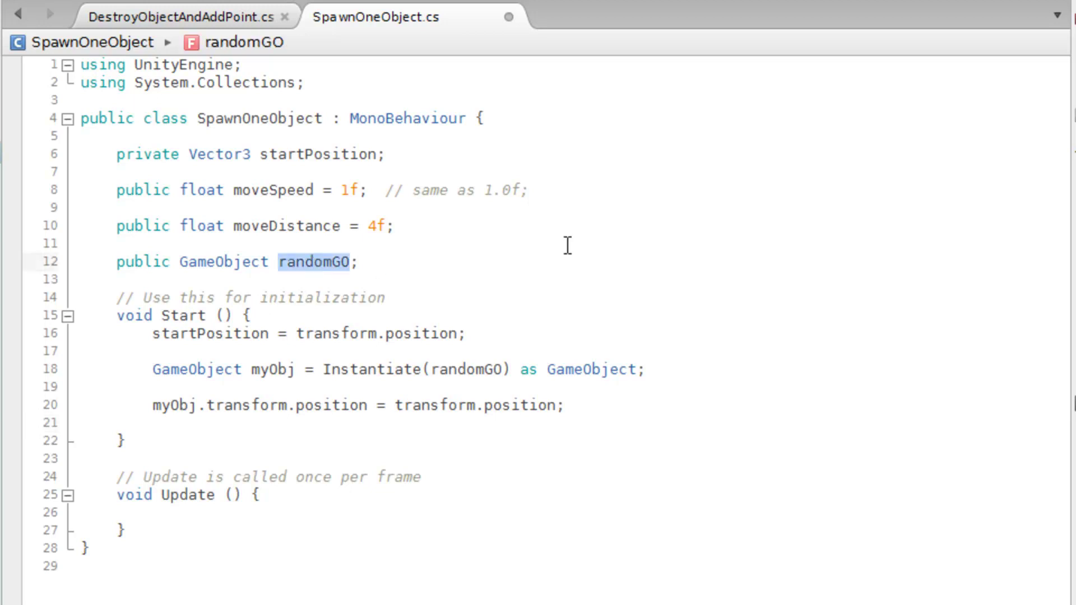
{"action": "left_click", "coordinate": [223, 455]}
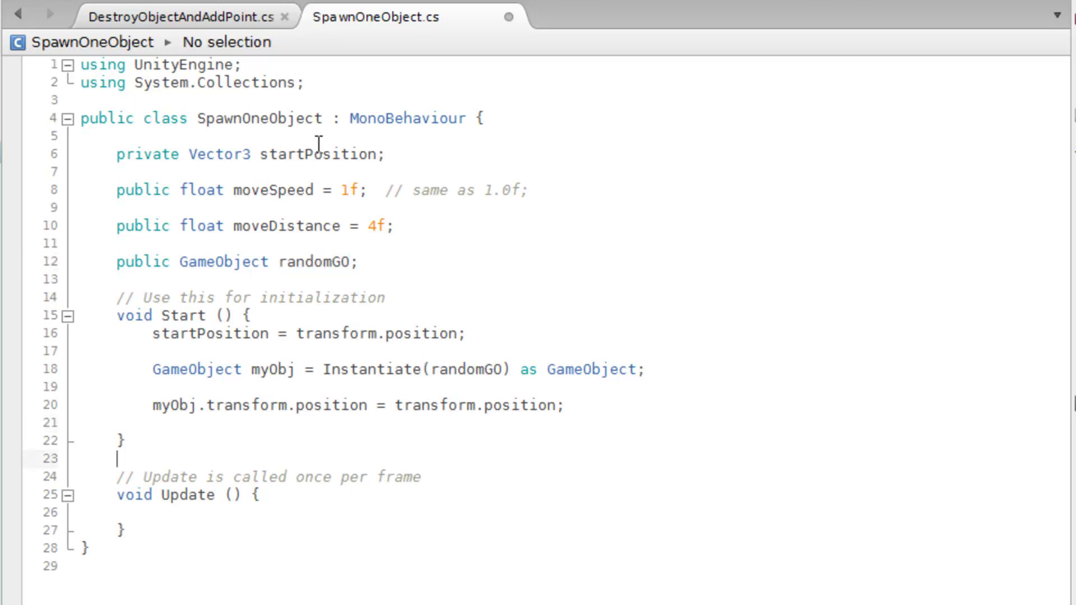
{"action": "left_click", "coordinate": [325, 582]}
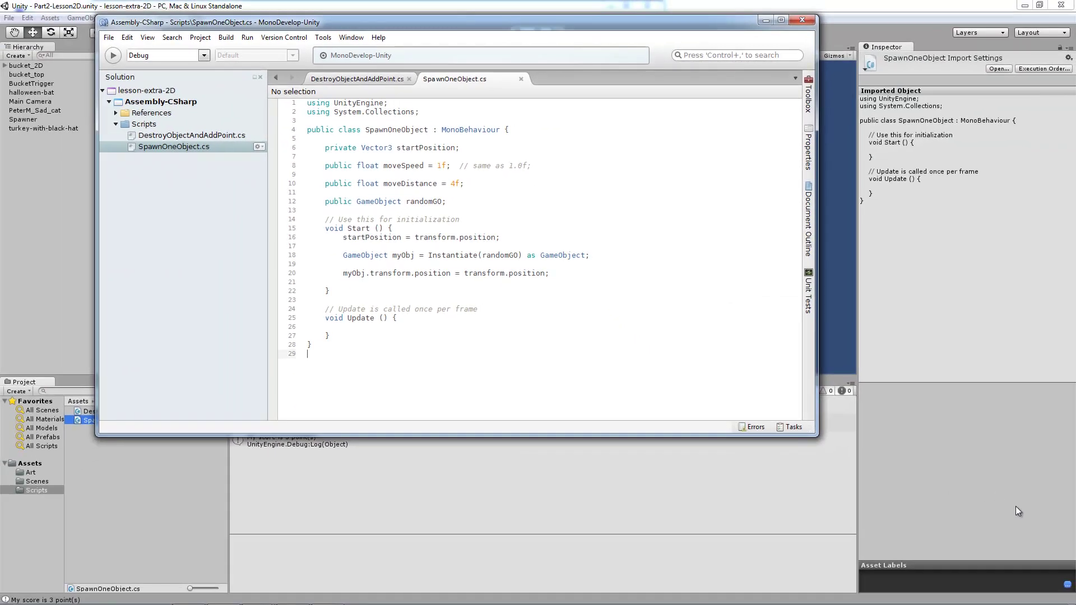
Step: Switch to the Unity editor, read the compiler warning and clear the Console
{"action": "left_click", "coordinate": [957, 553]}
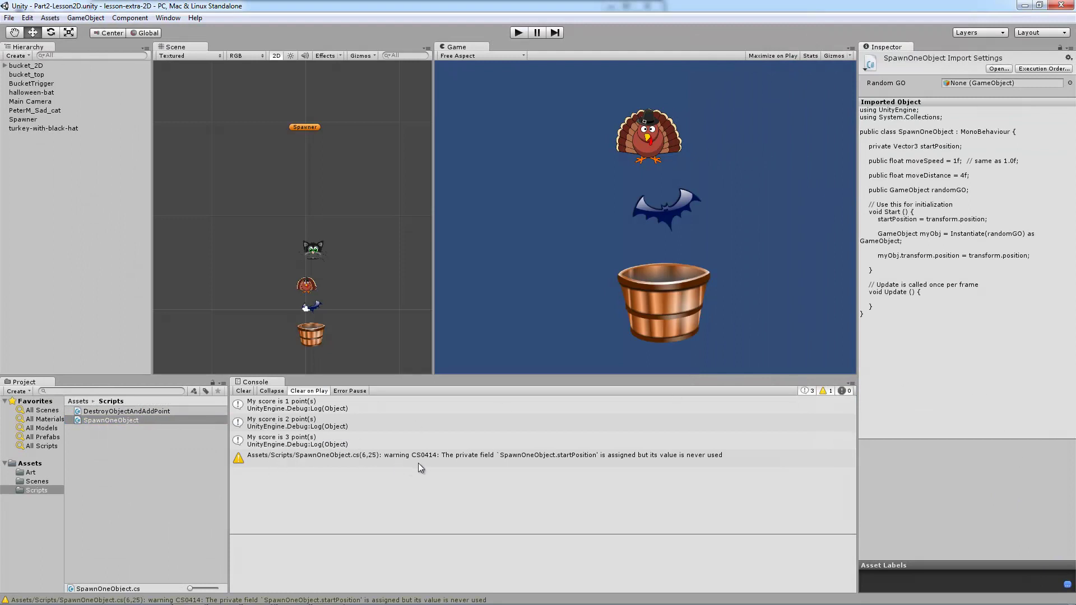
{"action": "left_click", "coordinate": [593, 460]}
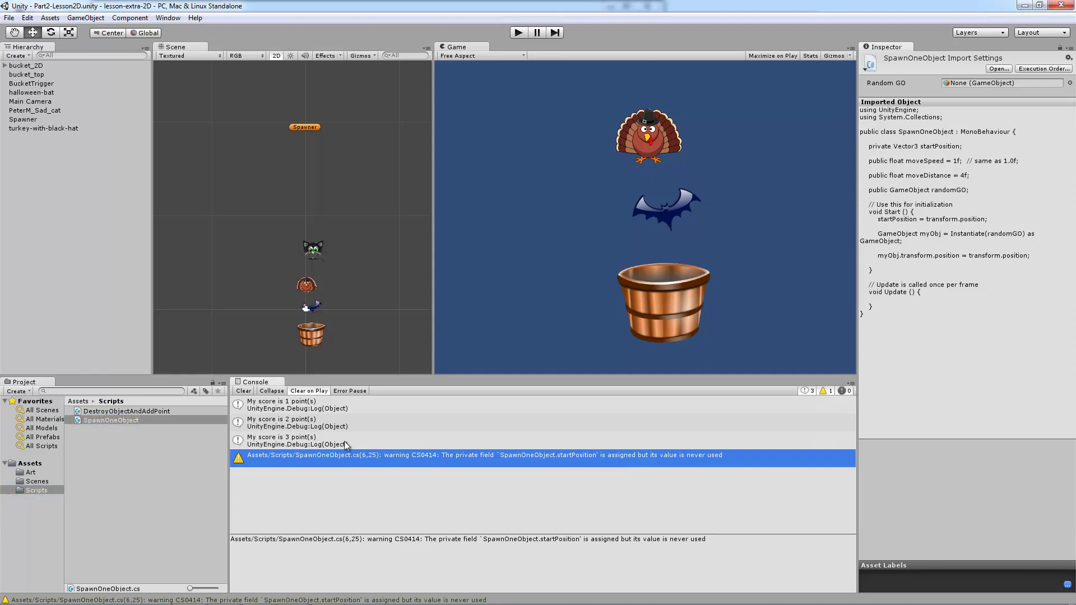
{"action": "left_click", "coordinate": [243, 391]}
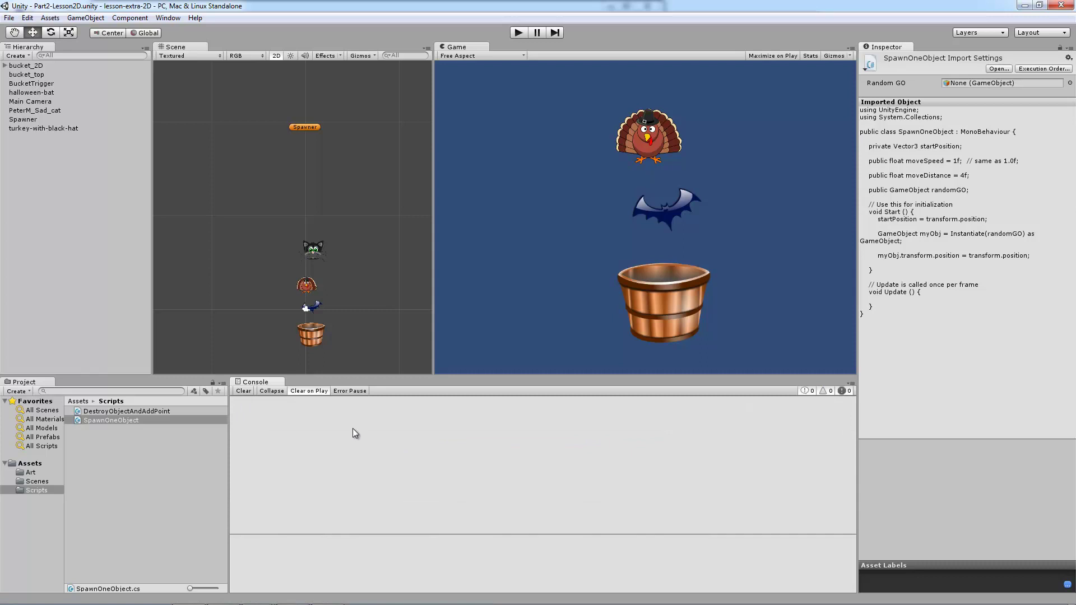
Step: Attach the SpawnOneObject script to the Spawner object as a component
{"action": "left_click", "coordinate": [311, 127]}
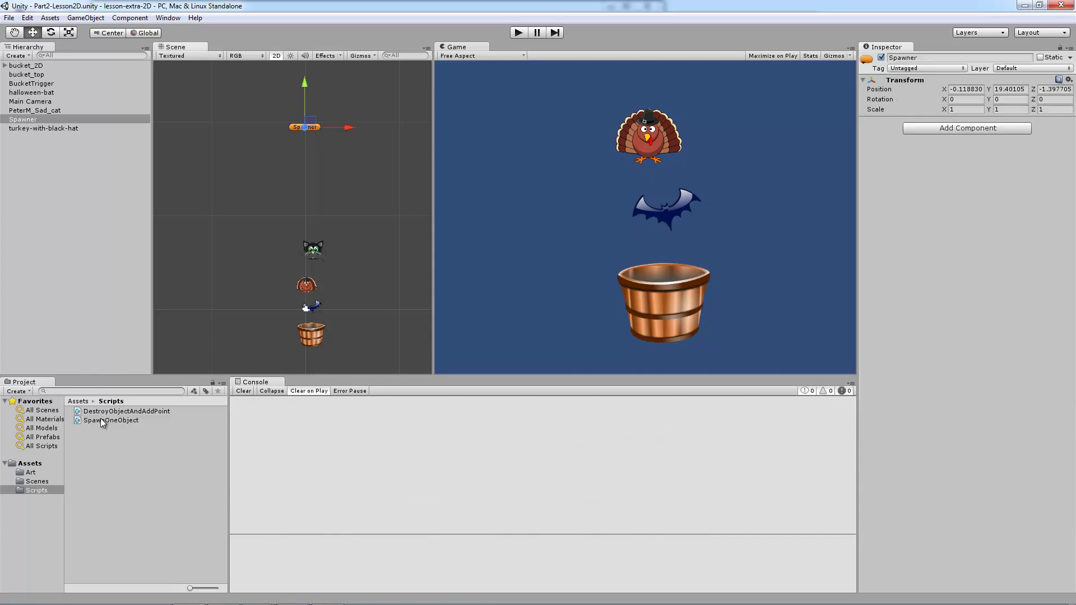
{"action": "left_click_drag", "start_coordinate": [101, 419], "coordinate": [956, 296]}
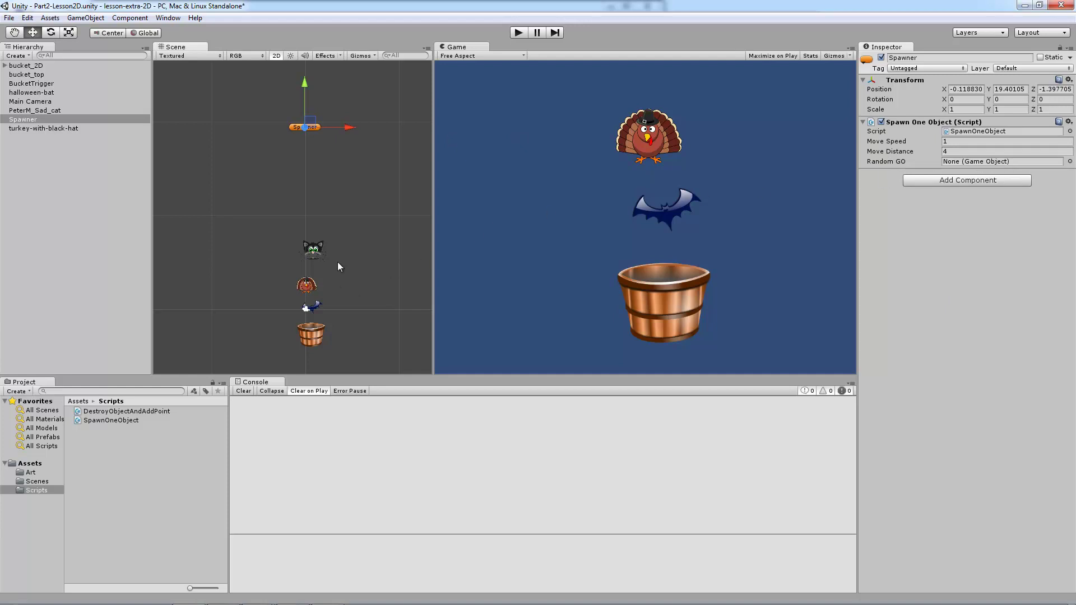
Step: Inspect the halloween-bat, sad cat and turkey-with-black-hat objects as candidates for the Spawner's Random GO
{"action": "left_click", "coordinate": [40, 110]}
{"action": "left_click", "coordinate": [50, 92]}
{"action": "left_click", "coordinate": [53, 110]}
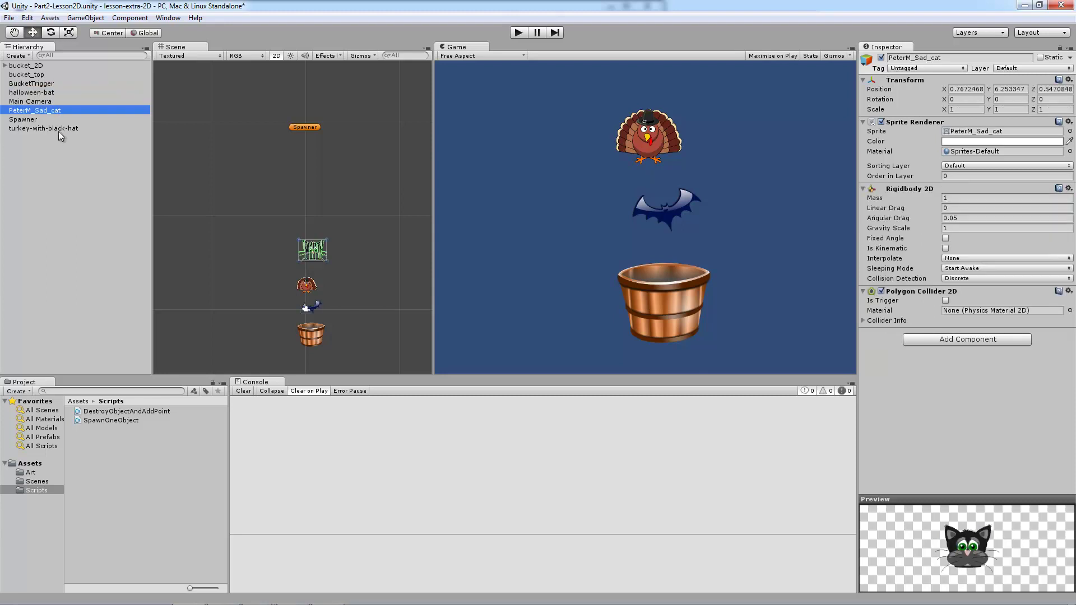
{"action": "left_click", "coordinate": [62, 129]}
{"action": "left_click", "coordinate": [72, 159]}
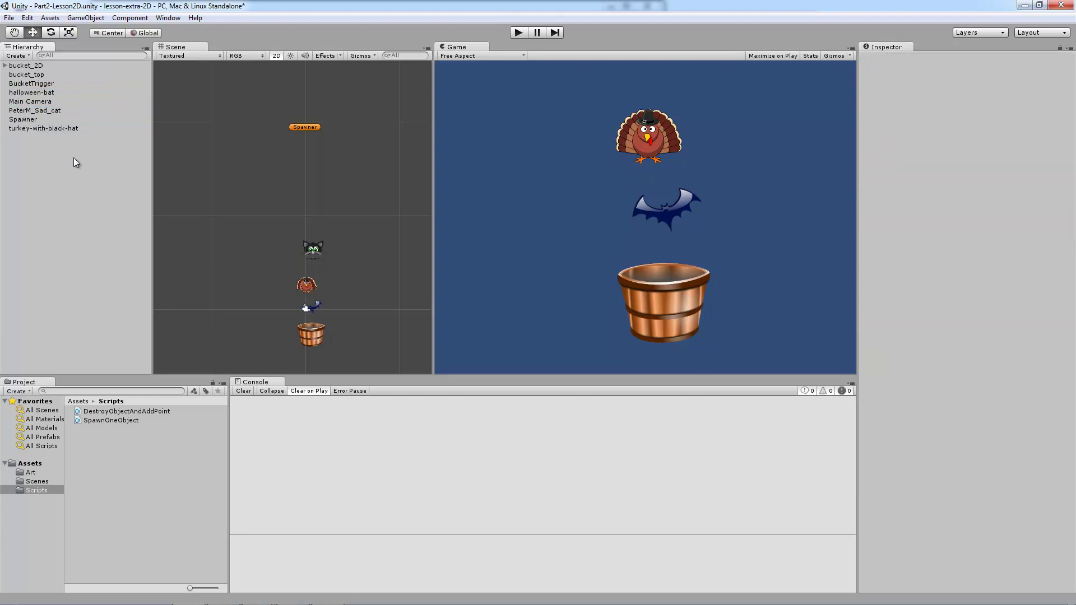
{"action": "left_click", "coordinate": [56, 93]}
{"action": "left_click", "coordinate": [60, 110]}
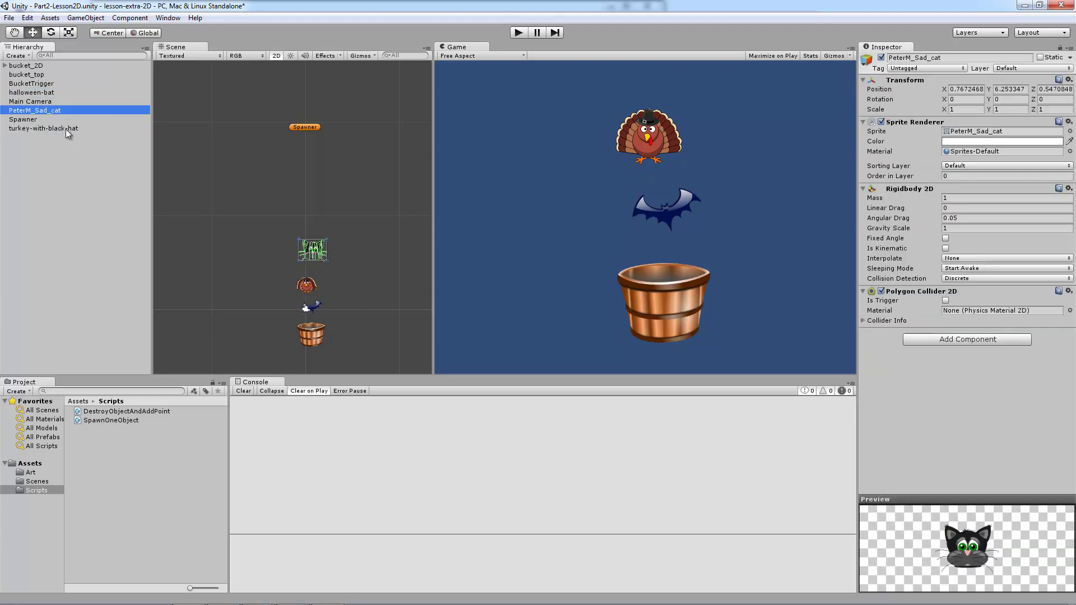
{"action": "left_click", "coordinate": [65, 127]}
{"action": "left_click", "coordinate": [59, 95]}
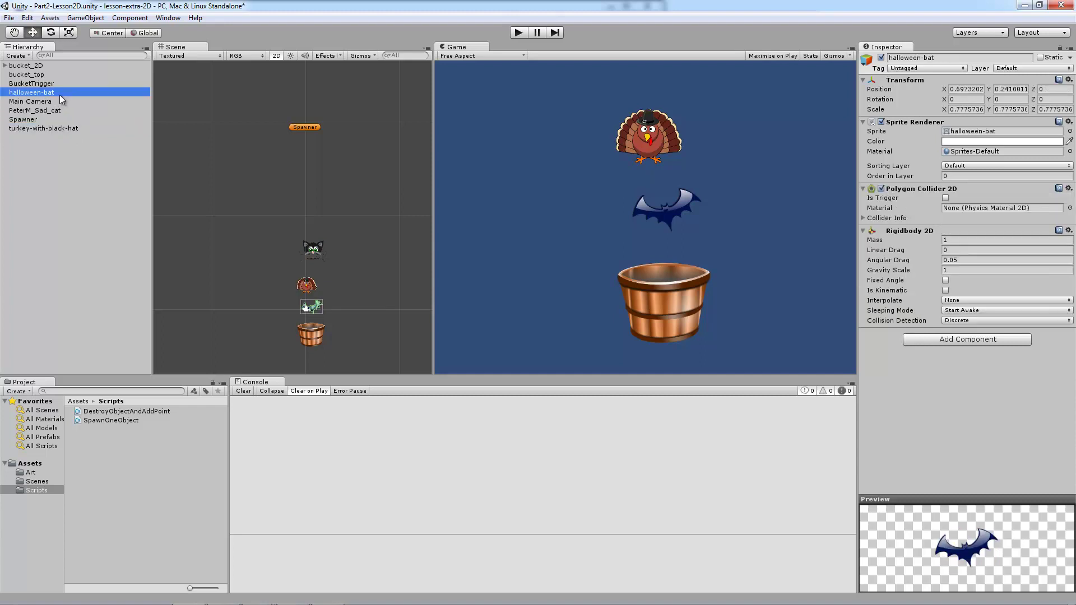
{"action": "left_click", "coordinate": [304, 128]}
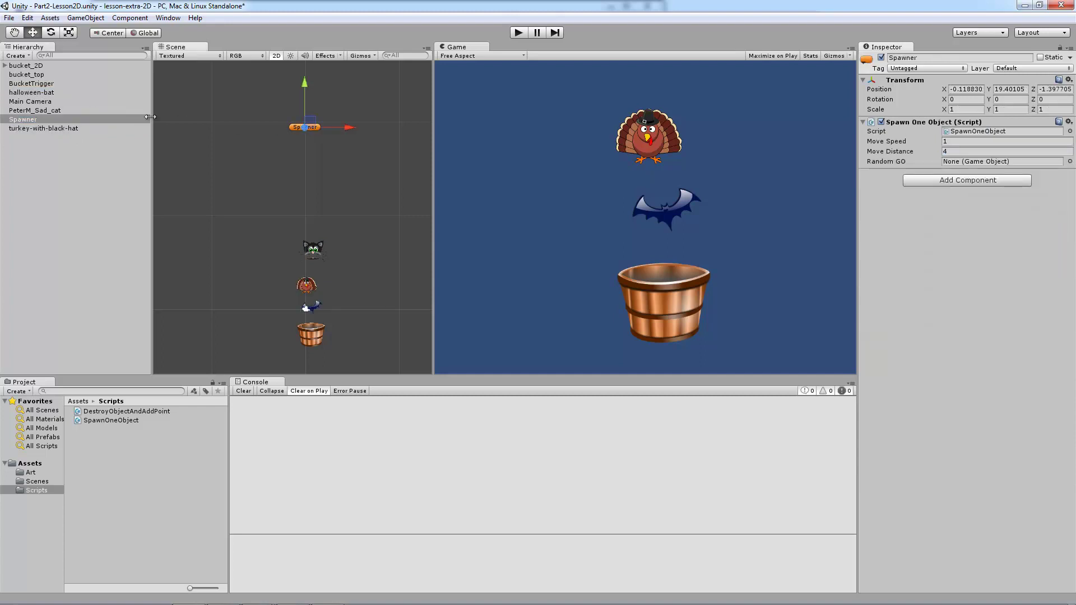
{"action": "left_click", "coordinate": [317, 305]}
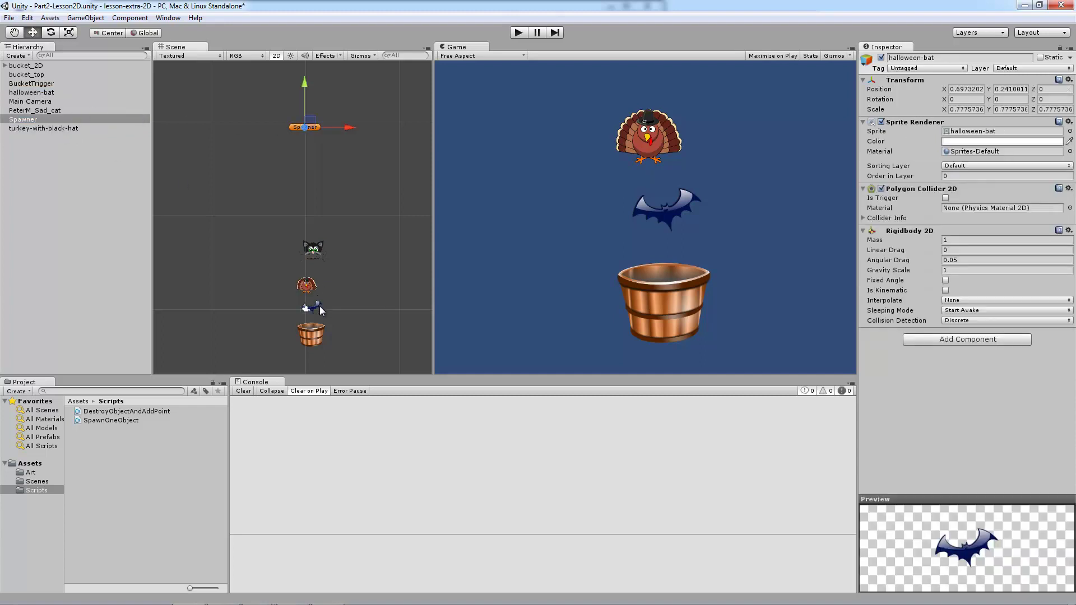
Step: Assign turkey-with-black-hat as the Spawner's Random GO and test the spawning with a short play-mode run
{"action": "left_click", "coordinate": [297, 129]}
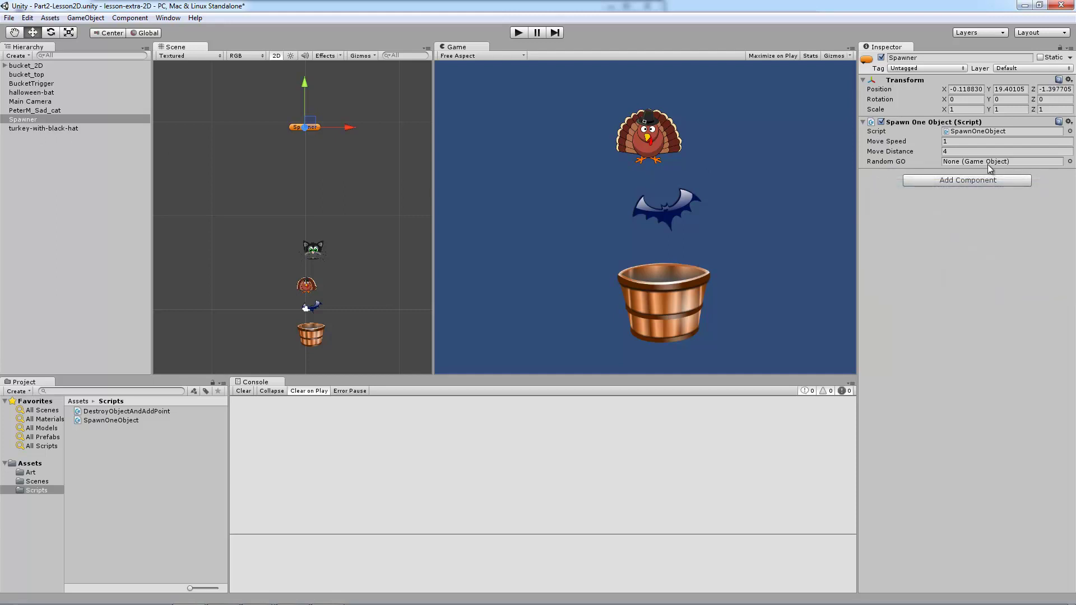
{"action": "left_click_drag", "start_coordinate": [44, 127], "coordinate": [1003, 161]}
{"action": "left_click", "coordinate": [520, 34]}
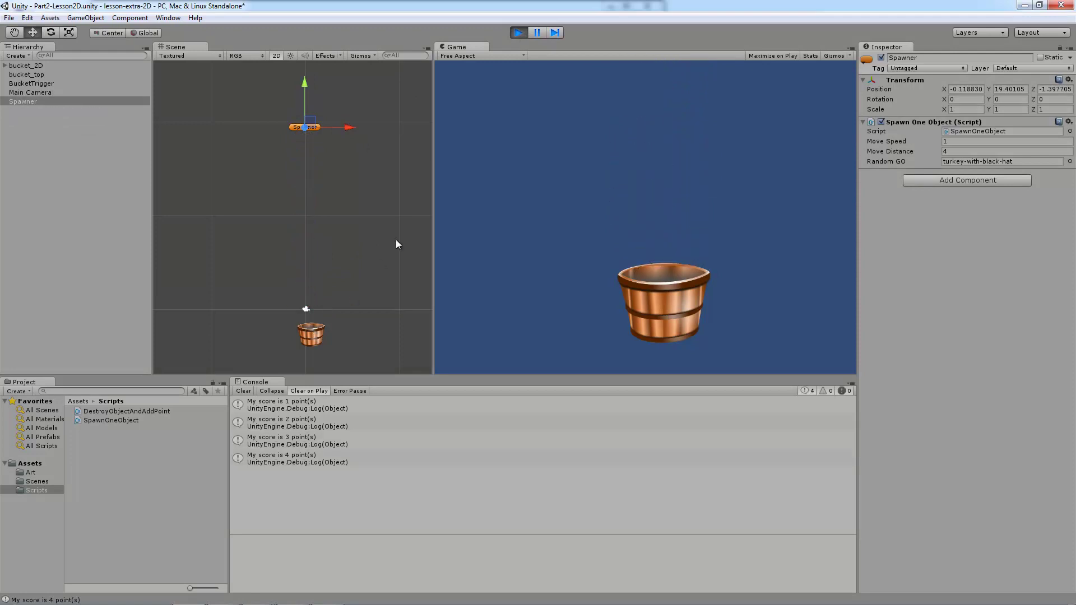
{"action": "left_click", "coordinate": [514, 35]}
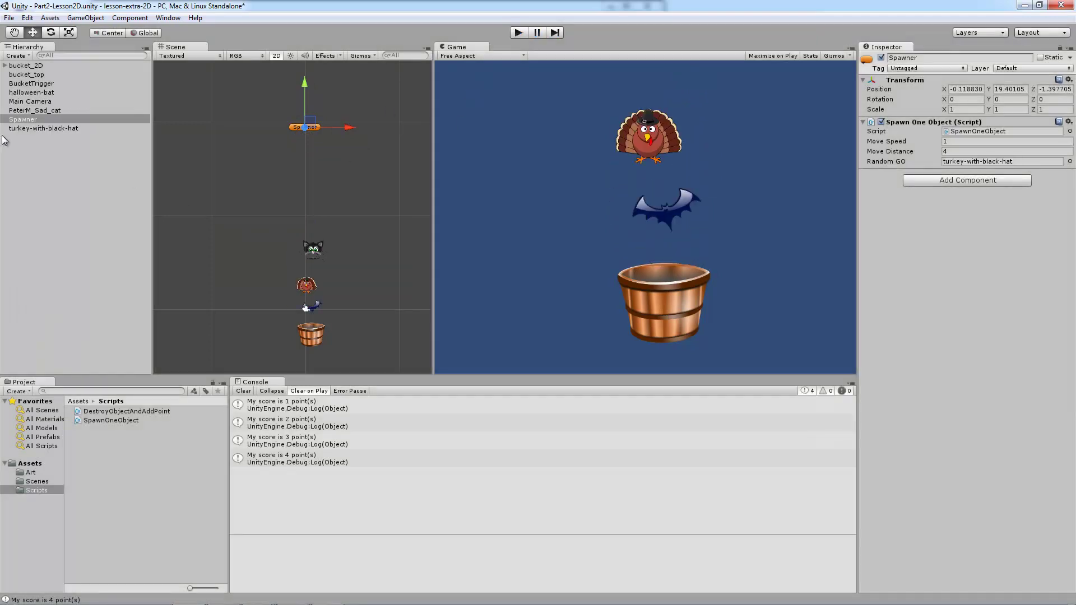
Step: Deactivate the turkey-with-black-hat object in the scene and clear the selection
{"action": "left_click", "coordinate": [19, 128]}
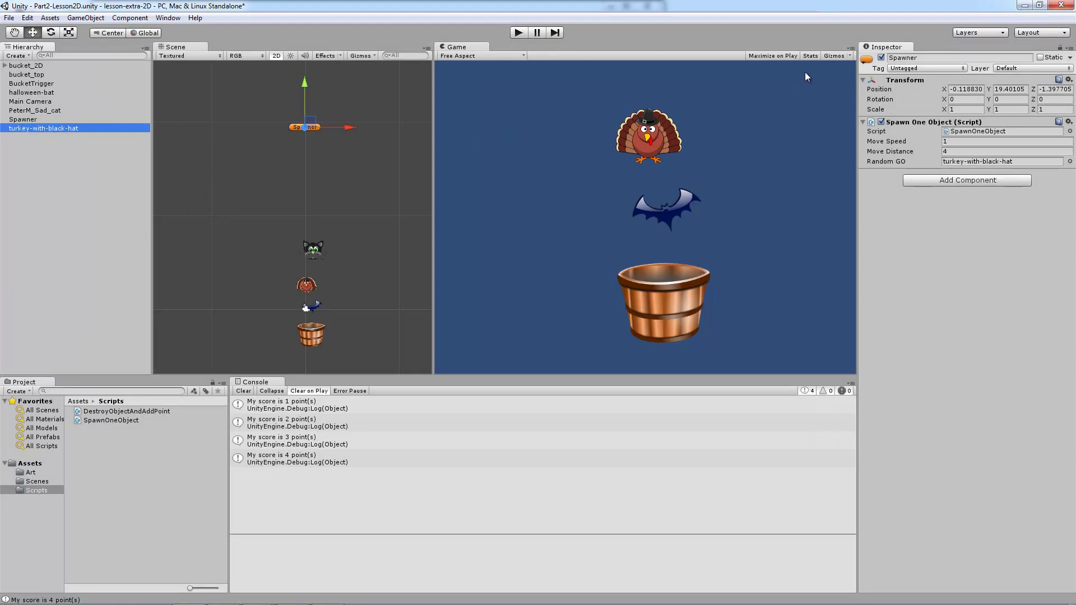
{"action": "left_click", "coordinate": [34, 111]}
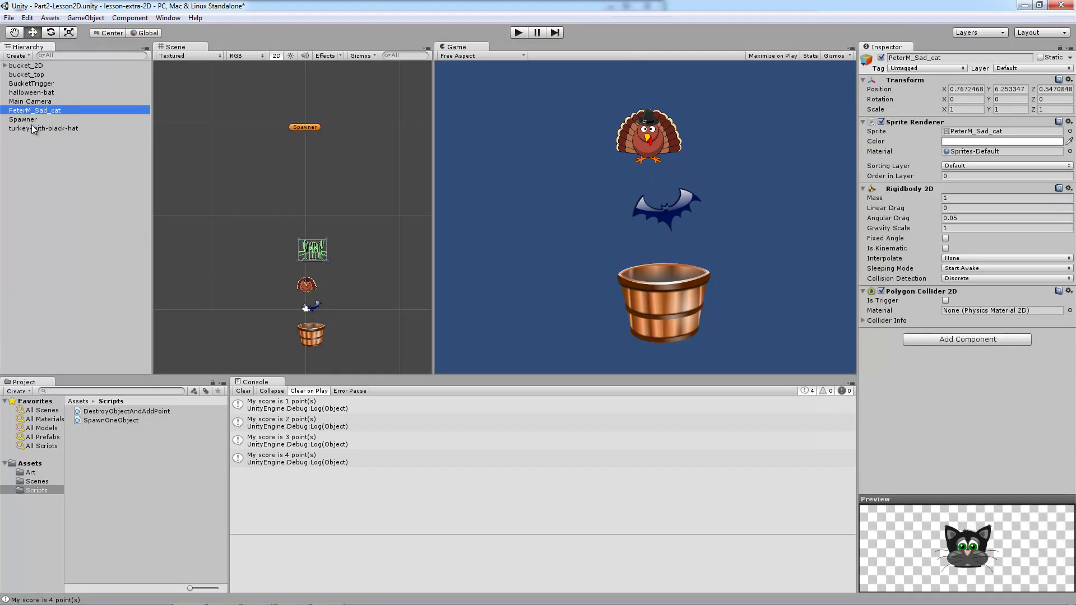
{"action": "left_click", "coordinate": [31, 128]}
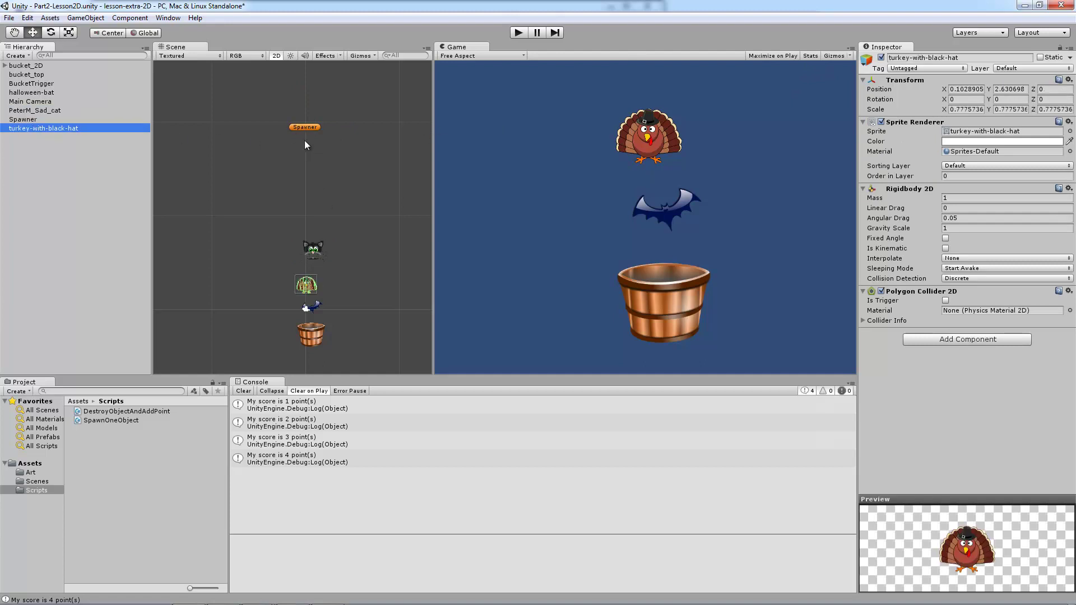
{"action": "left_click", "coordinate": [881, 57]}
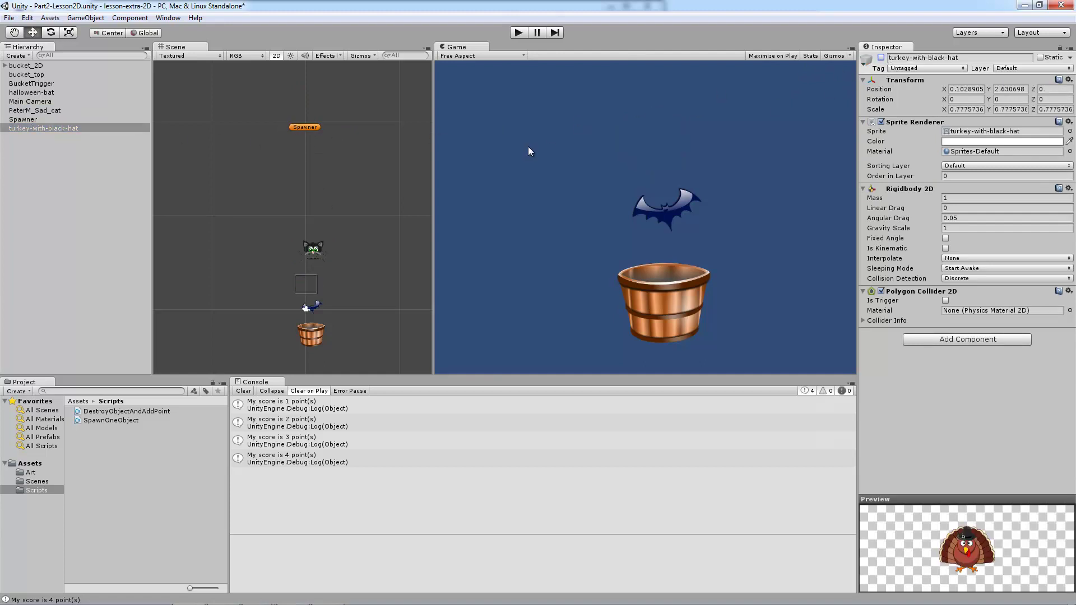
{"action": "left_click", "coordinate": [394, 105]}
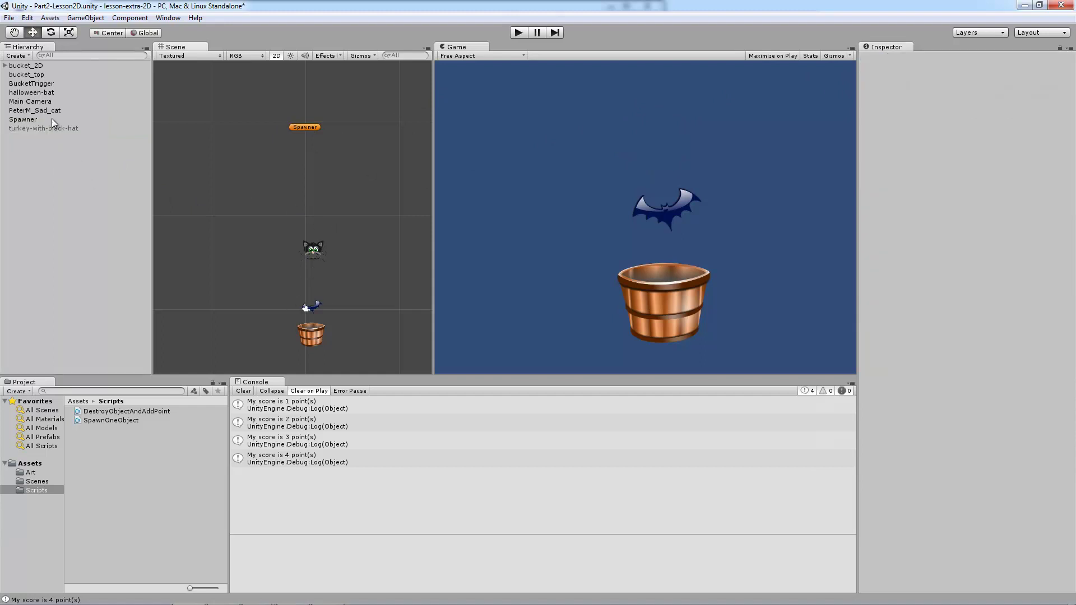
Step: Deactivate the halloween-bat and sad cat objects in the scene and clear the selection
{"action": "left_click", "coordinate": [47, 92]}
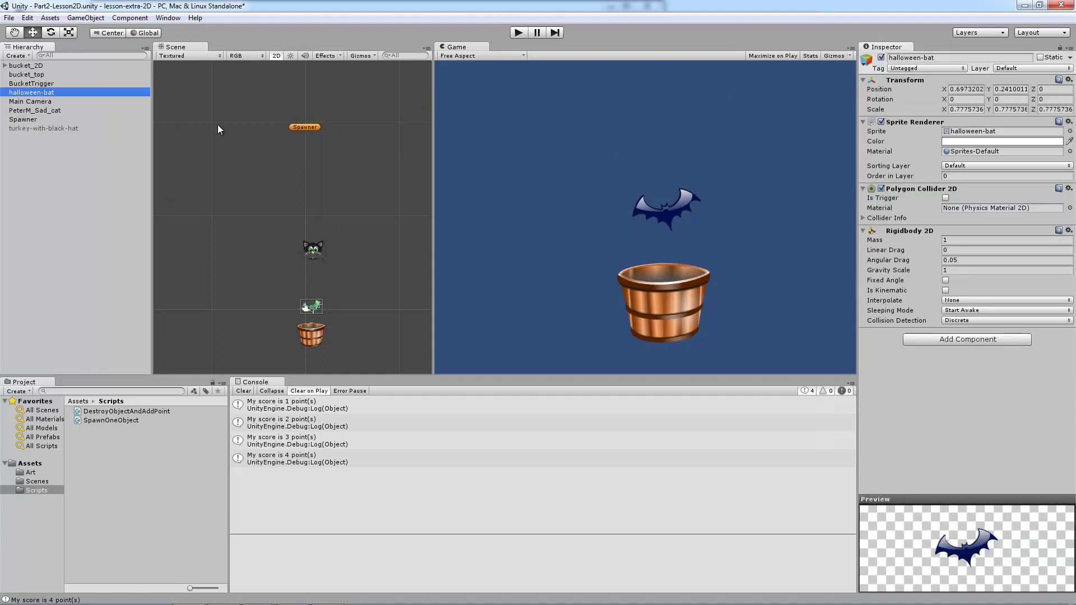
{"action": "left_click", "coordinate": [880, 57]}
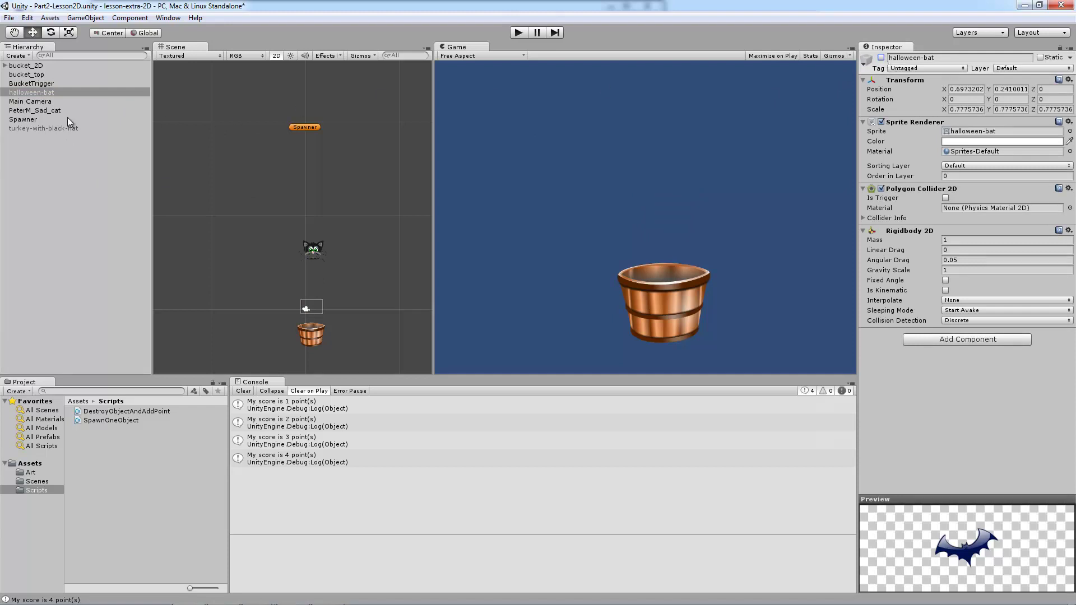
{"action": "left_click", "coordinate": [344, 177]}
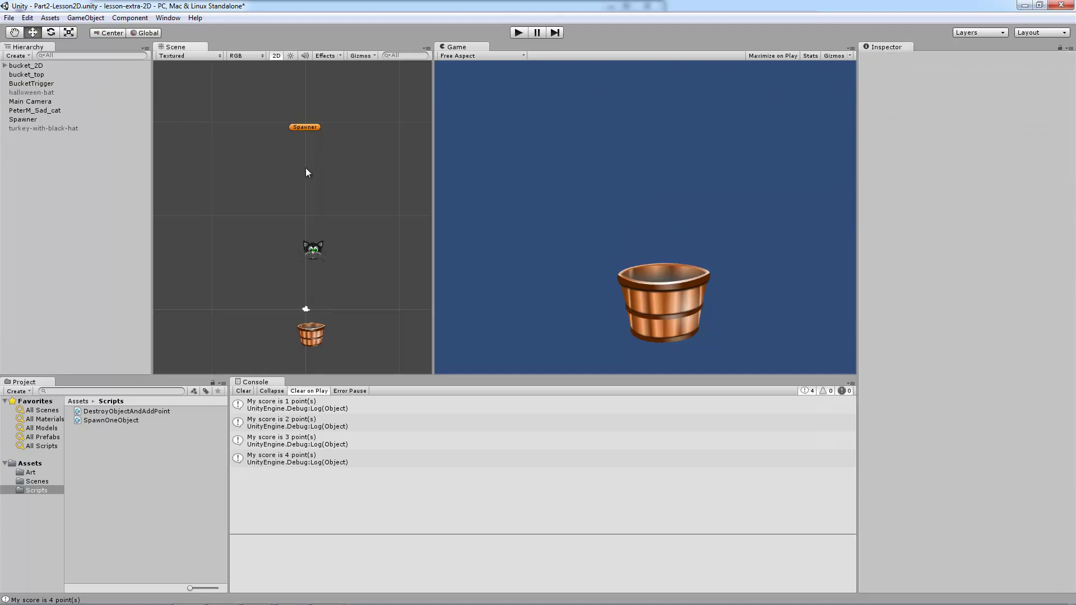
{"action": "left_click", "coordinate": [41, 111]}
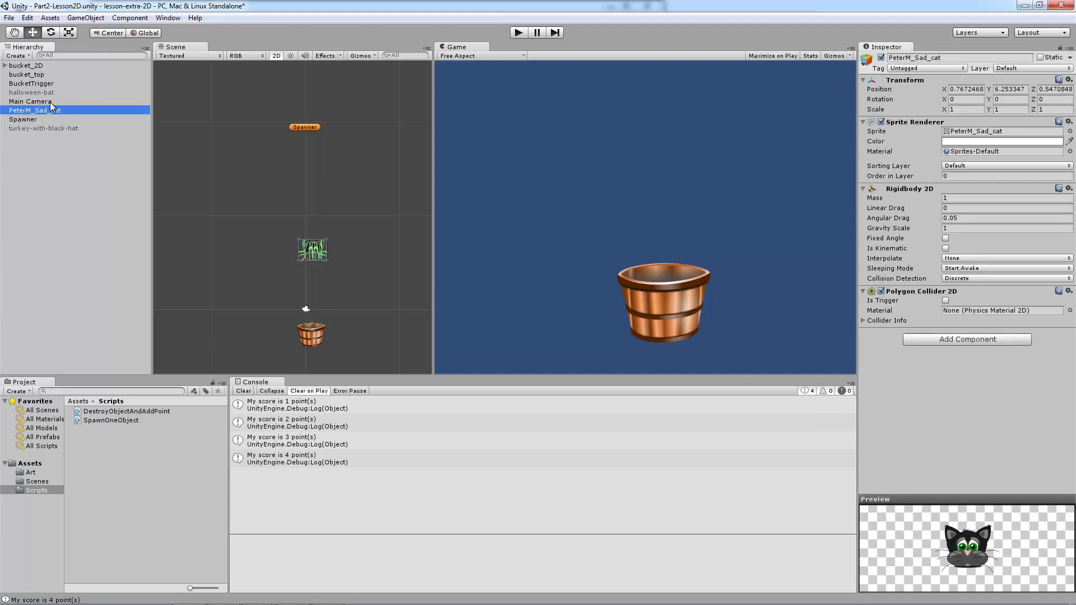
{"action": "left_click", "coordinate": [882, 57]}
{"action": "left_click", "coordinate": [343, 179]}
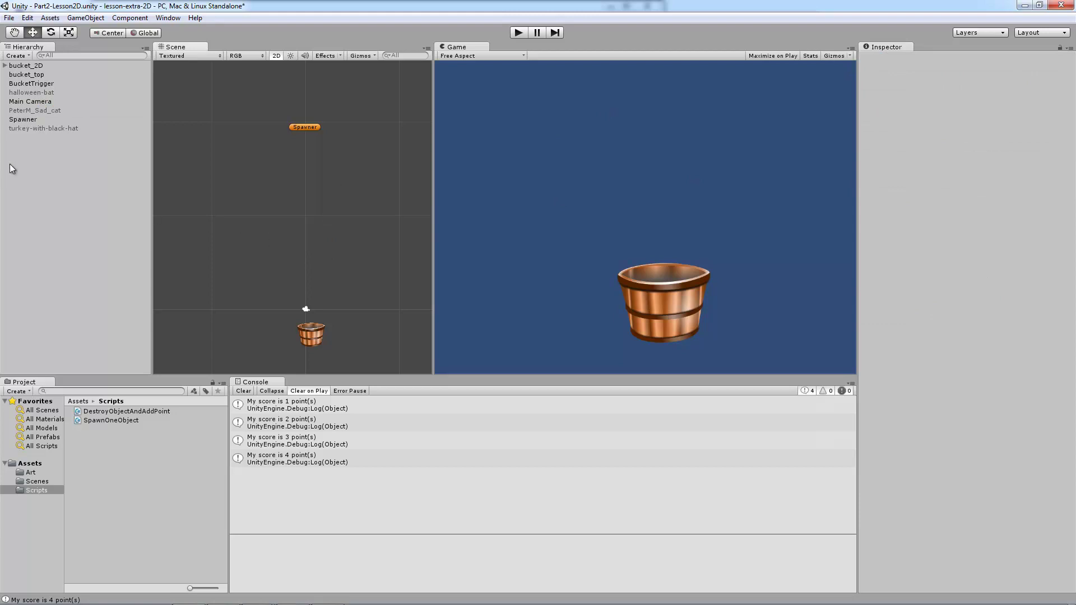
Step: Toggle the sad cat object's active state repeatedly, leave it deactivated and deselect it
{"action": "left_click", "coordinate": [72, 110]}
{"action": "left_click", "coordinate": [880, 58]}
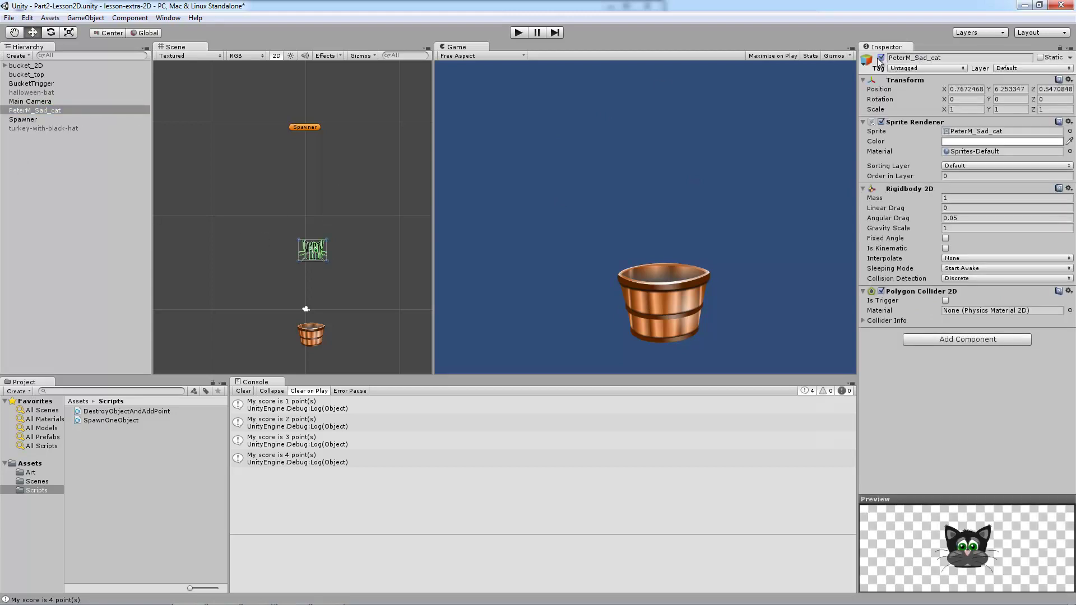
{"action": "left_click", "coordinate": [880, 58]}
{"action": "left_click", "coordinate": [880, 58]}
{"action": "left_click", "coordinate": [881, 58]}
{"action": "left_click", "coordinate": [880, 58]}
{"action": "left_click", "coordinate": [880, 57]}
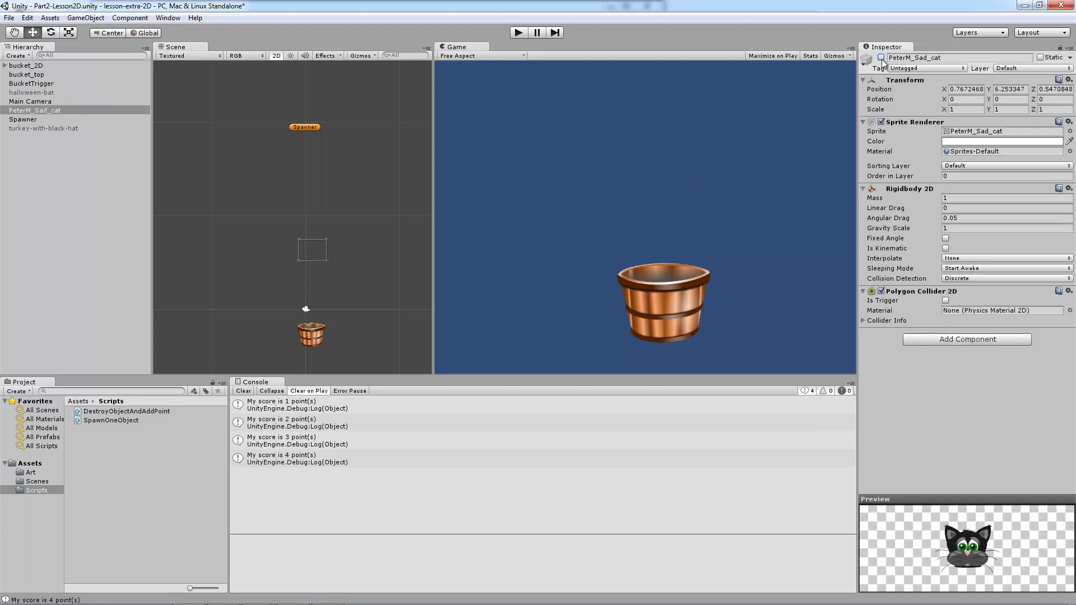
{"action": "left_click", "coordinate": [347, 164]}
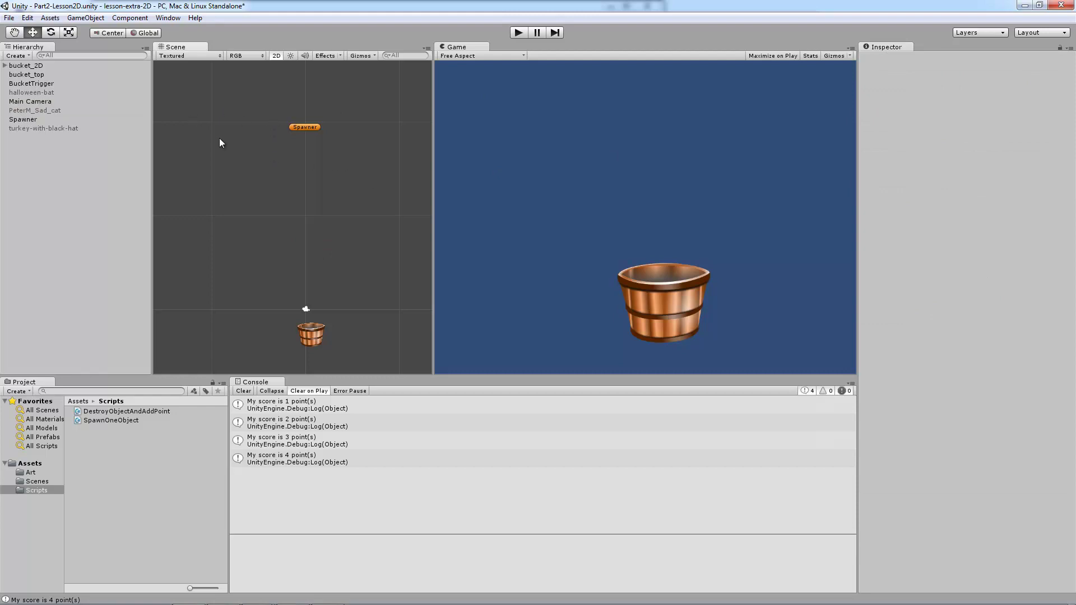
Step: Run the game with turkey-with-black-hat deactivated, compare the spawned clone with the original, and stop play mode
{"action": "left_click", "coordinate": [48, 130]}
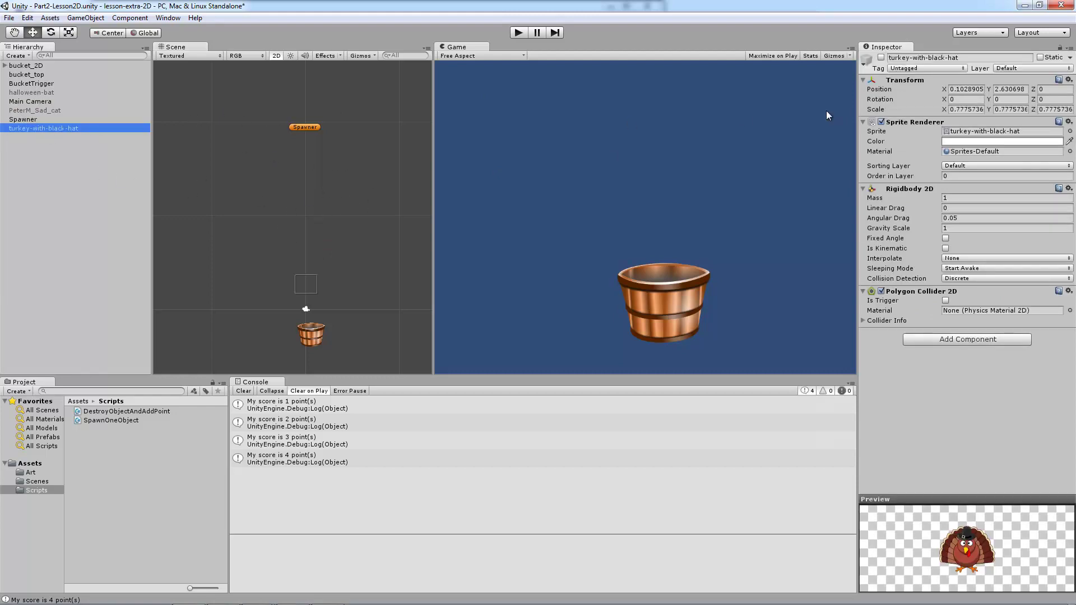
{"action": "left_click", "coordinate": [78, 163]}
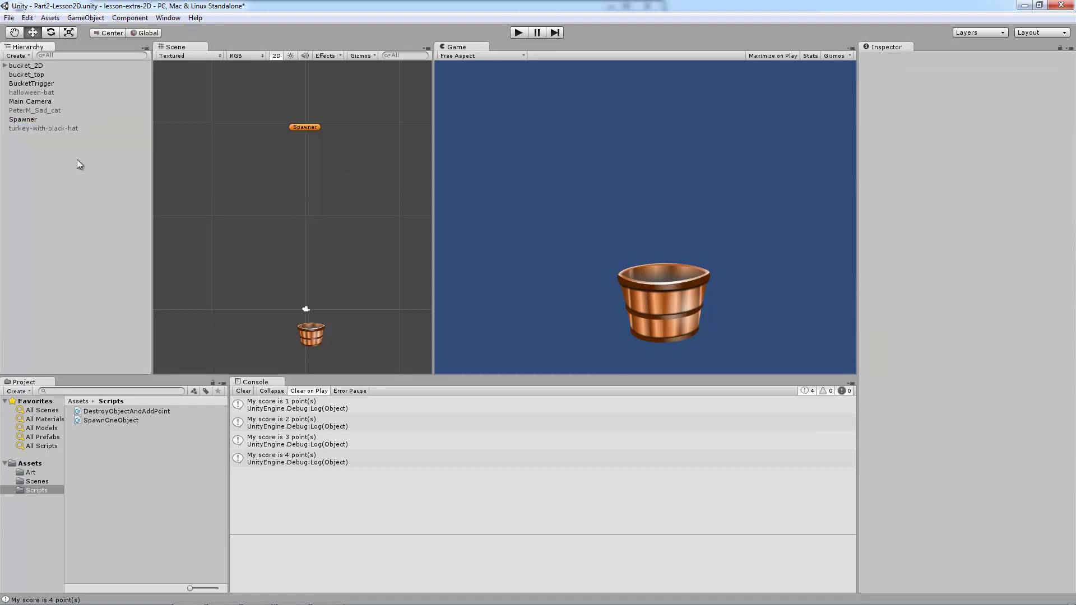
{"action": "left_click", "coordinate": [526, 34]}
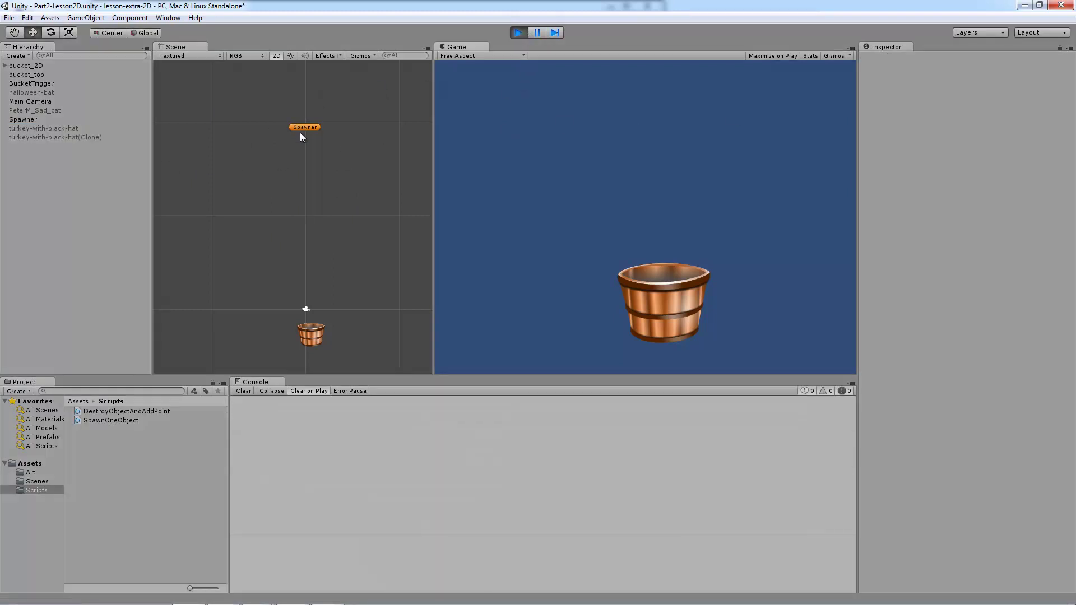
{"action": "left_click", "coordinate": [74, 138]}
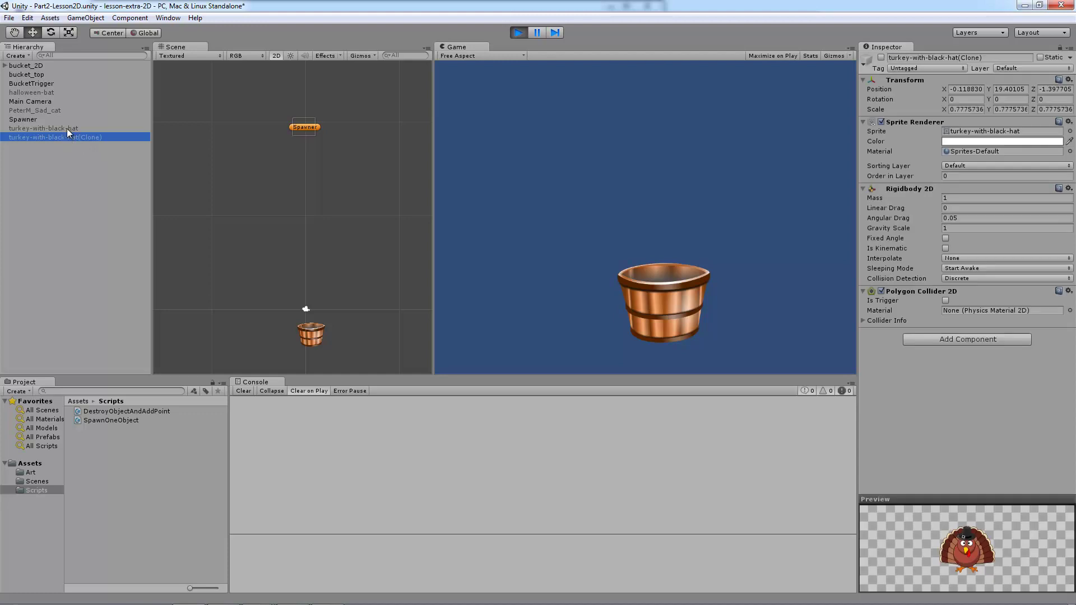
{"action": "left_click", "coordinate": [66, 129]}
{"action": "left_click", "coordinate": [72, 136]}
{"action": "left_click", "coordinate": [518, 32]}
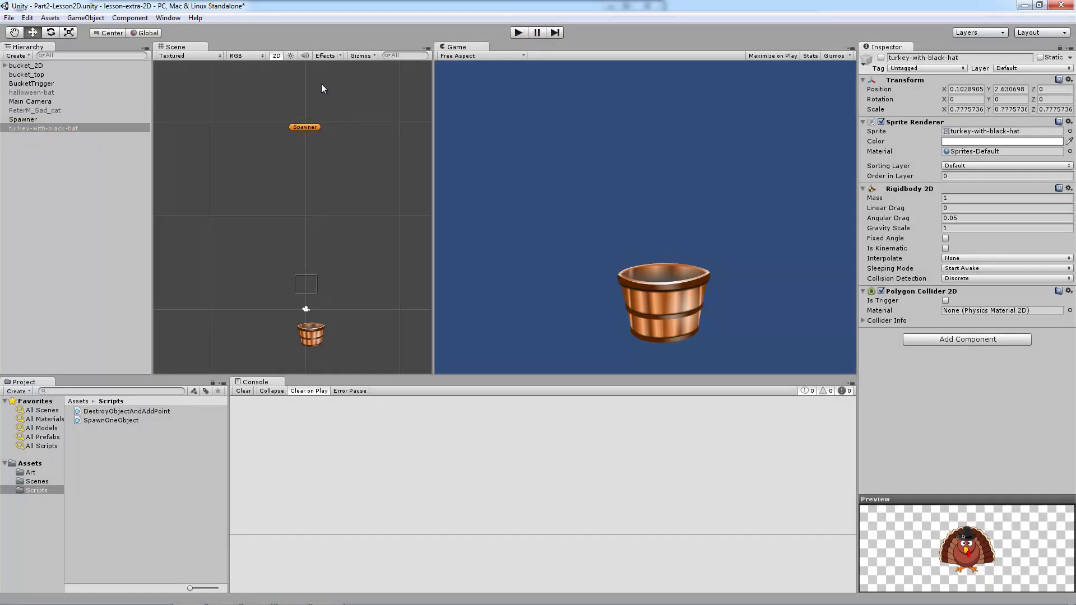
Step: Inspect the Spawner's Random GO reference and trace it to the turkey-with-black-hat scene object
{"action": "left_click", "coordinate": [344, 95]}
{"action": "left_click", "coordinate": [45, 128]}
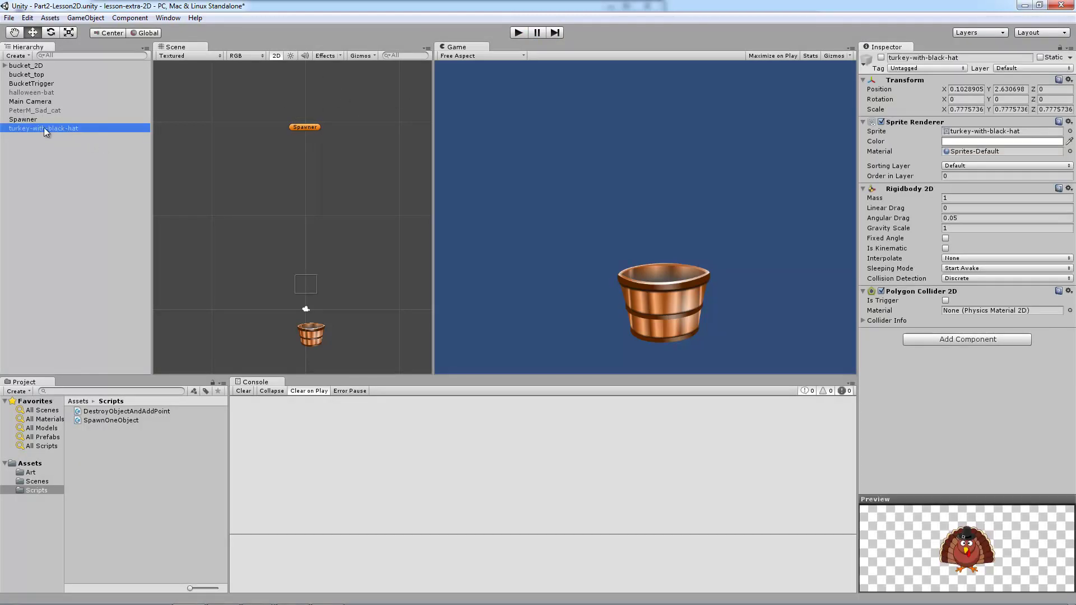
{"action": "left_click", "coordinate": [305, 128]}
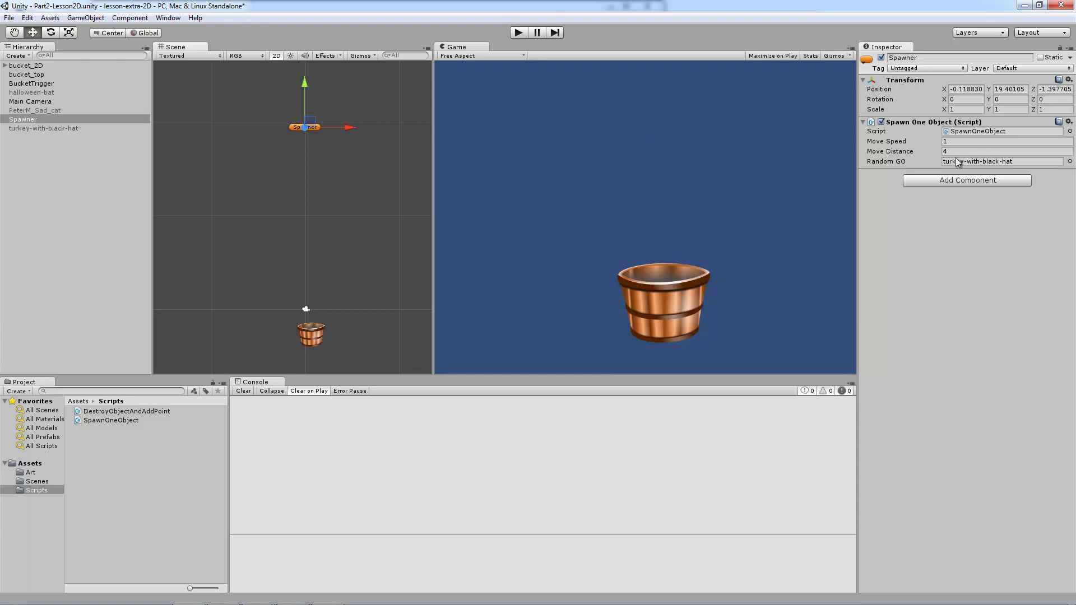
{"action": "left_click", "coordinate": [1007, 162]}
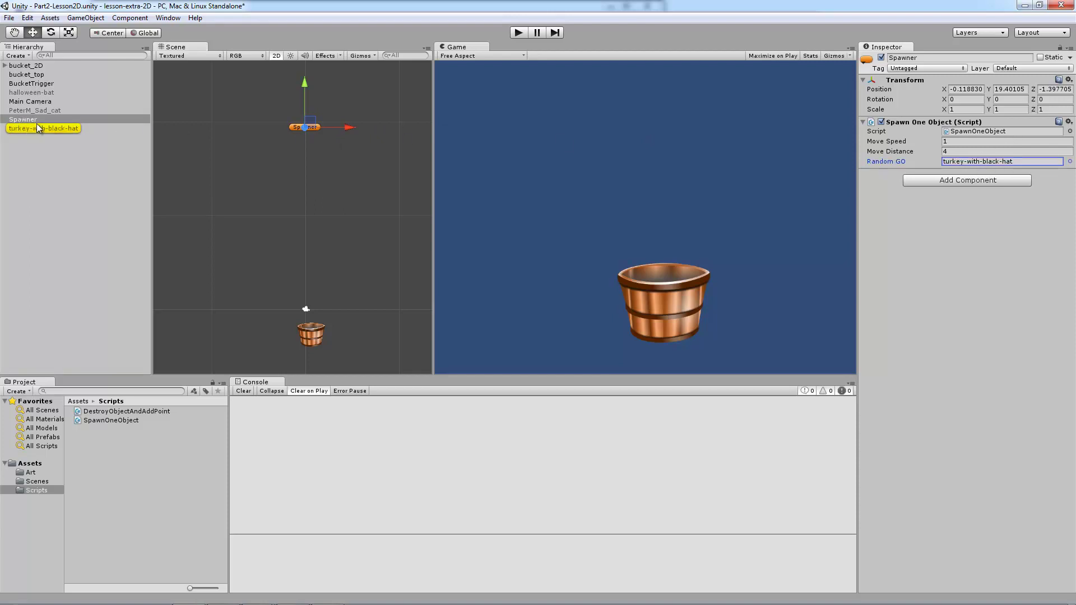
{"action": "double_click", "coordinate": [975, 162]}
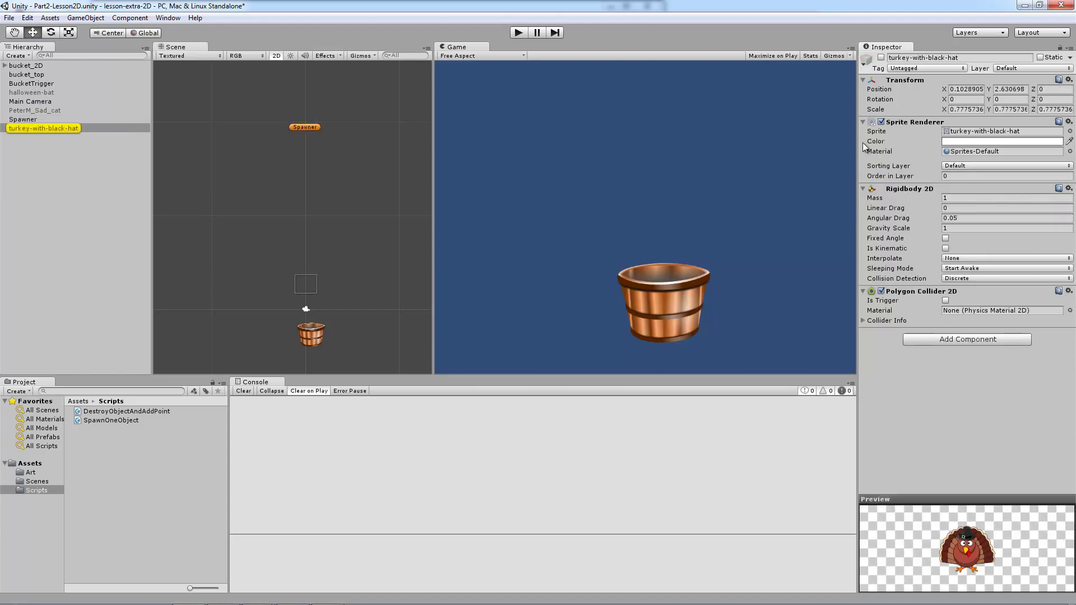
{"action": "left_click", "coordinate": [55, 142]}
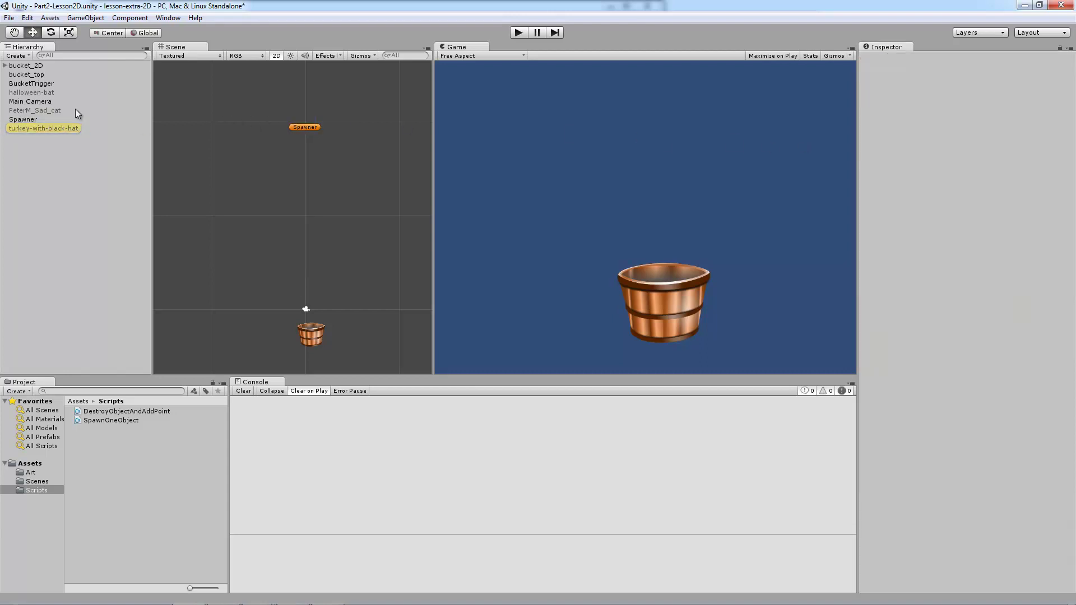
Step: Reactivate the sad cat, halloween-bat and turkey-with-black-hat objects in the scene
{"action": "left_click", "coordinate": [75, 111]}
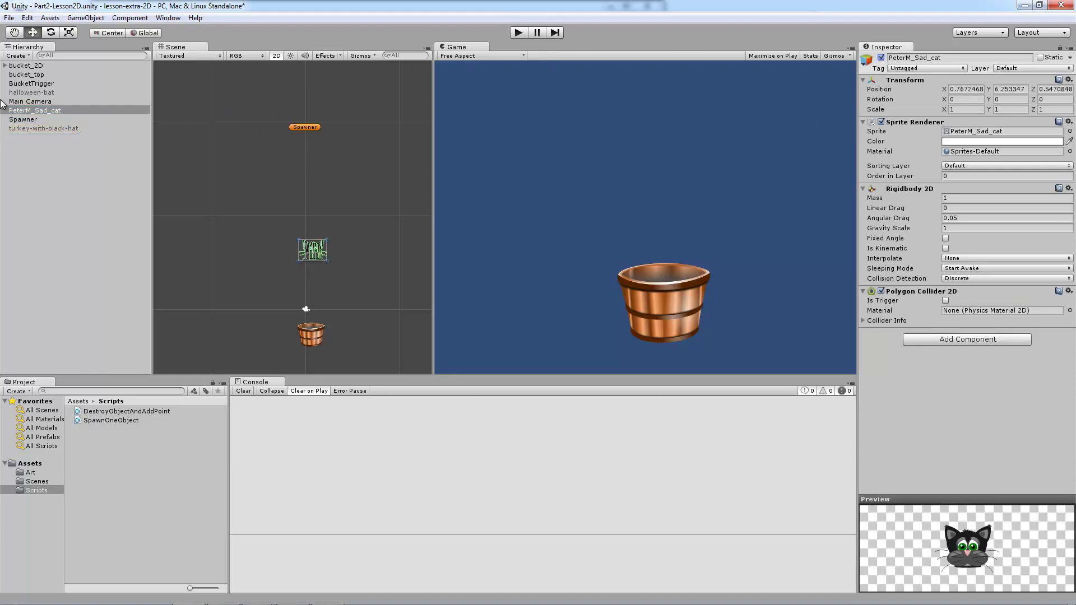
{"action": "left_click", "coordinate": [33, 92]}
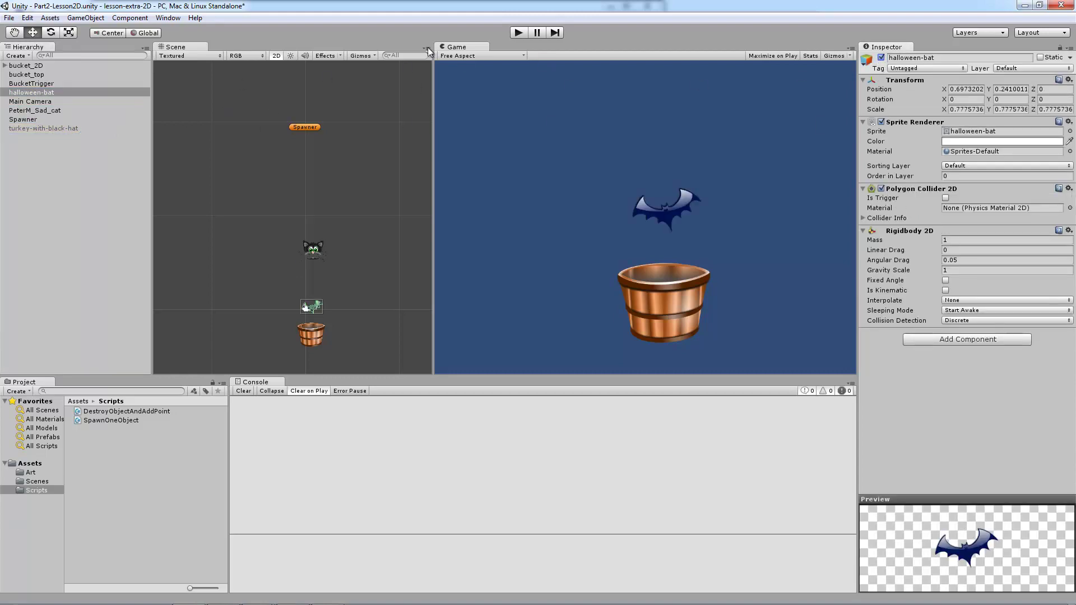
{"action": "left_click", "coordinate": [35, 128]}
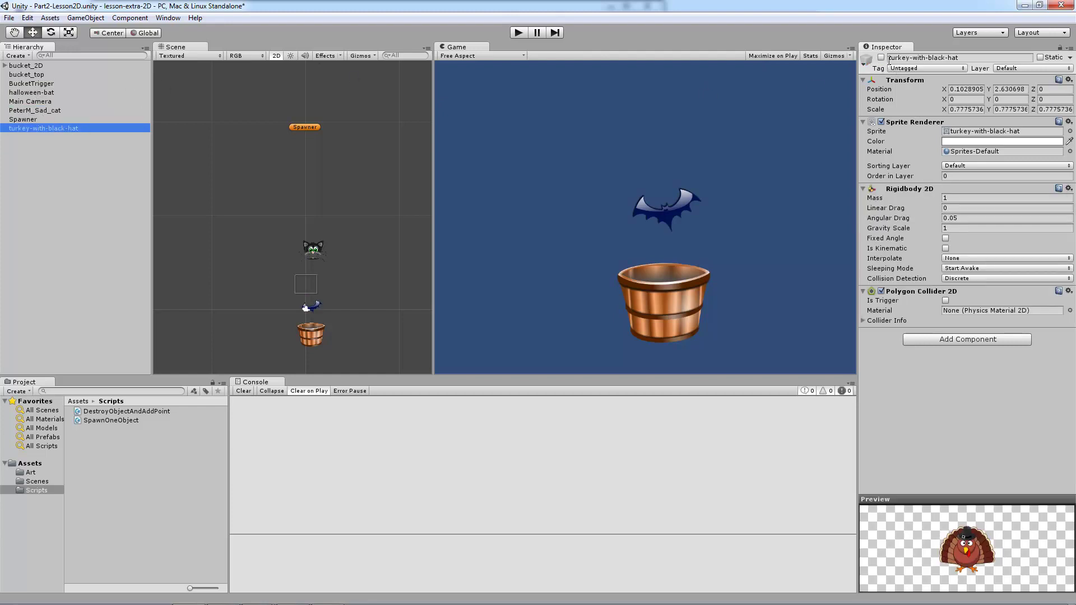
{"action": "left_click", "coordinate": [881, 58]}
{"action": "left_click", "coordinate": [272, 150]}
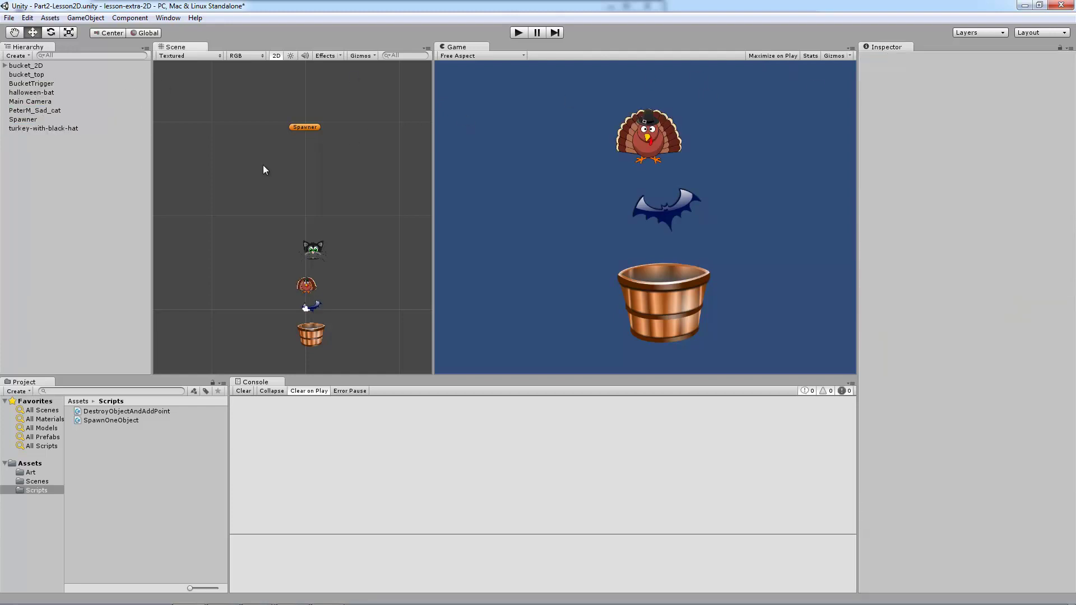
Step: Create a folder named Prefabs in Assets and open it
{"action": "left_click", "coordinate": [46, 480]}
{"action": "left_click", "coordinate": [42, 465]}
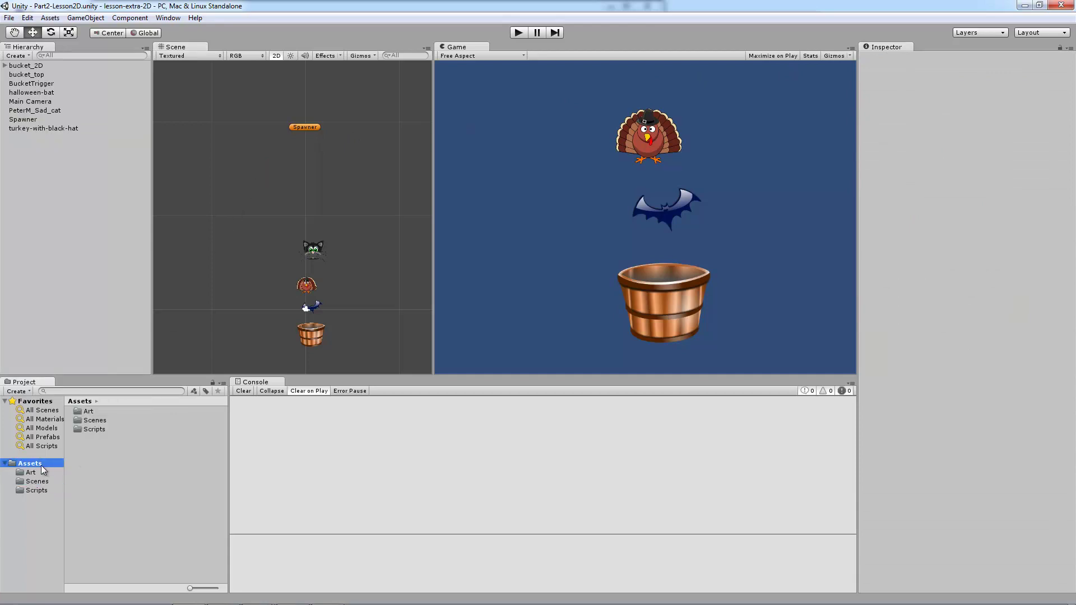
{"action": "right_click", "coordinate": [92, 463]}
{"action": "mouse_move", "coordinate": [144, 294]}
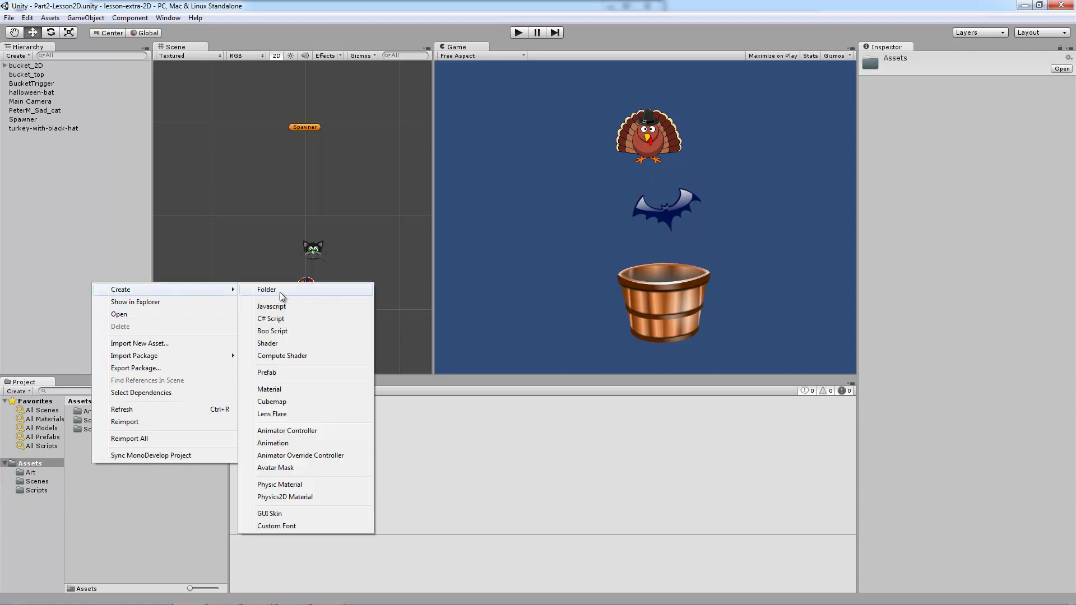
{"action": "left_click", "coordinate": [280, 292]}
{"action": "type", "text": "Prefabs"}
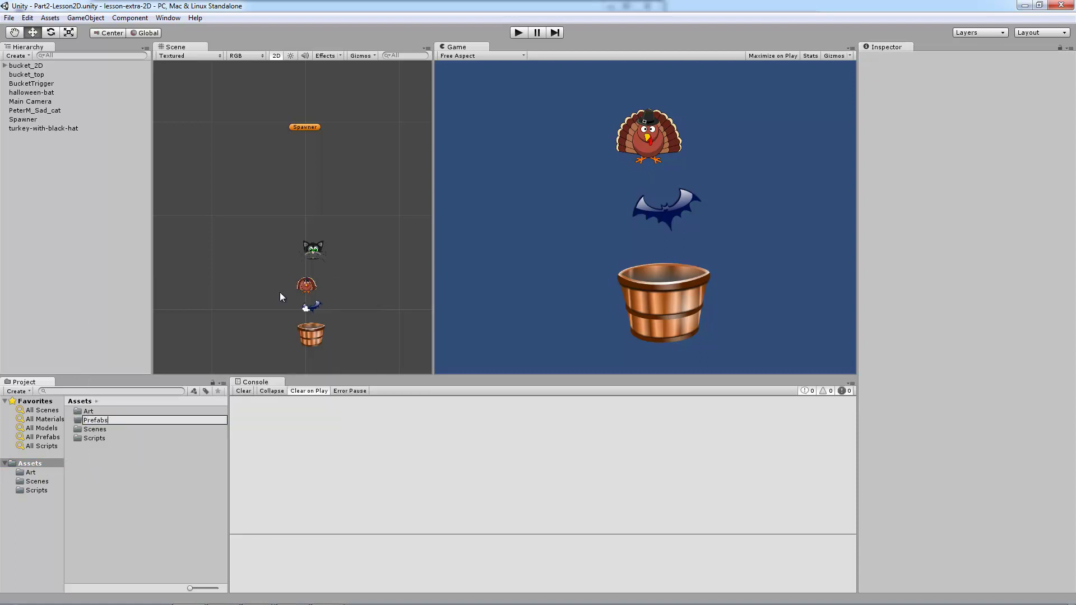
{"action": "key", "text": "Return"}
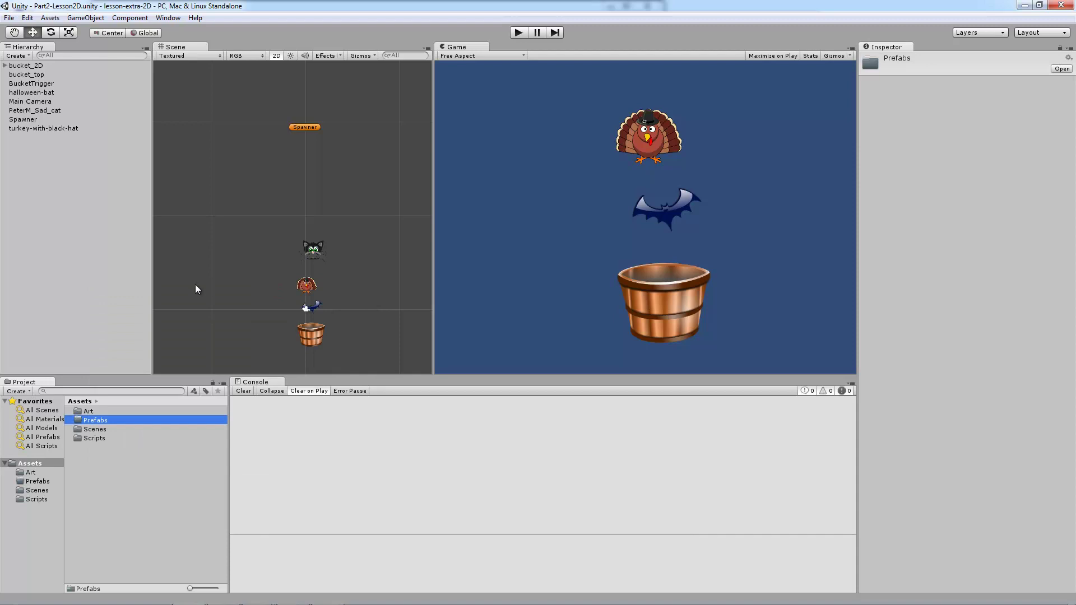
{"action": "double_click", "coordinate": [92, 422]}
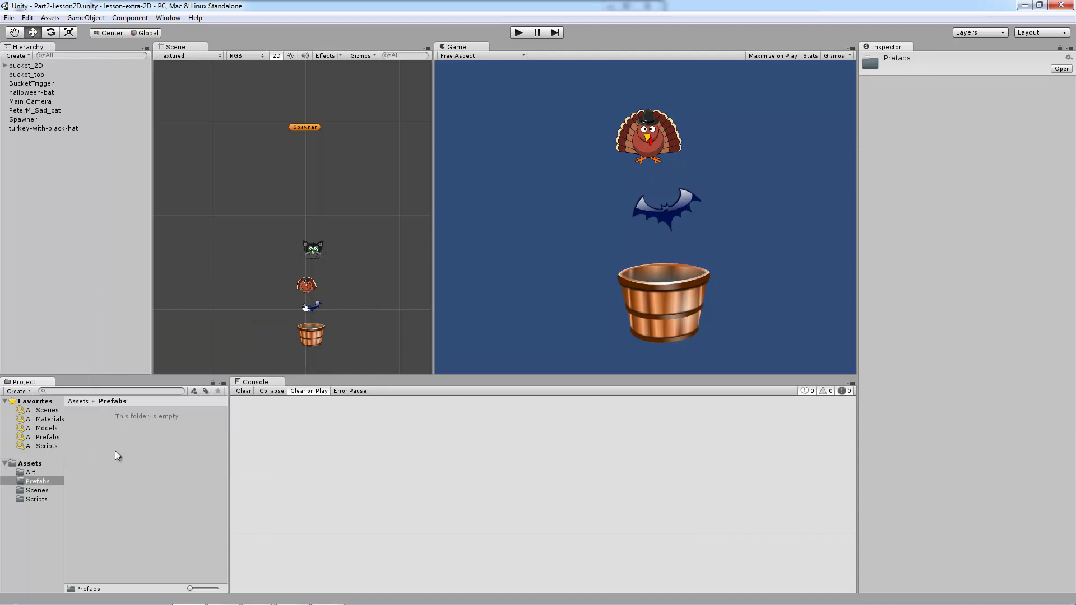
{"action": "mouse_move", "coordinate": [1071, 594]}
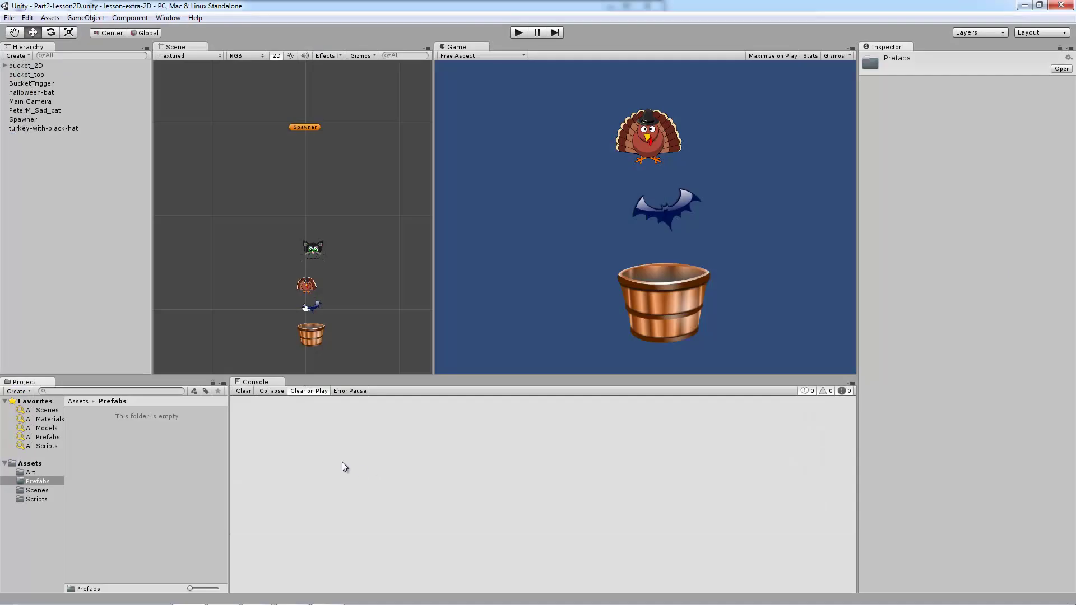
Step: Examine the turkey-with-black-hat, sad cat and halloween-bat objects and their components, taking a close view of the turkey in the scene
{"action": "left_click", "coordinate": [156, 459]}
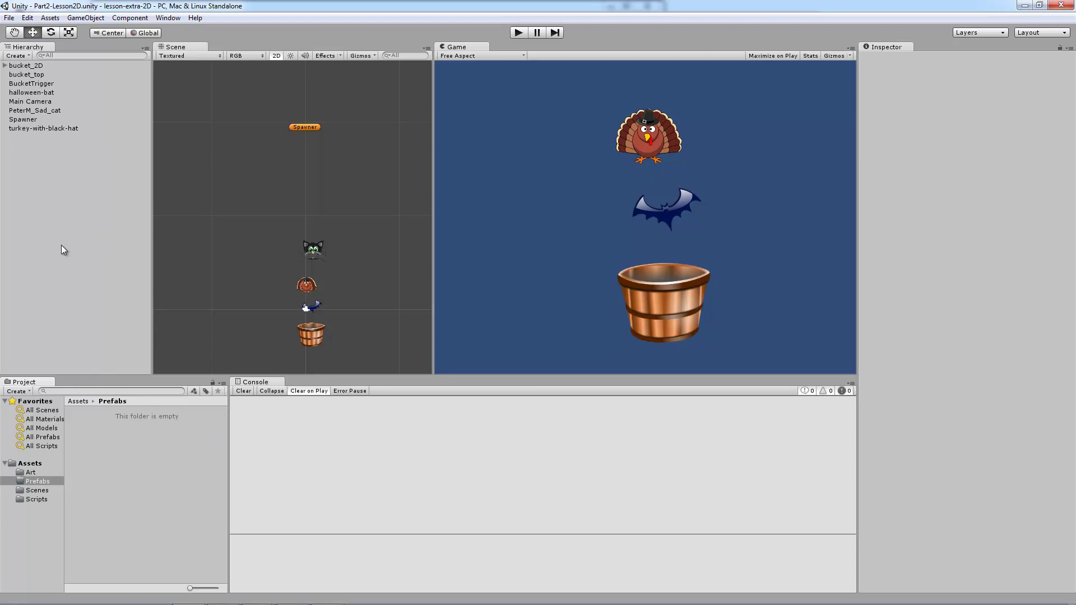
{"action": "left_click", "coordinate": [56, 127]}
{"action": "left_click", "coordinate": [52, 110]}
{"action": "left_click", "coordinate": [51, 93]}
{"action": "left_click", "coordinate": [49, 128]}
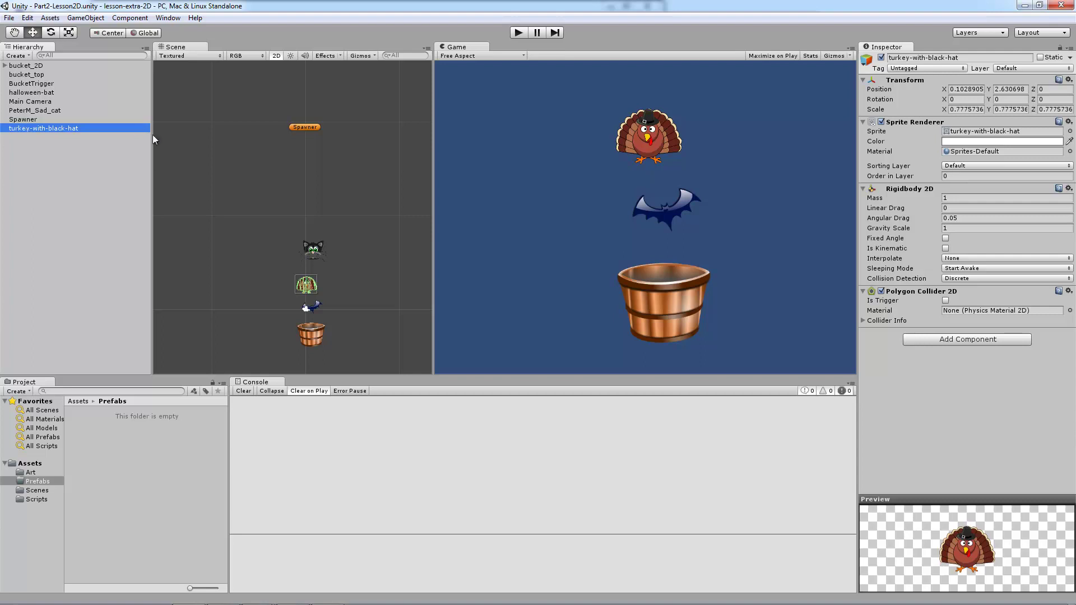
{"action": "left_click", "coordinate": [293, 285]}
{"action": "key", "text": "f"}
{"action": "scroll", "coordinate": [284, 234], "scroll_direction": "up", "scroll_amount": 5}
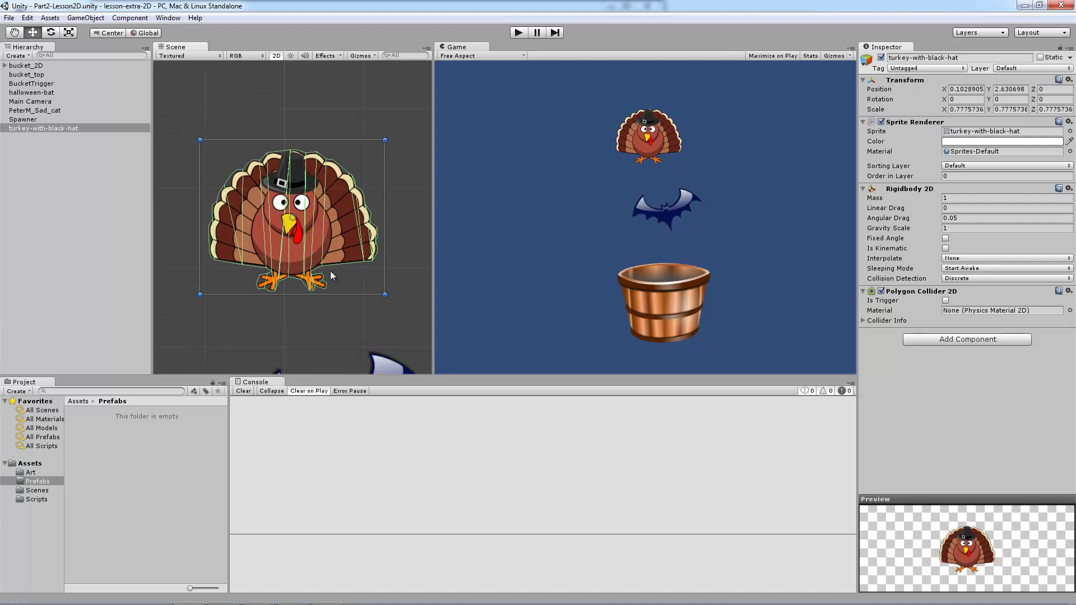
{"action": "scroll", "coordinate": [299, 251], "scroll_direction": "down", "scroll_amount": 2}
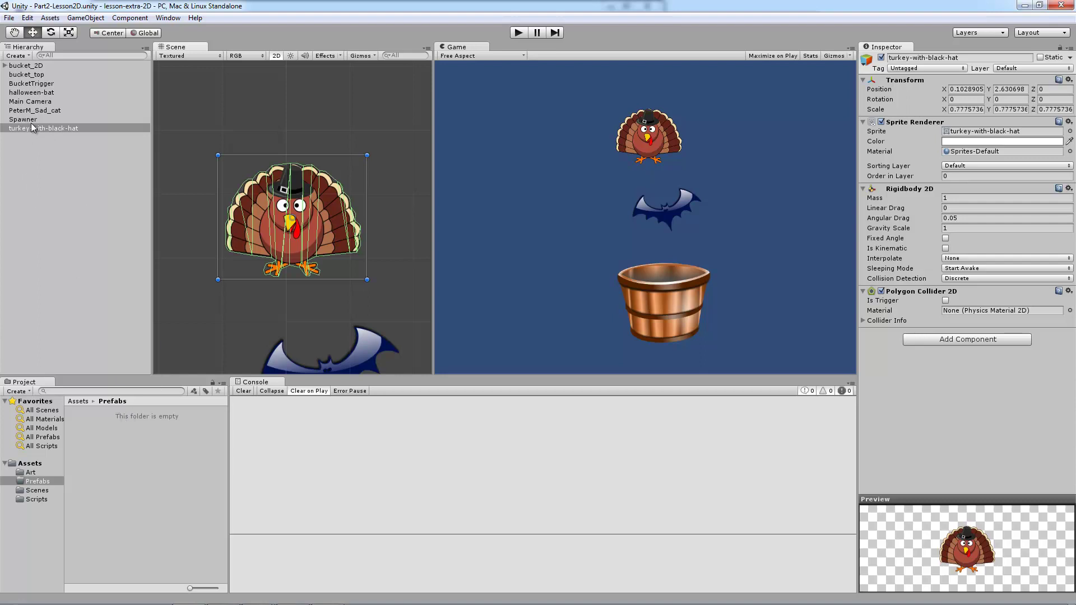
Step: Create prefabs of turkey-with-black-hat, the sad cat and halloween-bat in the Prefabs folder
{"action": "left_click_drag", "start_coordinate": [36, 129], "coordinate": [152, 489]}
{"action": "left_click", "coordinate": [135, 496]}
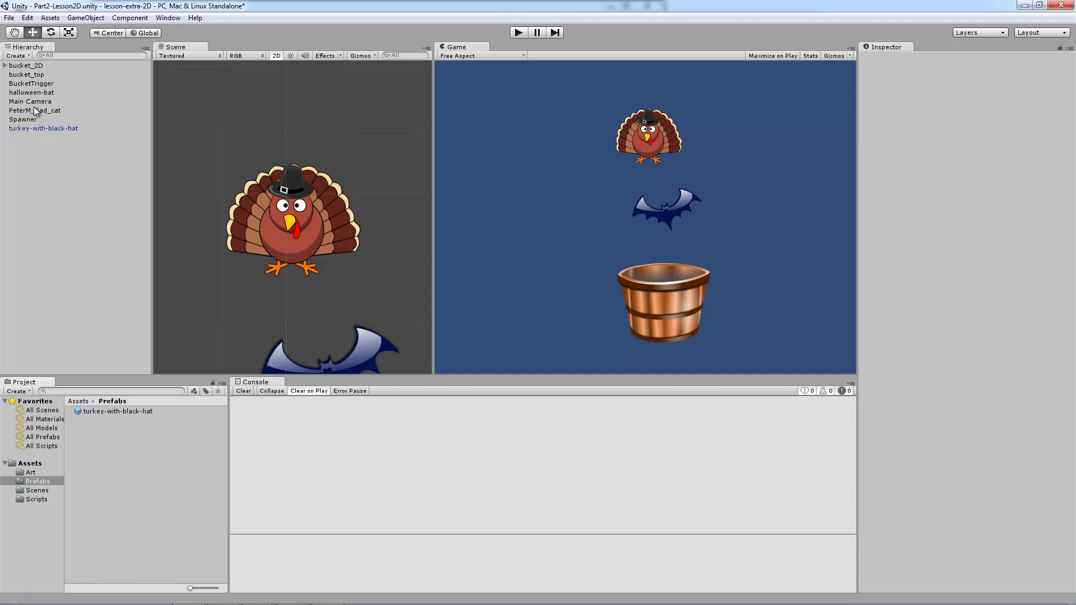
{"action": "left_click_drag", "start_coordinate": [34, 111], "coordinate": [140, 472]}
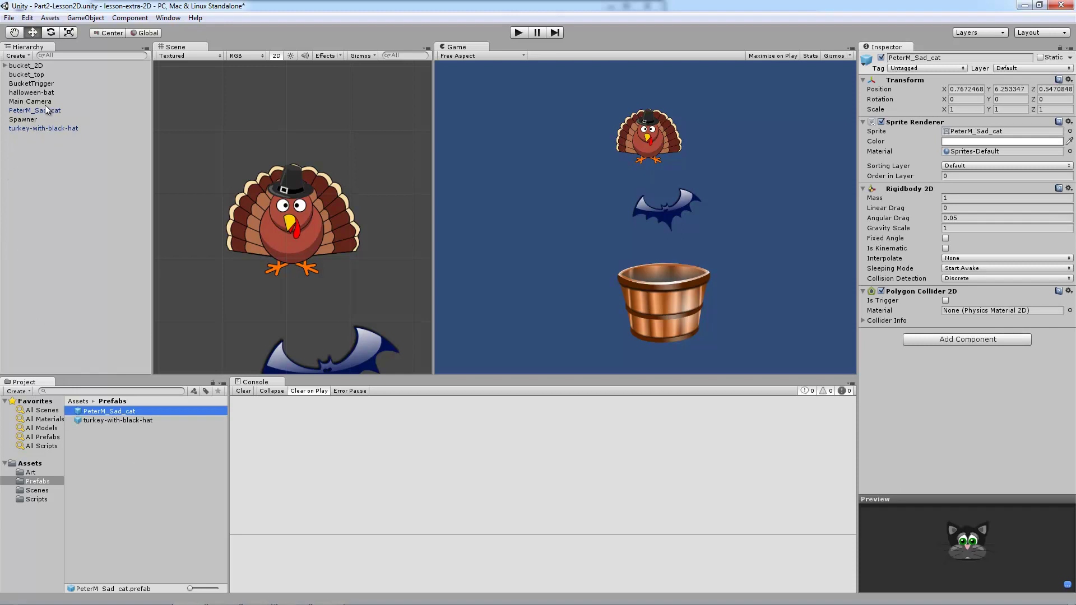
{"action": "left_click_drag", "start_coordinate": [32, 93], "coordinate": [147, 477]}
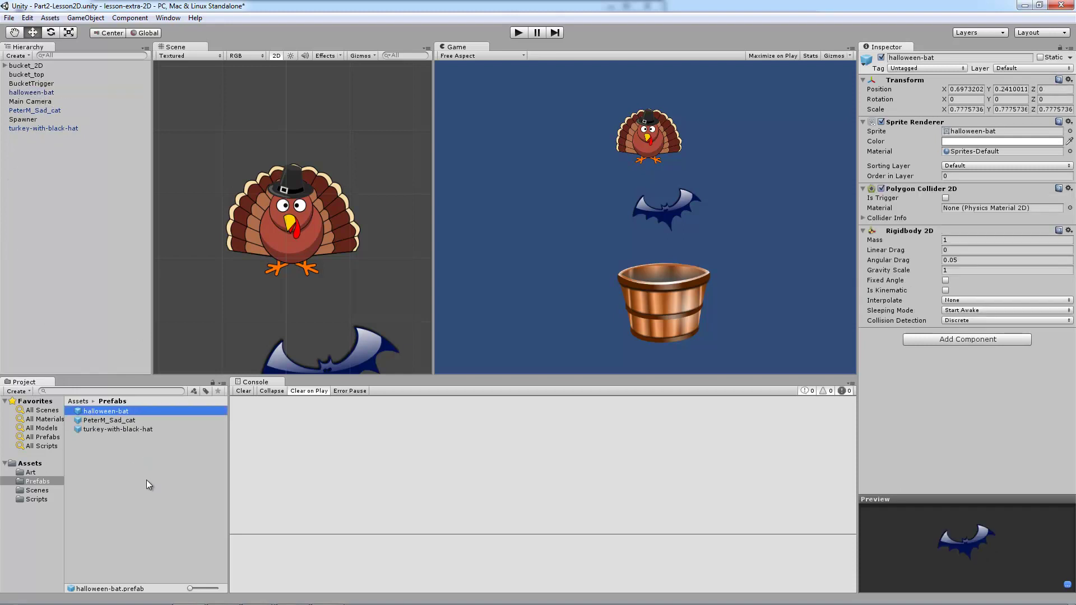
Step: Review the halloween-bat, sad cat and turkey-with-black-hat prefabs and their components in the Prefabs folder
{"action": "left_click", "coordinate": [146, 480]}
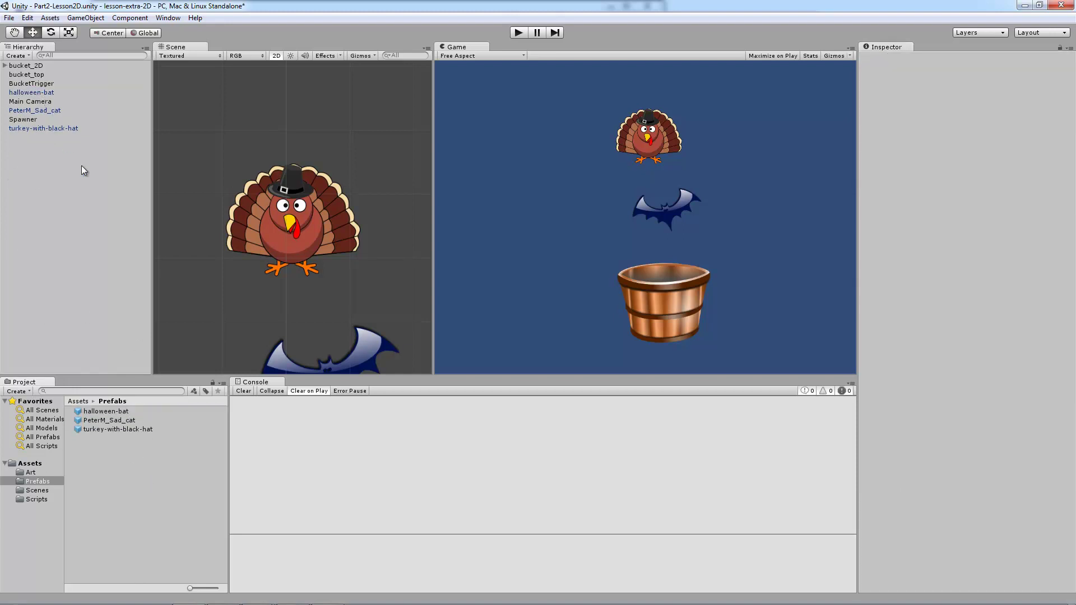
{"action": "left_click", "coordinate": [149, 411]}
{"action": "key", "text": "Down"}
{"action": "key", "text": "Down"}
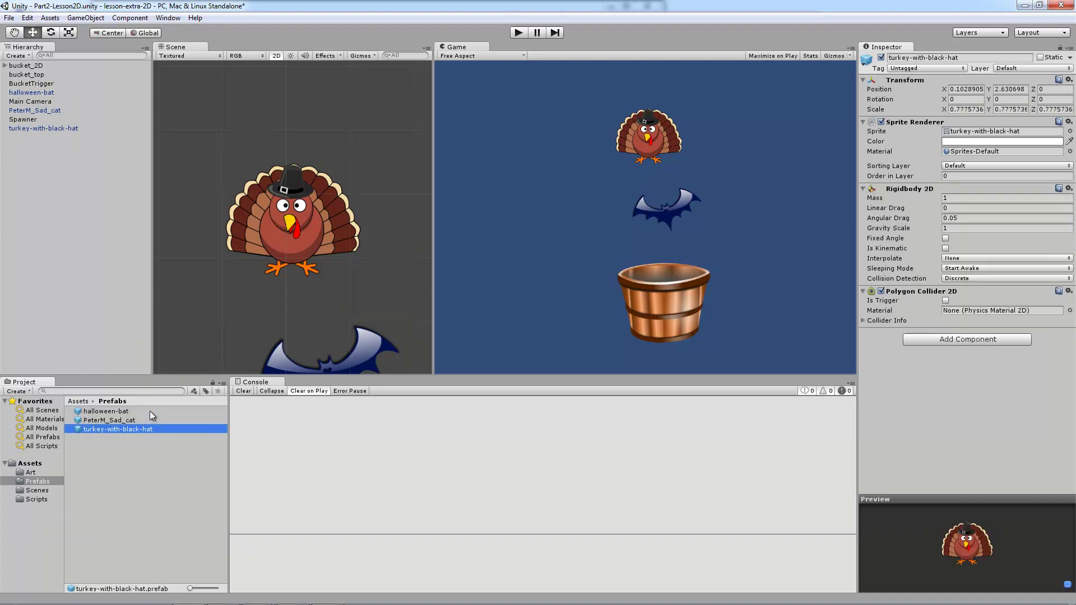
{"action": "key", "text": "Up"}
{"action": "key", "text": "Up"}
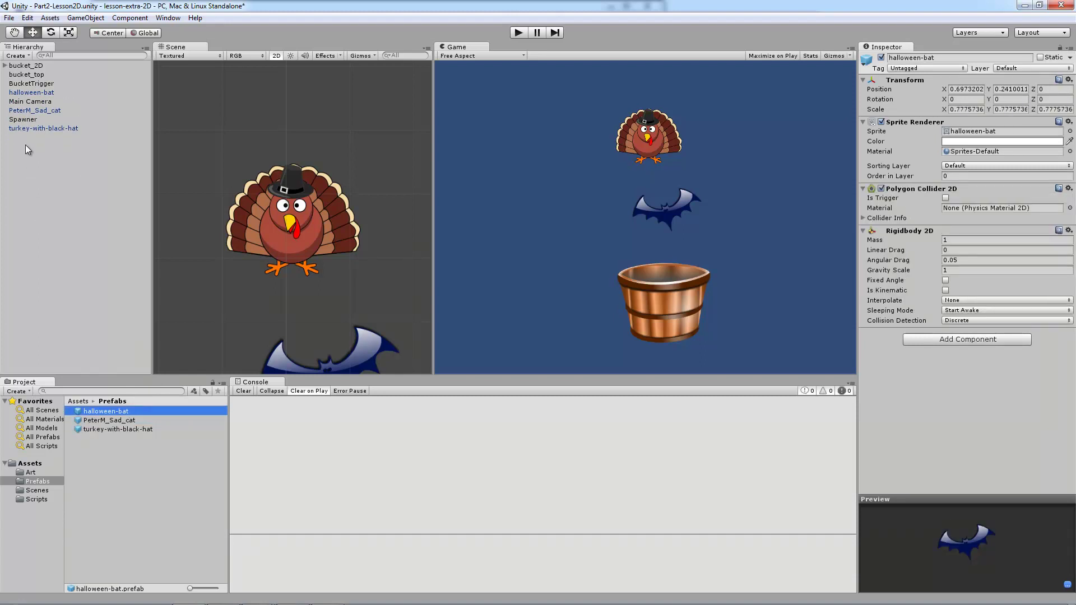
Step: Delete the turkey-with-black-hat, sad cat and halloween-bat objects from the scene, keeping their prefabs
{"action": "left_click", "coordinate": [25, 129]}
{"action": "key", "text": "Delete"}
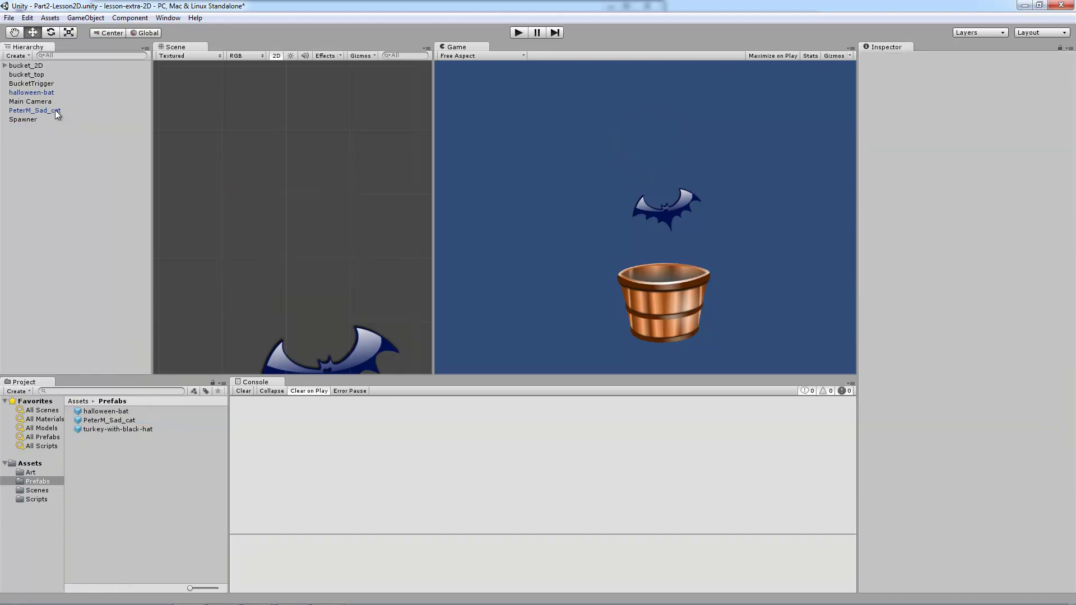
{"action": "left_click", "coordinate": [55, 110]}
{"action": "key", "text": "Delete"}
{"action": "left_click", "coordinate": [52, 92]}
{"action": "key", "text": "Delete"}
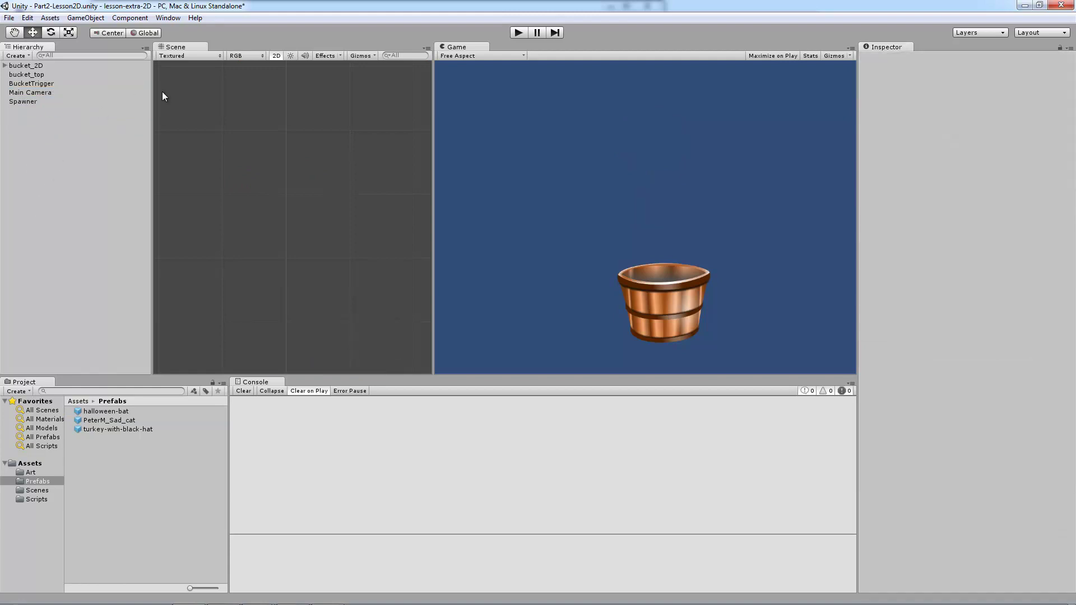
Step: Assign the turkey-with-black-hat prefab as the Random GO of the Spawner's Spawn One Object script
{"action": "scroll", "coordinate": [368, 179], "scroll_direction": "down", "scroll_amount": 8}
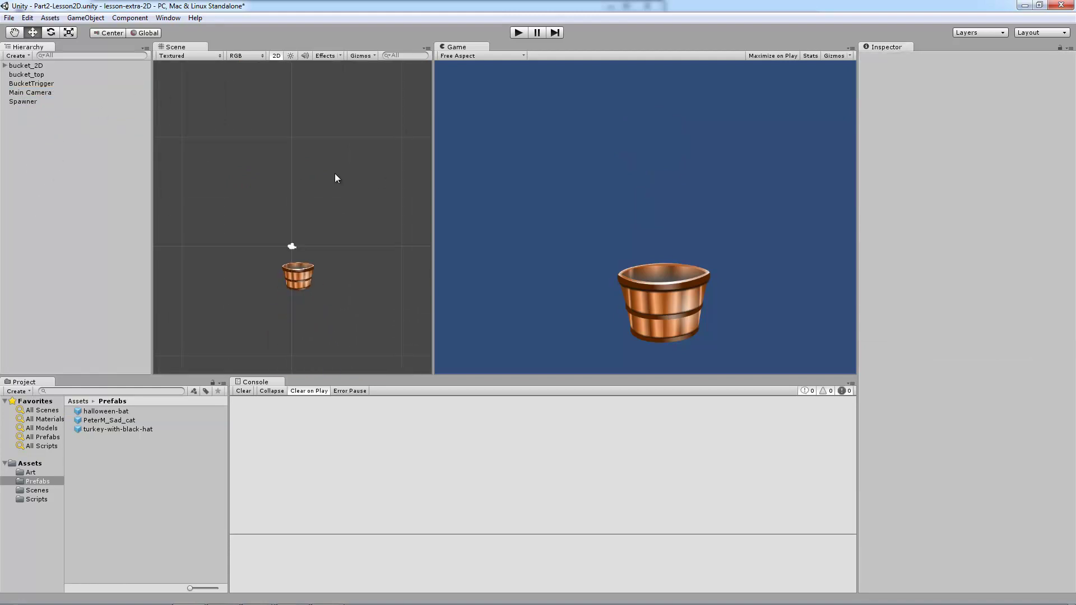
{"action": "middle_click_drag", "start_coordinate": [335, 178], "coordinate": [328, 219]}
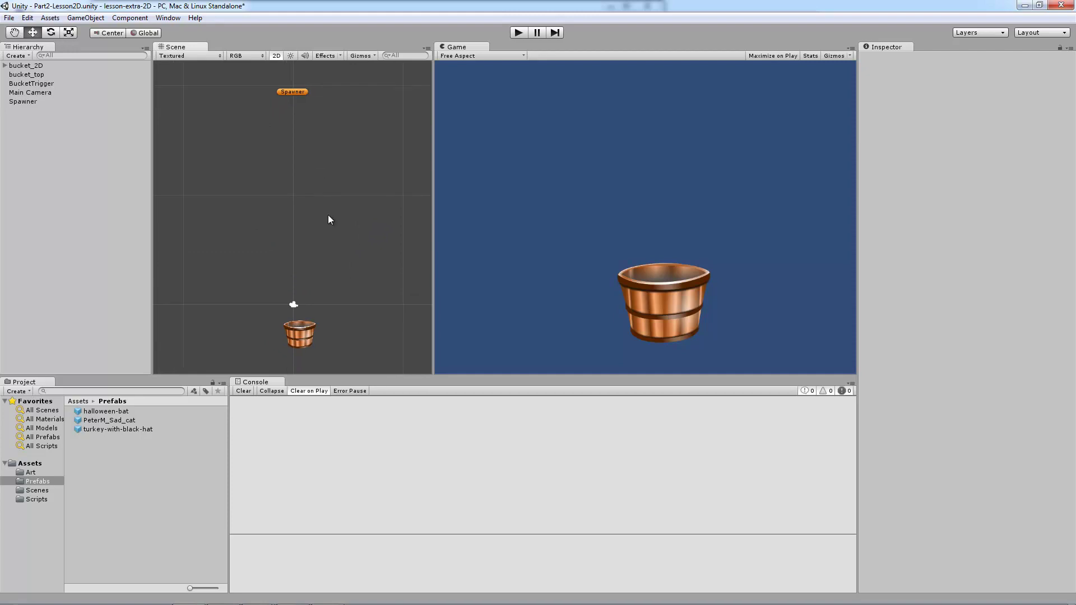
{"action": "left_click", "coordinate": [277, 90]}
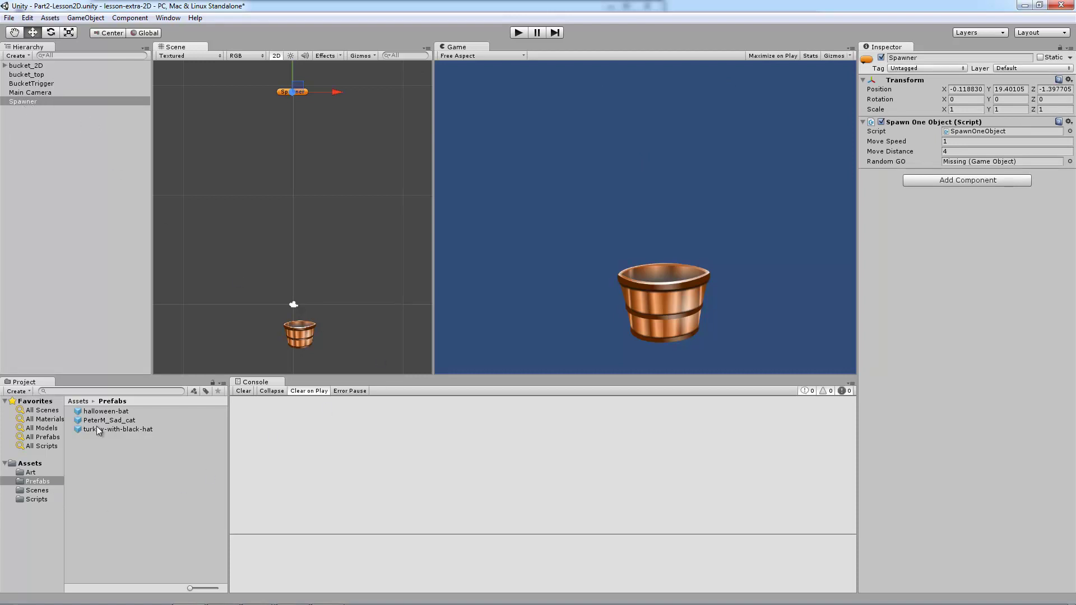
{"action": "left_click_drag", "start_coordinate": [96, 428], "coordinate": [980, 164]}
{"action": "left_click", "coordinate": [964, 159]}
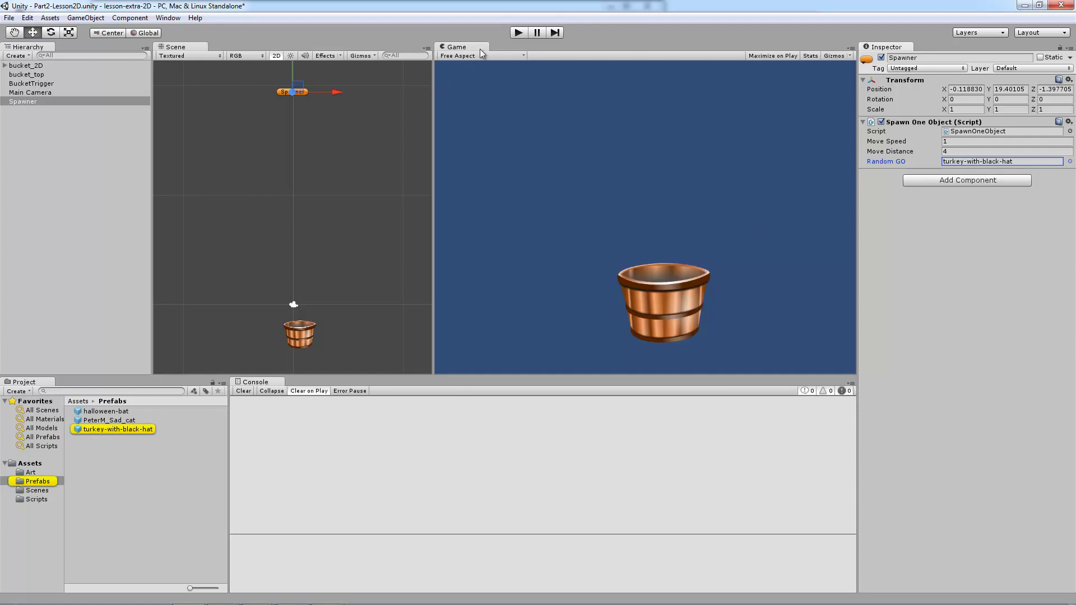
Step: Play the game to test the turkey spawn, look over the turkey and sad cat prefabs, and stop the run
{"action": "left_click", "coordinate": [518, 33]}
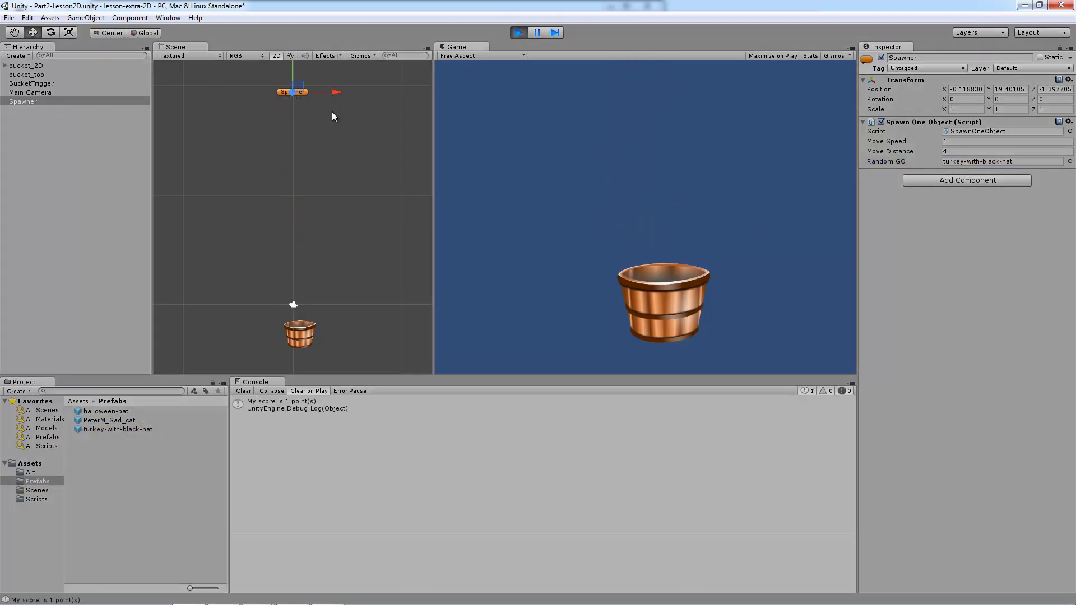
{"action": "left_click", "coordinate": [113, 428]}
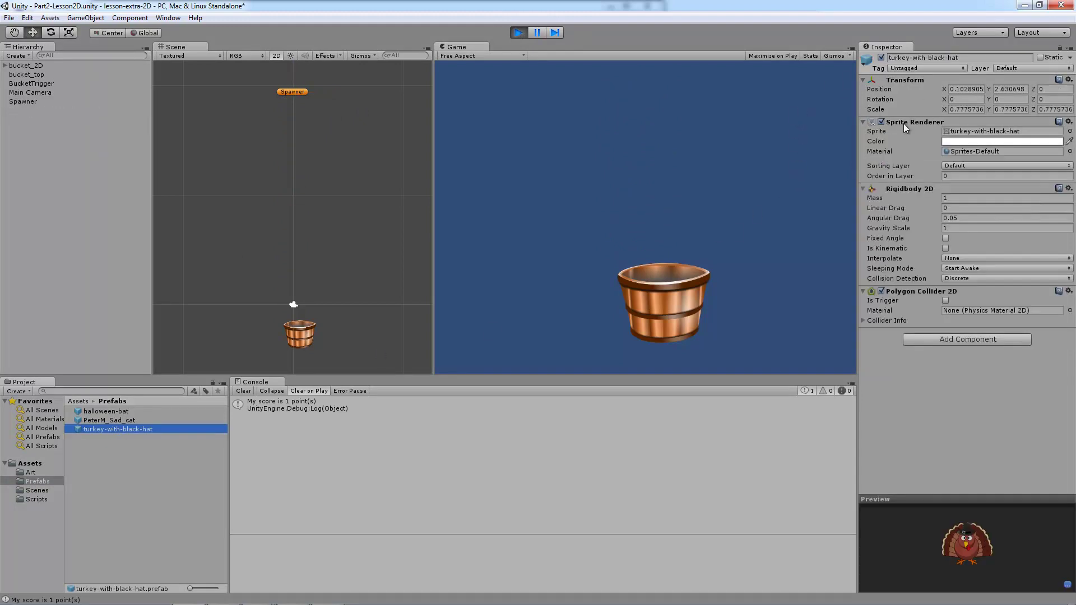
{"action": "left_click", "coordinate": [110, 420]}
{"action": "left_click", "coordinate": [113, 429]}
{"action": "left_click", "coordinate": [518, 33]}
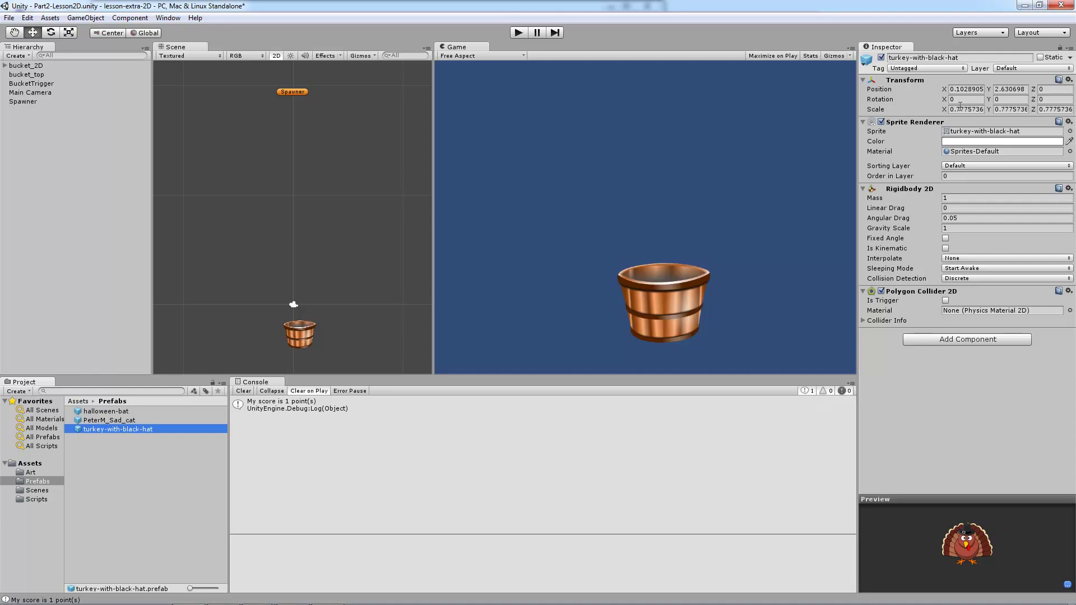
Step: Set the turkey-with-black-hat prefab's X scale to 1.777574 and test the stretched turkey in play mode
{"action": "left_click", "coordinate": [964, 109]}
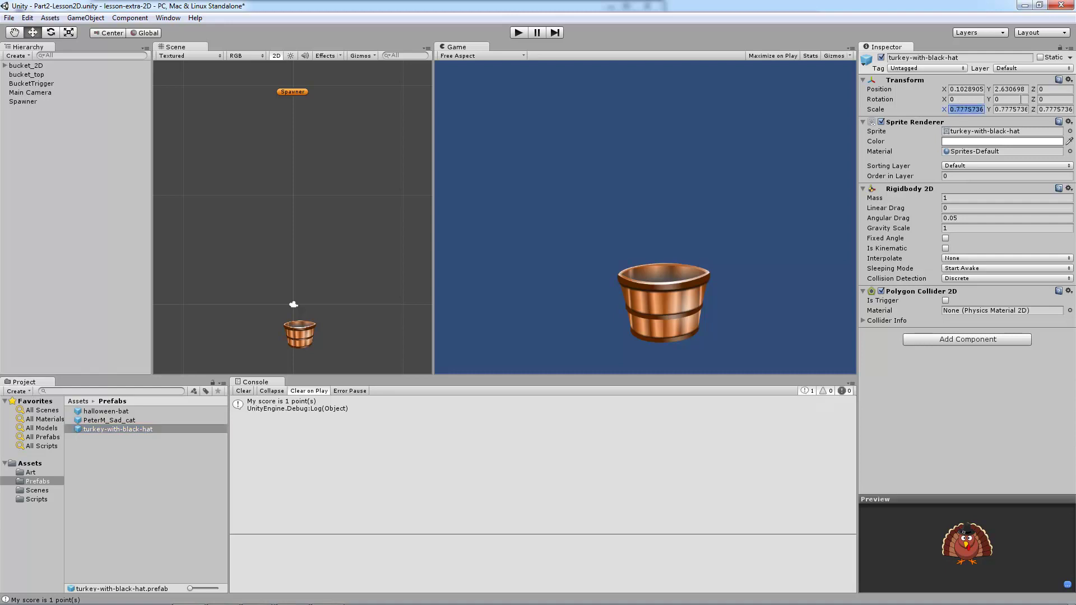
{"action": "key", "text": "Left"}
{"action": "key", "text": "Delete"}
{"action": "type", "text": "1"}
{"action": "left_click", "coordinate": [518, 32]}
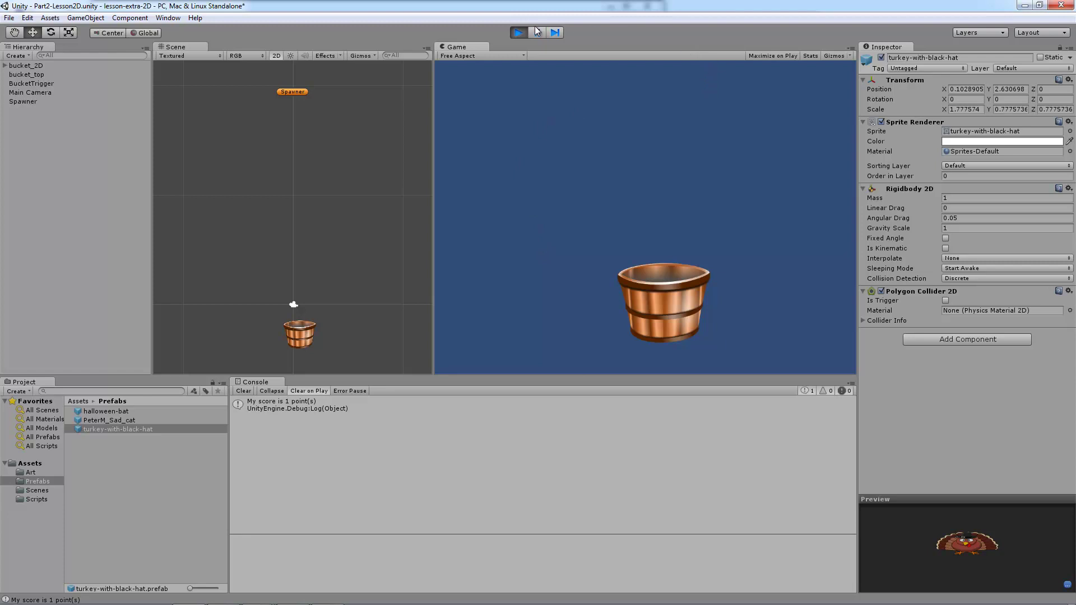
{"action": "left_click", "coordinate": [513, 32]}
Step: Check the turkey-with-black-hat prefab and the Spawner's reference to it
{"action": "left_click", "coordinate": [93, 429]}
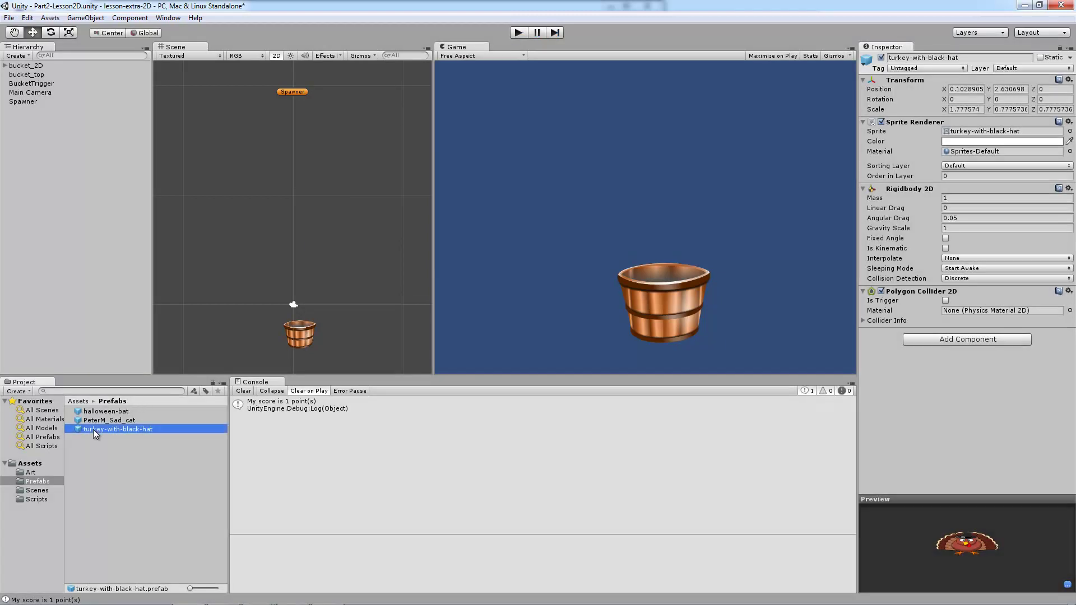
{"action": "left_click", "coordinate": [93, 429]}
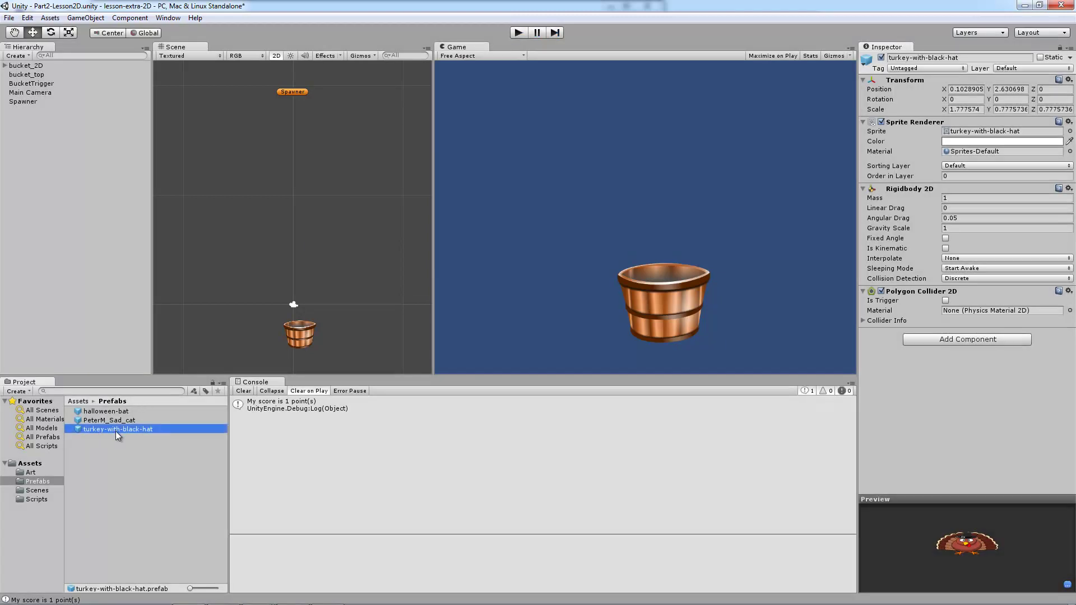
{"action": "left_click", "coordinate": [74, 432]}
{"action": "left_click", "coordinate": [37, 102]}
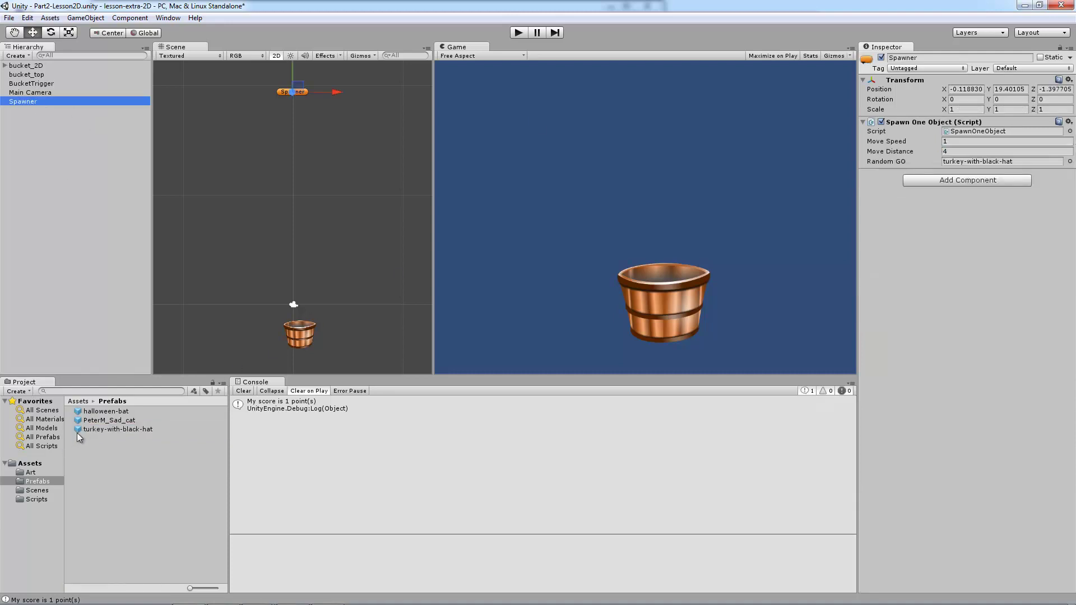
{"action": "left_click", "coordinate": [94, 431]}
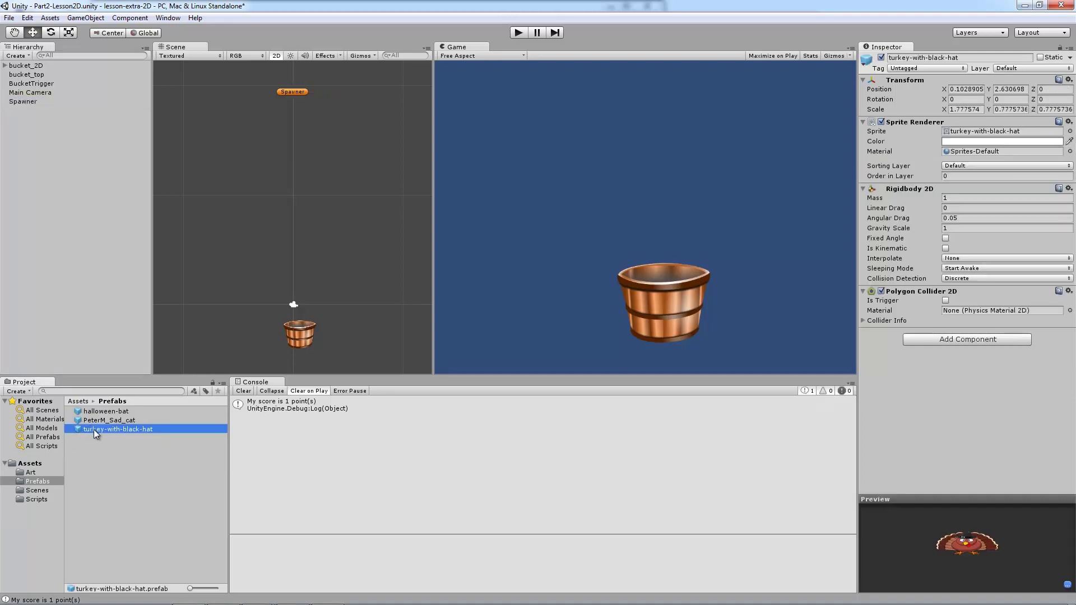
Step: Set the turkey-with-black-hat prefab's X scale to 0.777574 and run the game briefly to test it
{"action": "left_click", "coordinate": [951, 109]}
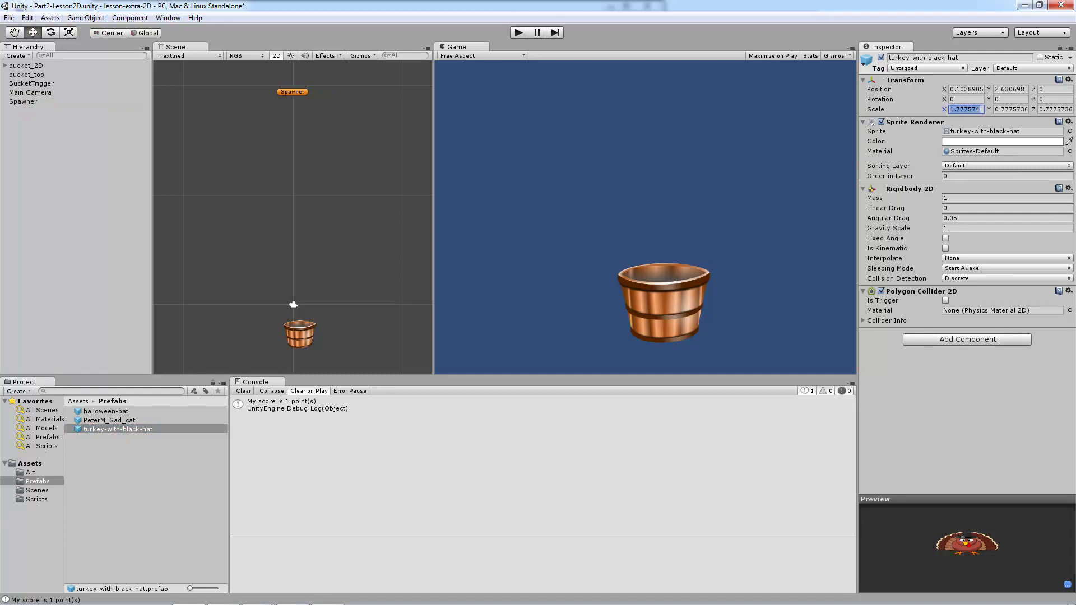
{"action": "left_click", "coordinate": [950, 109]}
{"action": "key", "text": "Delete"}
{"action": "type", "text": "0"}
{"action": "left_click", "coordinate": [518, 32]}
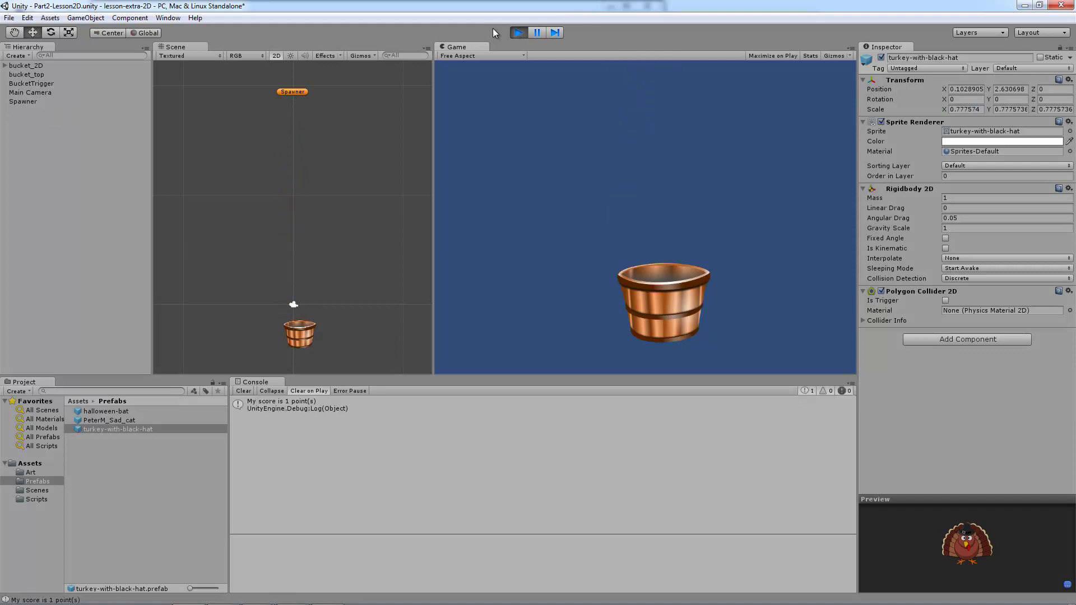
{"action": "left_click", "coordinate": [519, 32]}
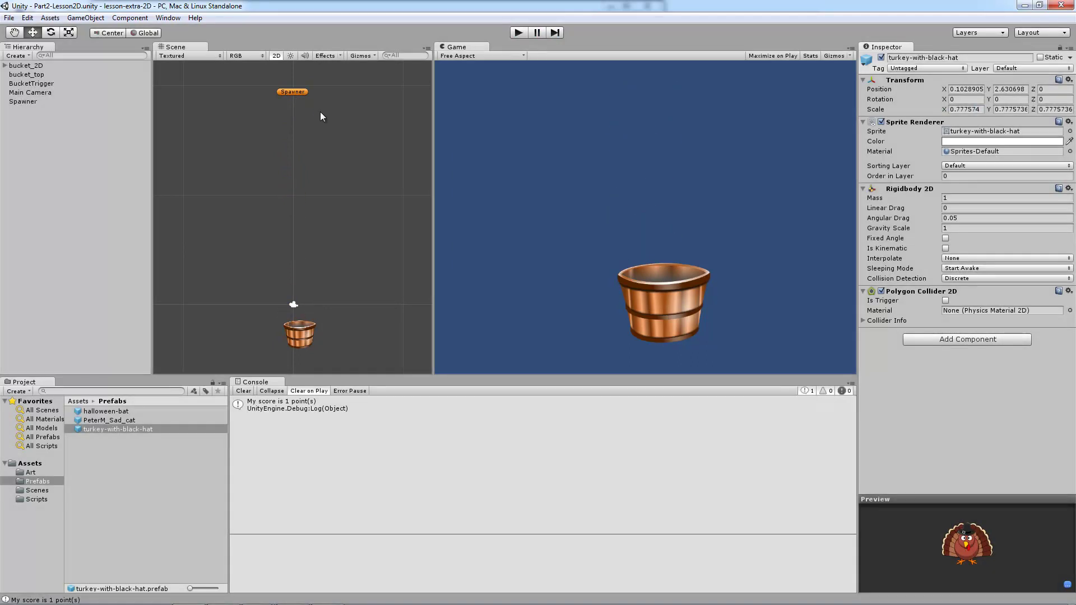
Step: Inspect the Spawner, the bucket in the scene and the logged score message
{"action": "left_click", "coordinate": [293, 94]}
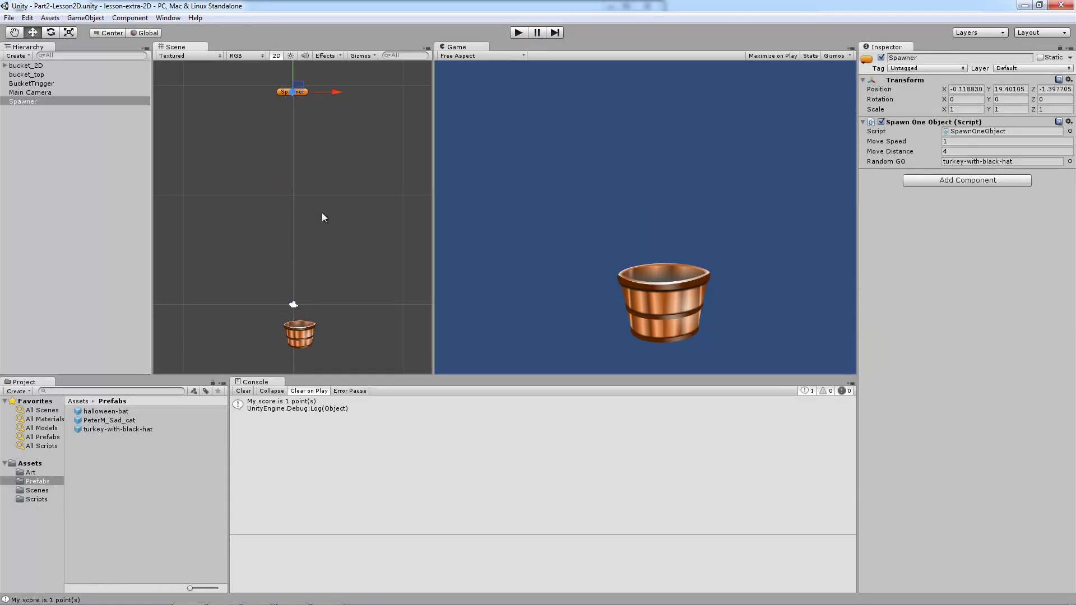
{"action": "left_click", "coordinate": [302, 332]}
{"action": "left_click", "coordinate": [277, 406]}
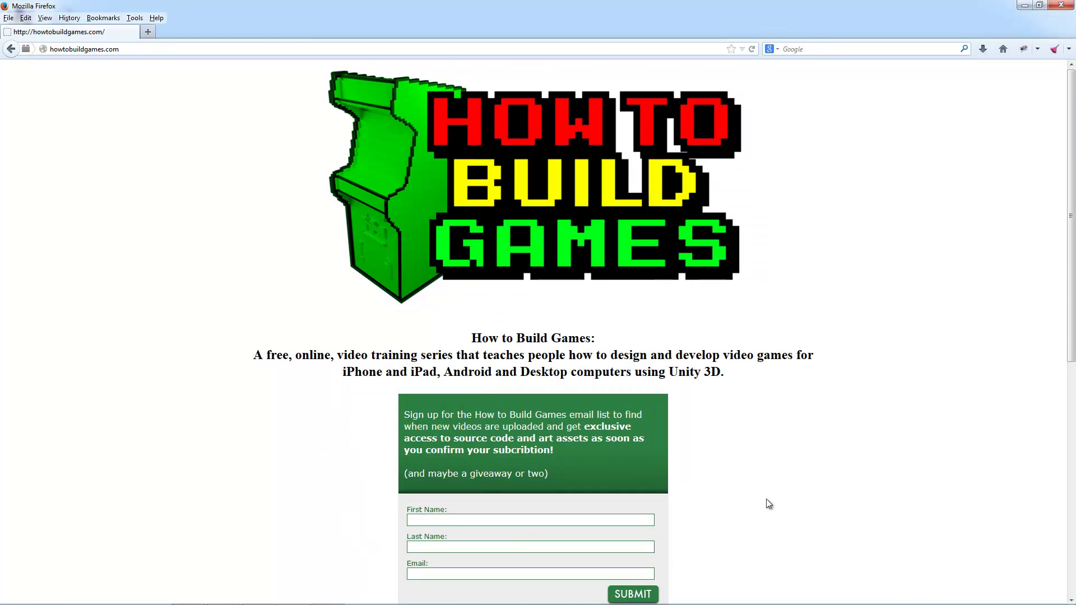
Step: Read the source code and art assets offer on the howtobuildgames.com page in Firefox, and return to Unity
{"action": "left_click_drag", "start_coordinate": [410, 438], "coordinate": [654, 439]}
{"action": "left_click", "coordinate": [590, 446]}
{"action": "left_click", "coordinate": [189, 594]}
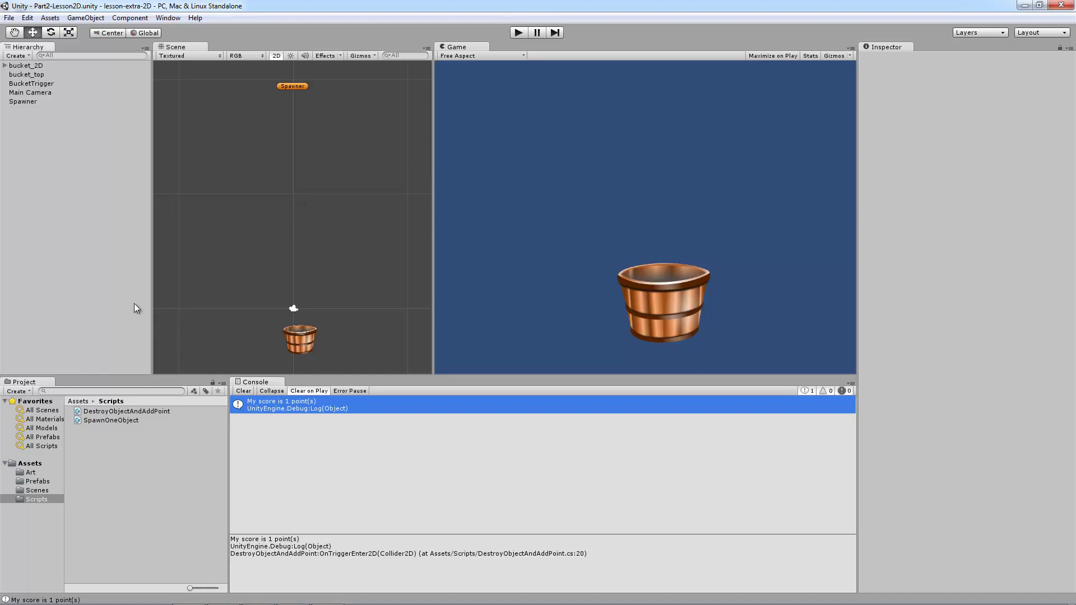
Step: Import snowman.png from the _Final_Assets folder in Windows Explorer into the Unity project's Art folder
{"action": "left_click", "coordinate": [32, 472]}
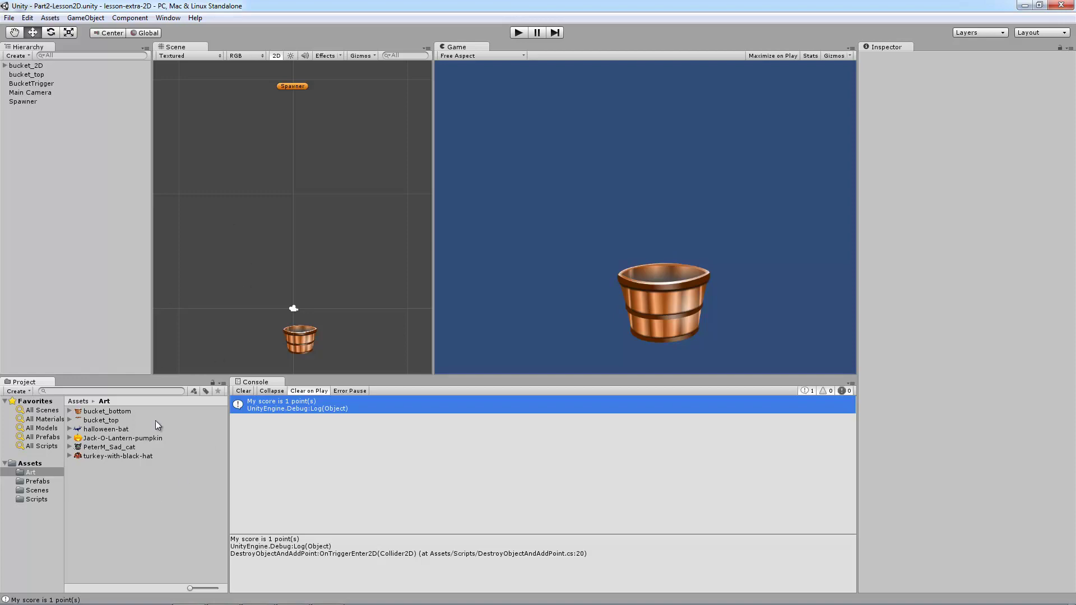
{"action": "left_click", "coordinate": [264, 594]}
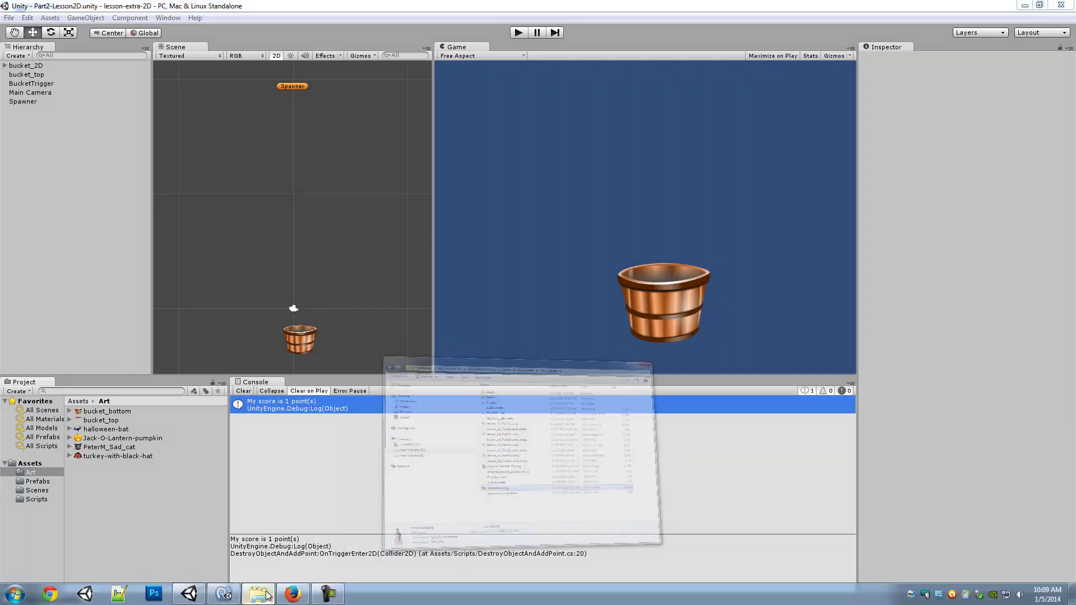
{"action": "left_click", "coordinate": [779, 420]}
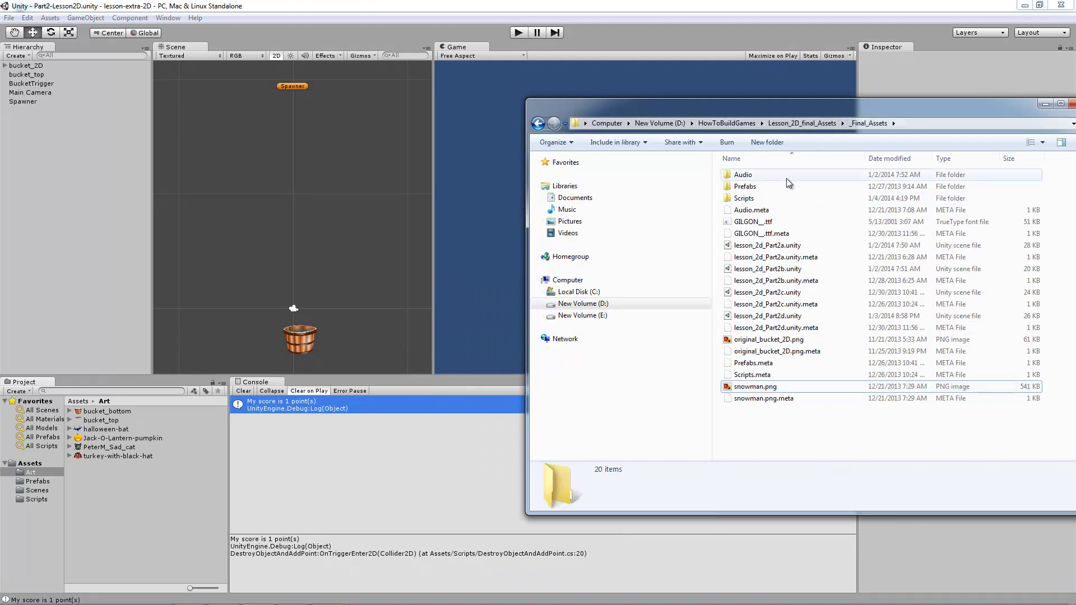
{"action": "left_click", "coordinate": [768, 386]}
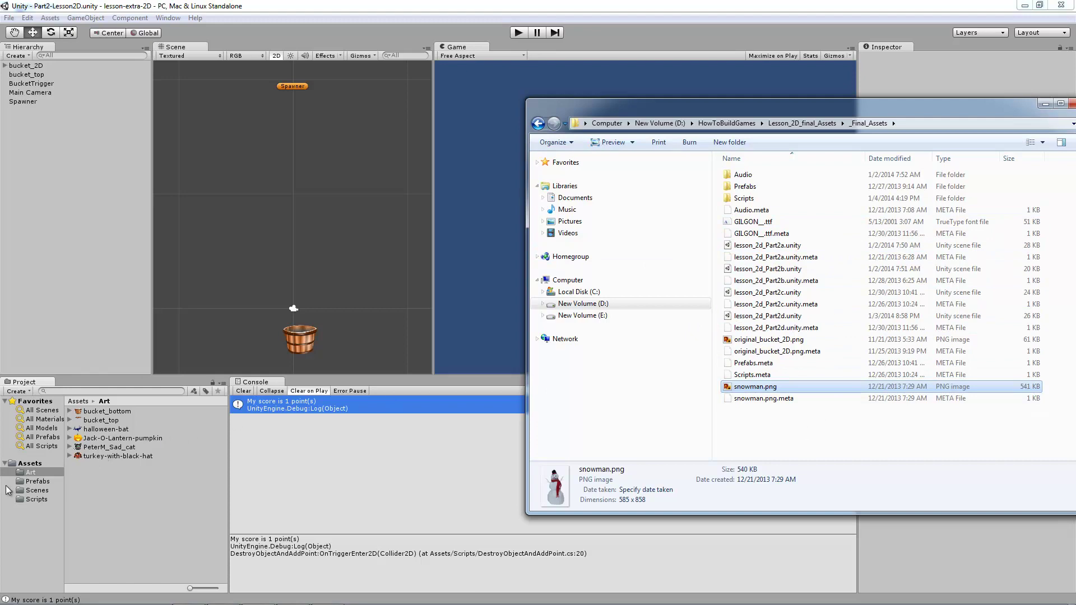
{"action": "left_click", "coordinate": [31, 474]}
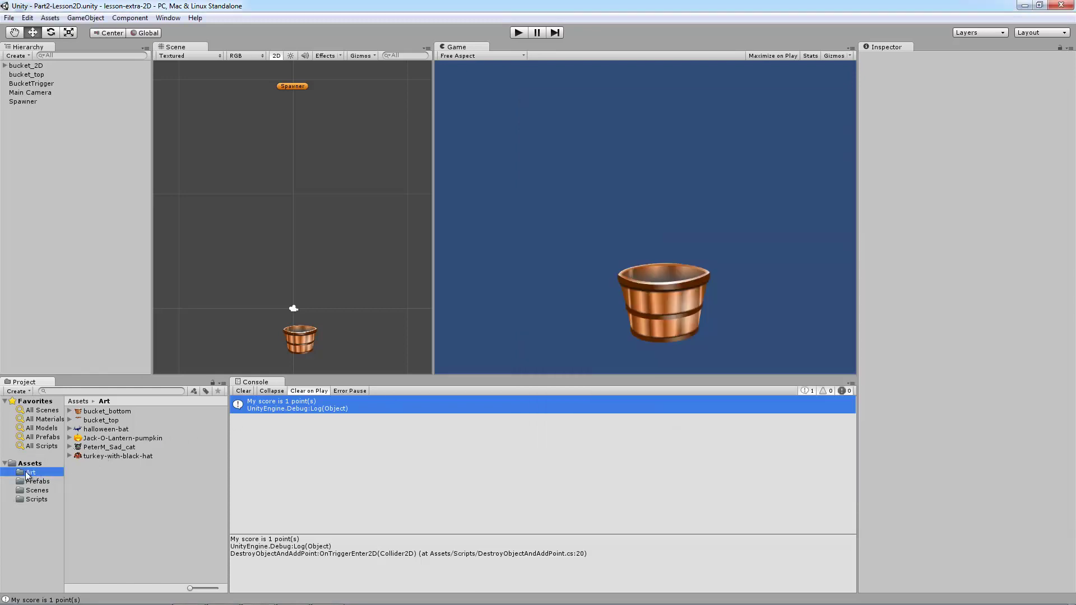
{"action": "key", "text": "alt+Tab"}
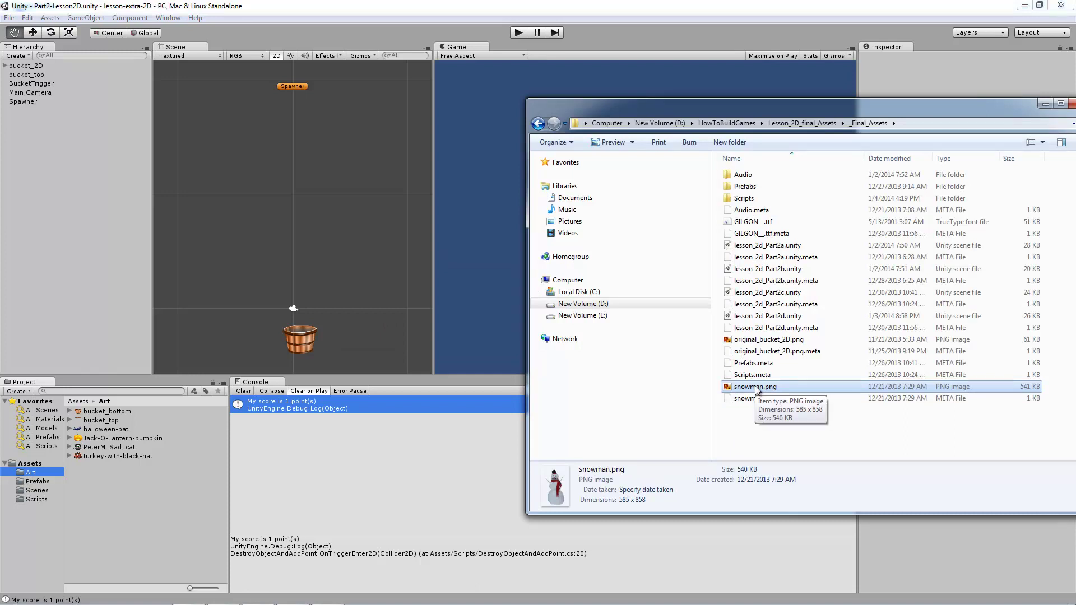
{"action": "left_click_drag", "start_coordinate": [757, 389], "coordinate": [154, 452]}
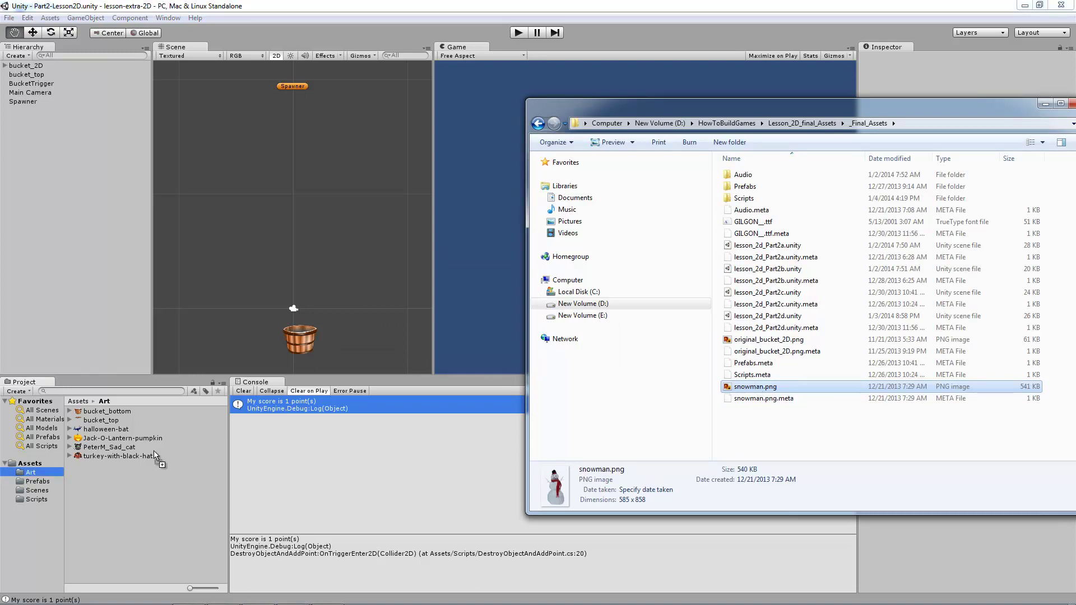
{"action": "left_click_drag", "start_coordinate": [138, 504], "coordinate": [135, 506]}
{"action": "left_click", "coordinate": [136, 506]}
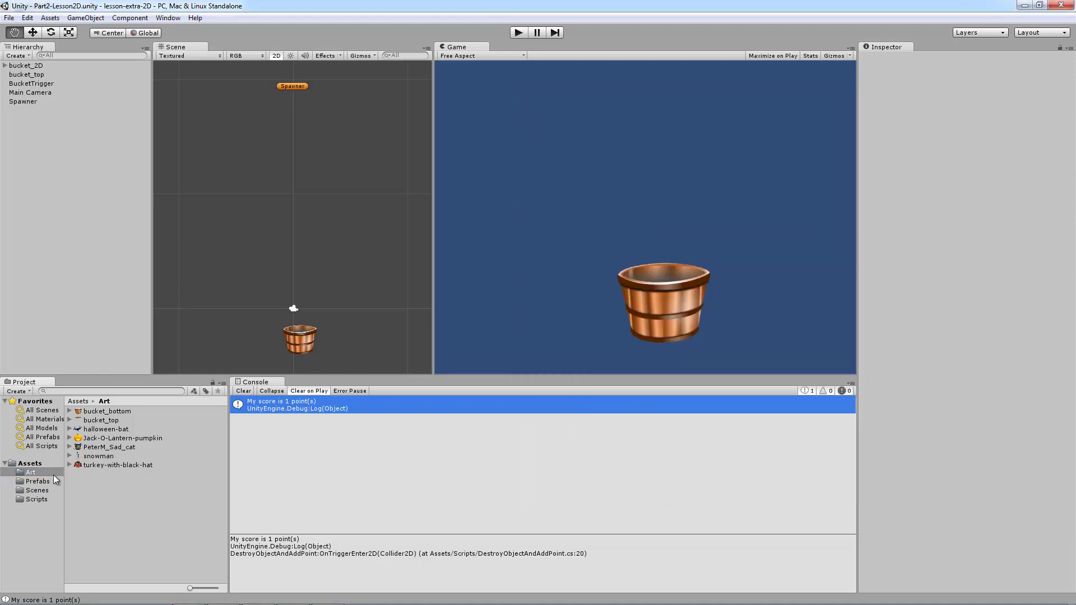
Step: Add the snowman sprite from the Art folder to the scene, between the Spawner and the bucket
{"action": "left_click", "coordinate": [97, 456]}
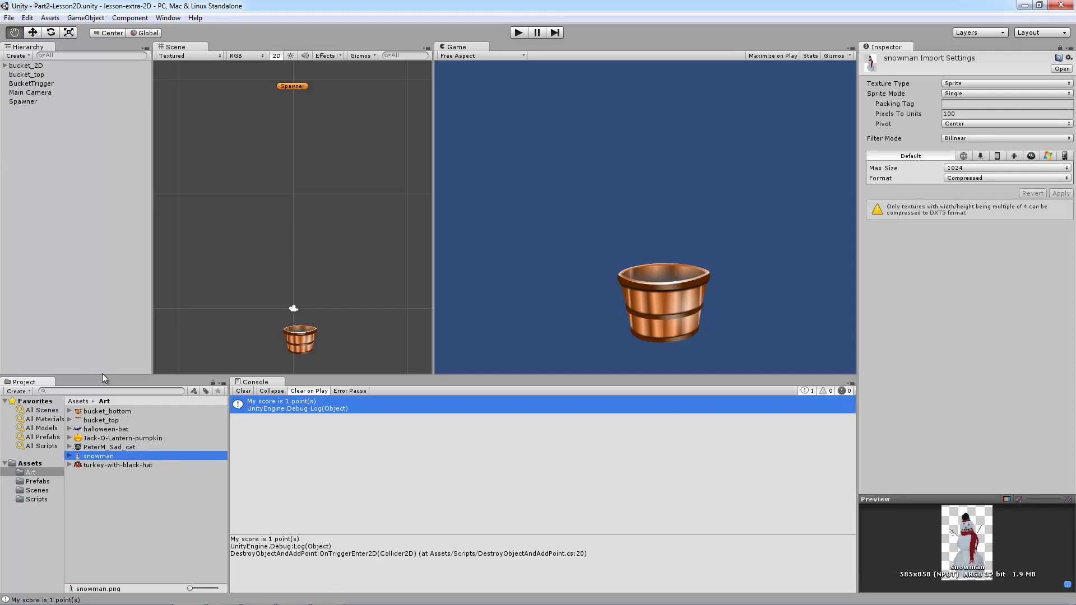
{"action": "left_click_drag", "start_coordinate": [102, 460], "coordinate": [88, 261]}
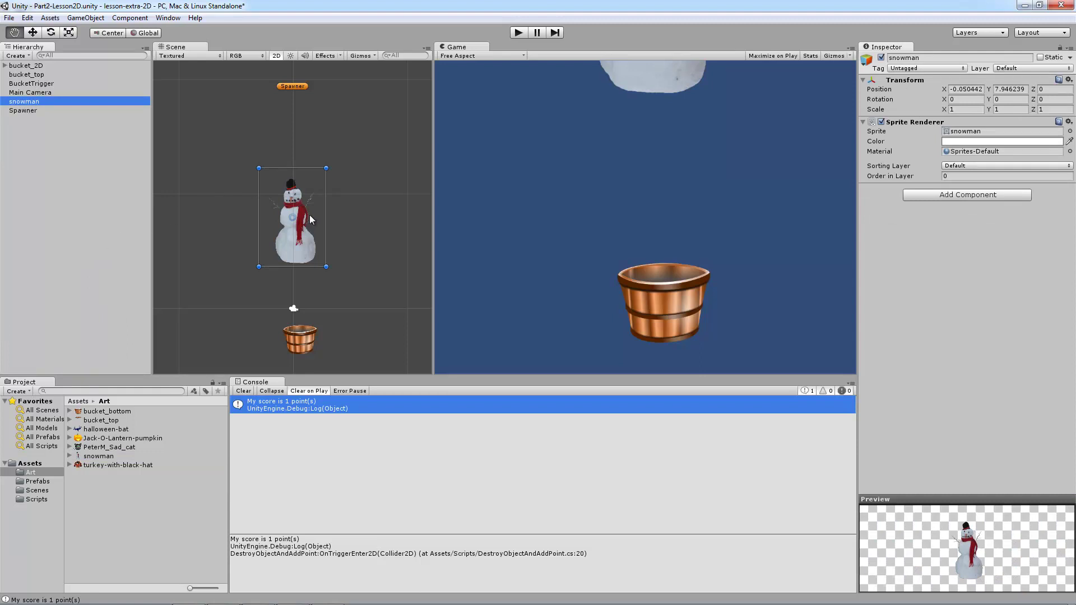
{"action": "scroll", "coordinate": [312, 213], "scroll_direction": "up", "scroll_amount": 3}
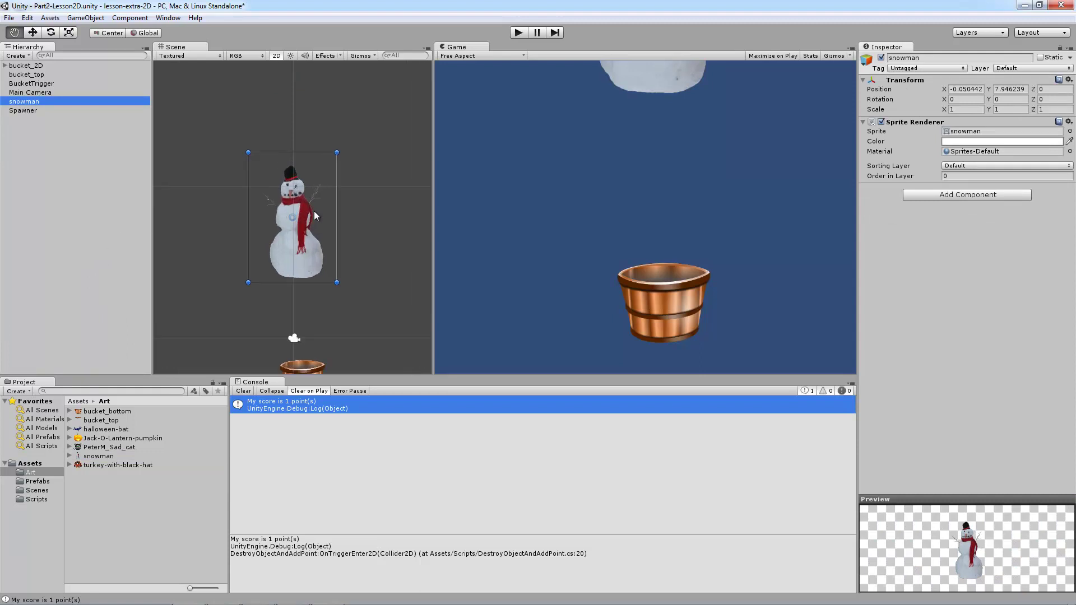
Step: Scale the snowman down uniformly in the scene to about 0.62
{"action": "scroll", "coordinate": [314, 215], "scroll_direction": "up", "scroll_amount": 3}
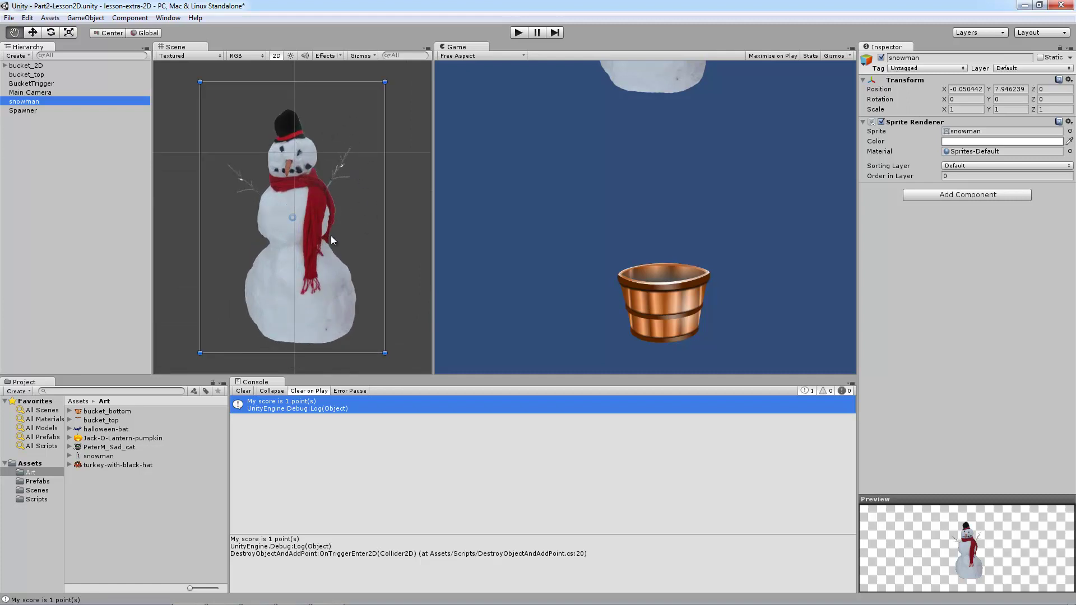
{"action": "scroll", "coordinate": [329, 273], "scroll_direction": "down", "scroll_amount": 1}
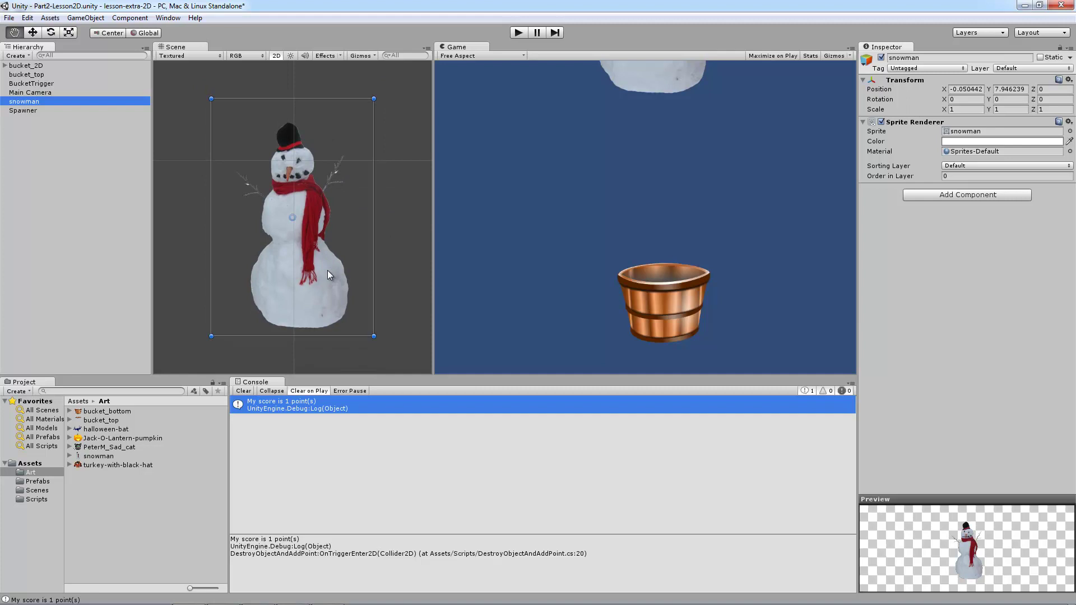
{"action": "scroll", "coordinate": [327, 270], "scroll_direction": "down", "scroll_amount": 1}
{"action": "scroll", "coordinate": [307, 241], "scroll_direction": "up", "scroll_amount": 3}
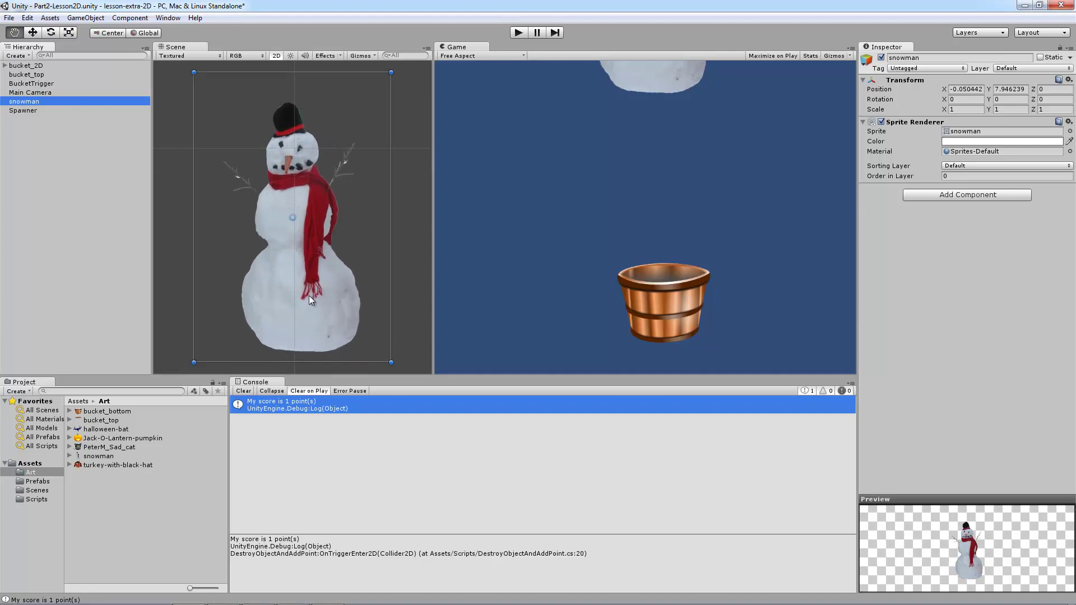
{"action": "scroll", "coordinate": [308, 295], "scroll_direction": "down", "scroll_amount": 4}
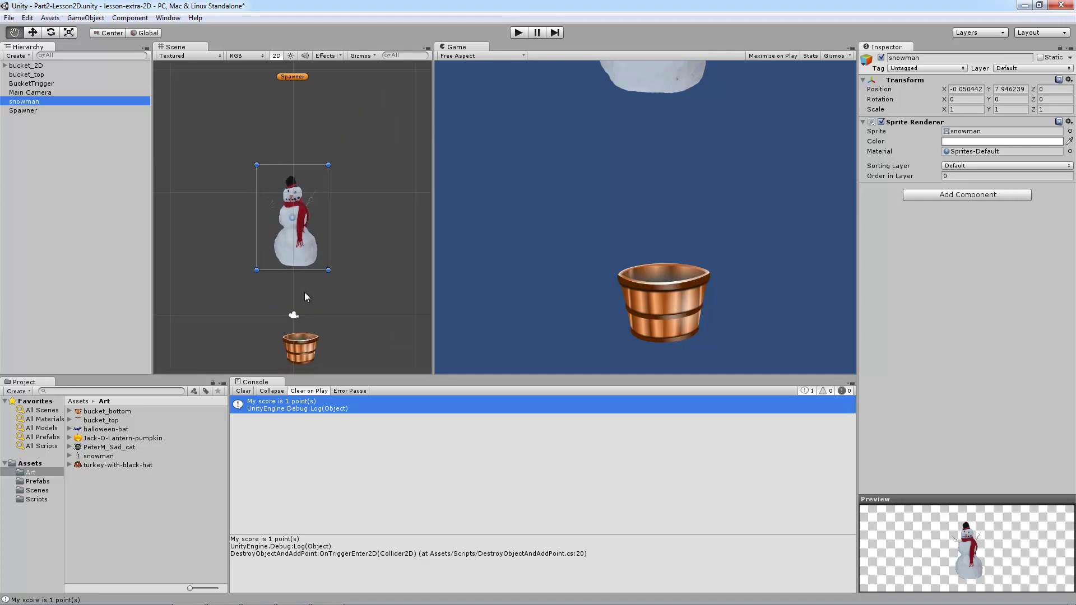
{"action": "scroll", "coordinate": [305, 292], "scroll_direction": "down", "scroll_amount": 2}
{"action": "left_click", "coordinate": [300, 247]}
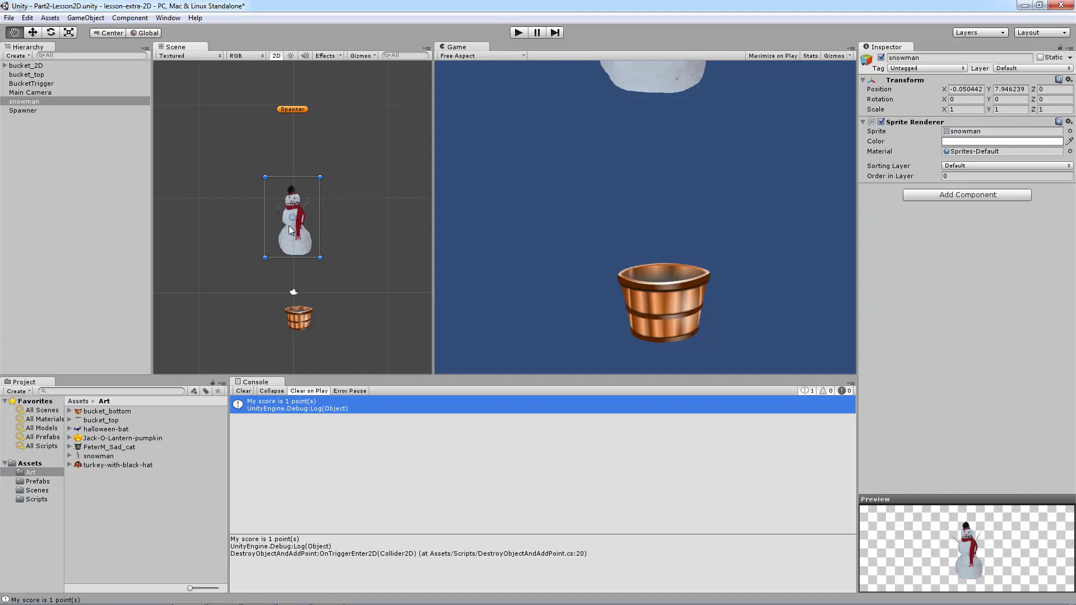
{"action": "key", "text": "r"}
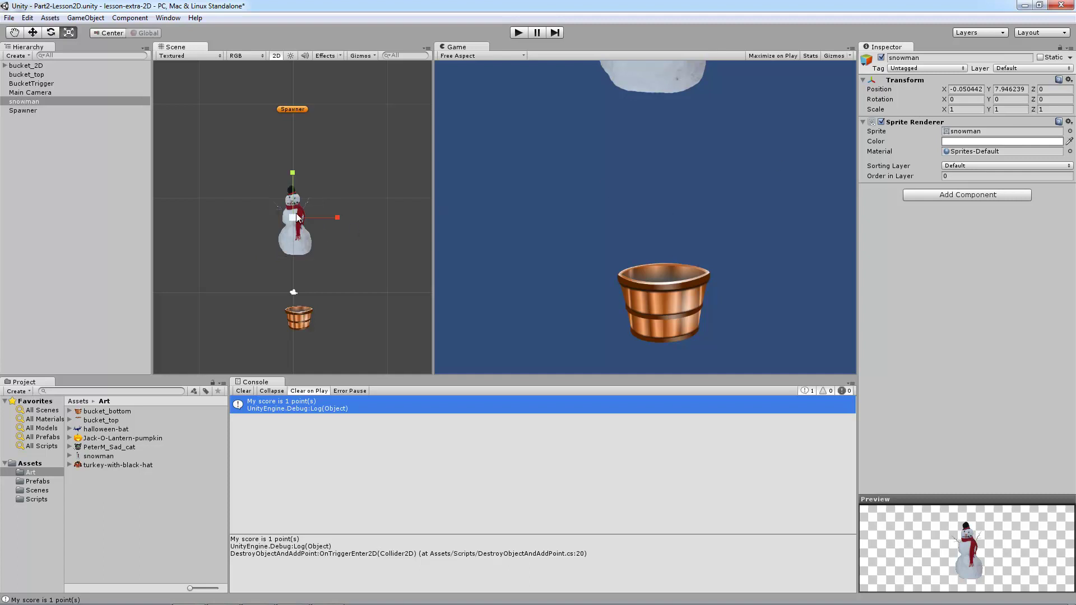
{"action": "left_click_drag", "start_coordinate": [293, 218], "coordinate": [280, 229]}
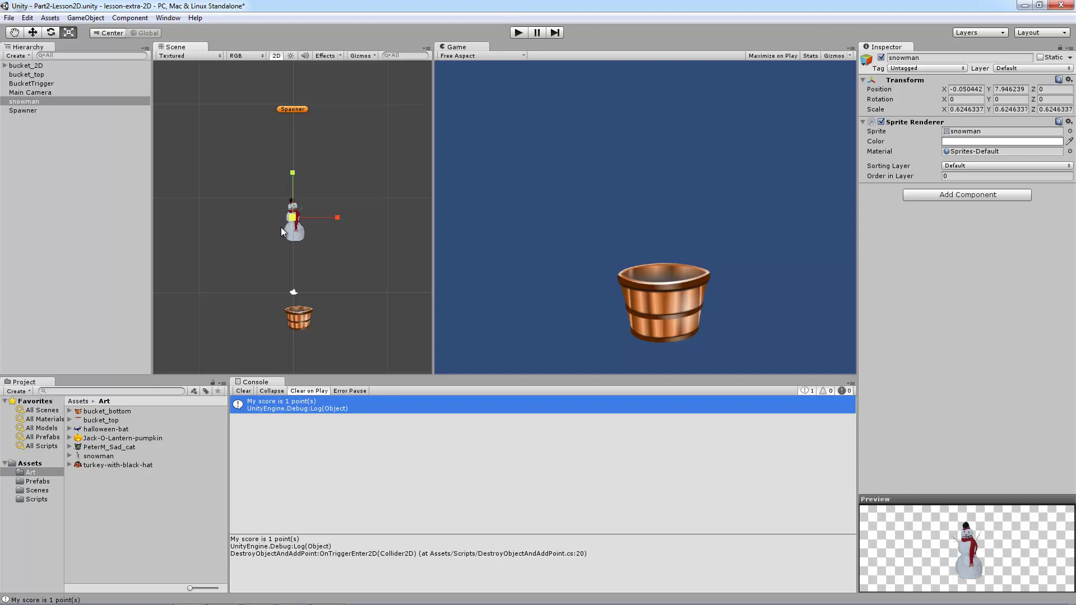
{"action": "key", "text": "w"}
{"action": "key", "text": "e"}
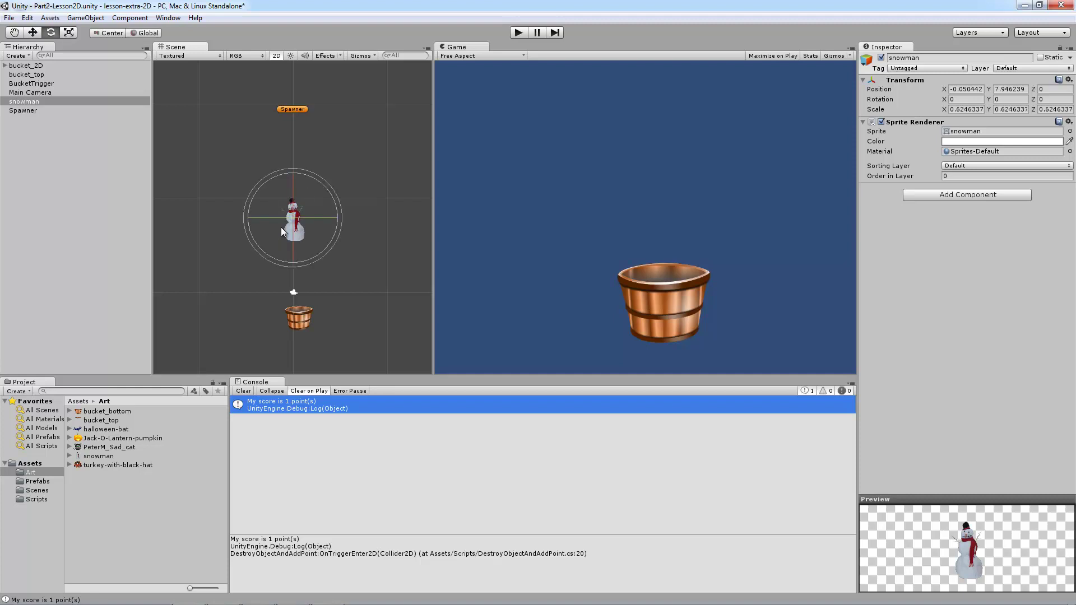
{"action": "key", "text": "r"}
{"action": "key", "text": "w"}
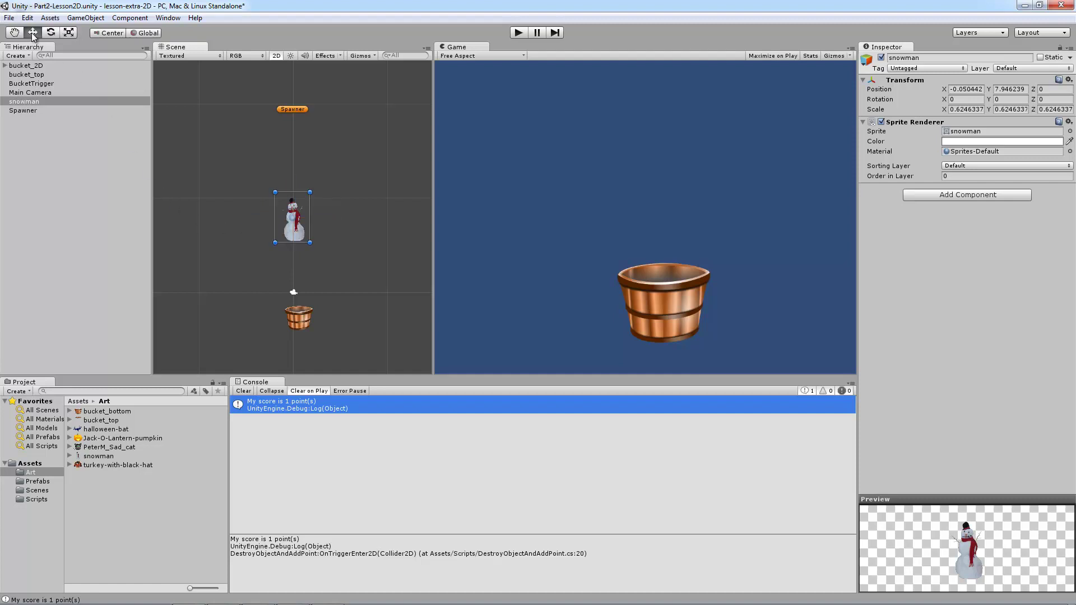
{"action": "key", "text": "e"}
{"action": "key", "text": "r"}
{"action": "left_click", "coordinate": [33, 32]}
{"action": "left_click", "coordinate": [50, 32]}
{"action": "left_click", "coordinate": [68, 32]}
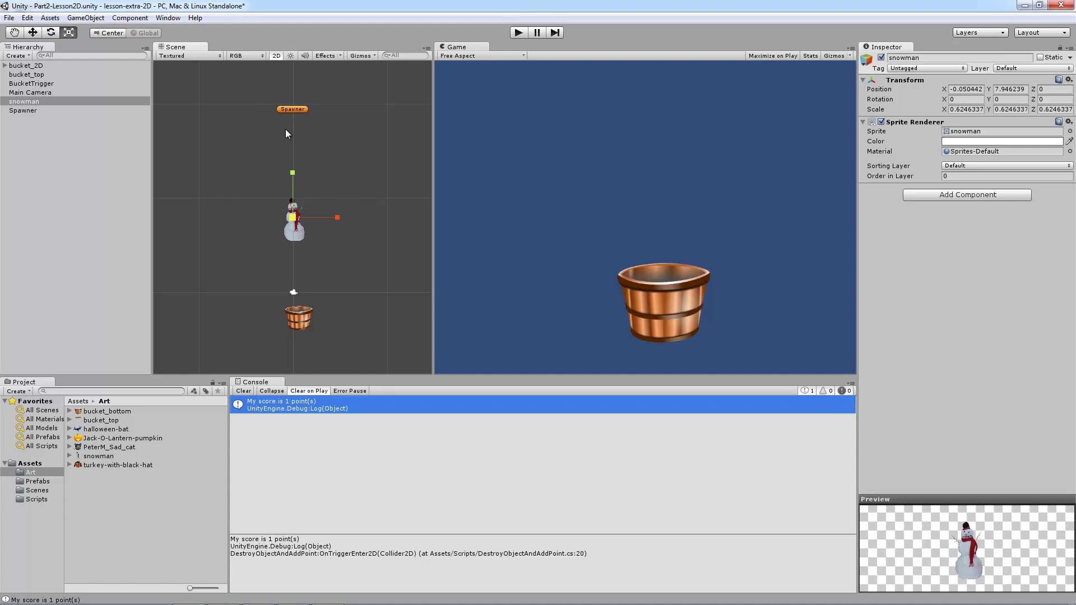
Step: Move the snowman down toward the bucket and shrink it uniformly to a scale of about 0.52
{"action": "scroll", "coordinate": [310, 212], "scroll_direction": "up", "scroll_amount": 3}
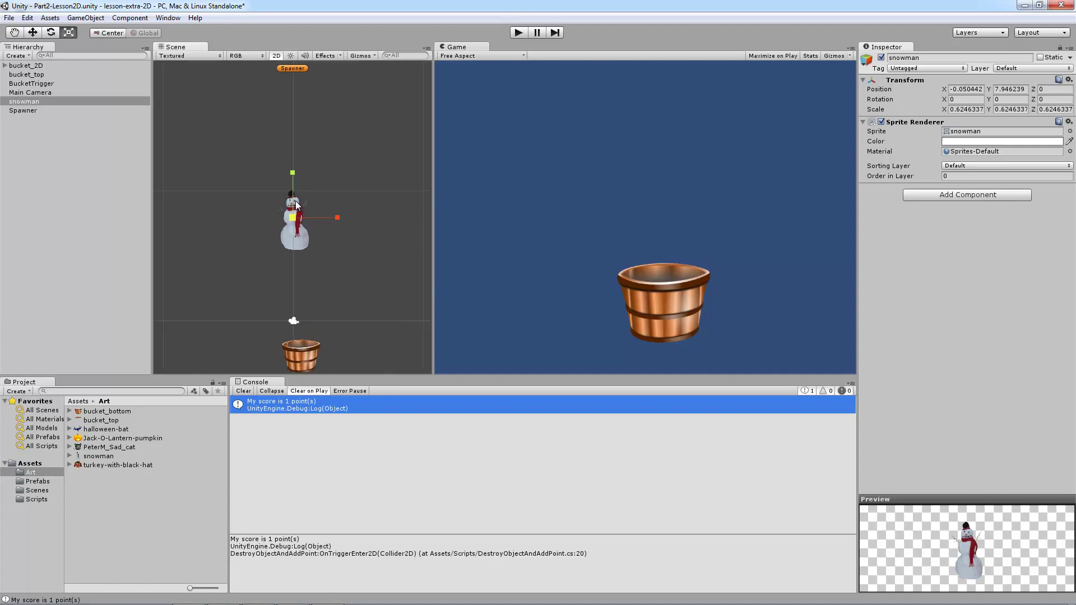
{"action": "key", "text": "t"}
{"action": "scroll", "coordinate": [305, 228], "scroll_direction": "down", "scroll_amount": 1}
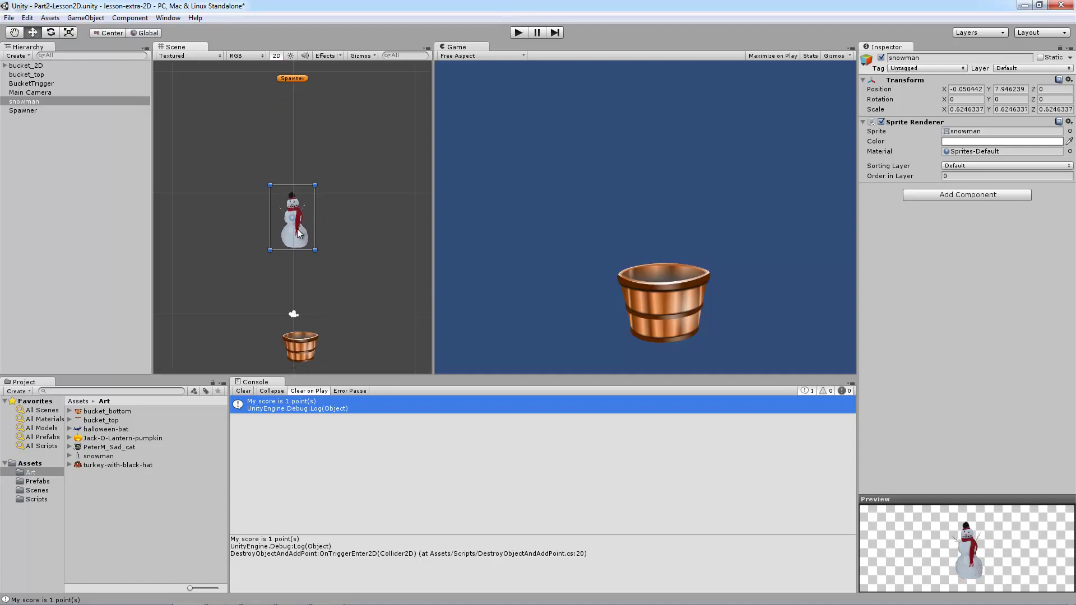
{"action": "left_click_drag", "start_coordinate": [299, 233], "coordinate": [296, 255]}
{"action": "key", "text": "r"}
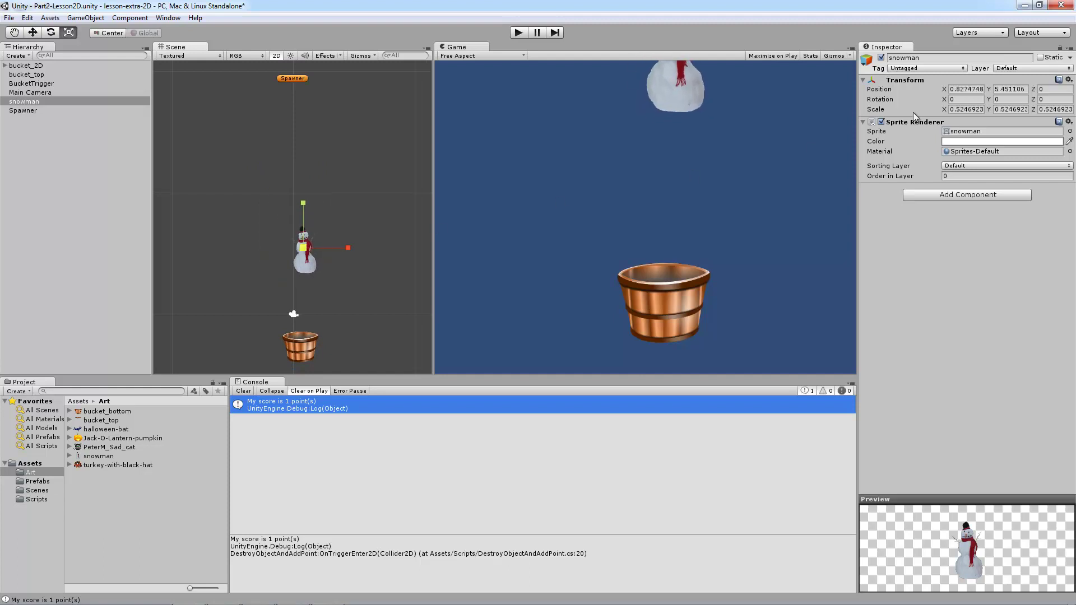
Step: Set the snowman's scale to 0.5 on X, Y and Z, and move it up to about X 0.41, Y 8.41
{"action": "left_click", "coordinate": [965, 110]}
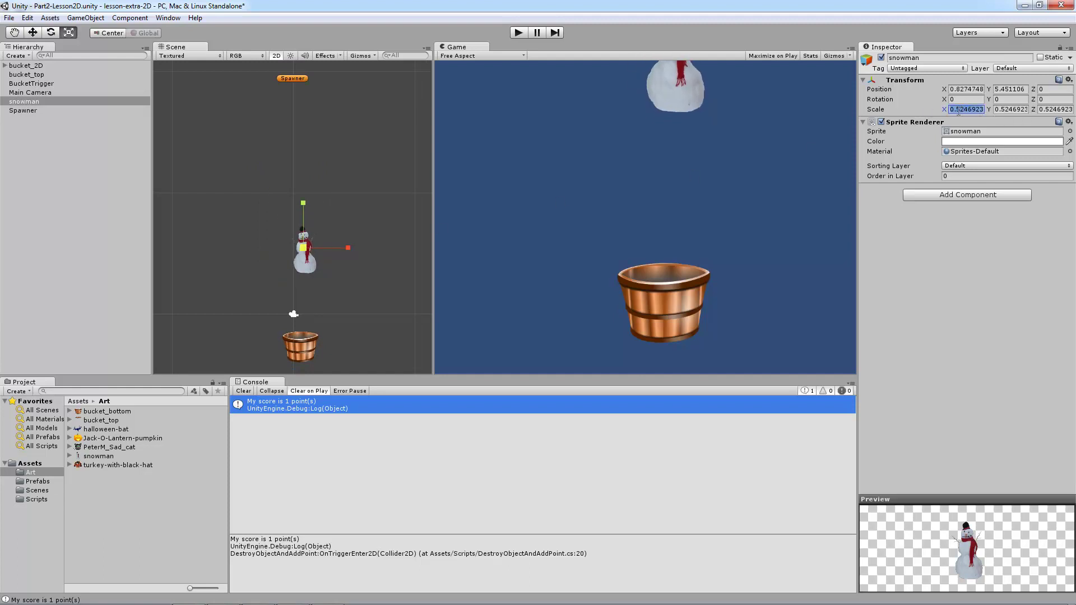
{"action": "type", "text": "5"}
{"action": "key", "text": "Tab"}
{"action": "type", "text": "0.5"}
{"action": "key", "text": "Tab"}
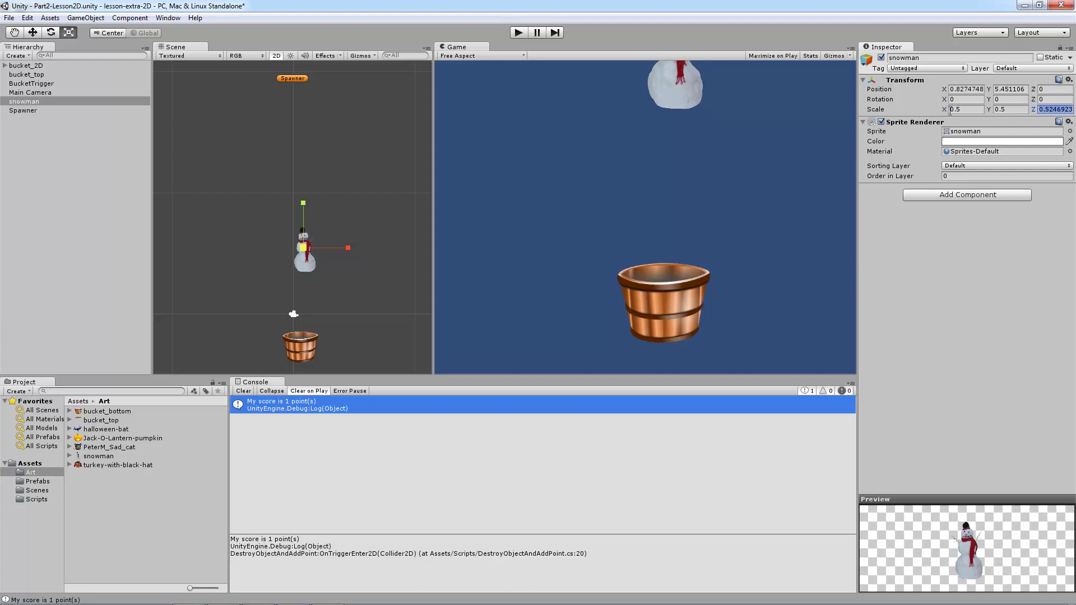
{"action": "type", "text": "0.5w"}
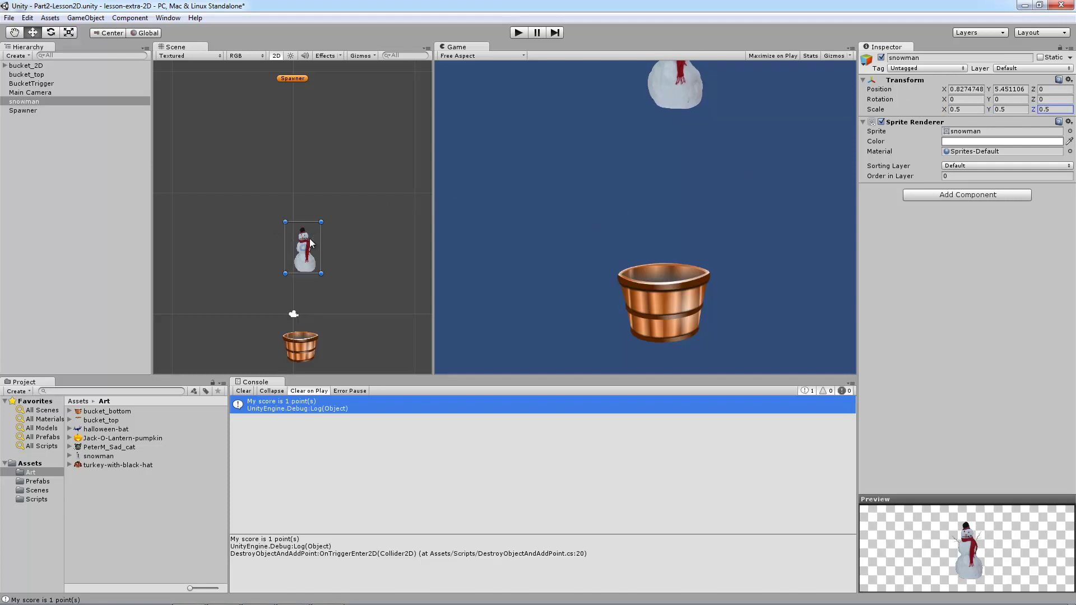
{"action": "left_click_drag", "start_coordinate": [308, 241], "coordinate": [302, 205]}
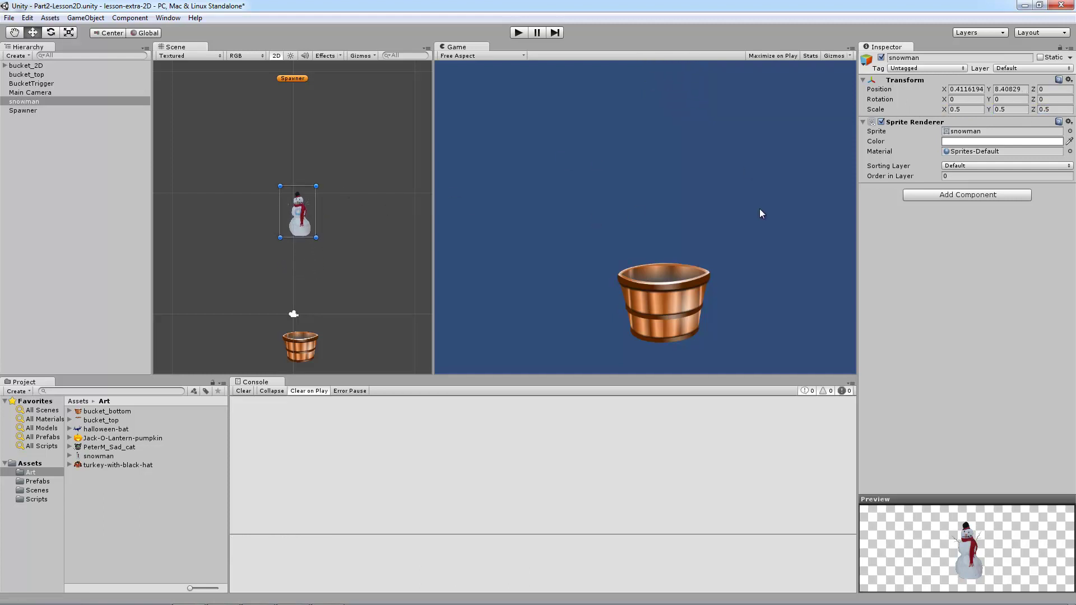
Step: Add a Rigidbody 2D and a Polygon Collider 2D component to the snowman
{"action": "left_click", "coordinate": [965, 196]}
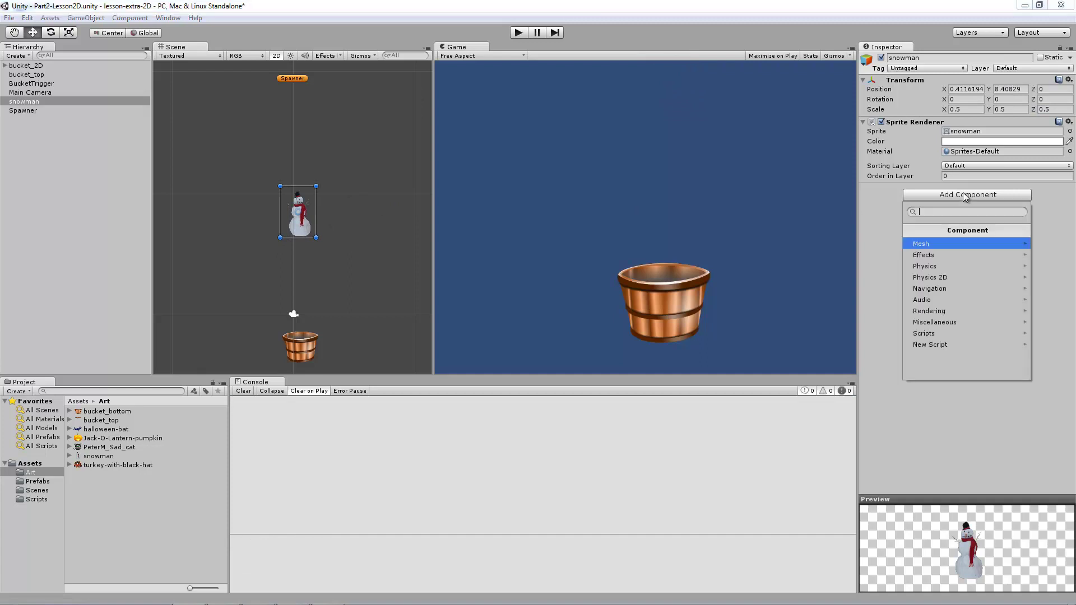
{"action": "left_click", "coordinate": [942, 278]}
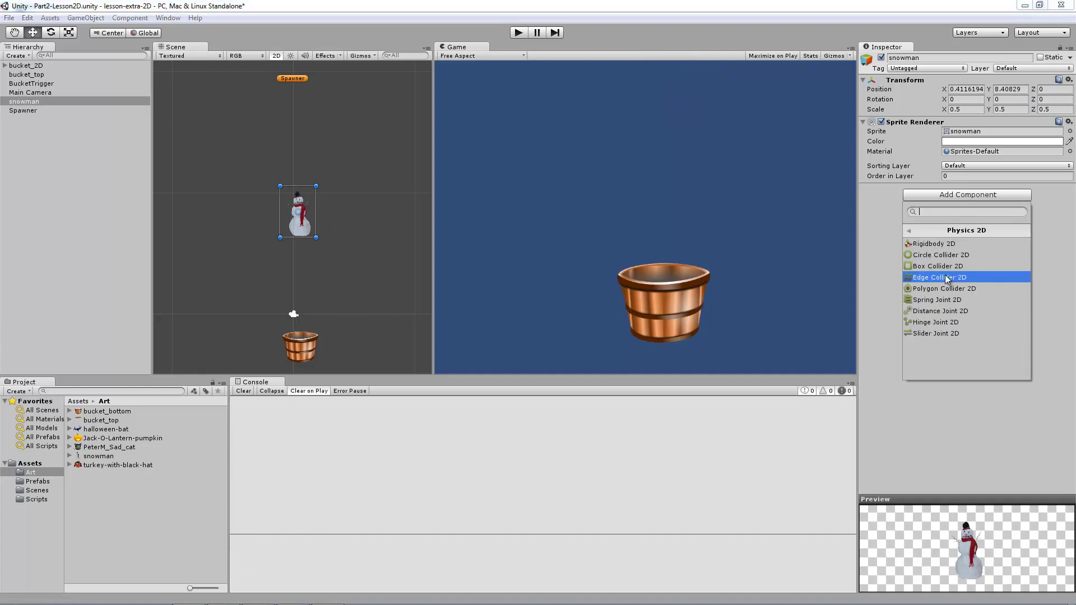
{"action": "left_click", "coordinate": [952, 245]}
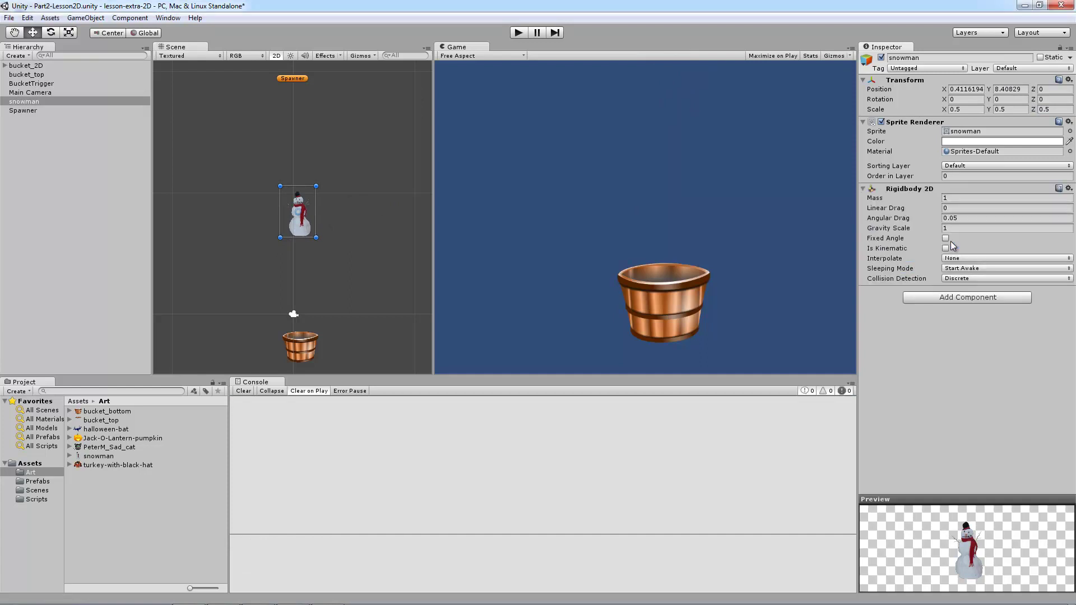
{"action": "left_click", "coordinate": [953, 298]}
{"action": "left_click", "coordinate": [919, 380]}
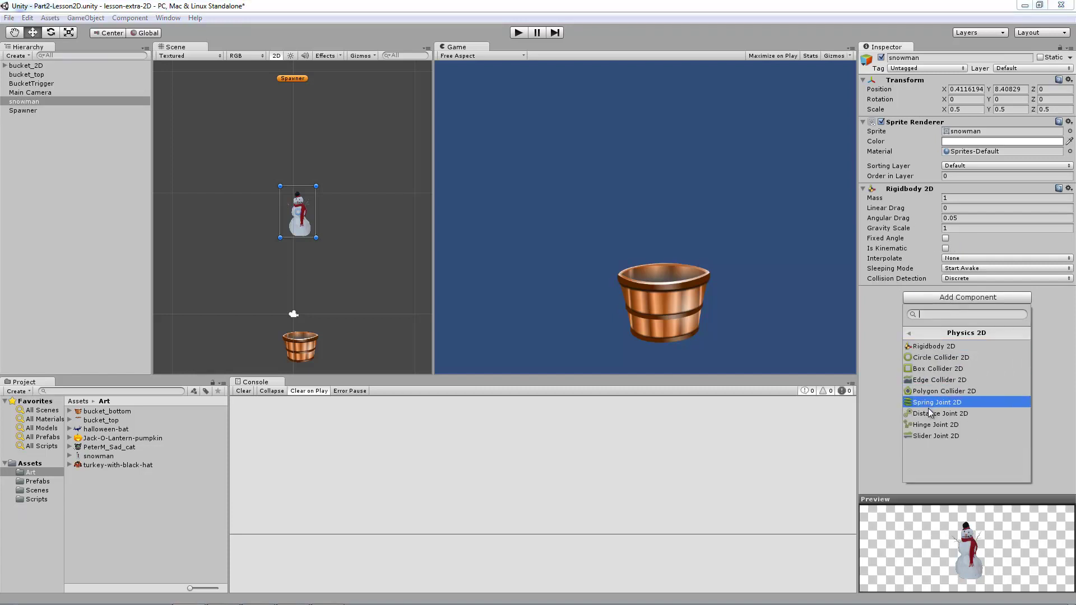
{"action": "left_click", "coordinate": [941, 391]}
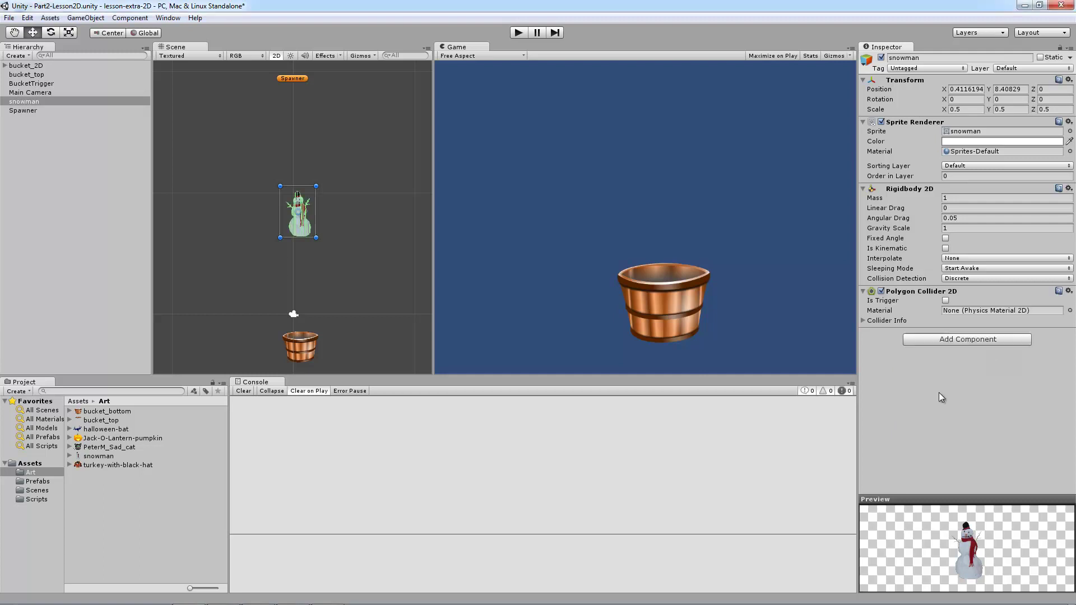
Step: Examine how closely the polygon collider outline follows the snowman's shape
{"action": "scroll", "coordinate": [265, 230], "scroll_direction": "up", "scroll_amount": 5}
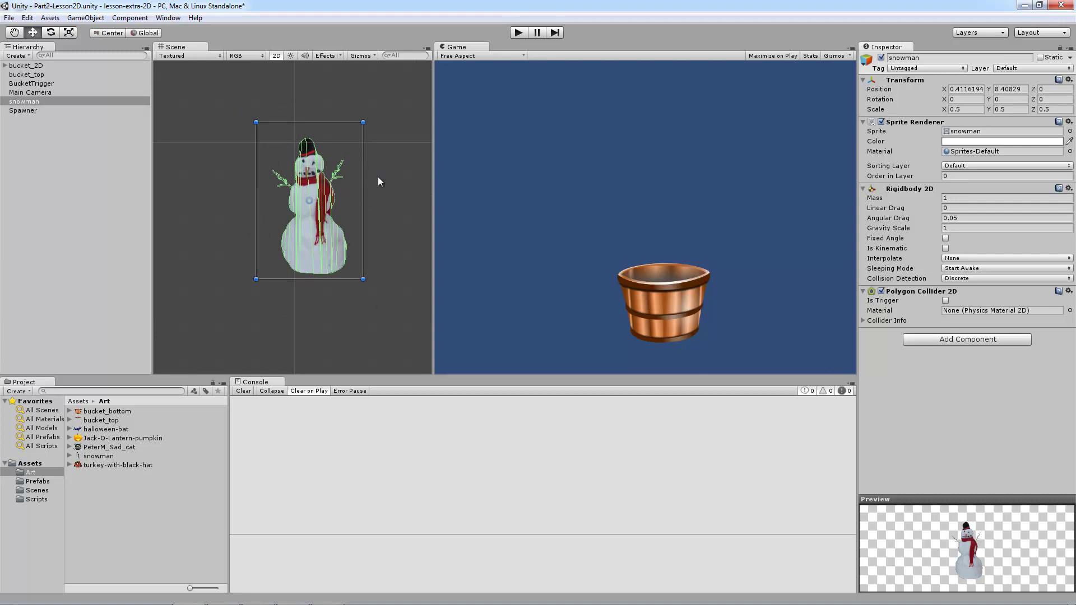
{"action": "scroll", "coordinate": [379, 194], "scroll_direction": "up", "scroll_amount": 1}
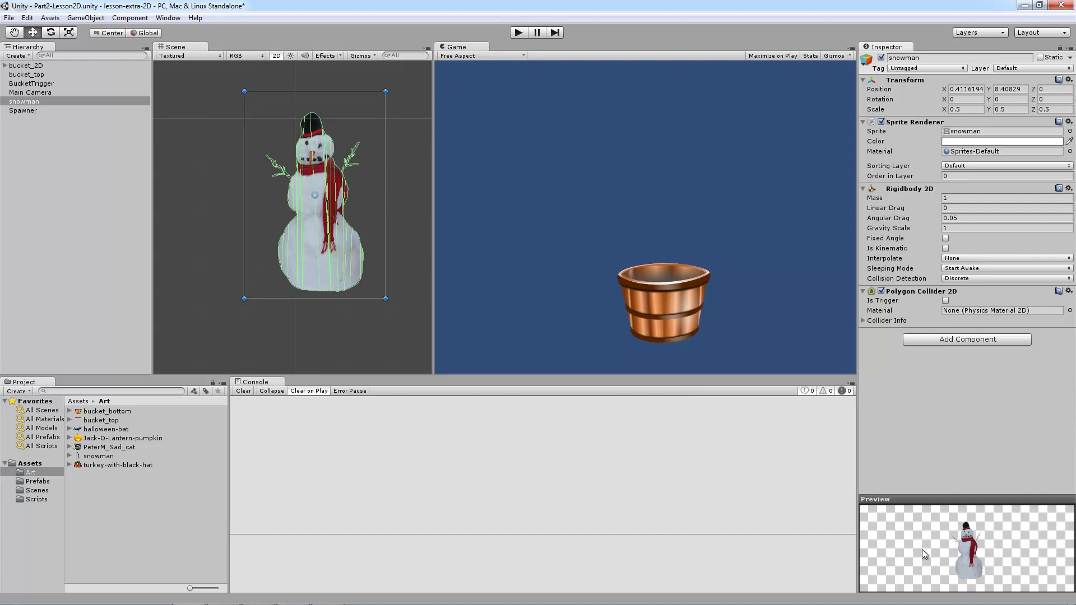
{"action": "scroll", "coordinate": [348, 193], "scroll_direction": "up", "scroll_amount": 2}
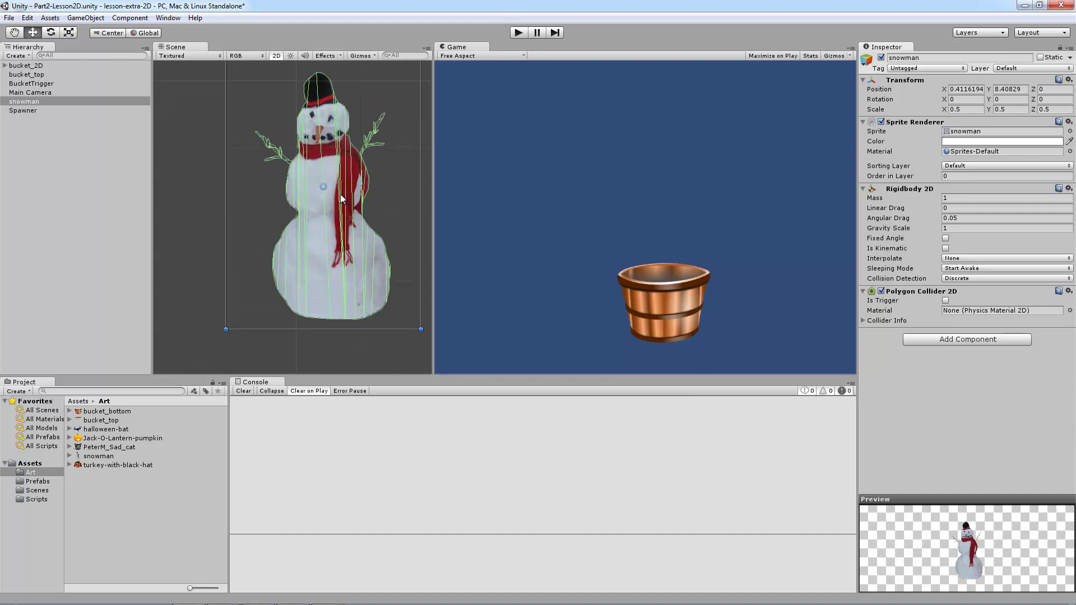
{"action": "scroll", "coordinate": [334, 187], "scroll_direction": "down", "scroll_amount": 3}
{"action": "scroll", "coordinate": [315, 190], "scroll_direction": "down", "scroll_amount": 4}
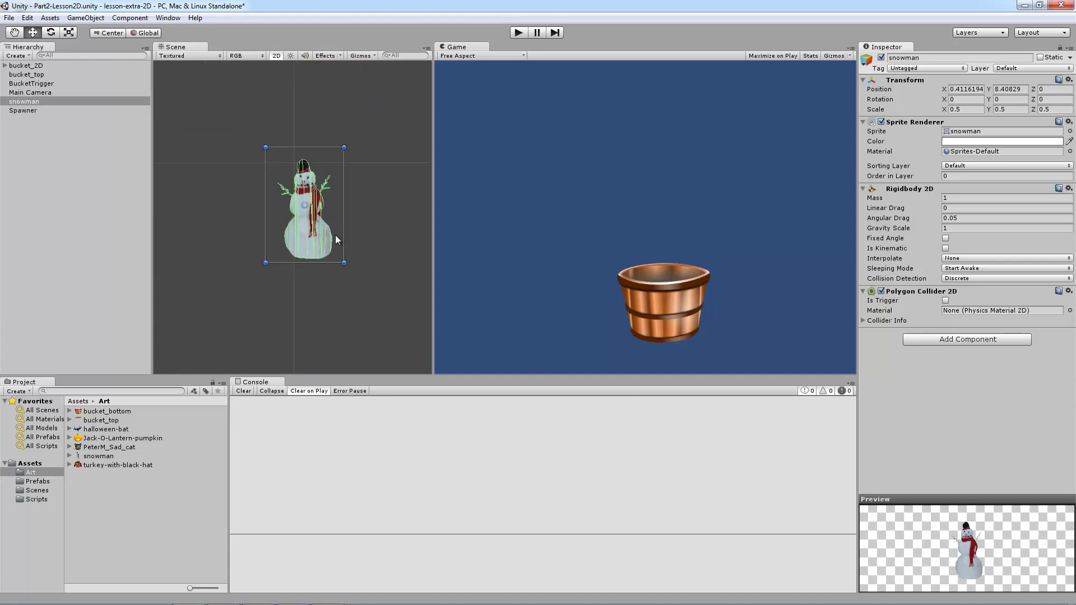
Step: Run the game to test the snowman falling into the bucket, and stop it
{"action": "middle_click_drag", "start_coordinate": [331, 248], "coordinate": [345, 281]}
{"action": "scroll", "coordinate": [345, 283], "scroll_direction": "down", "scroll_amount": 3}
{"action": "middle_click_drag", "start_coordinate": [343, 222], "coordinate": [342, 266]}
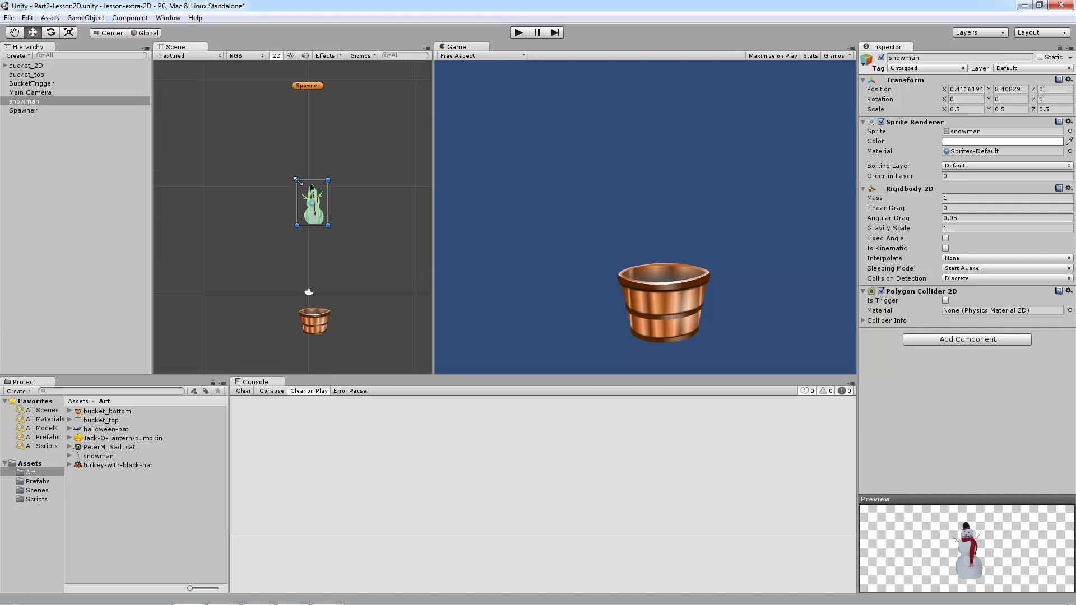
{"action": "left_click", "coordinate": [517, 33]}
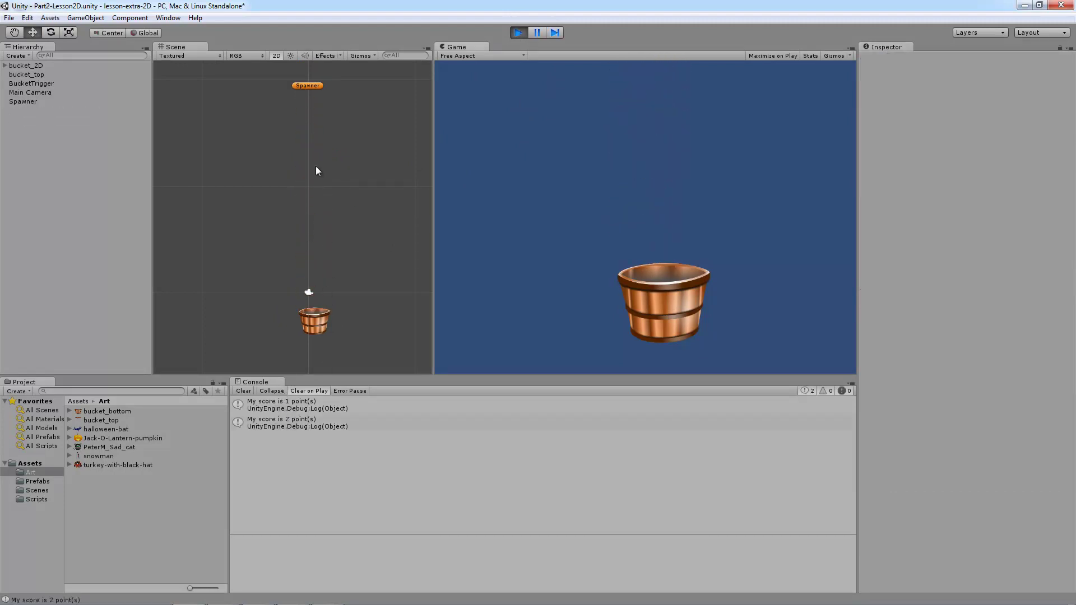
{"action": "left_click", "coordinate": [518, 32]}
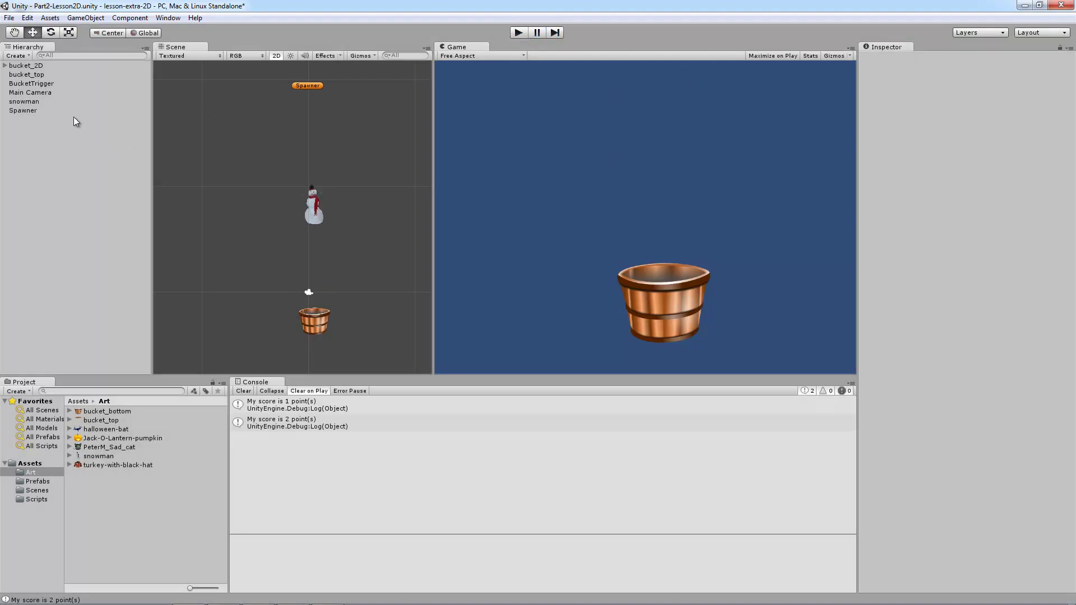
Step: Save the snowman as a prefab in the Prefabs folder and delete it from the scene
{"action": "left_click", "coordinate": [27, 103]}
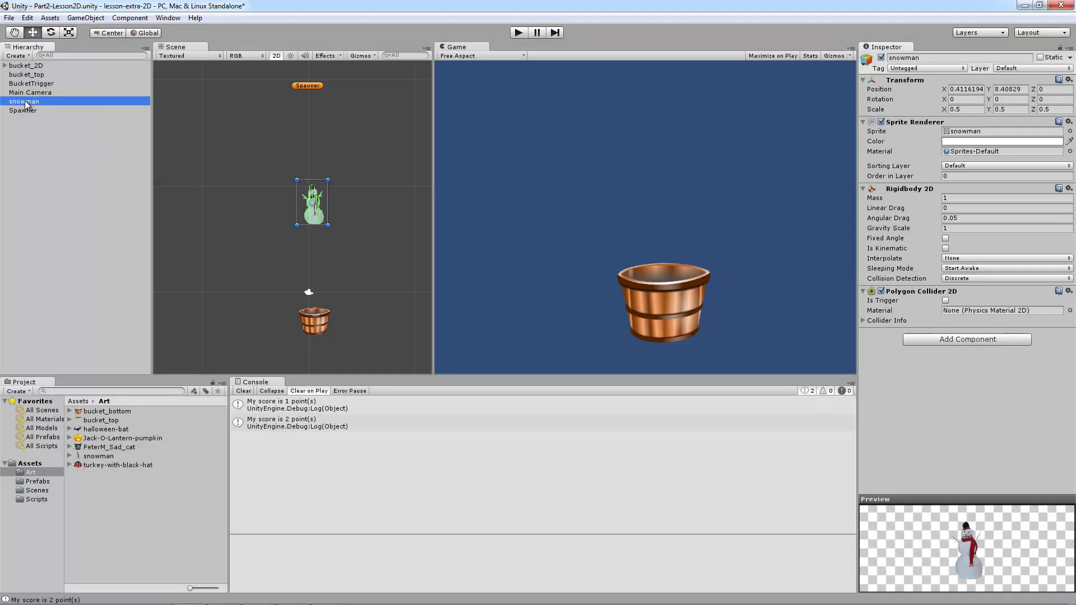
{"action": "left_click", "coordinate": [35, 482]}
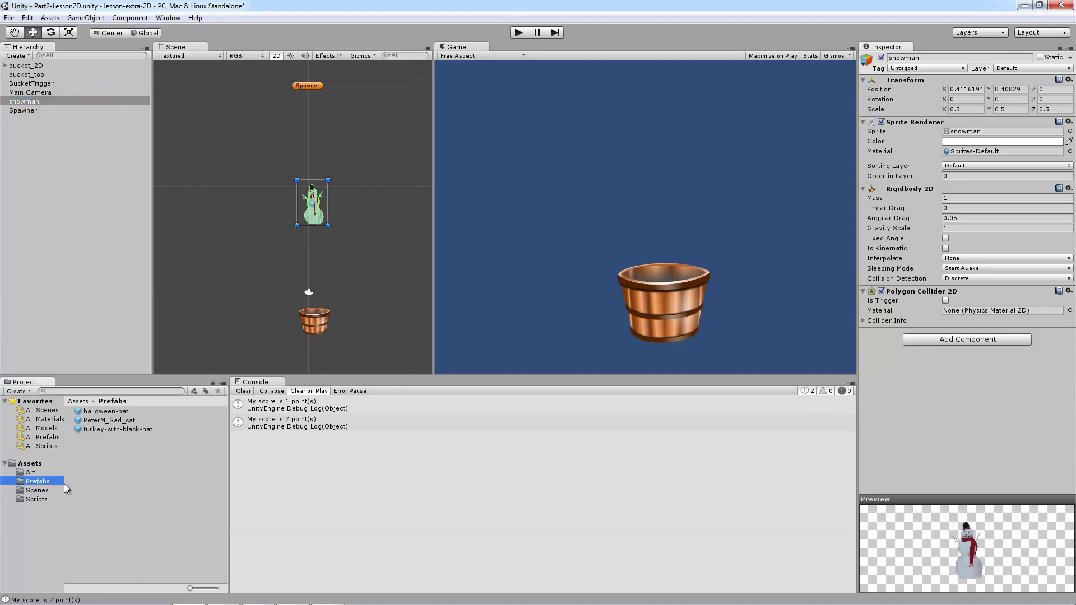
{"action": "left_click_drag", "start_coordinate": [25, 105], "coordinate": [117, 505]}
{"action": "left_click", "coordinate": [133, 492]}
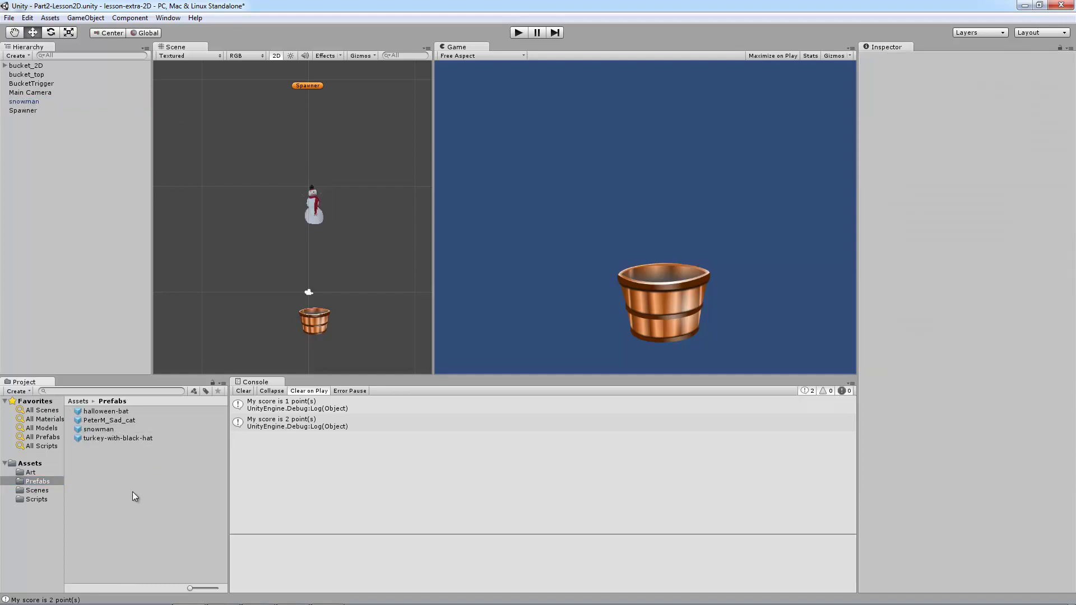
{"action": "left_click", "coordinate": [43, 103]}
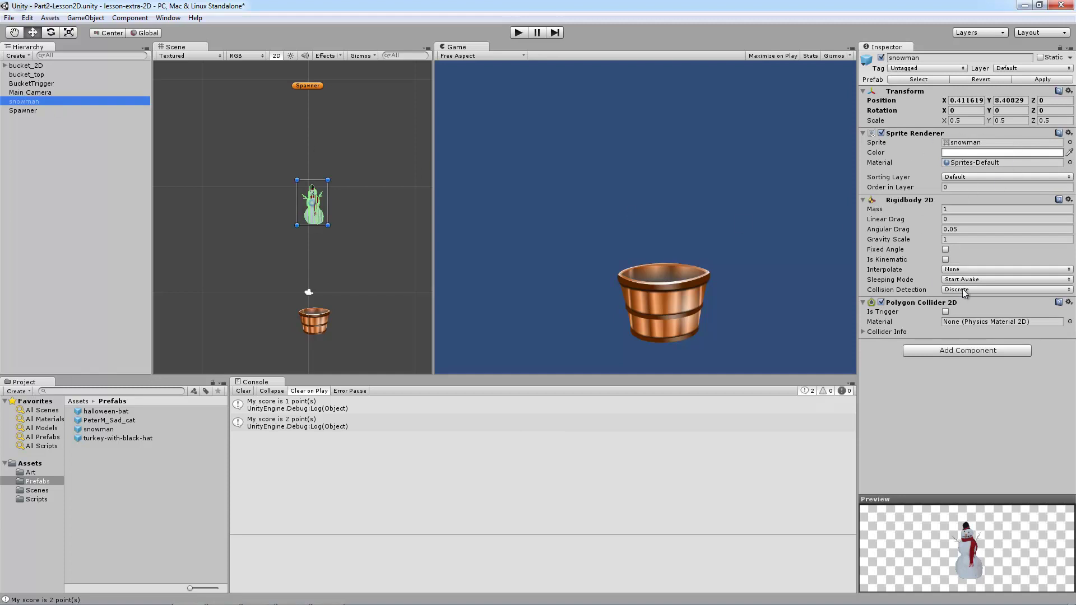
{"action": "key", "text": "Delete"}
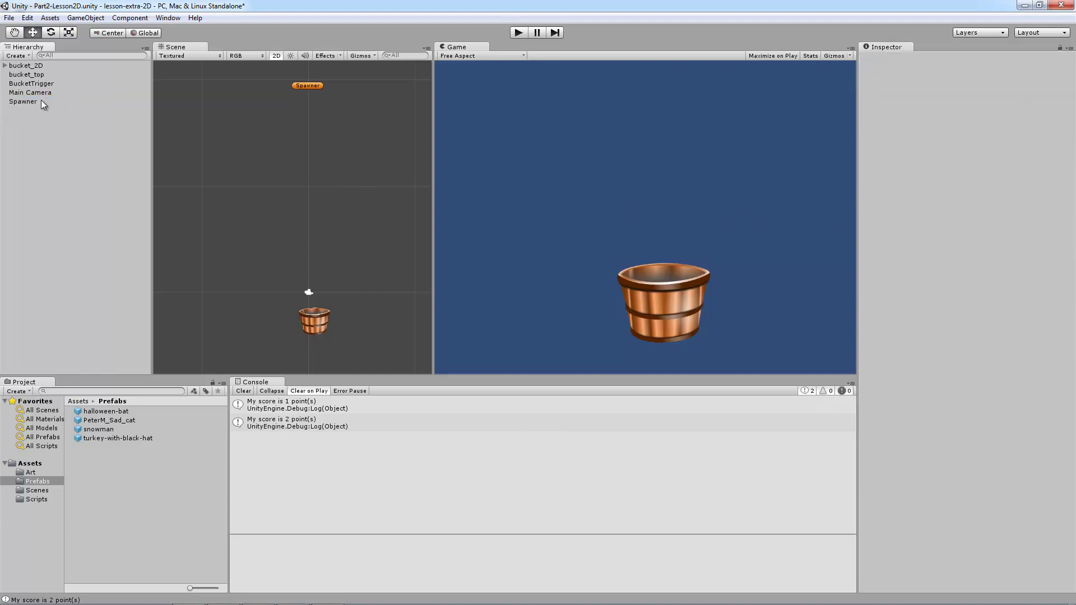
Step: Assign the snowman prefab as the Random GO object of the Spawner's Spawn One Object script
{"action": "left_click", "coordinate": [33, 102]}
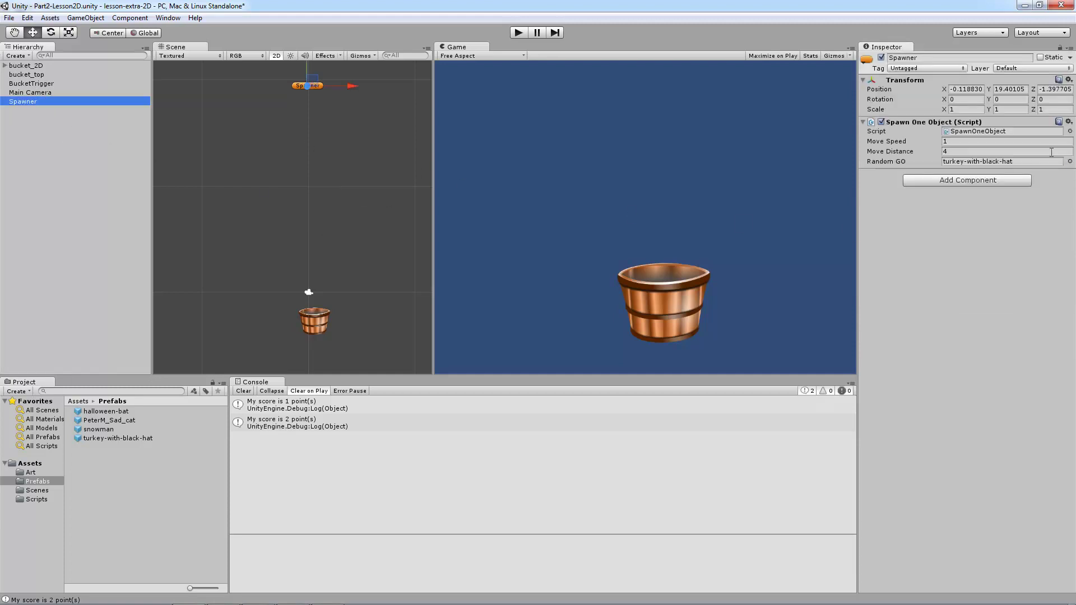
{"action": "left_click", "coordinate": [1003, 161]}
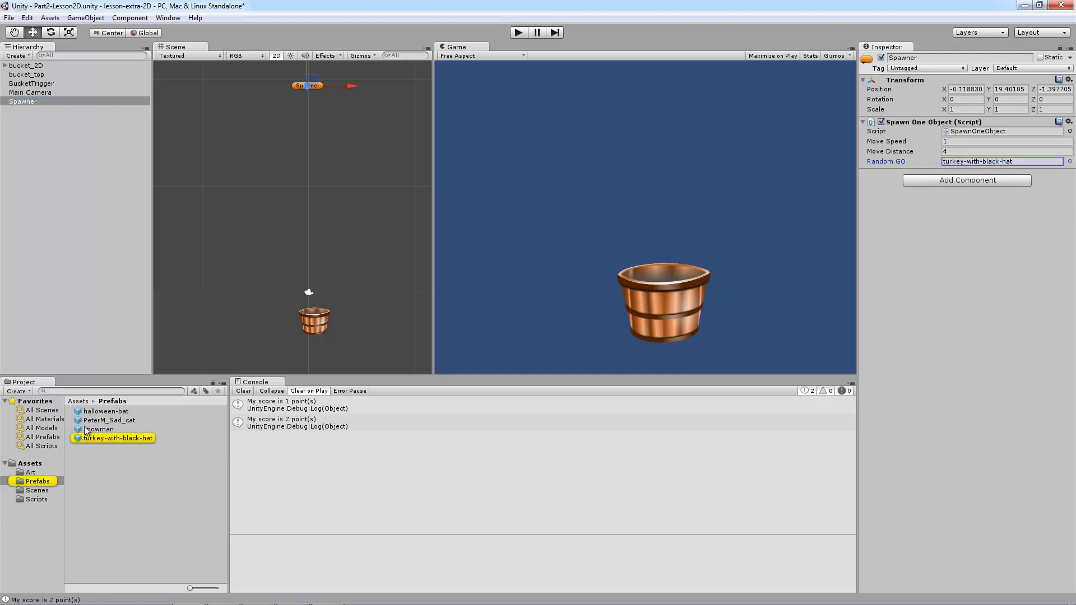
{"action": "left_click_drag", "start_coordinate": [101, 430], "coordinate": [982, 164]}
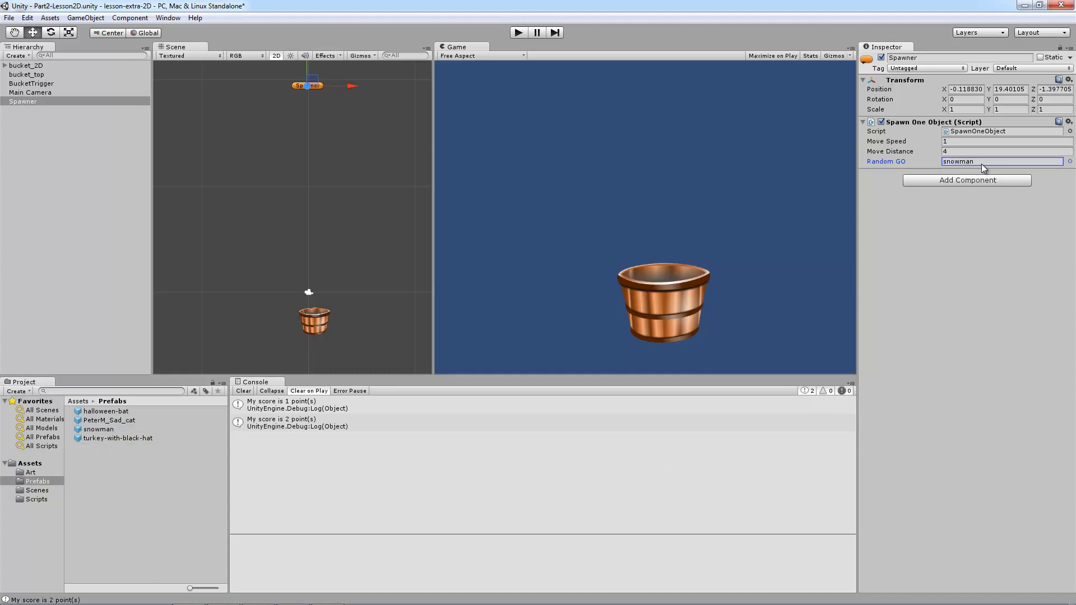
{"action": "left_click", "coordinate": [873, 190]}
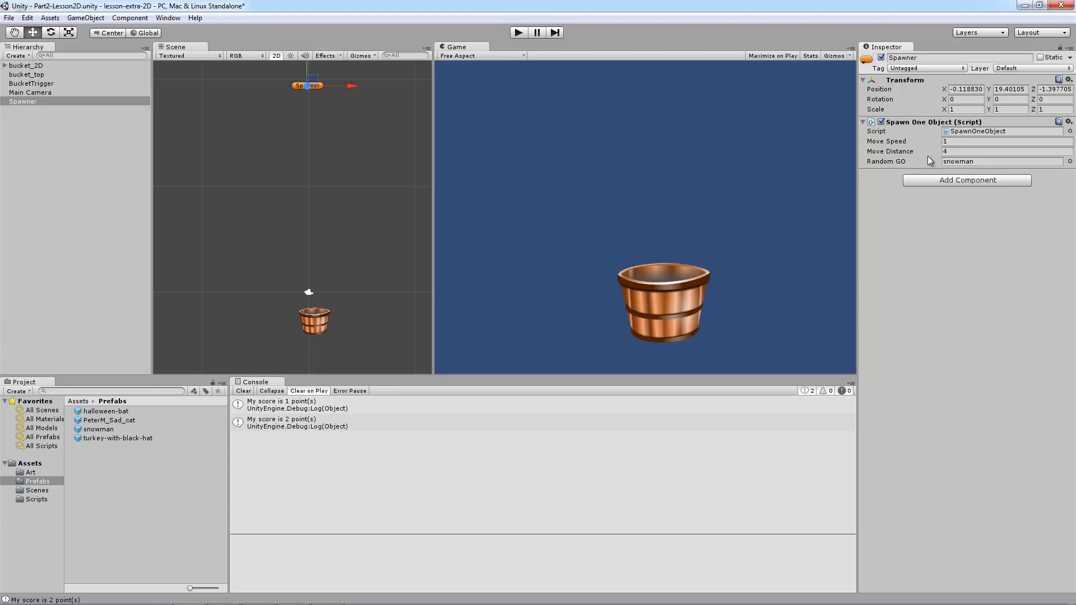
{"action": "left_click", "coordinate": [961, 162]}
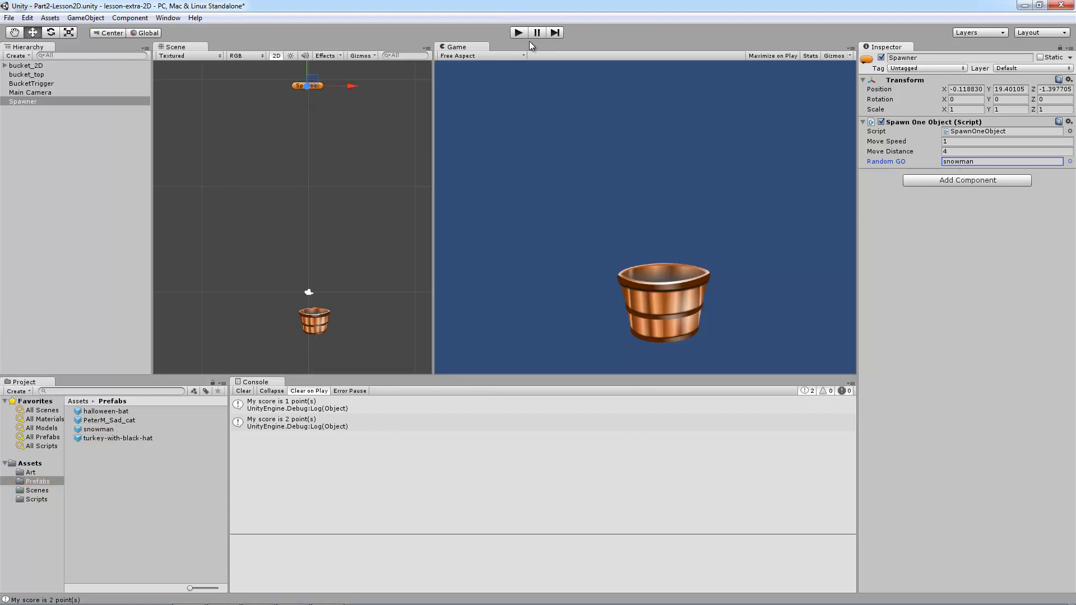
Step: Run the game to test the Spawner dropping the snowman, and stop it
{"action": "left_click", "coordinate": [513, 33]}
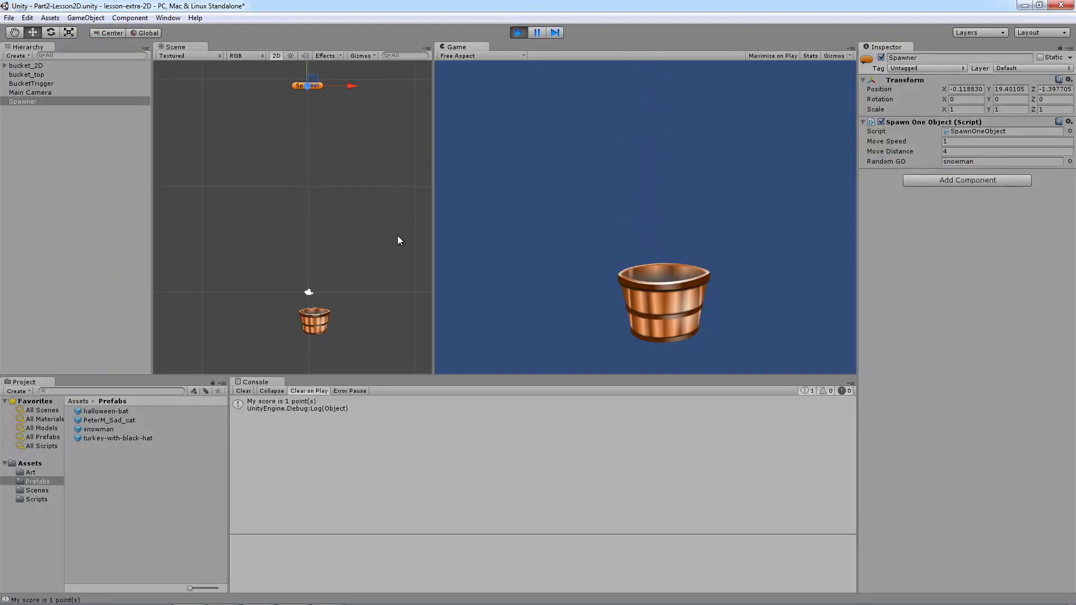
{"action": "left_click", "coordinate": [518, 32]}
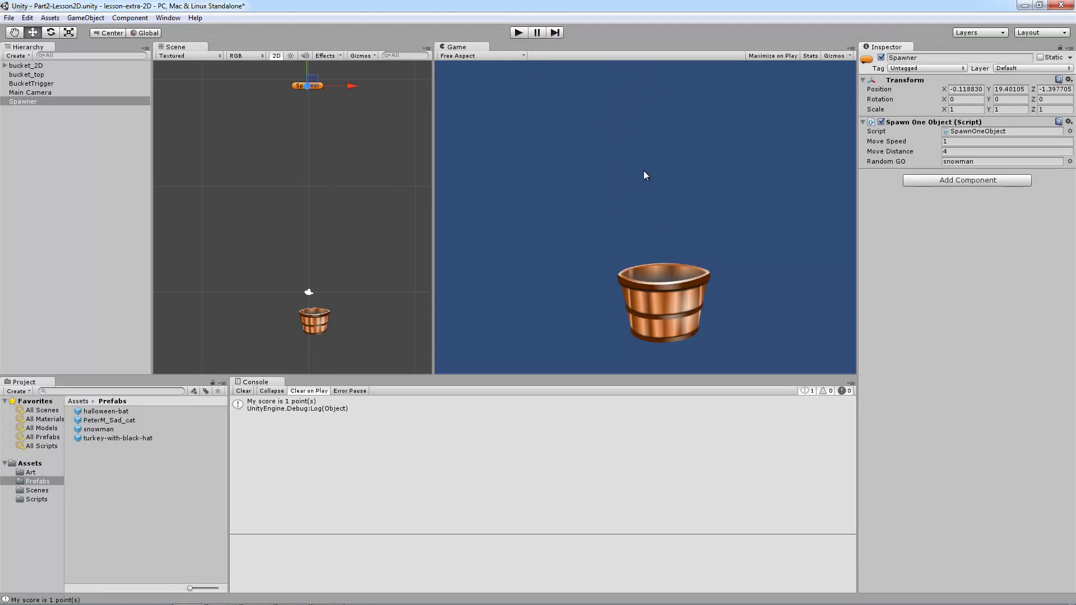
Step: Minimize Unity and the file explorer window to show the howtobuildgames.com page in Firefox
{"action": "left_click", "coordinate": [1024, 5]}
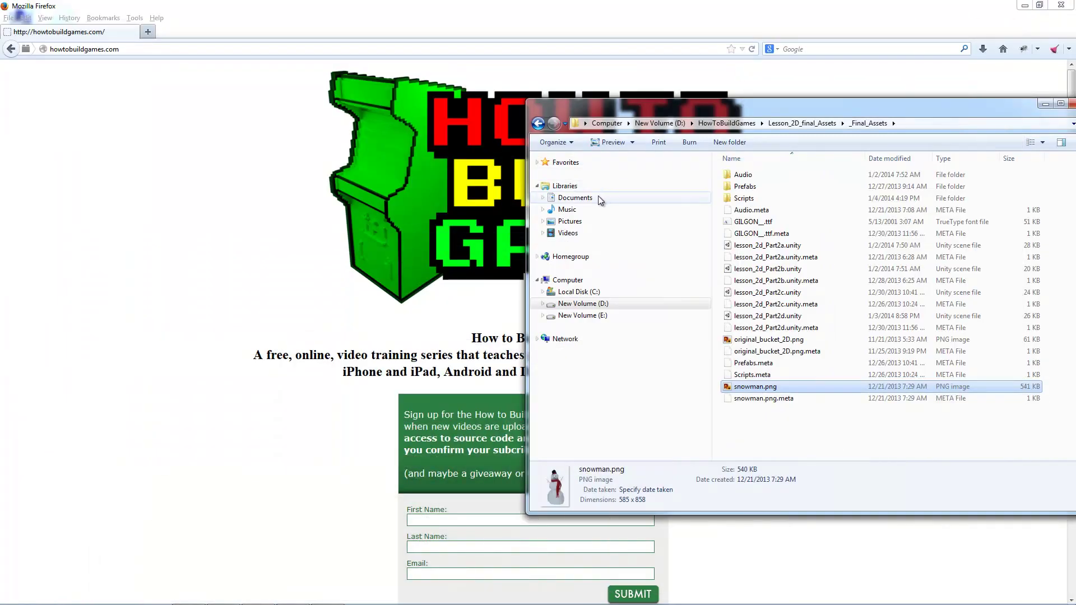
{"action": "left_click", "coordinate": [1045, 104]}
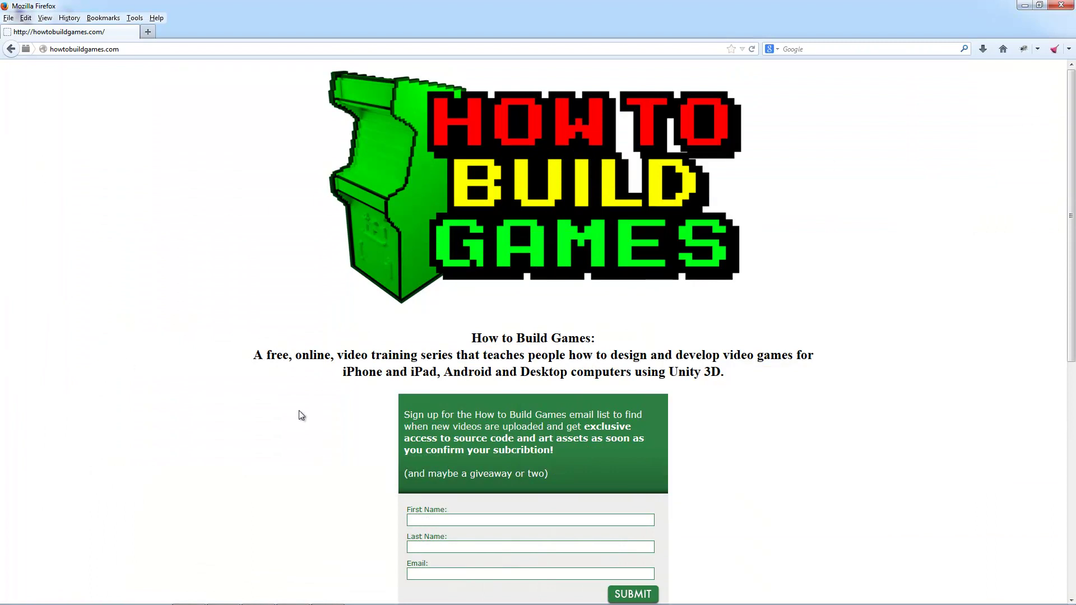